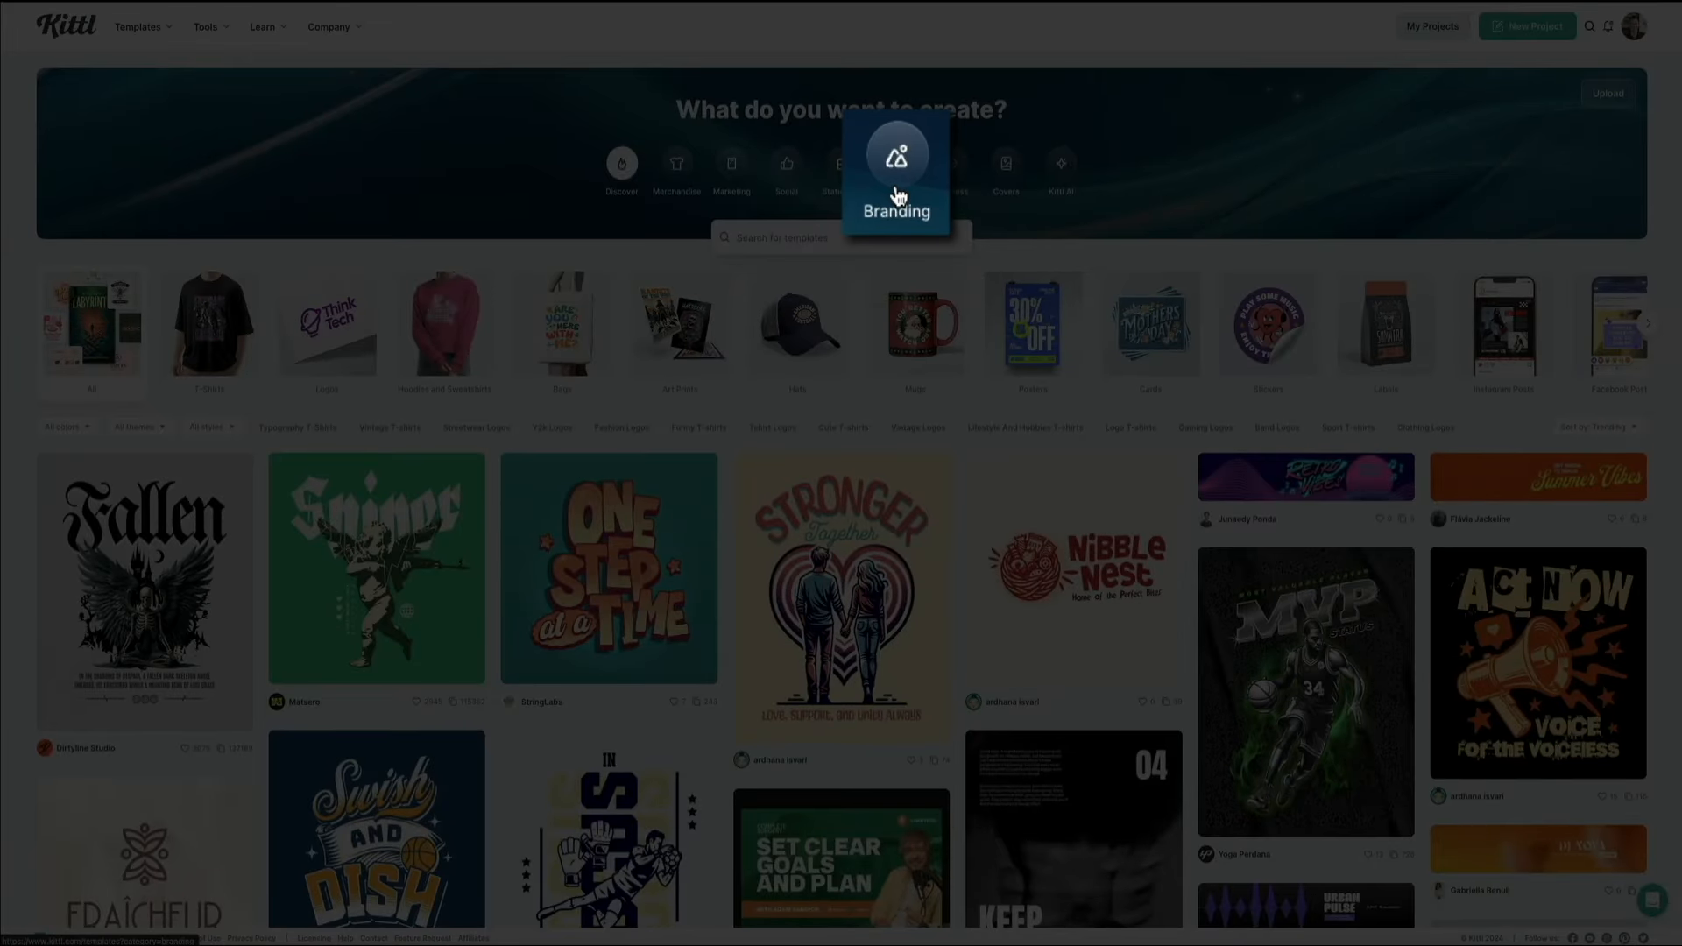
# Open the Fitness and Wellness Youtube branding kit template from the Brand Kits in the Branding category.
pyautogui.click(898, 192)
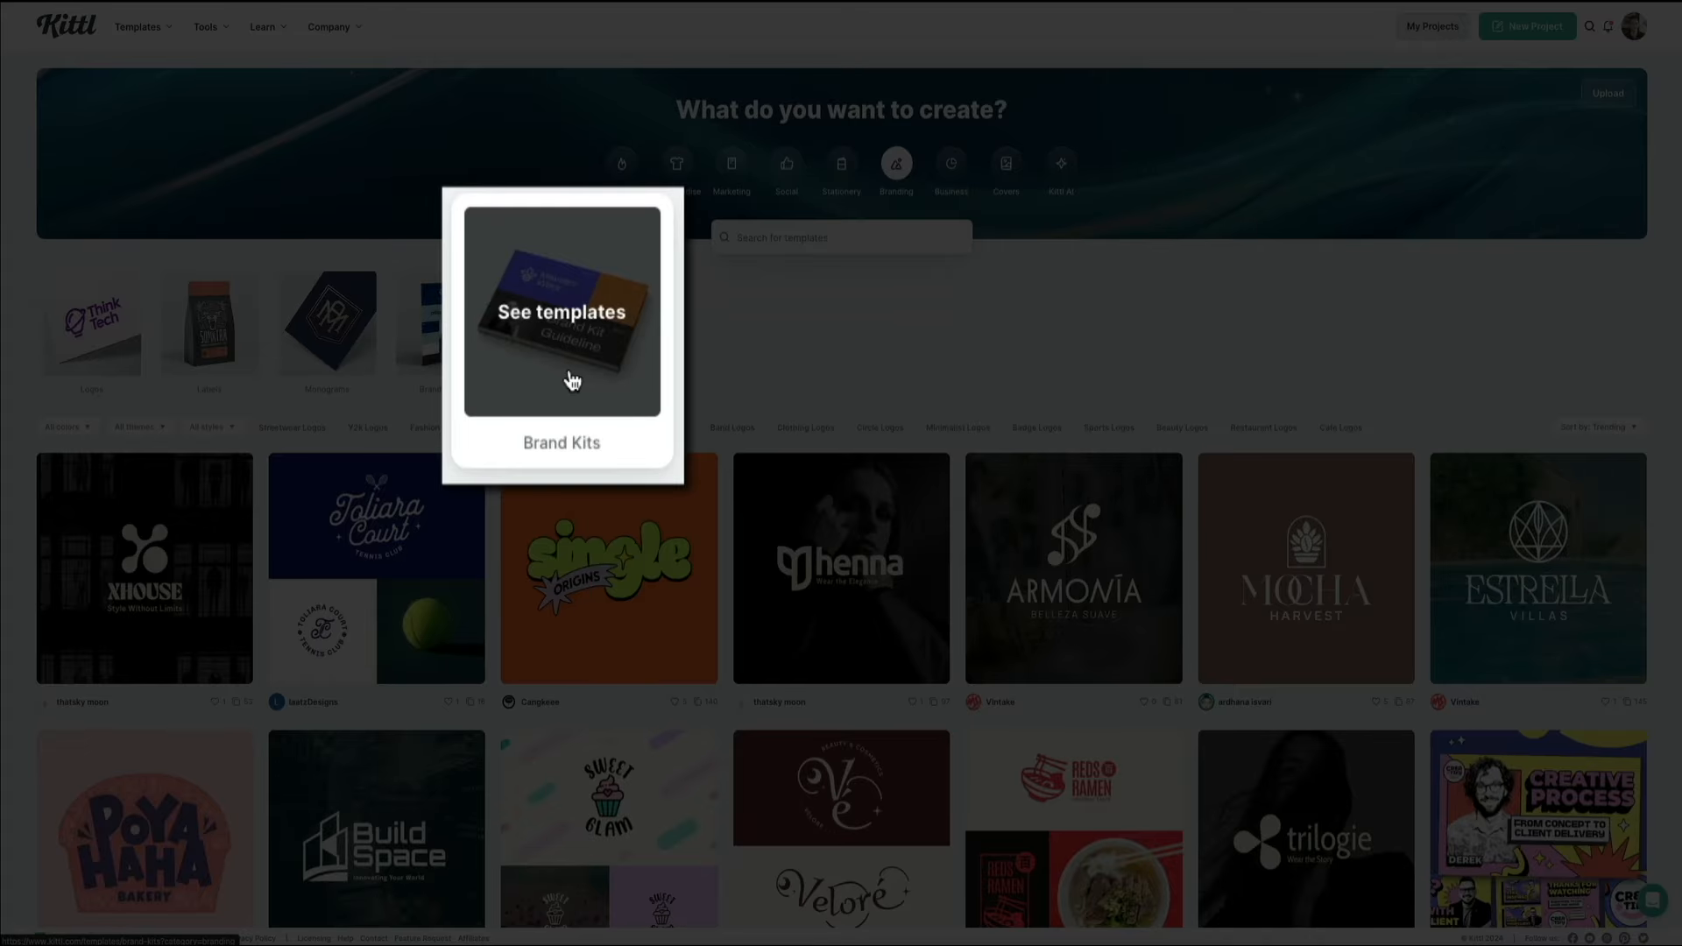
pyautogui.click(566, 355)
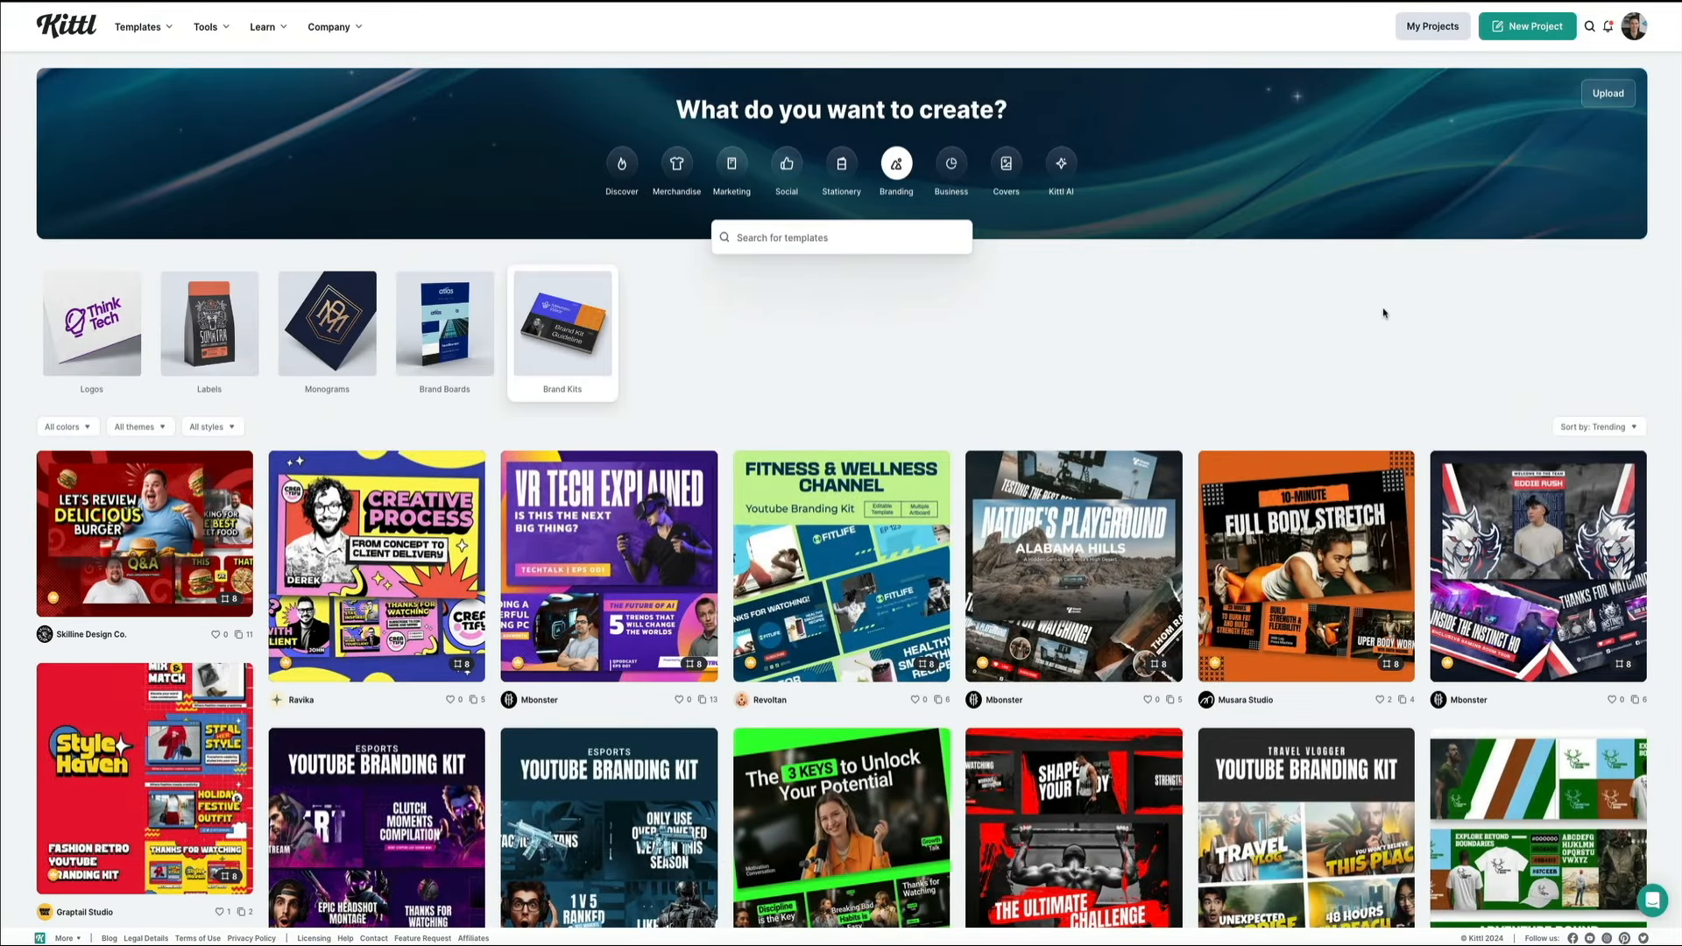
pyautogui.scroll(-1, 1383, 313)
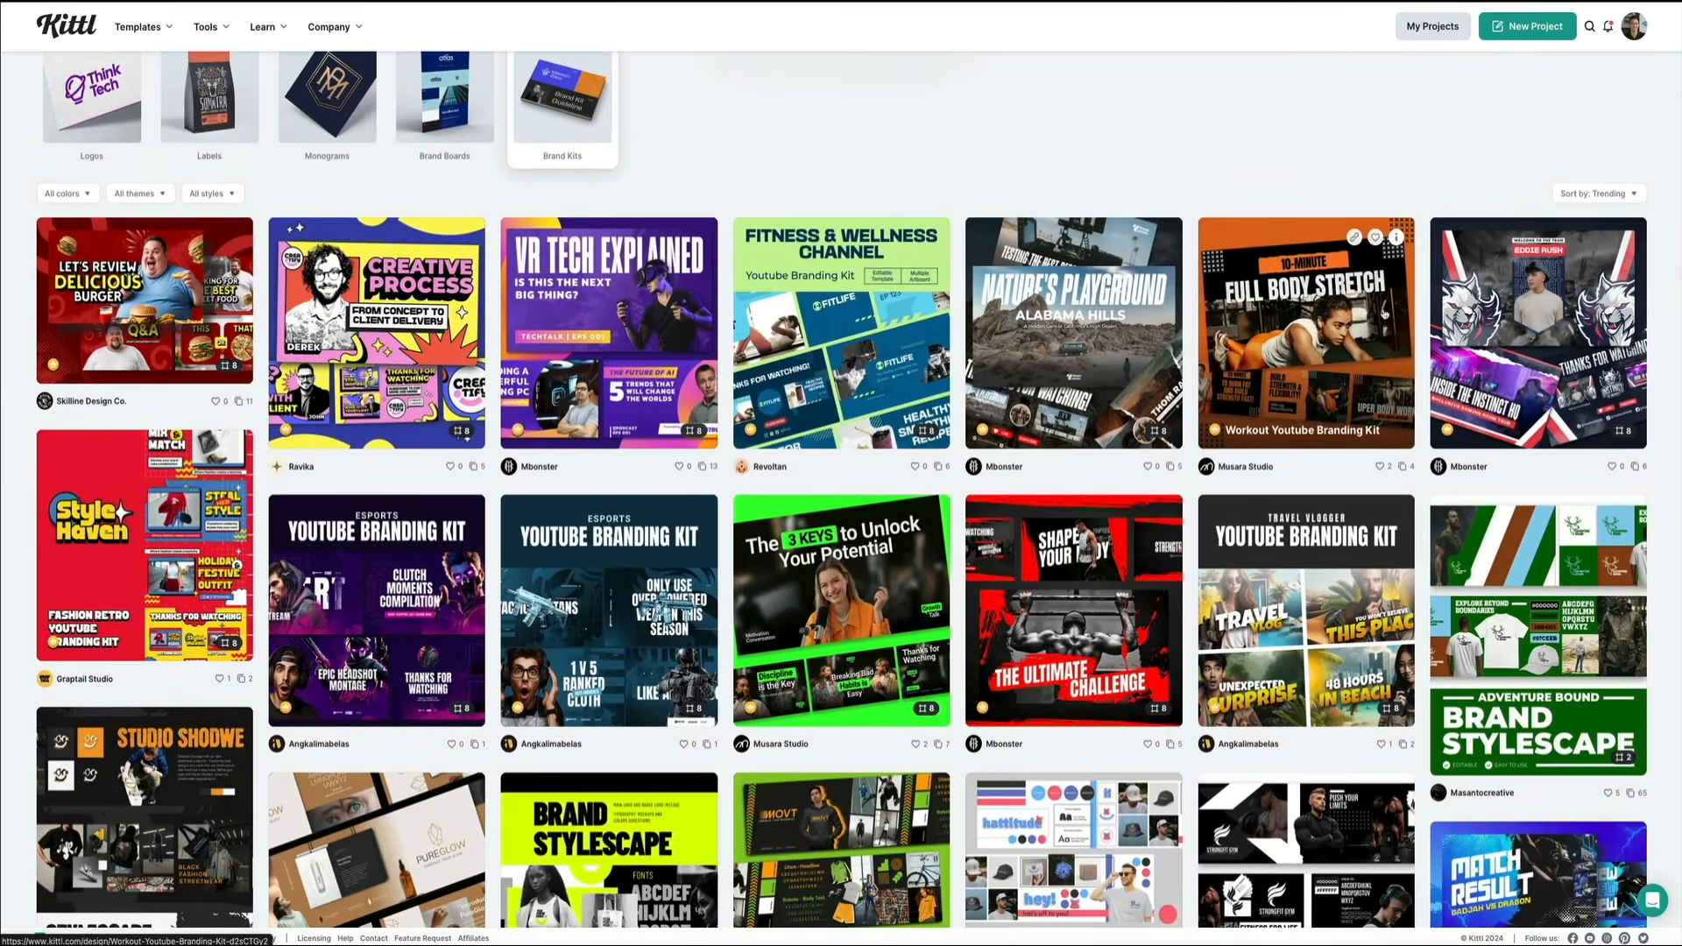
pyautogui.moveTo(843, 339)
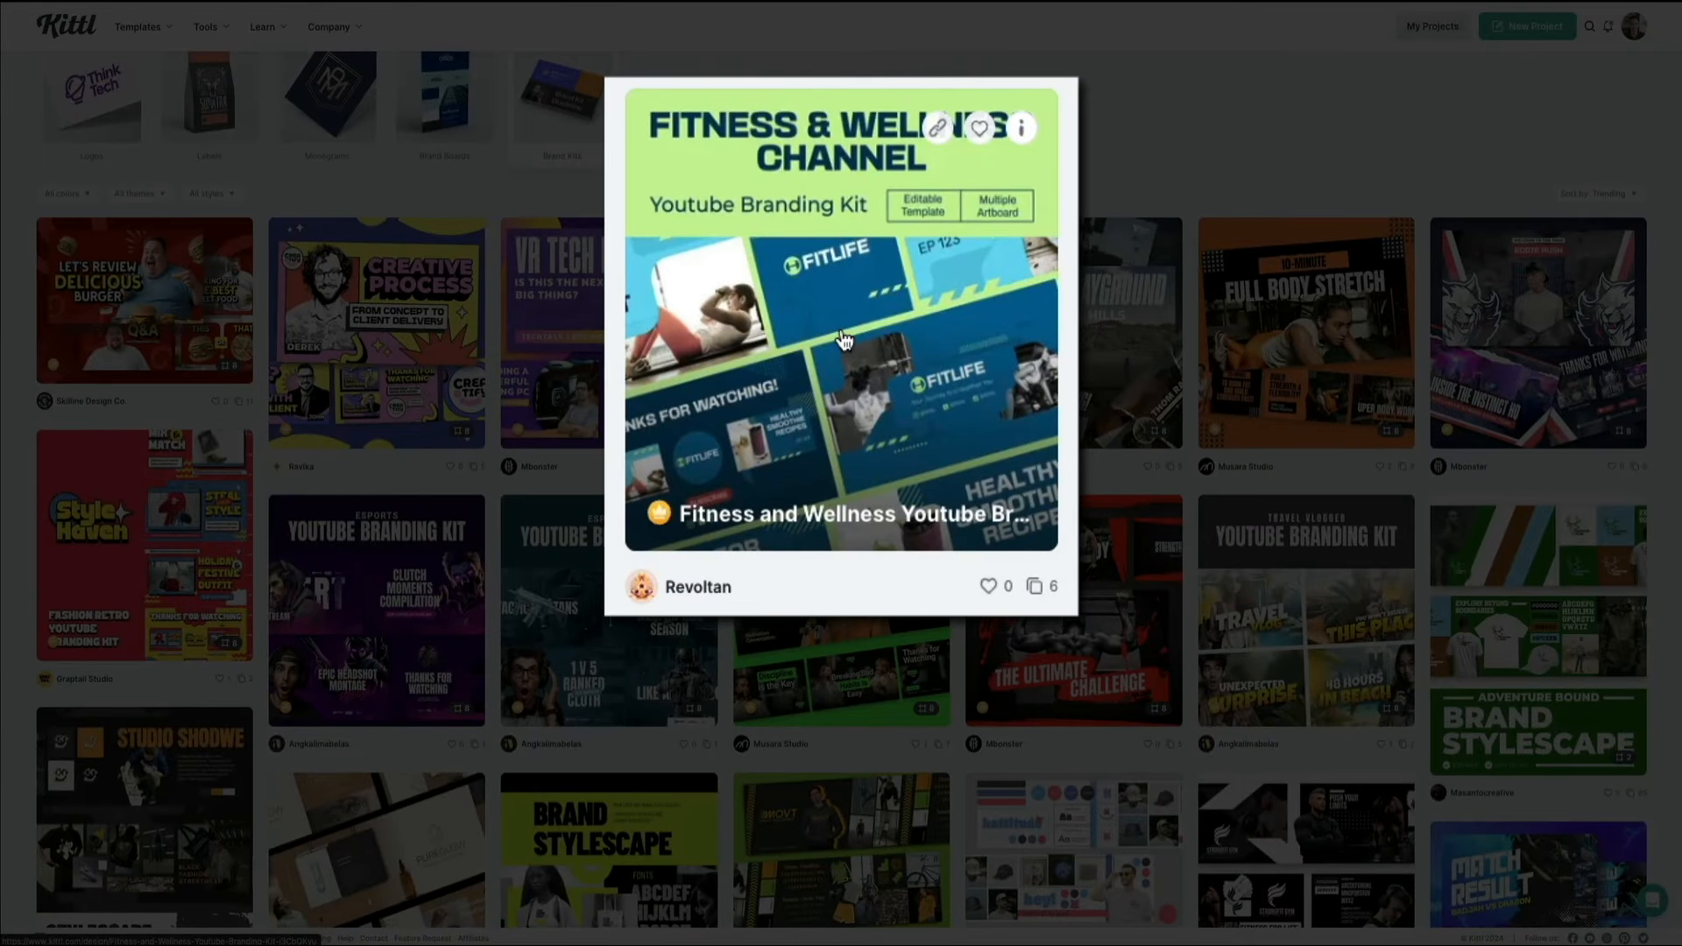
pyautogui.click(844, 339)
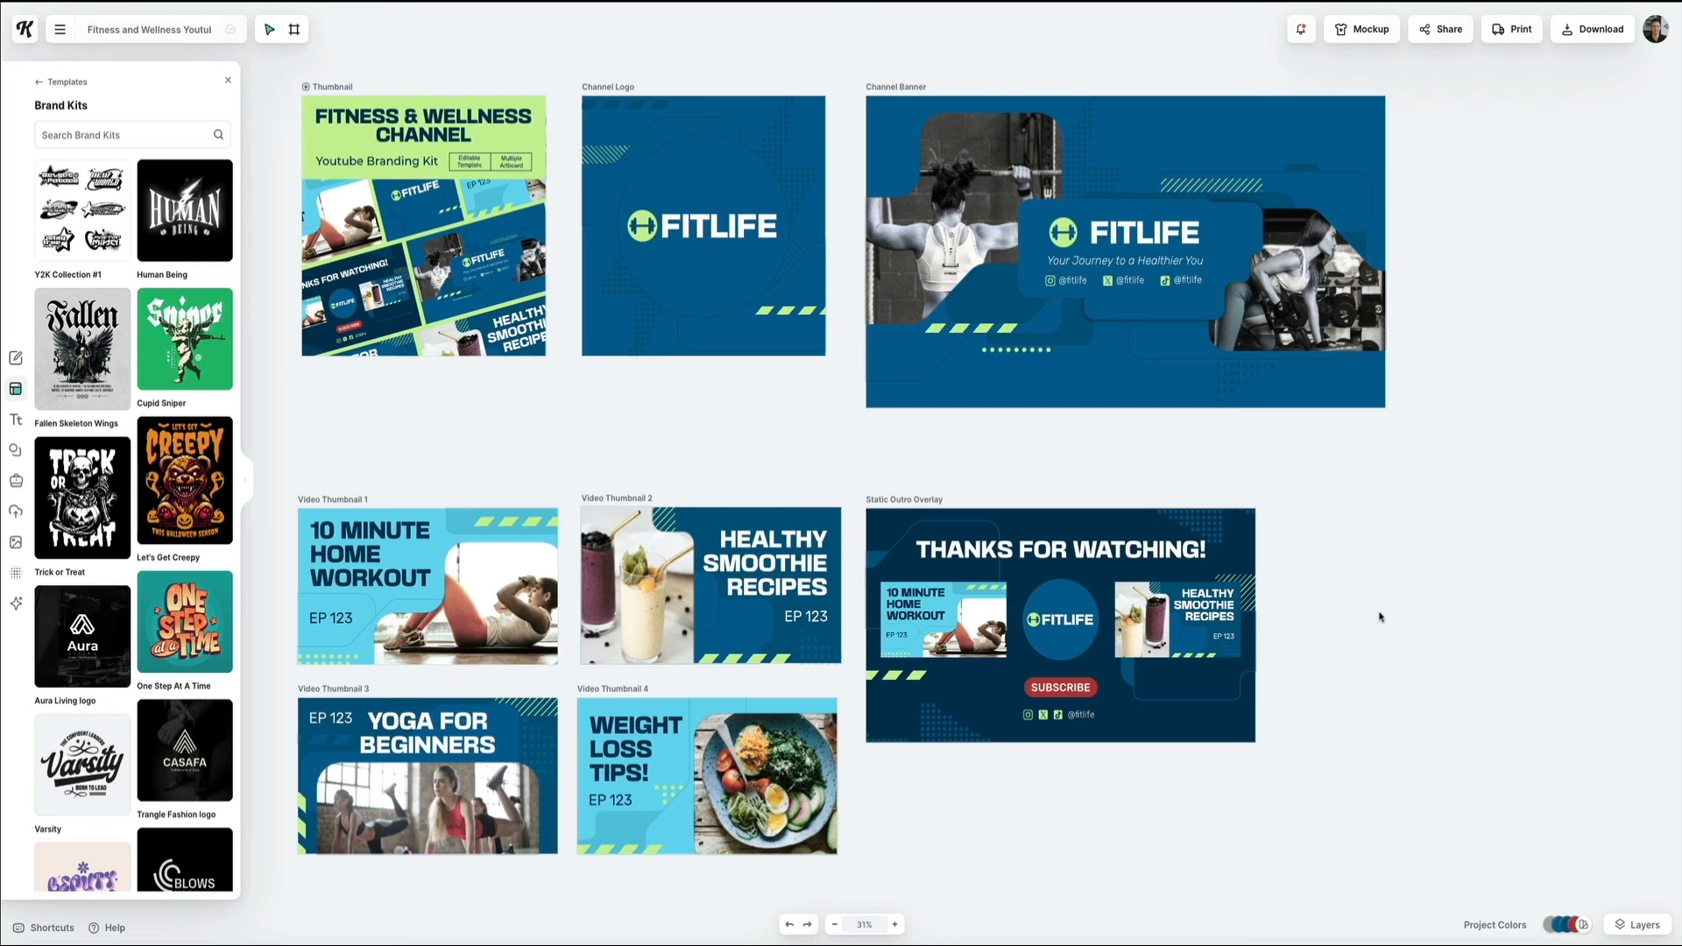
# Recolor the whole brand kit by trying preset palettes from Red Autumn to Cold Forest and settling on a navy, yellow and orange one.
pyautogui.moveTo(1583, 924)
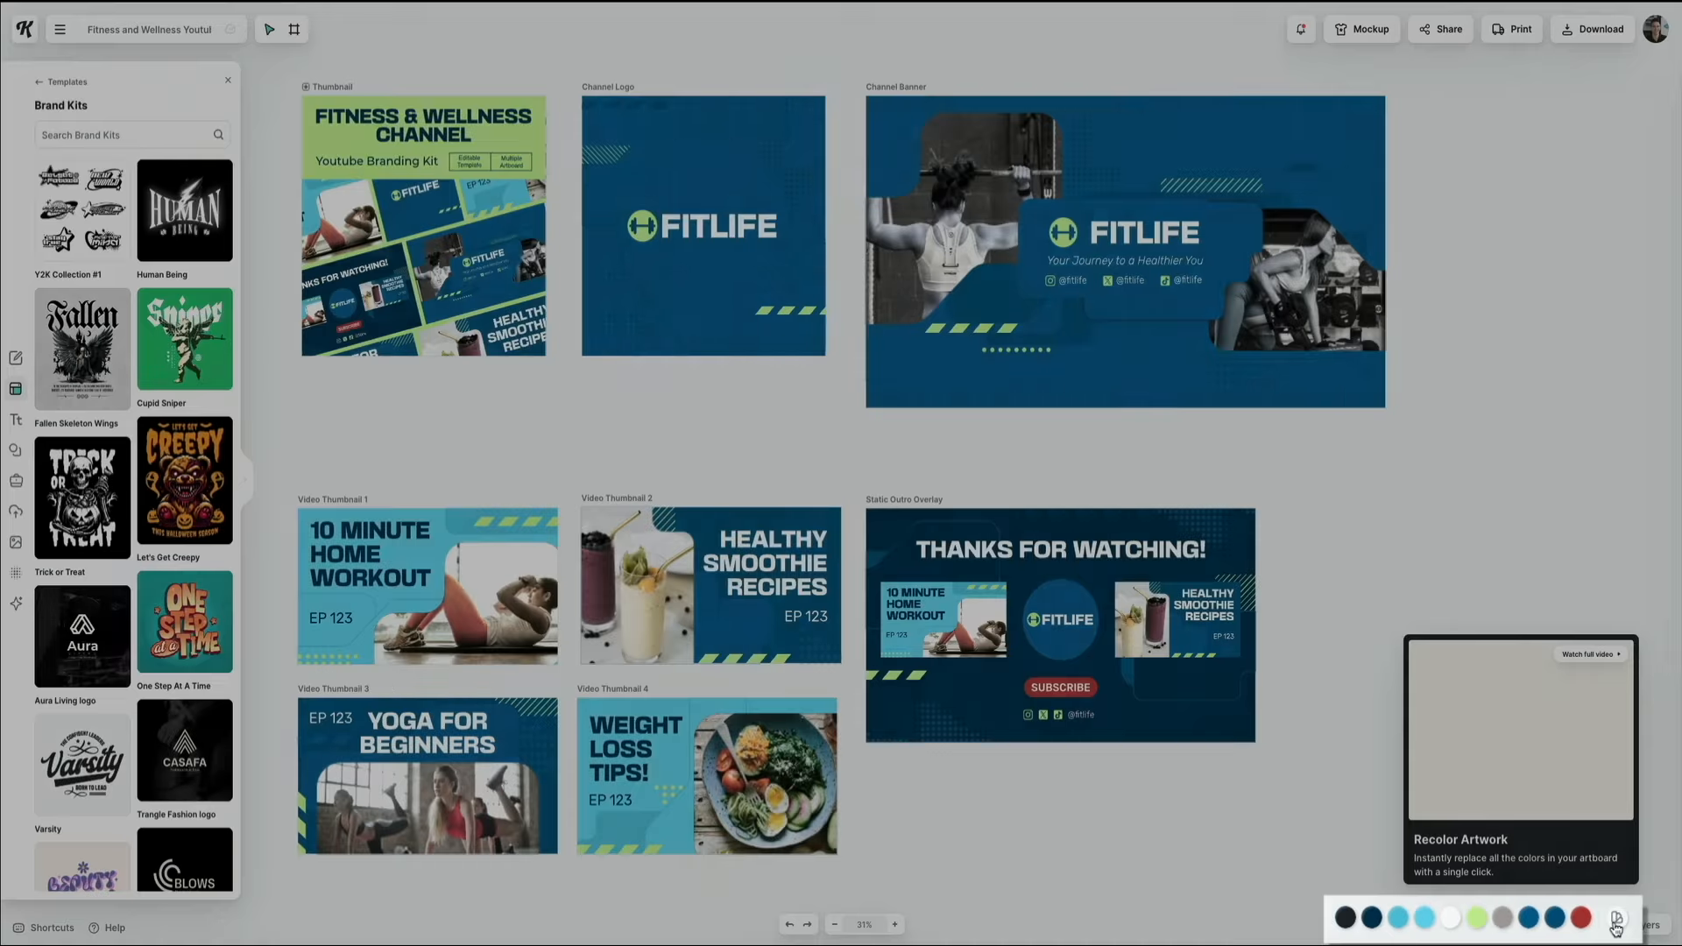
pyautogui.click(1584, 924)
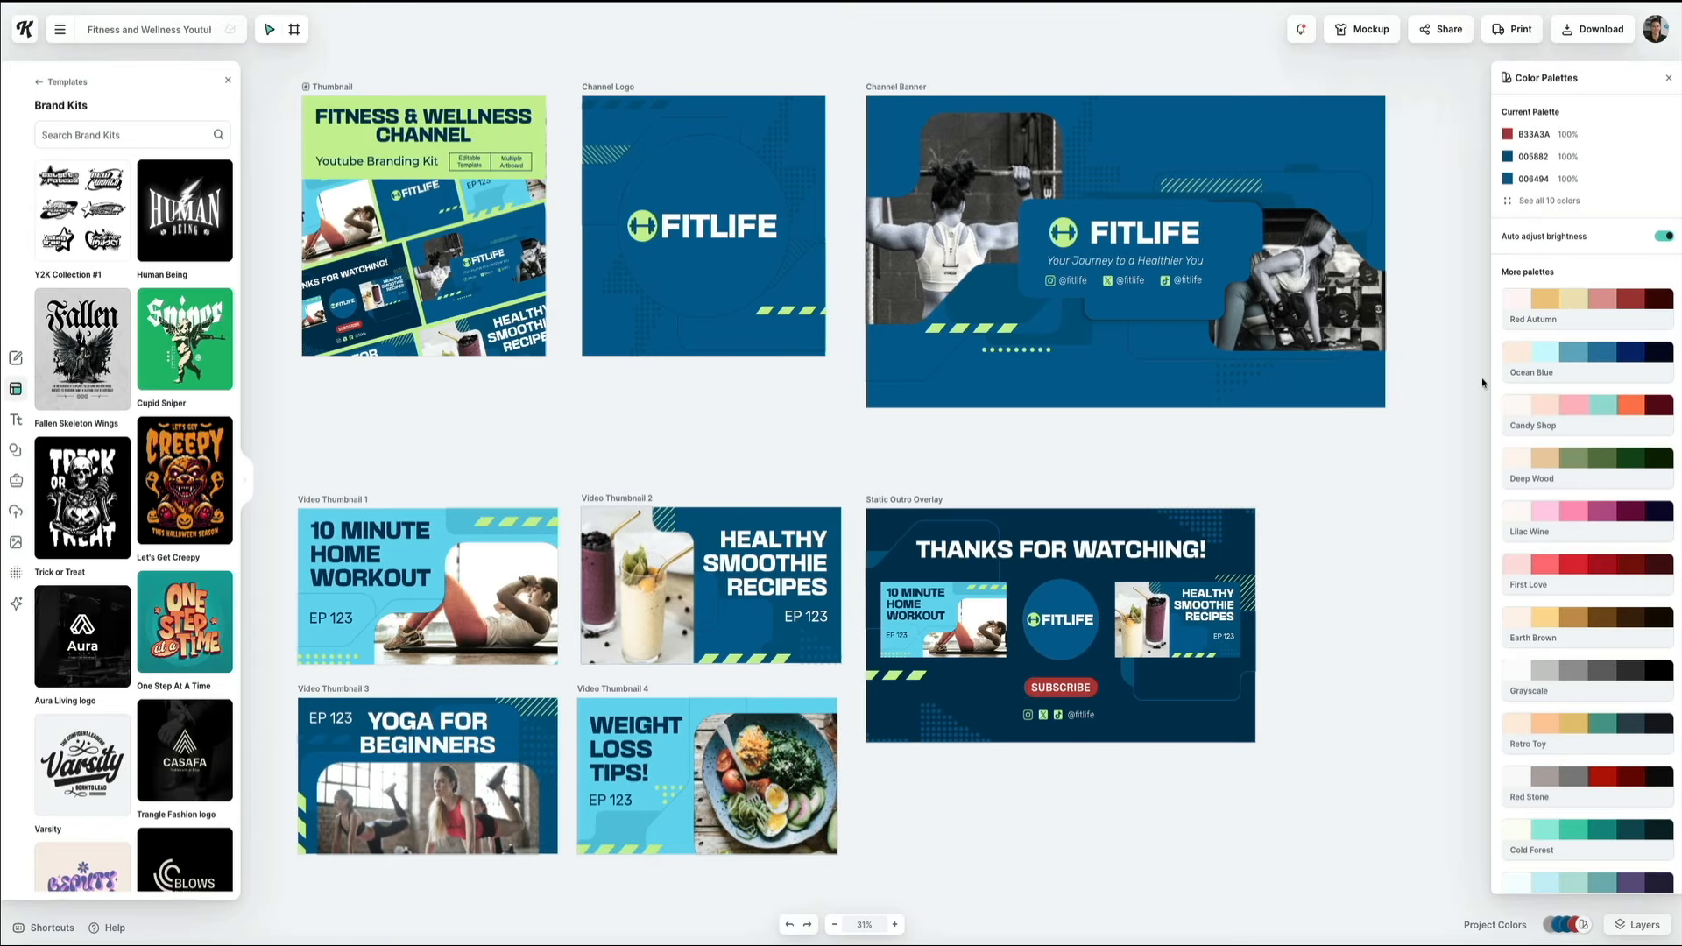
pyautogui.click(1610, 298)
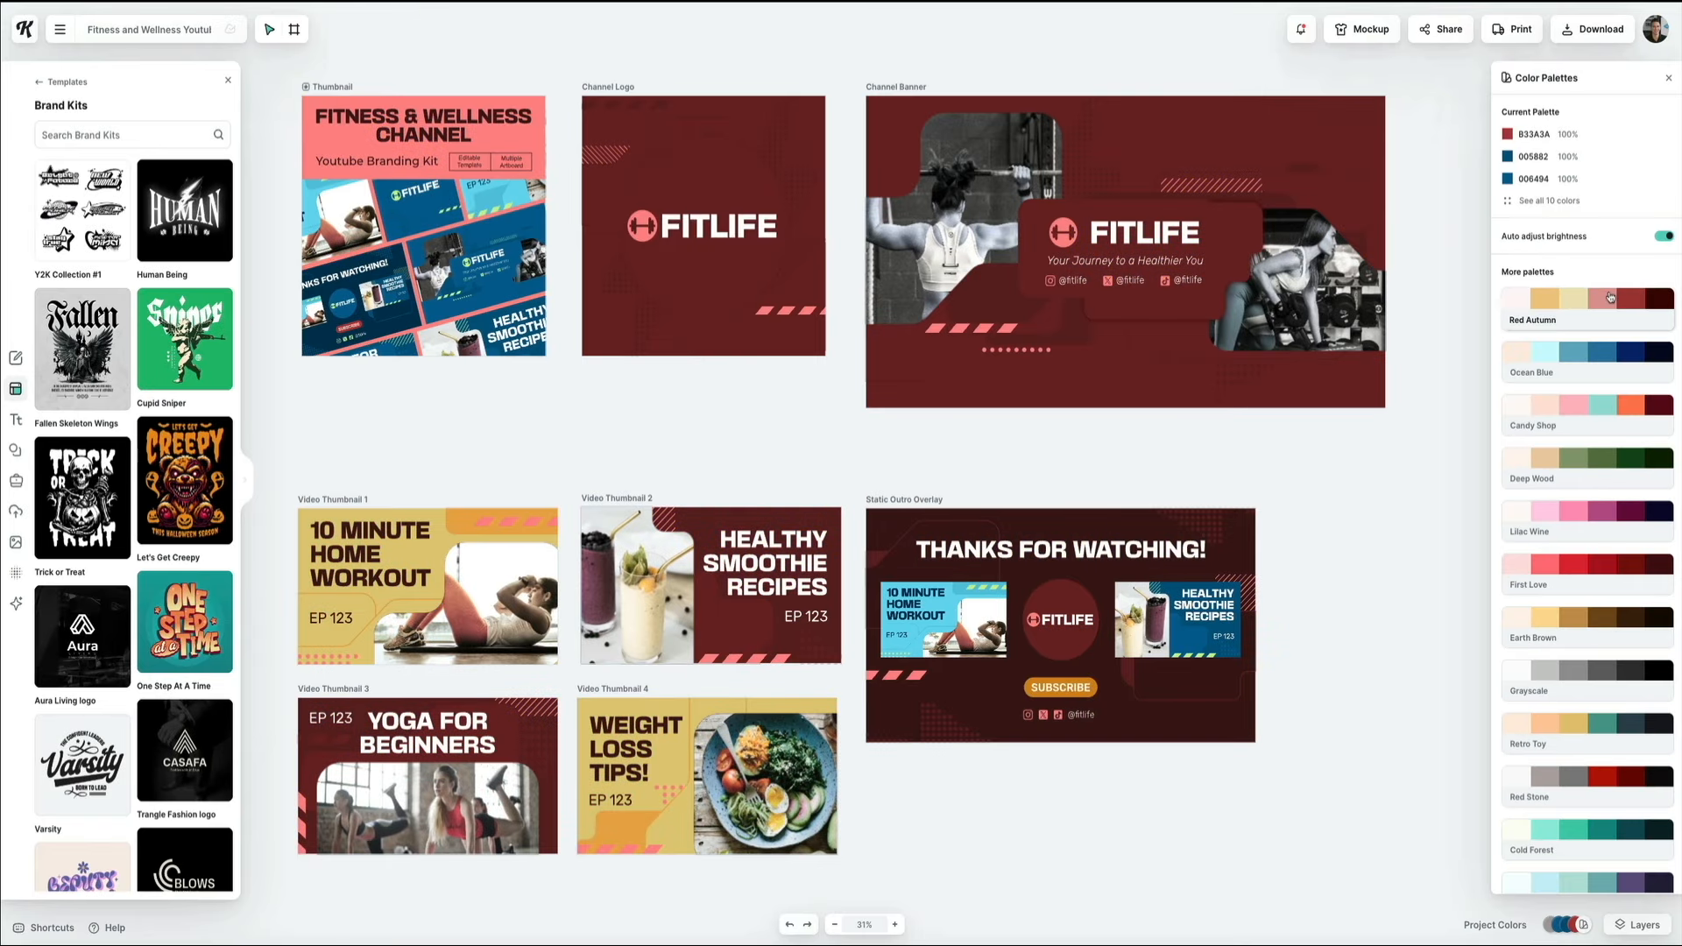
pyautogui.click(1587, 358)
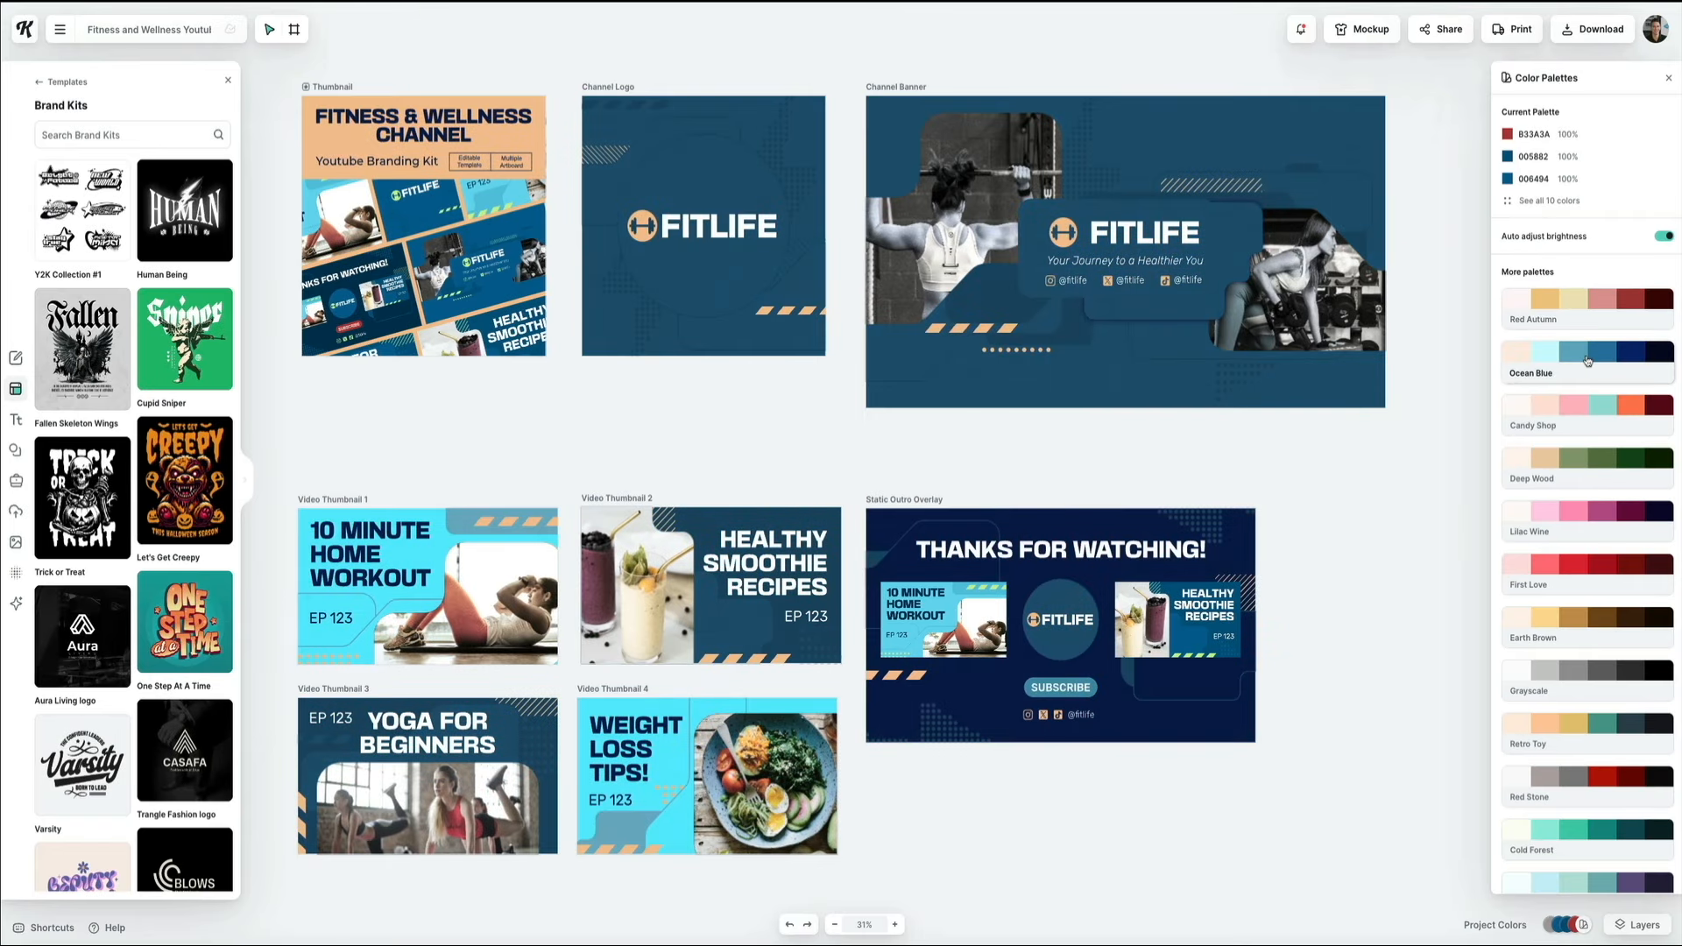
pyautogui.click(1589, 404)
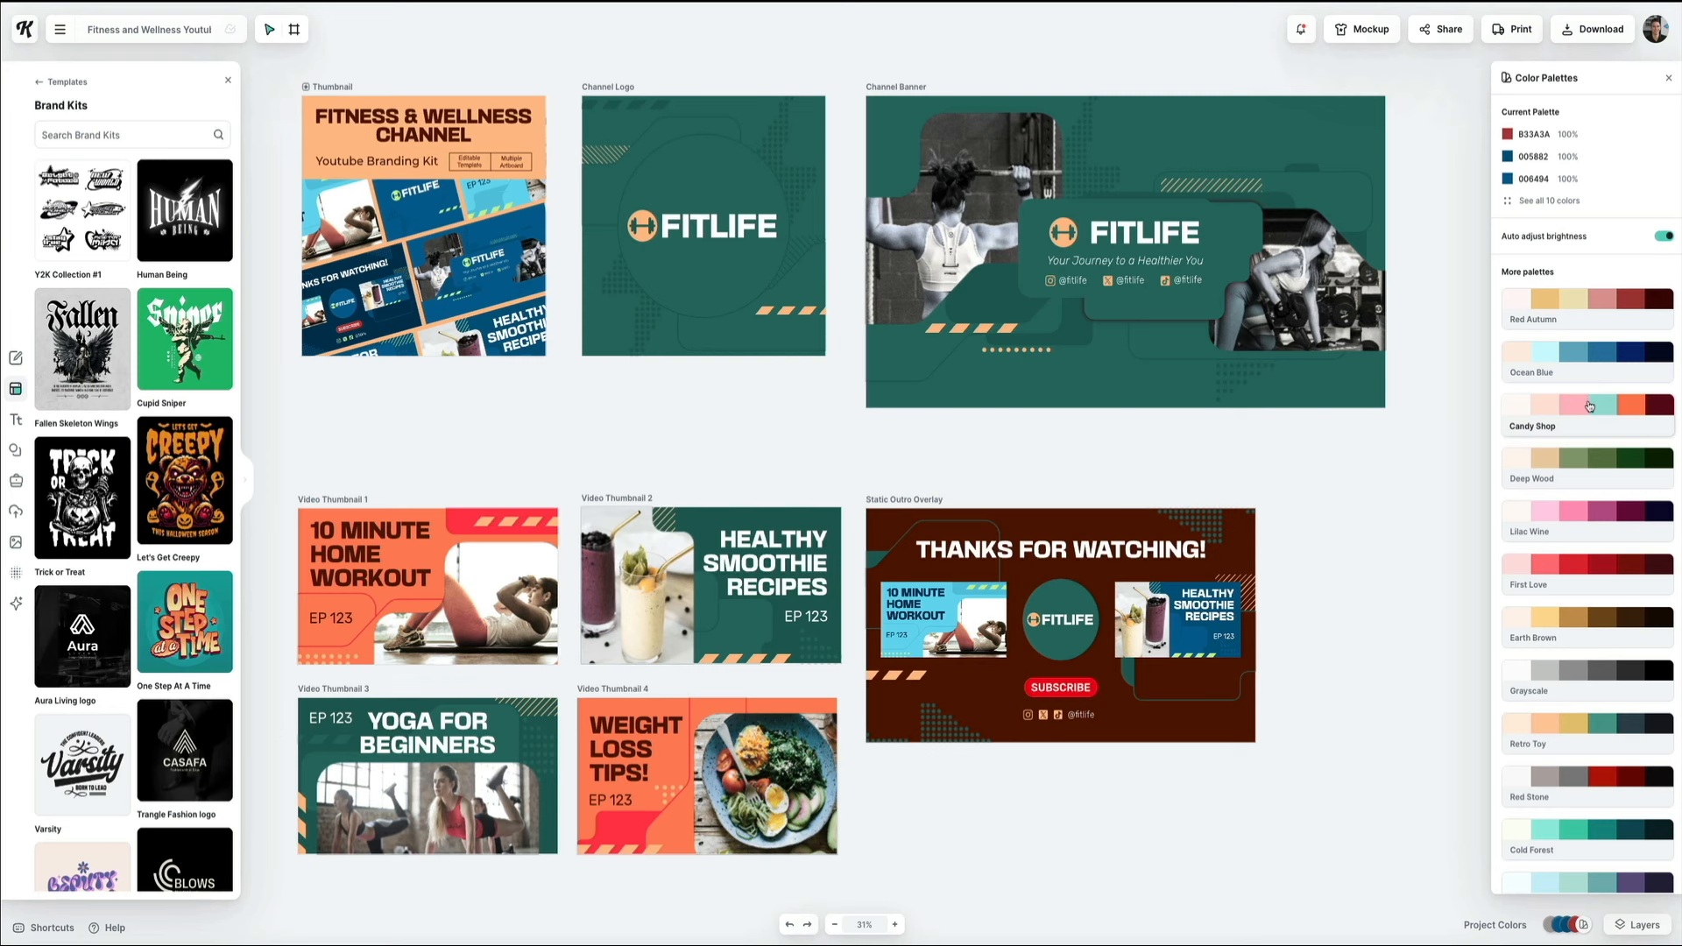
pyautogui.click(1591, 454)
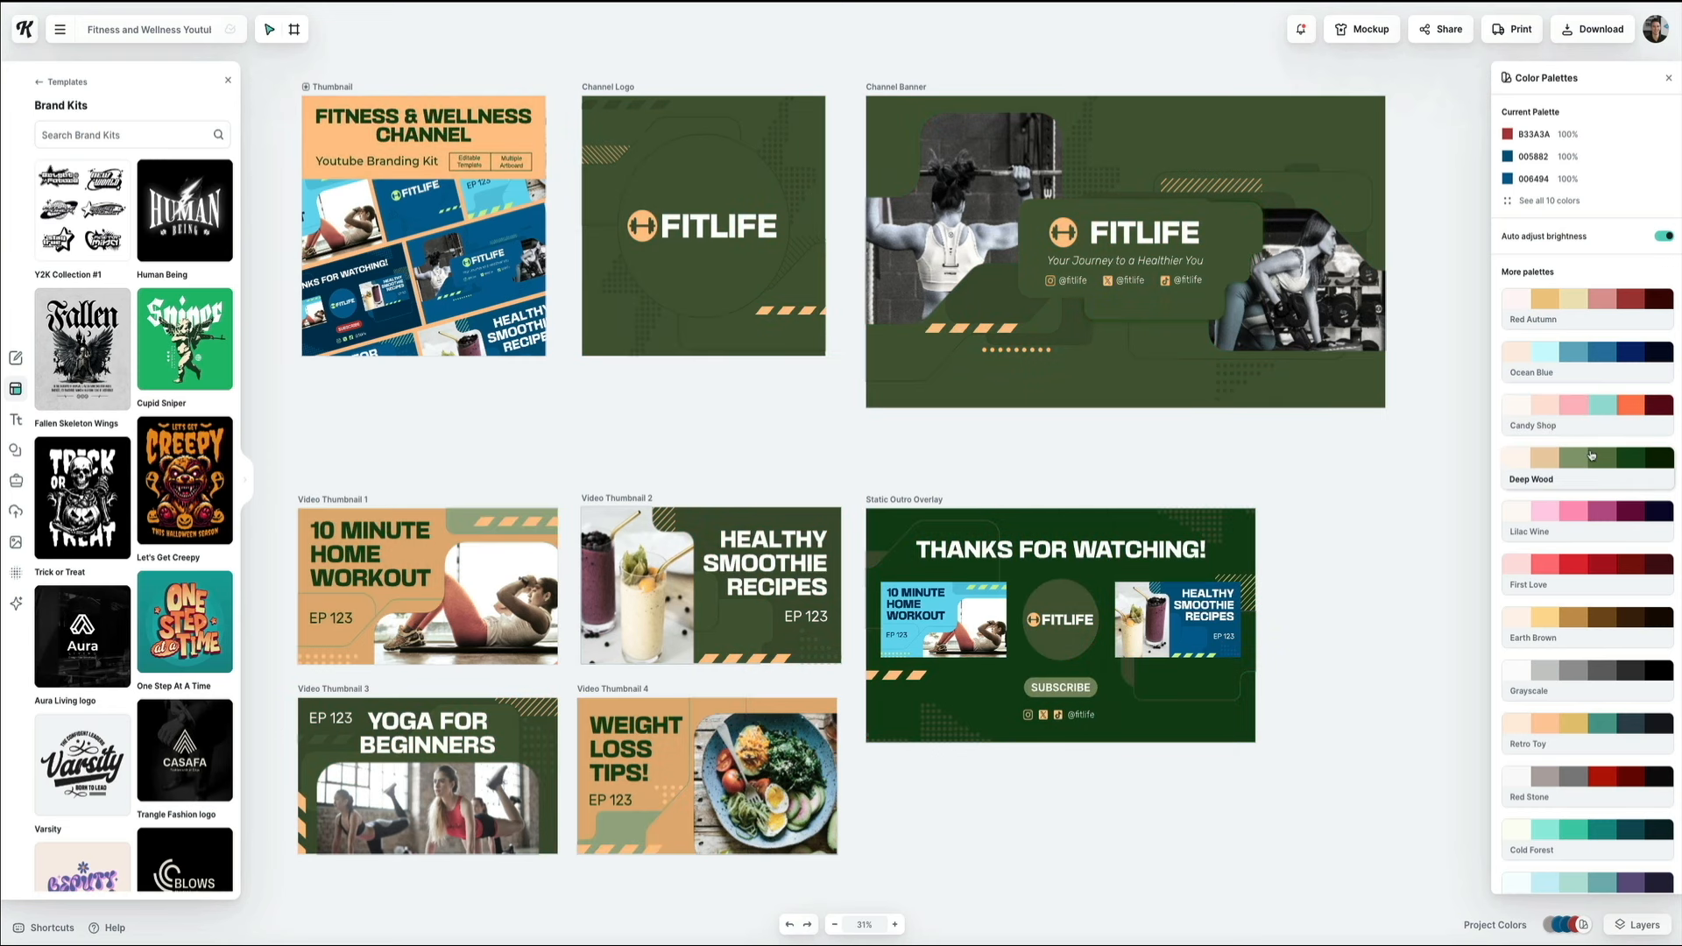
pyautogui.click(1586, 514)
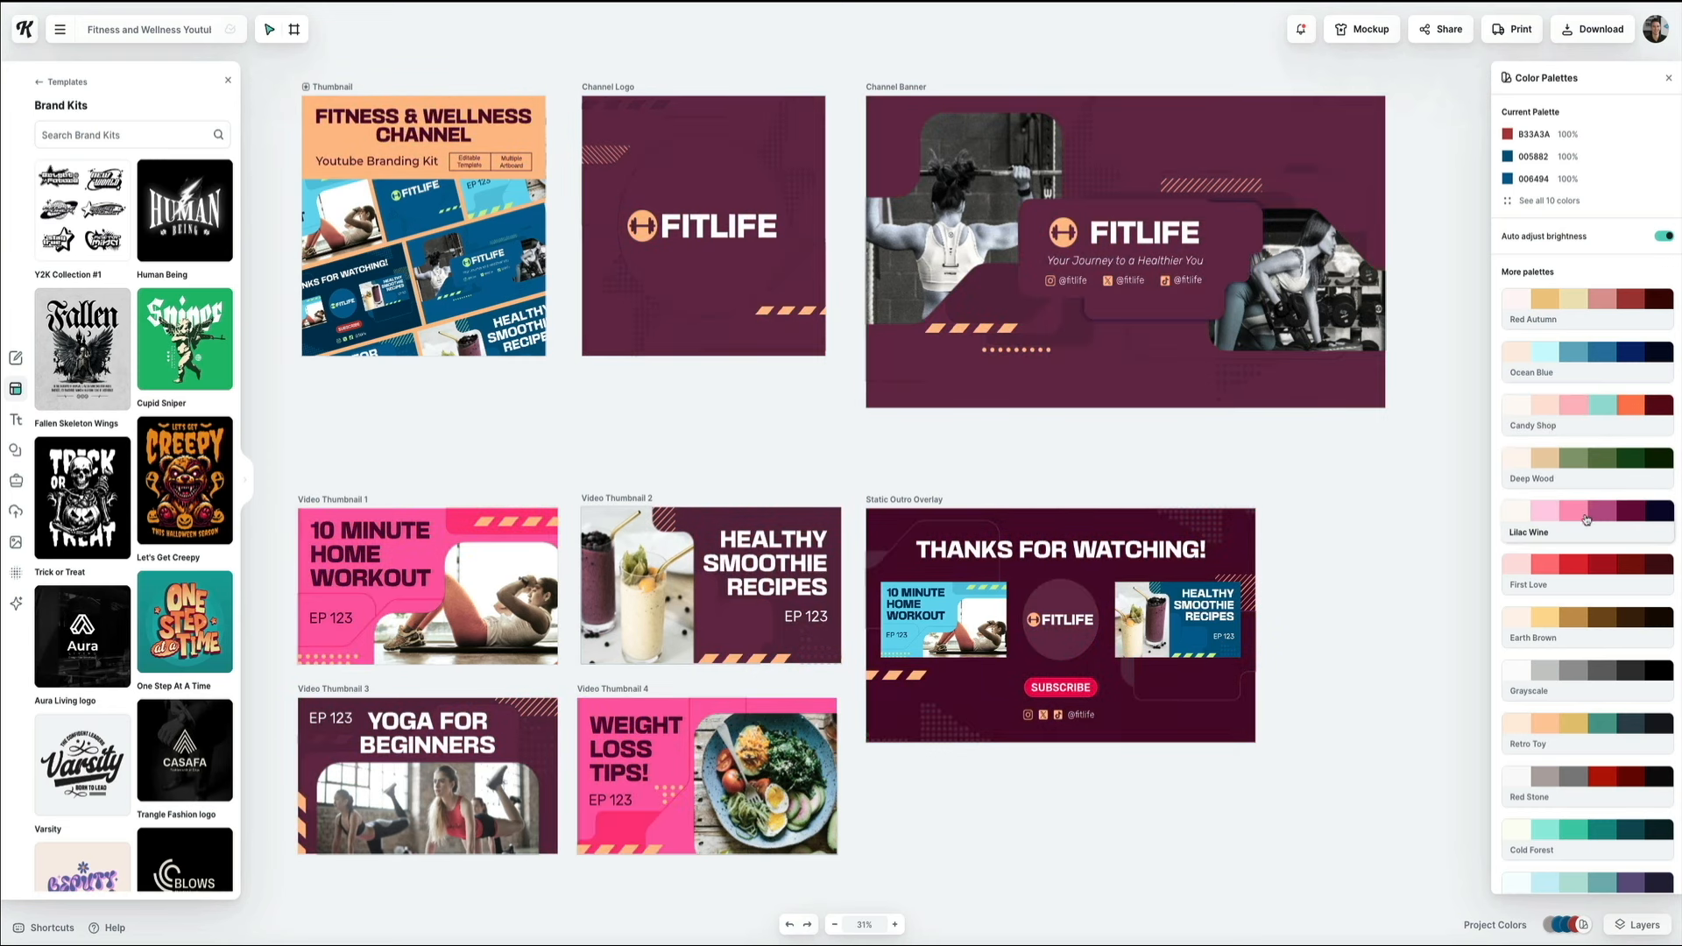
pyautogui.click(1594, 565)
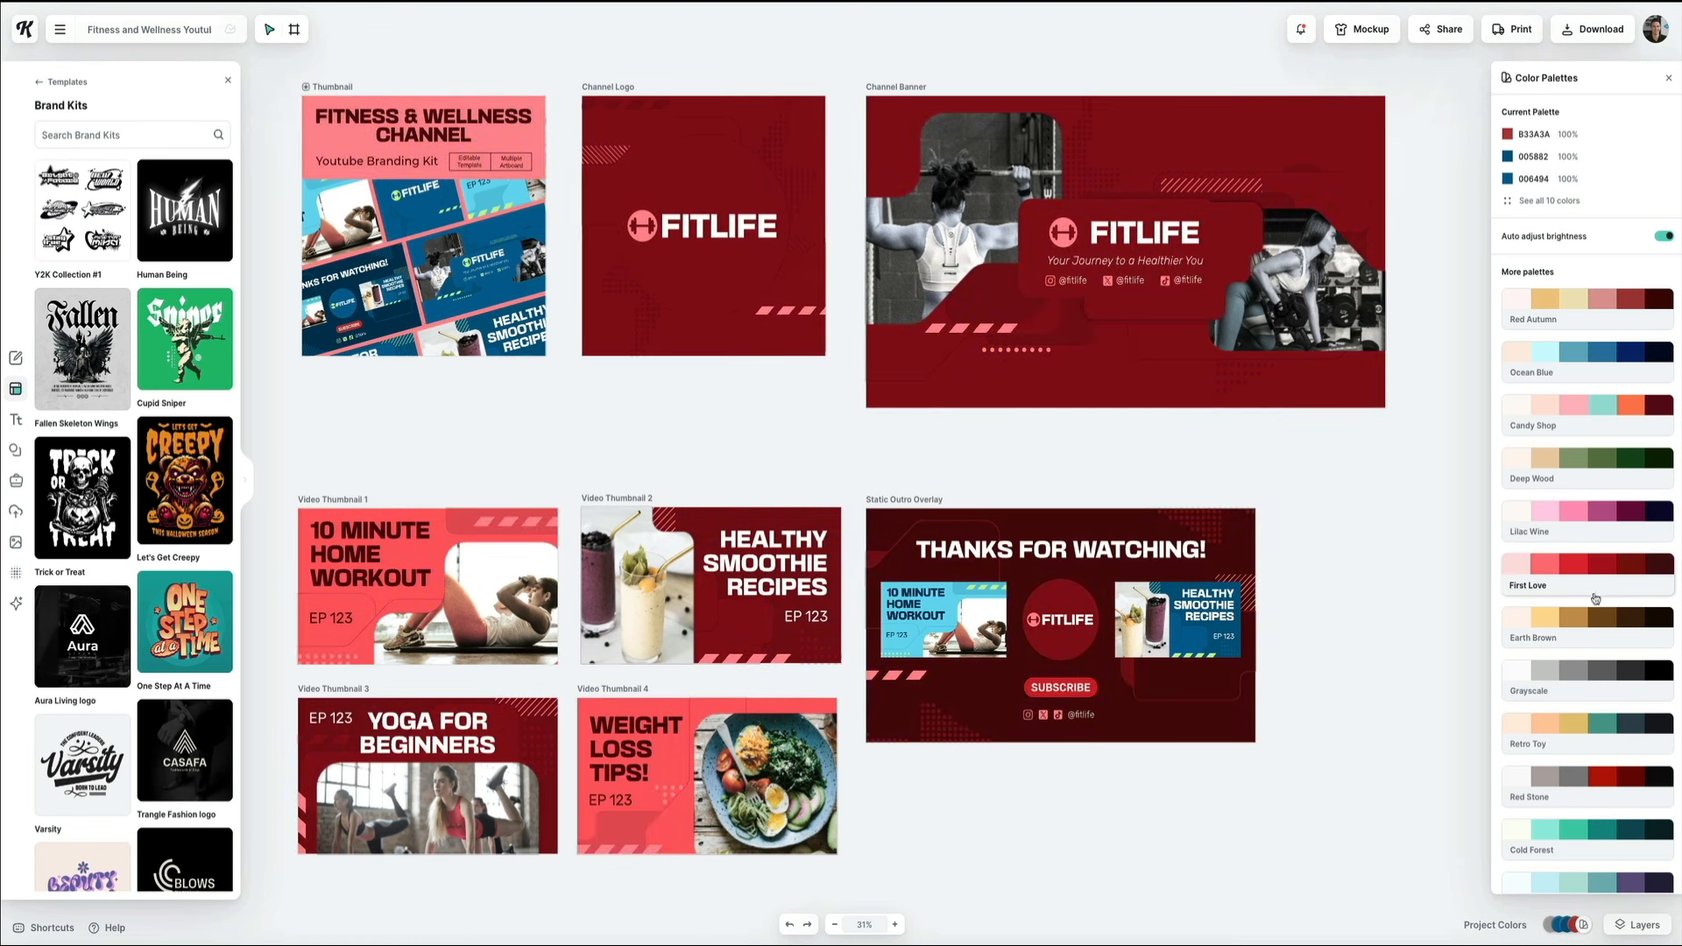
pyautogui.click(1596, 620)
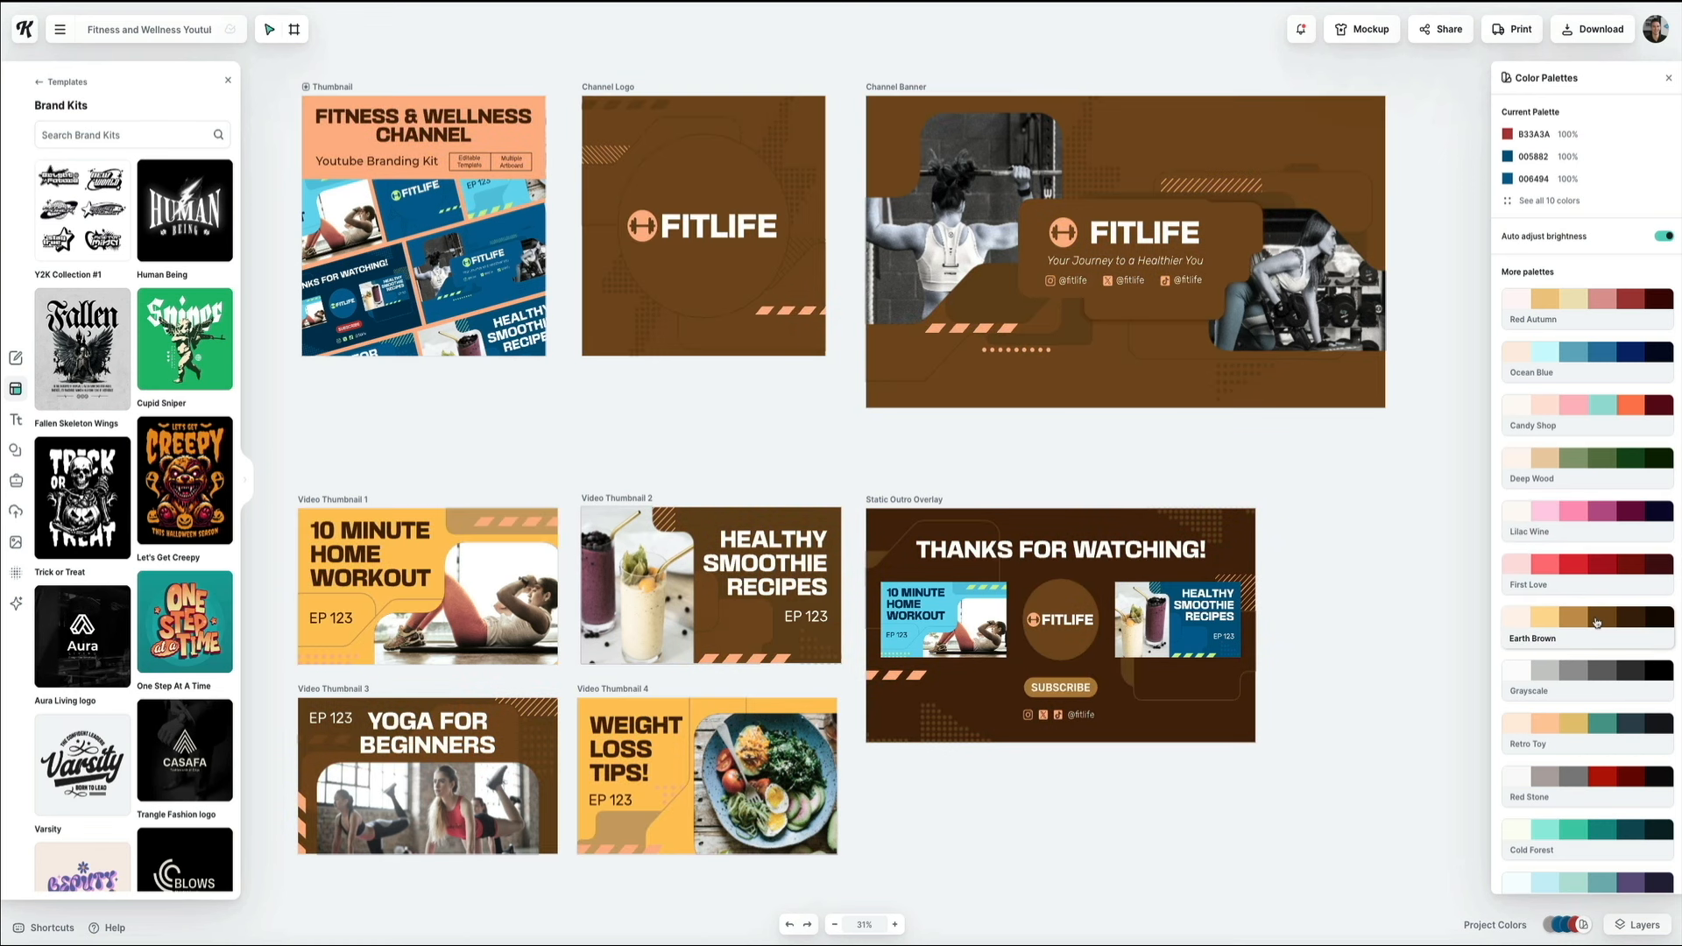
pyautogui.click(1596, 676)
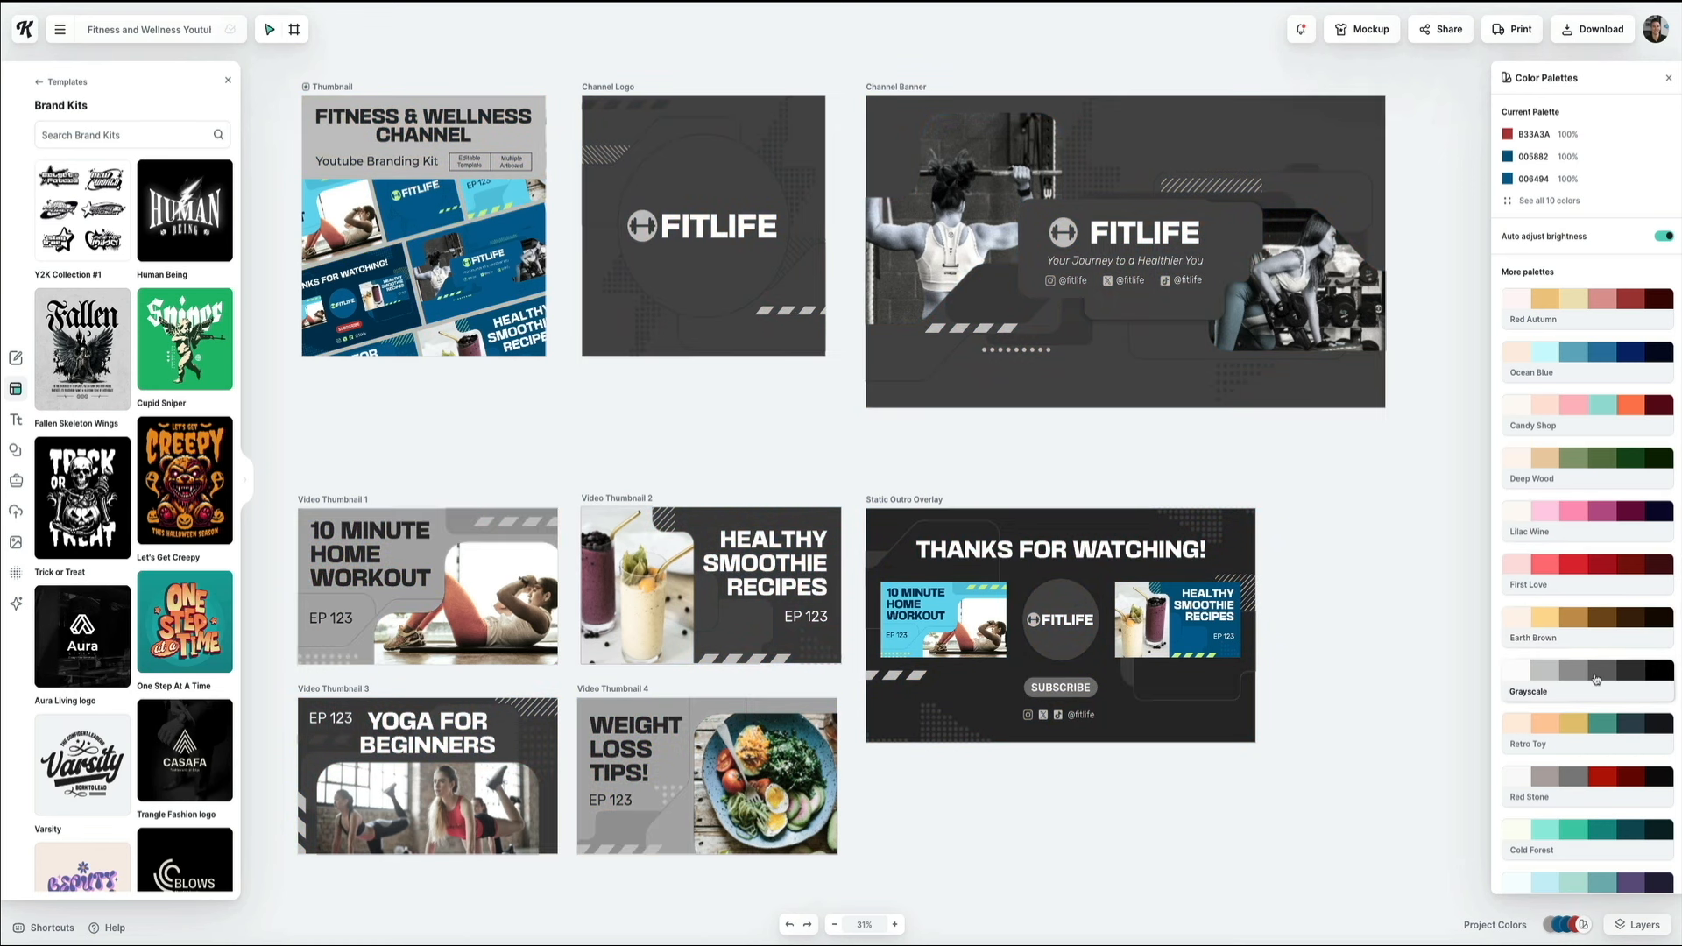
pyautogui.click(1597, 723)
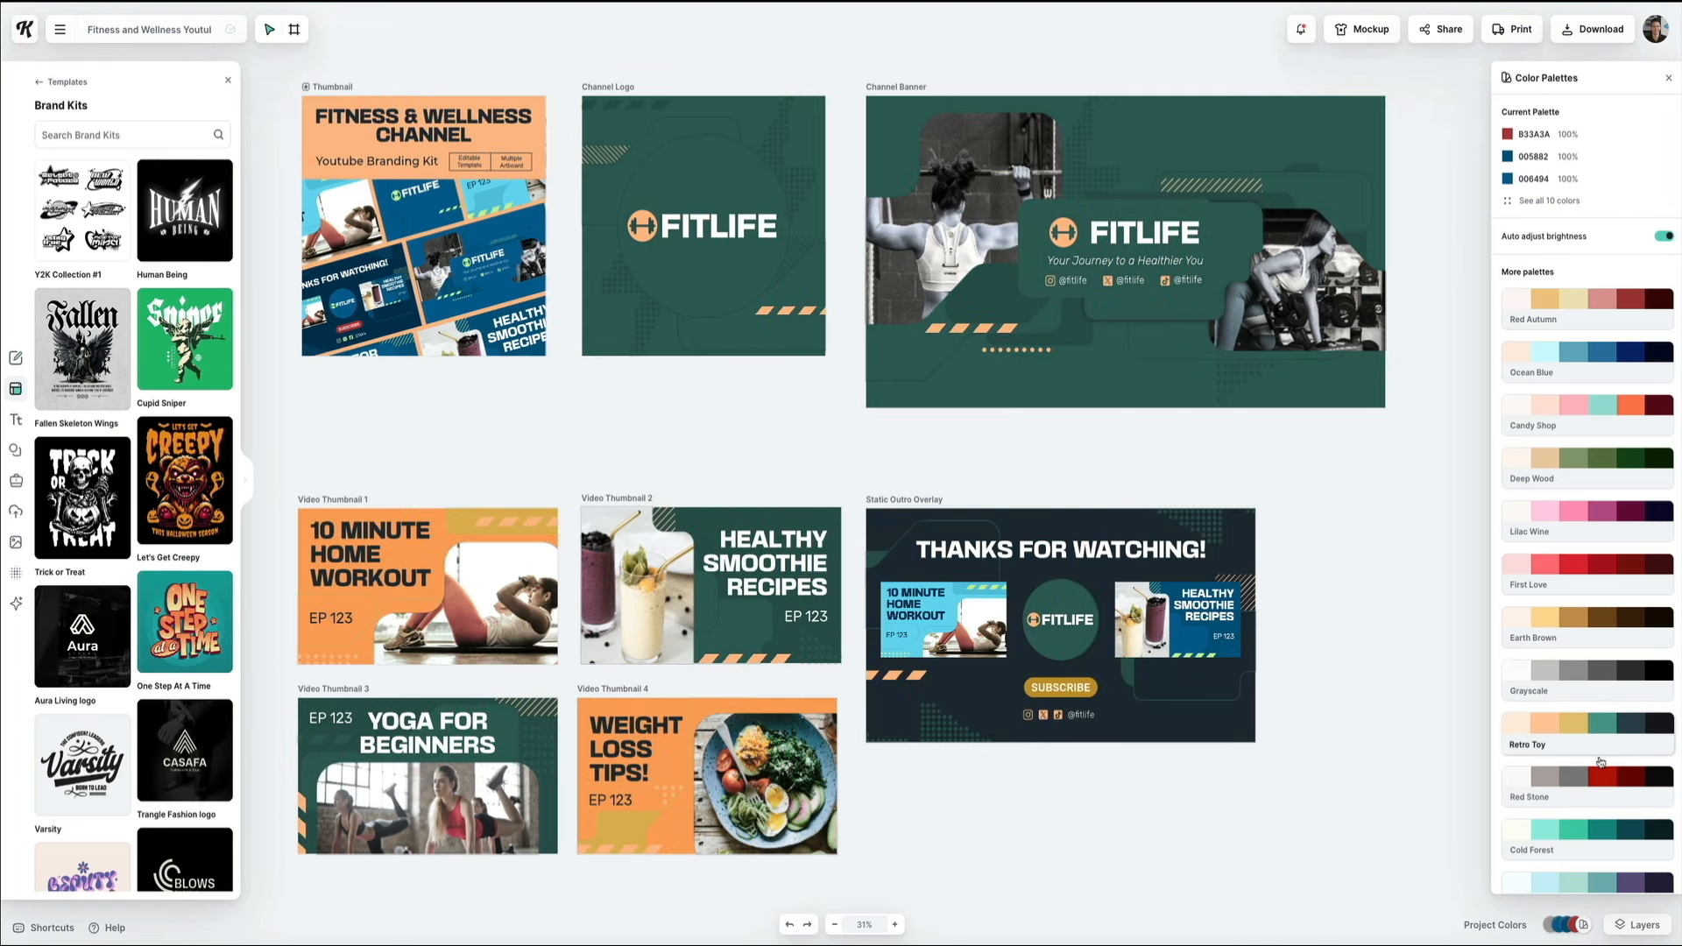
pyautogui.click(1602, 773)
pyautogui.click(1605, 830)
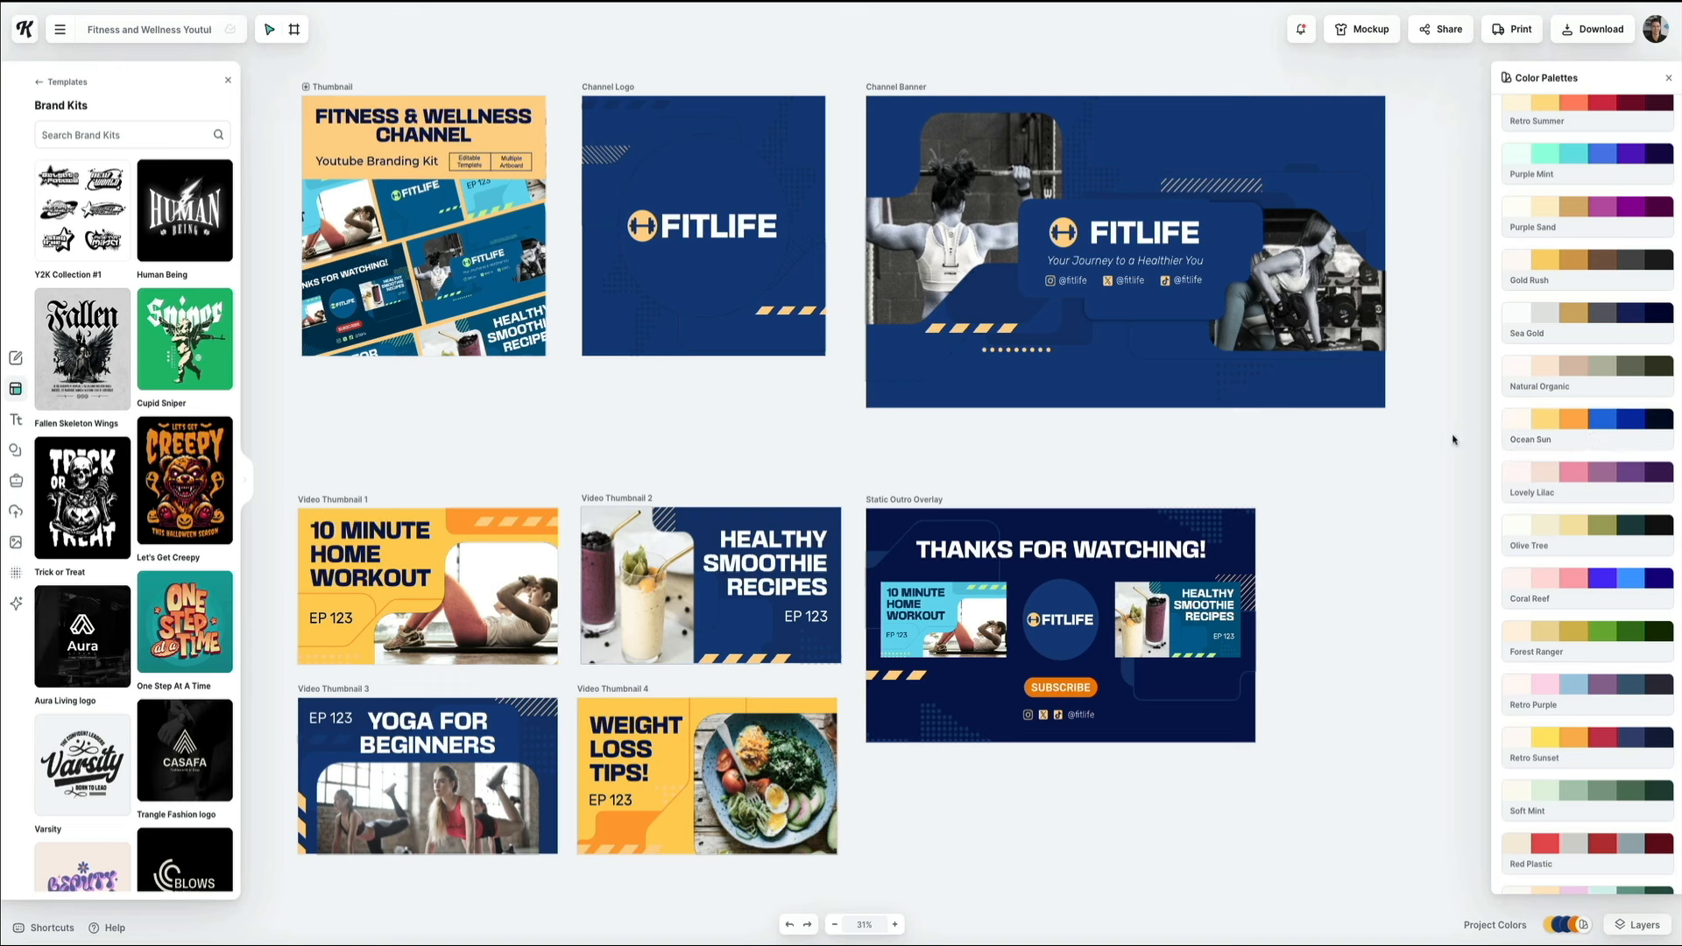
pyautogui.click(1665, 78)
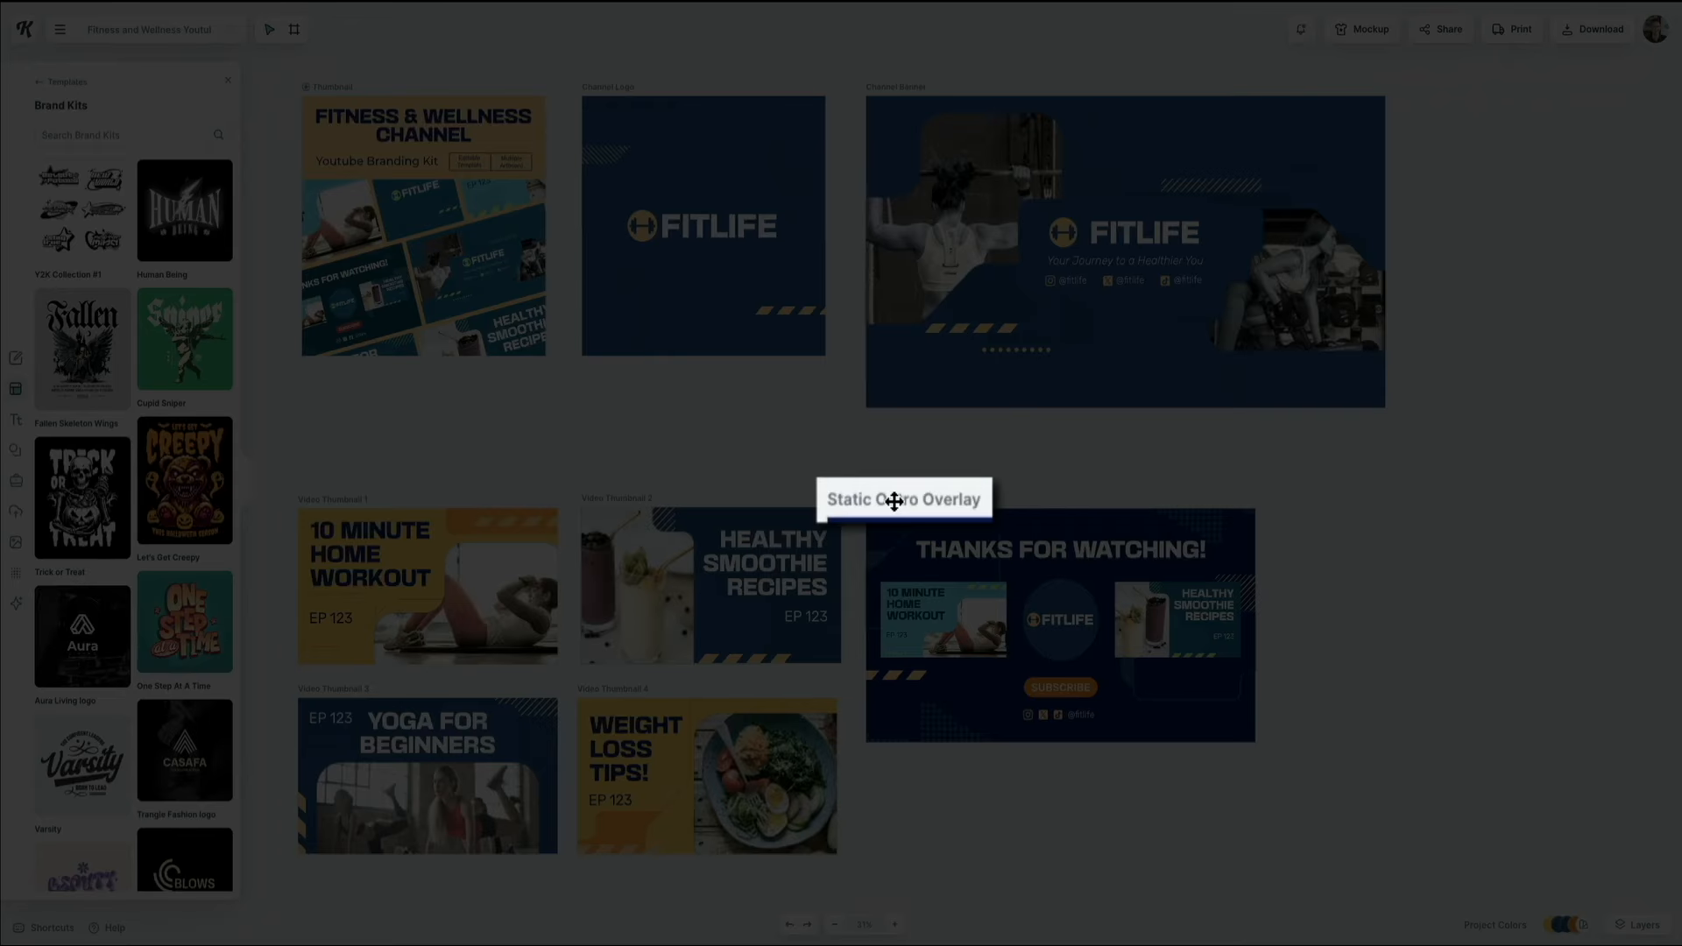
# Duplicate the Static Outro Overlay artboard.
pyautogui.click(893, 499)
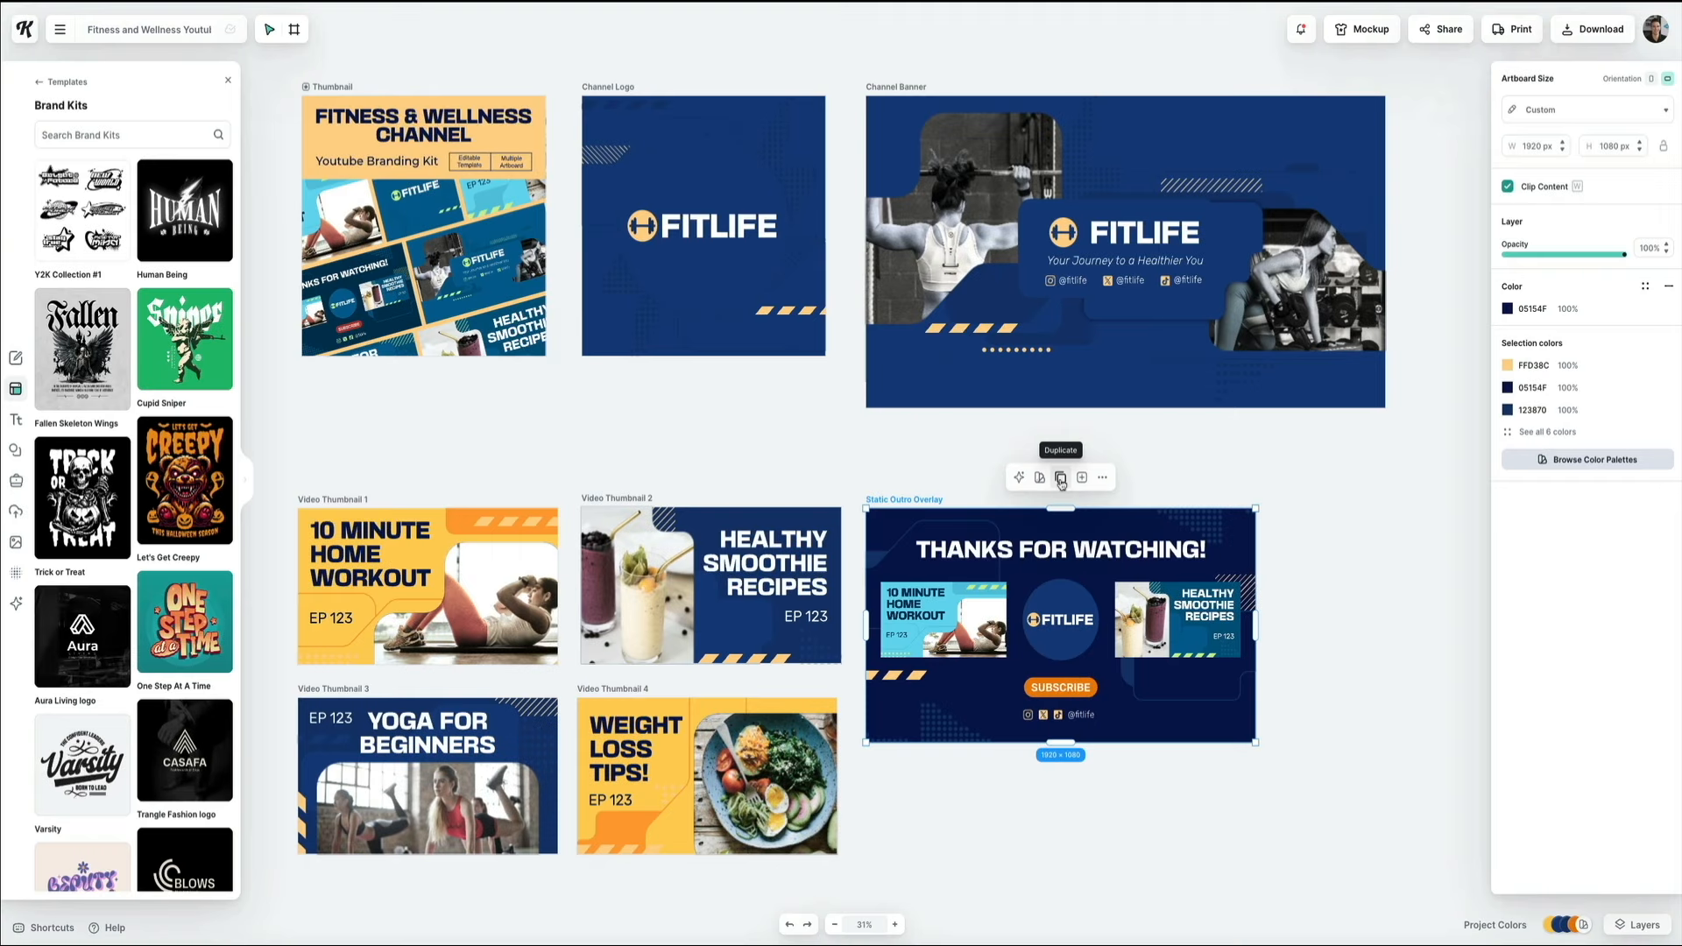
pyautogui.click(1061, 478)
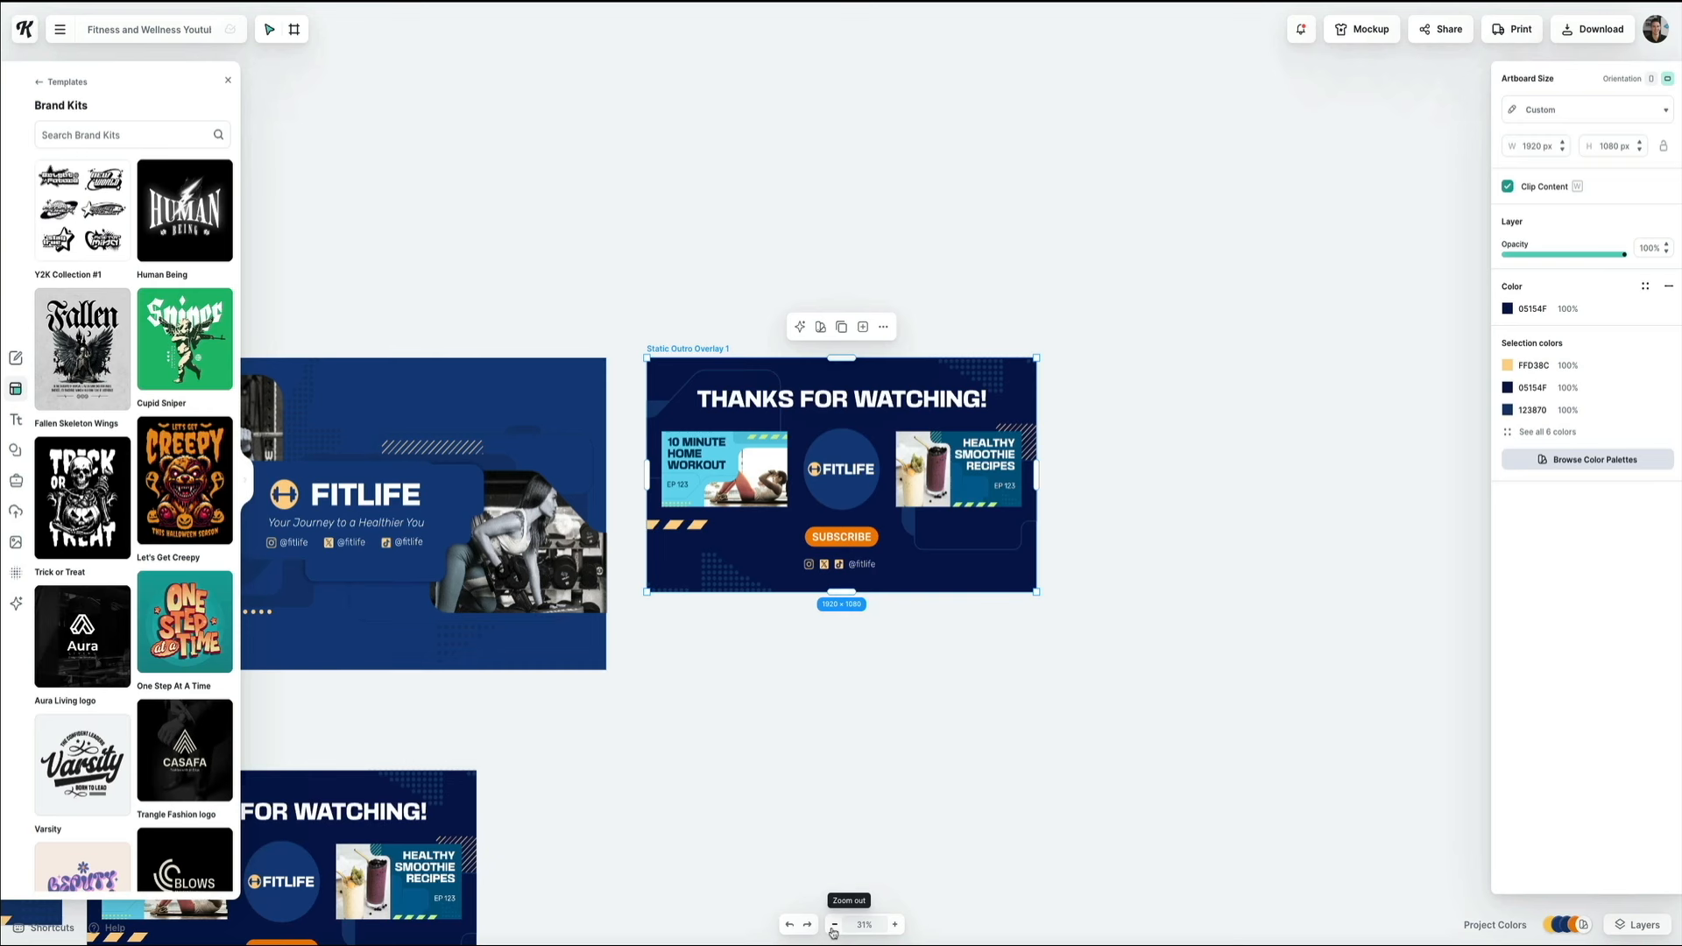
pyautogui.click(834, 924)
pyautogui.click(834, 924)
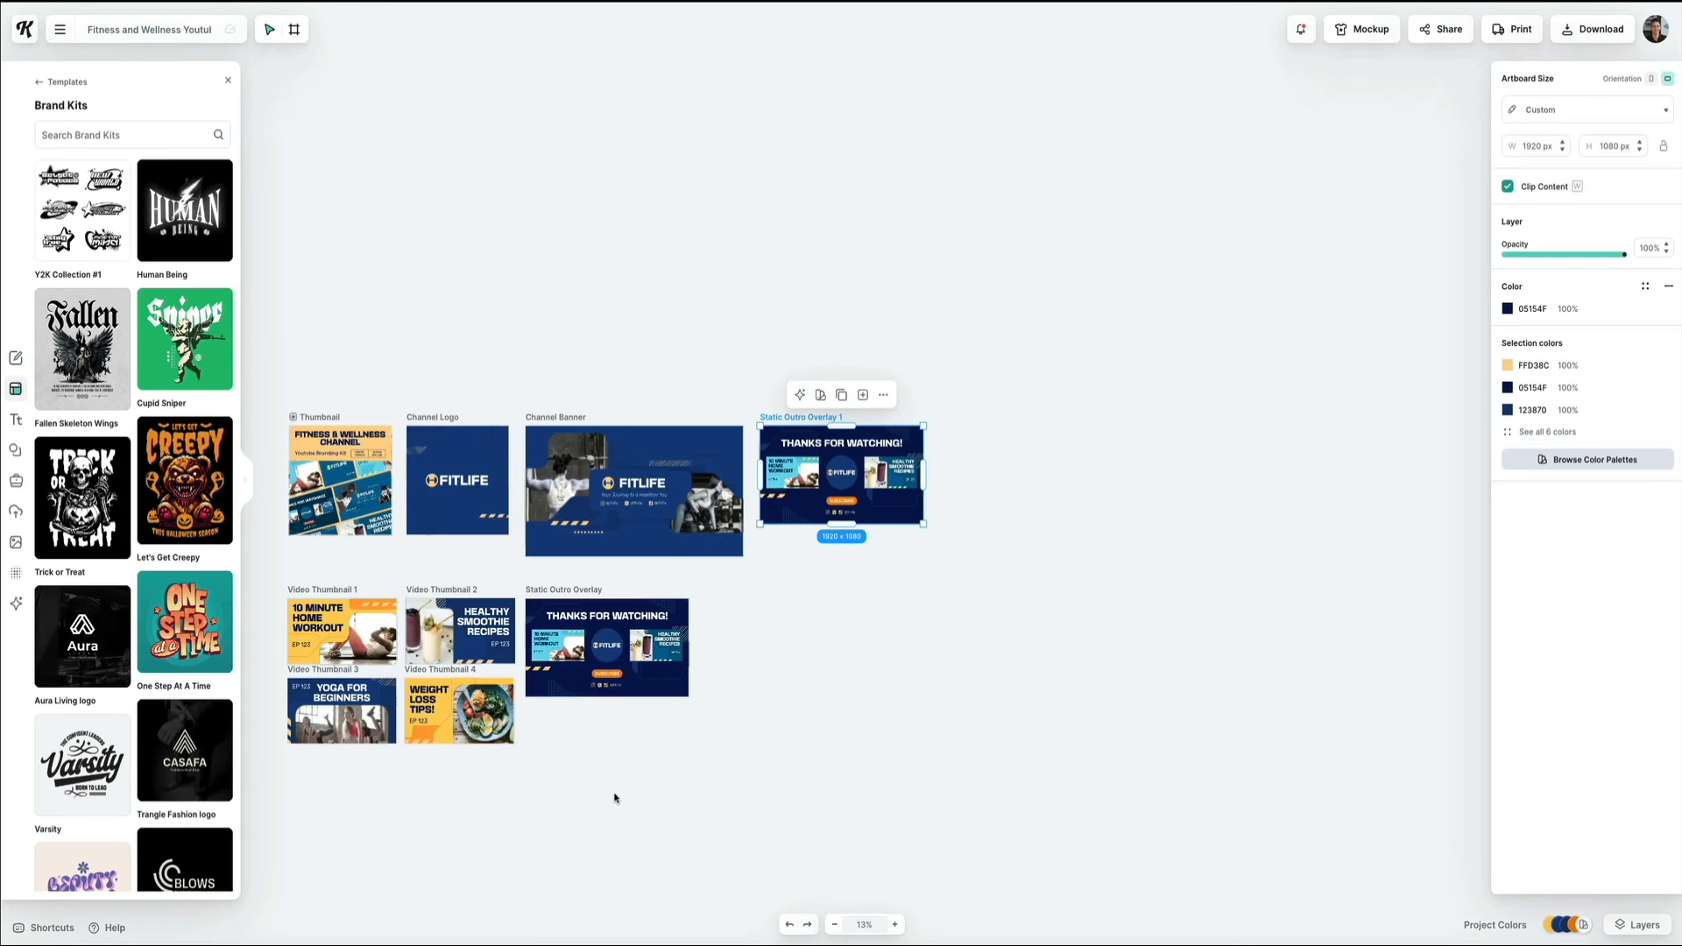
pyautogui.hscroll(-3, 614, 798)
pyautogui.scroll(-1, 614, 798)
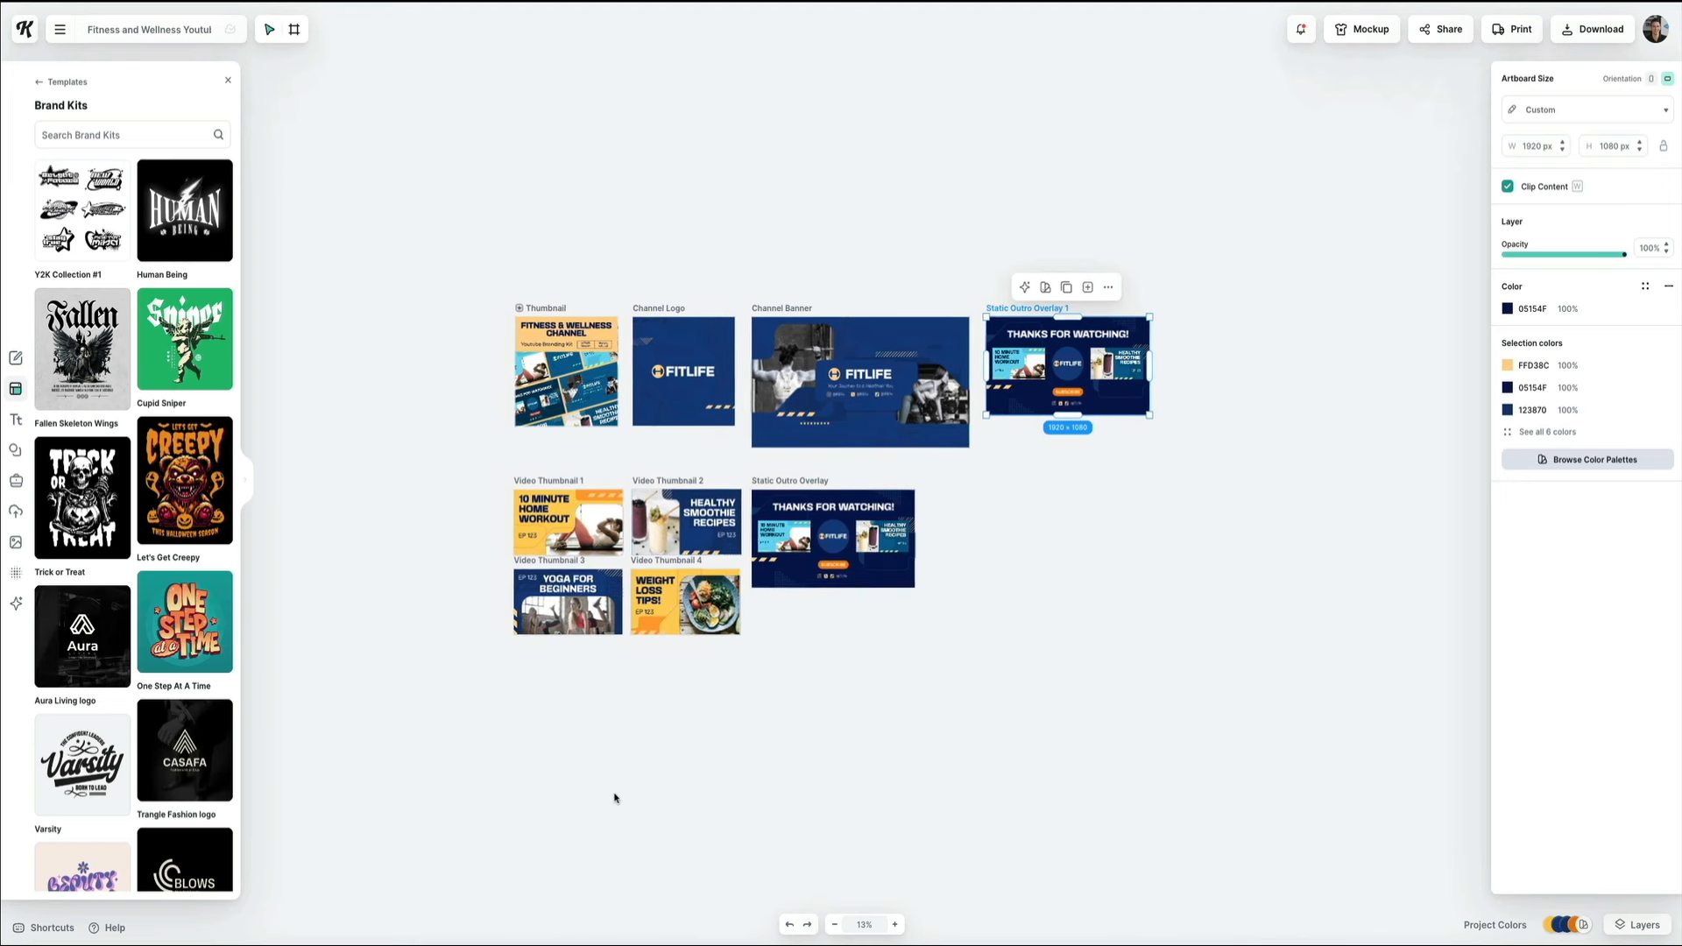
pyautogui.scroll(-1, 616, 798)
pyautogui.click(770, 777)
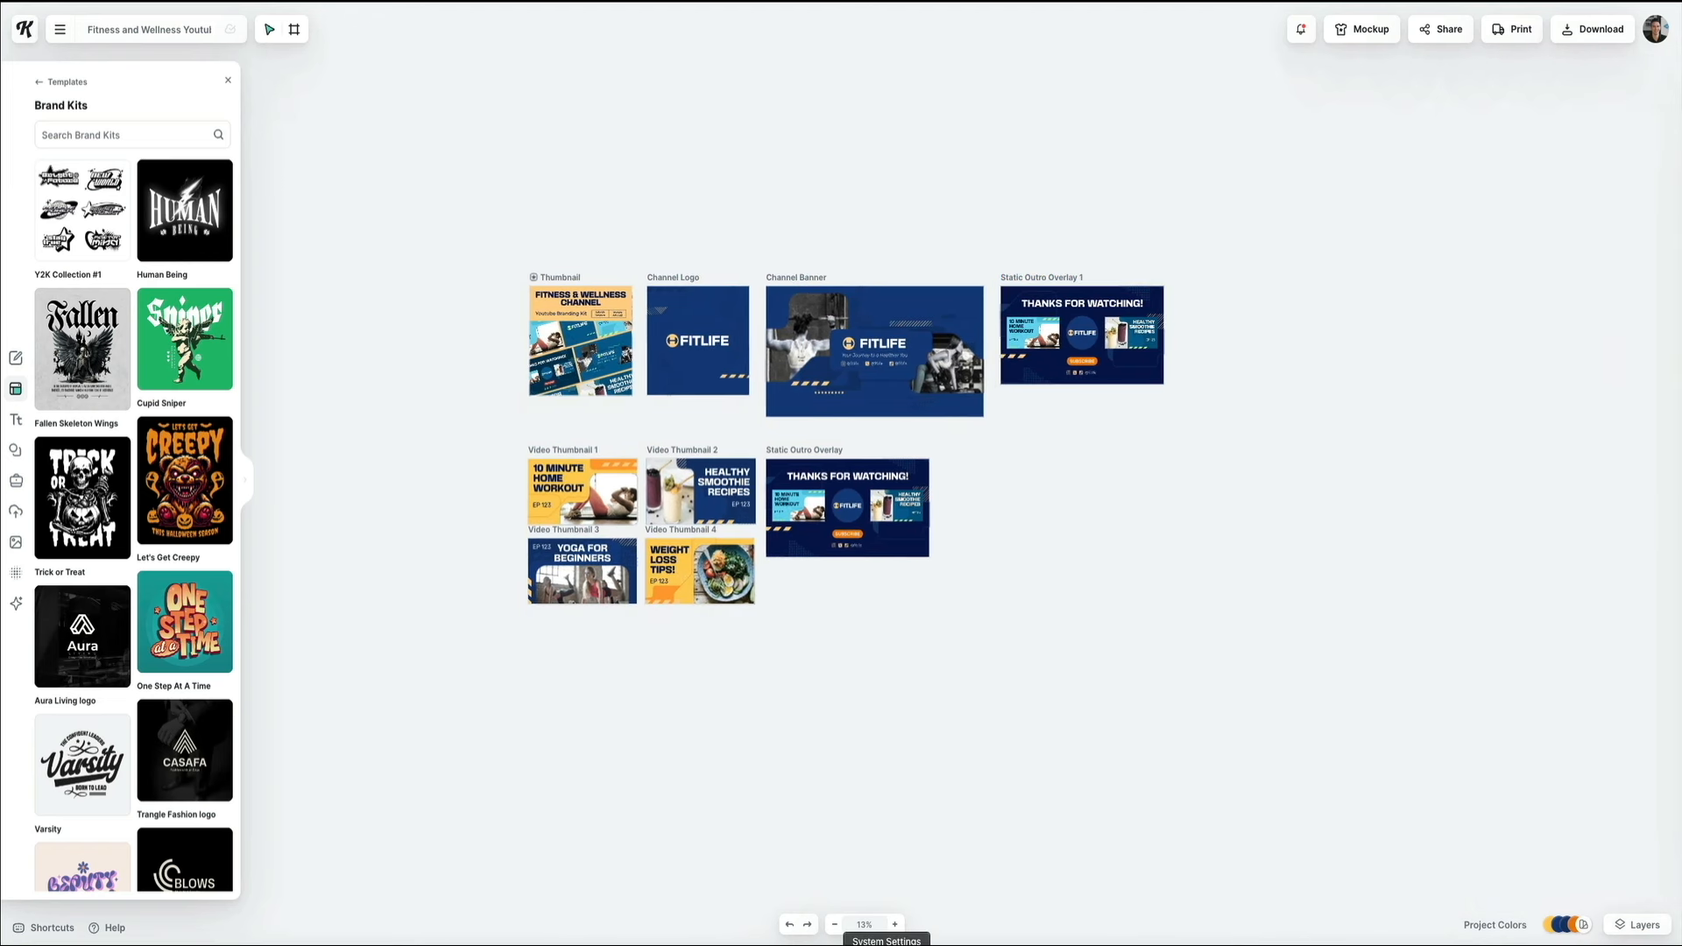
pyautogui.click(895, 925)
pyautogui.hscroll(-1, 897, 858)
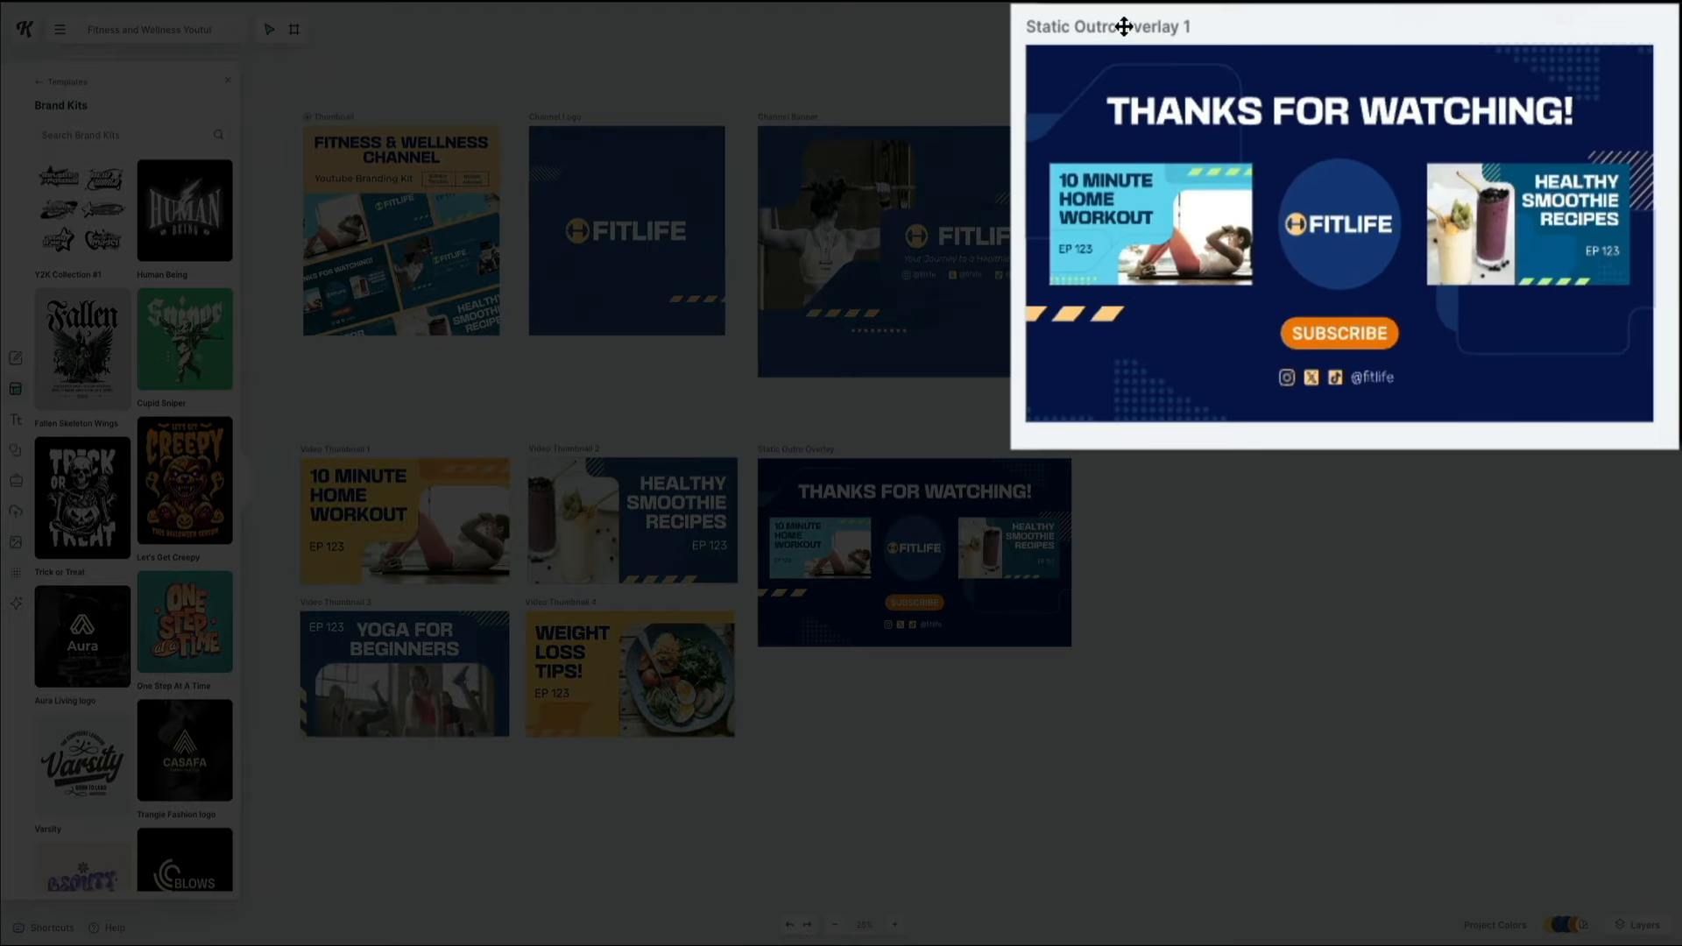
# Delete the two video thumbnails and the FITLIFE logo circle from the duplicated outro artboard.
pyautogui.click(1124, 26)
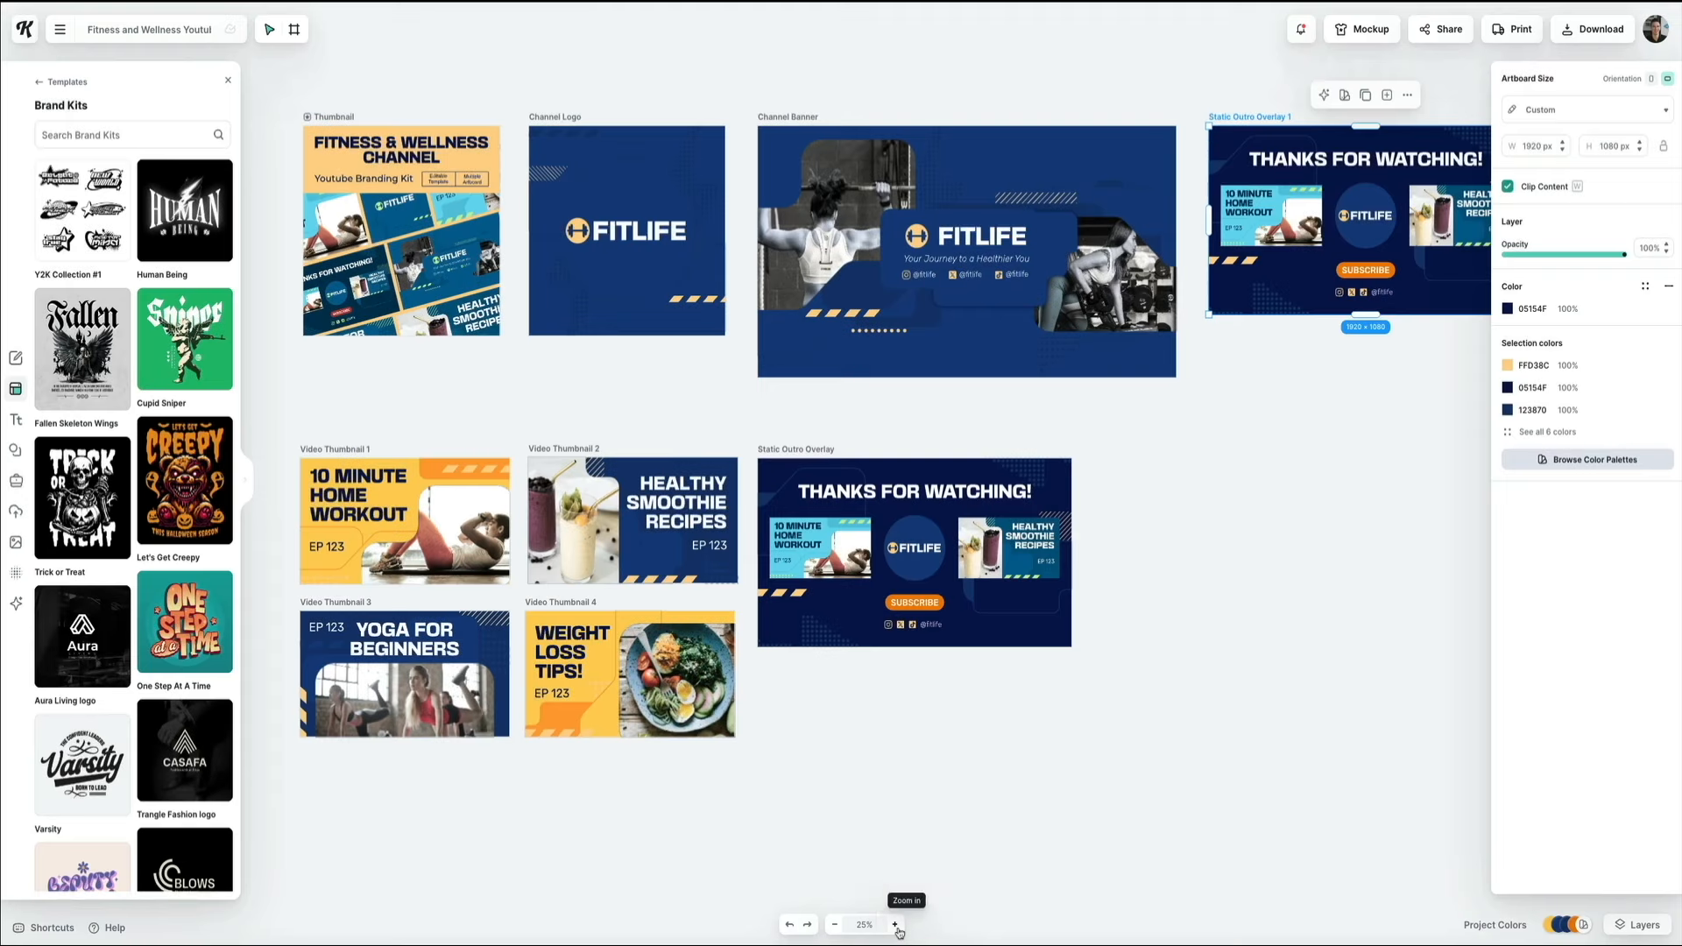
pyautogui.click(895, 924)
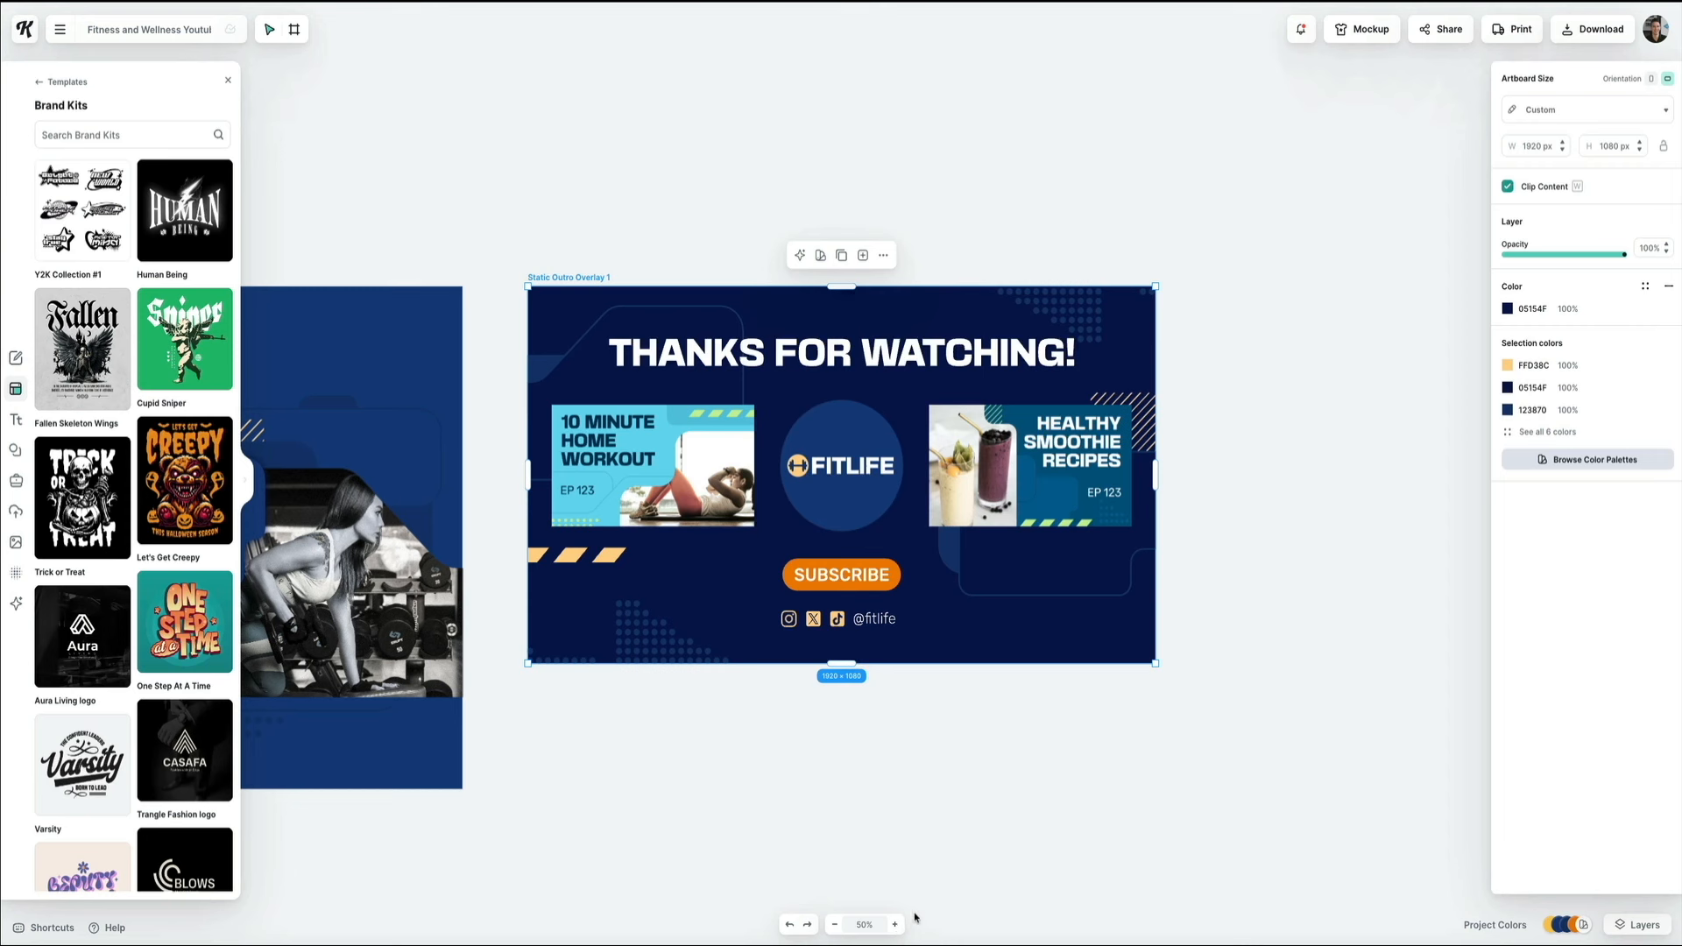
pyautogui.click(646, 459)
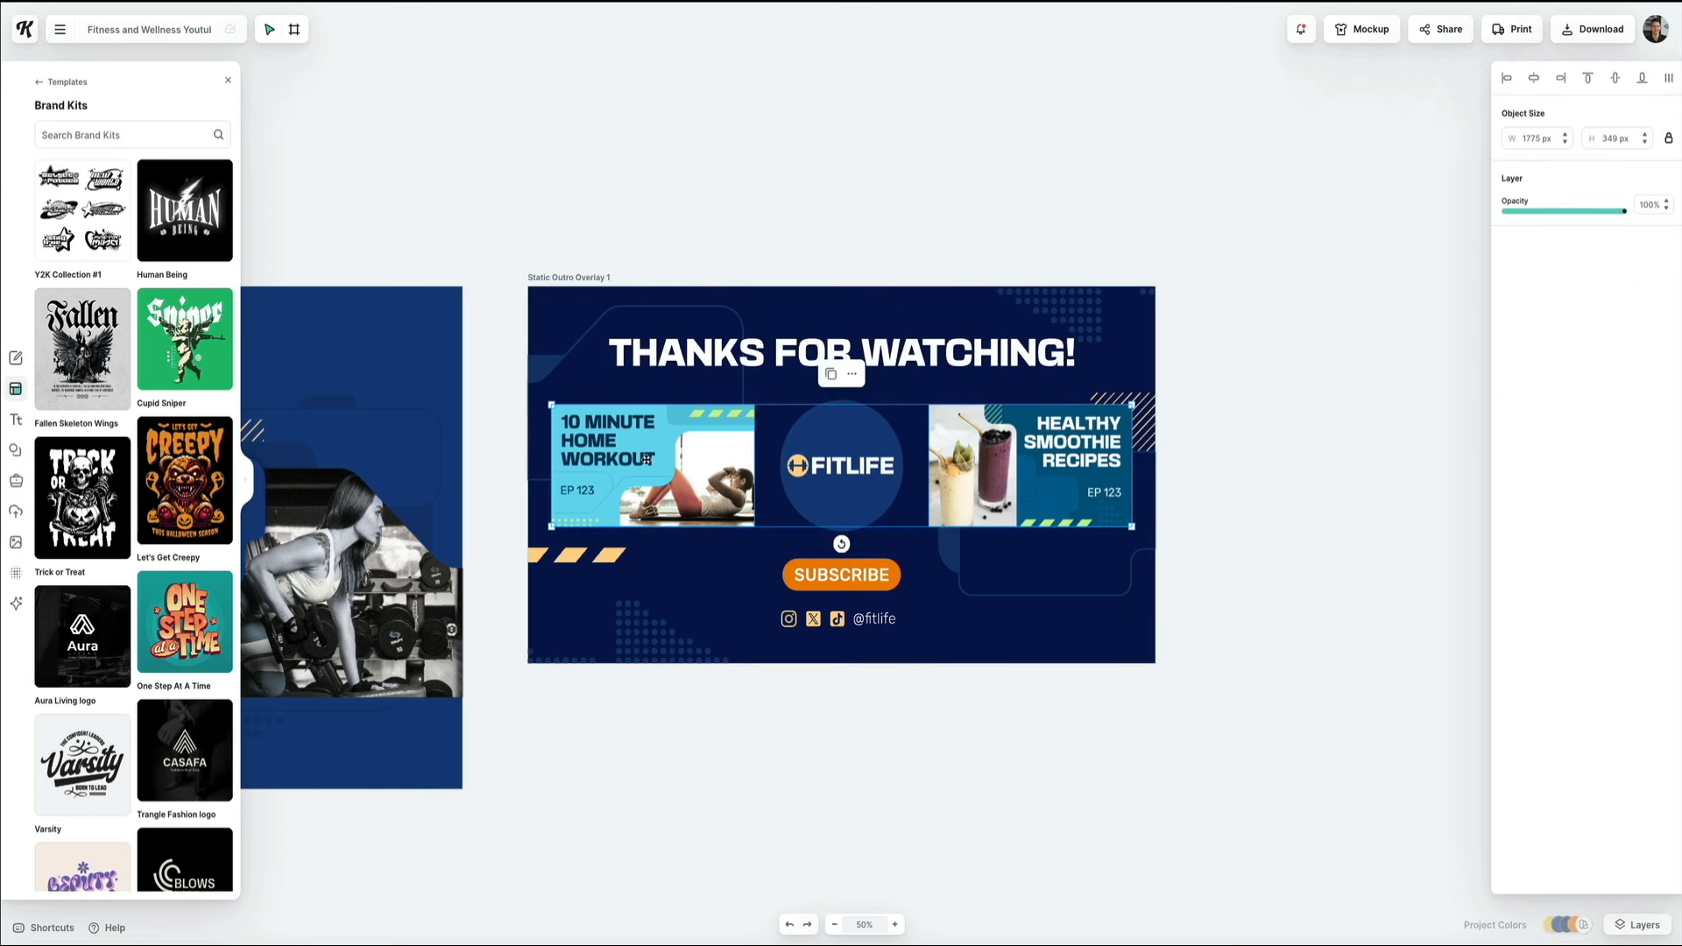
pyautogui.press('Delete')
pyautogui.click(847, 469)
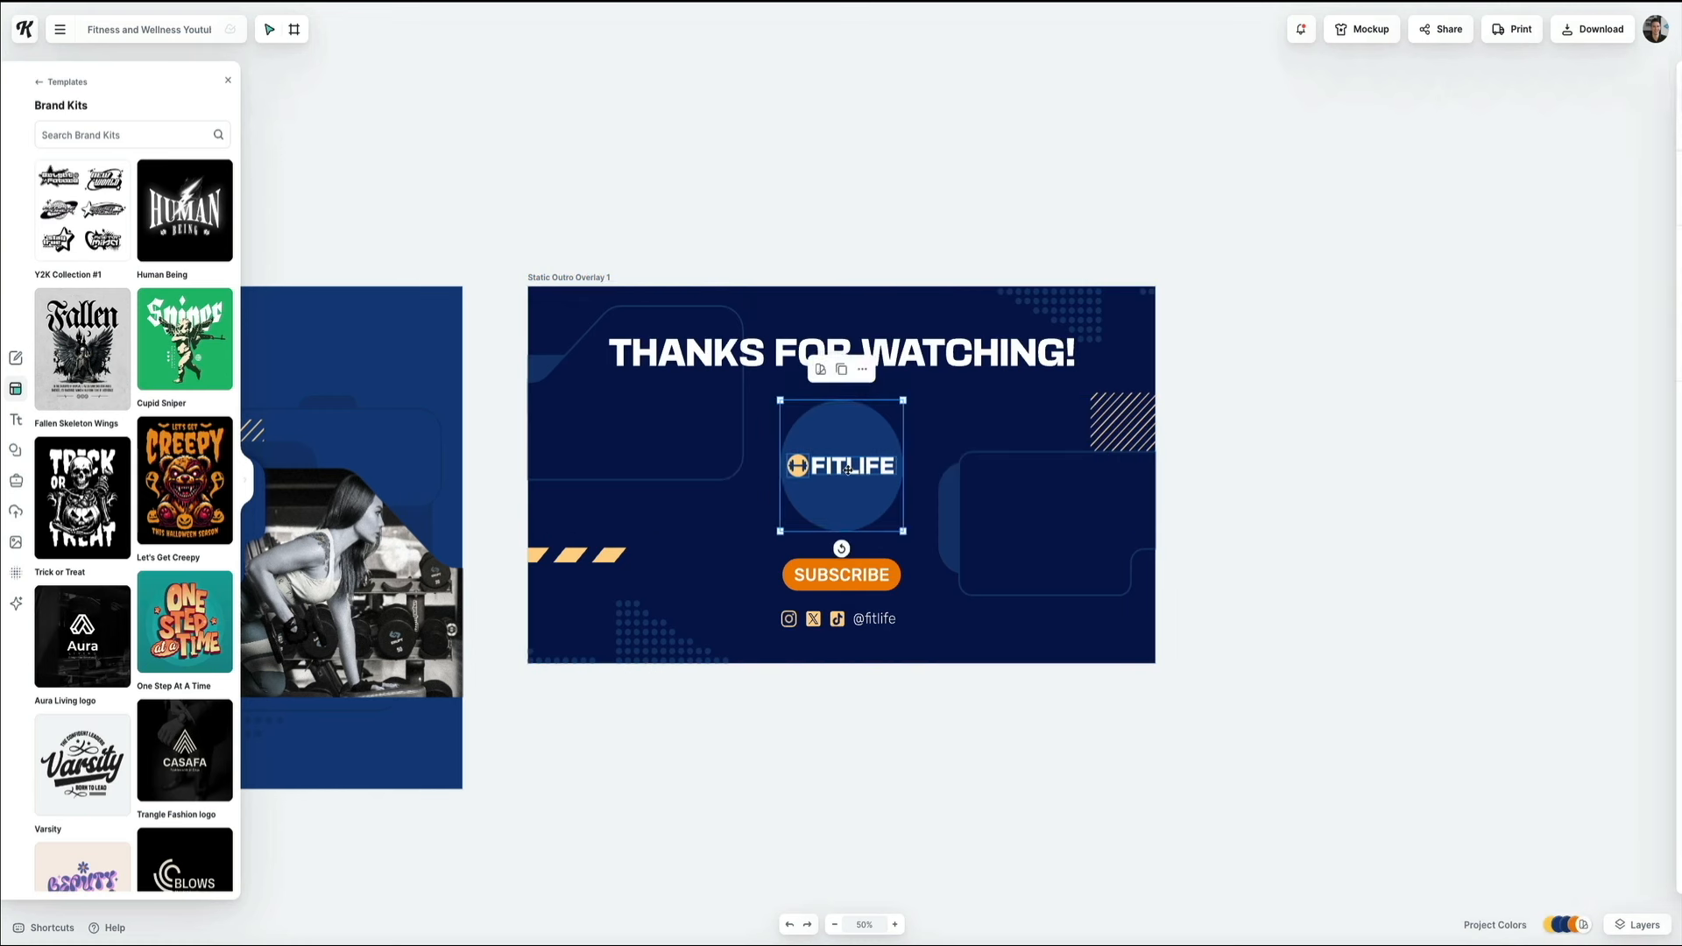
pyautogui.press('Delete')
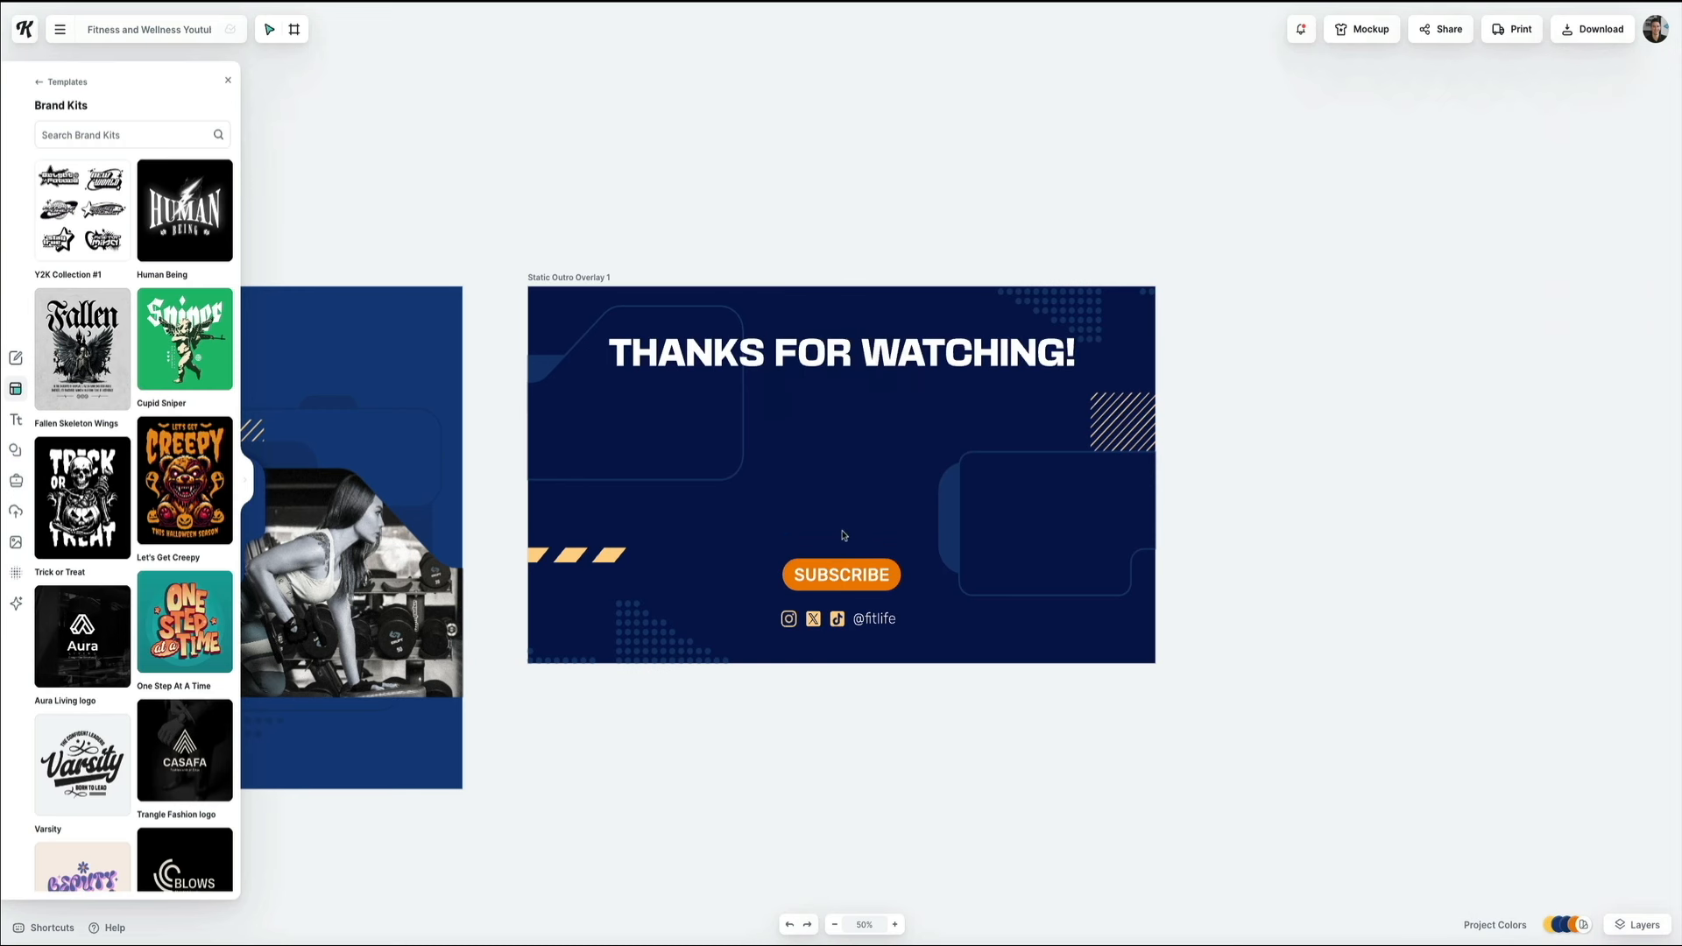
# Delete the SUBSCRIBE button, the social icons with their handle, and the THANKS FOR WATCHING! heading from the duplicated outro artboard.
pyautogui.click(838, 580)
pyautogui.press('Delete')
pyautogui.click(870, 619)
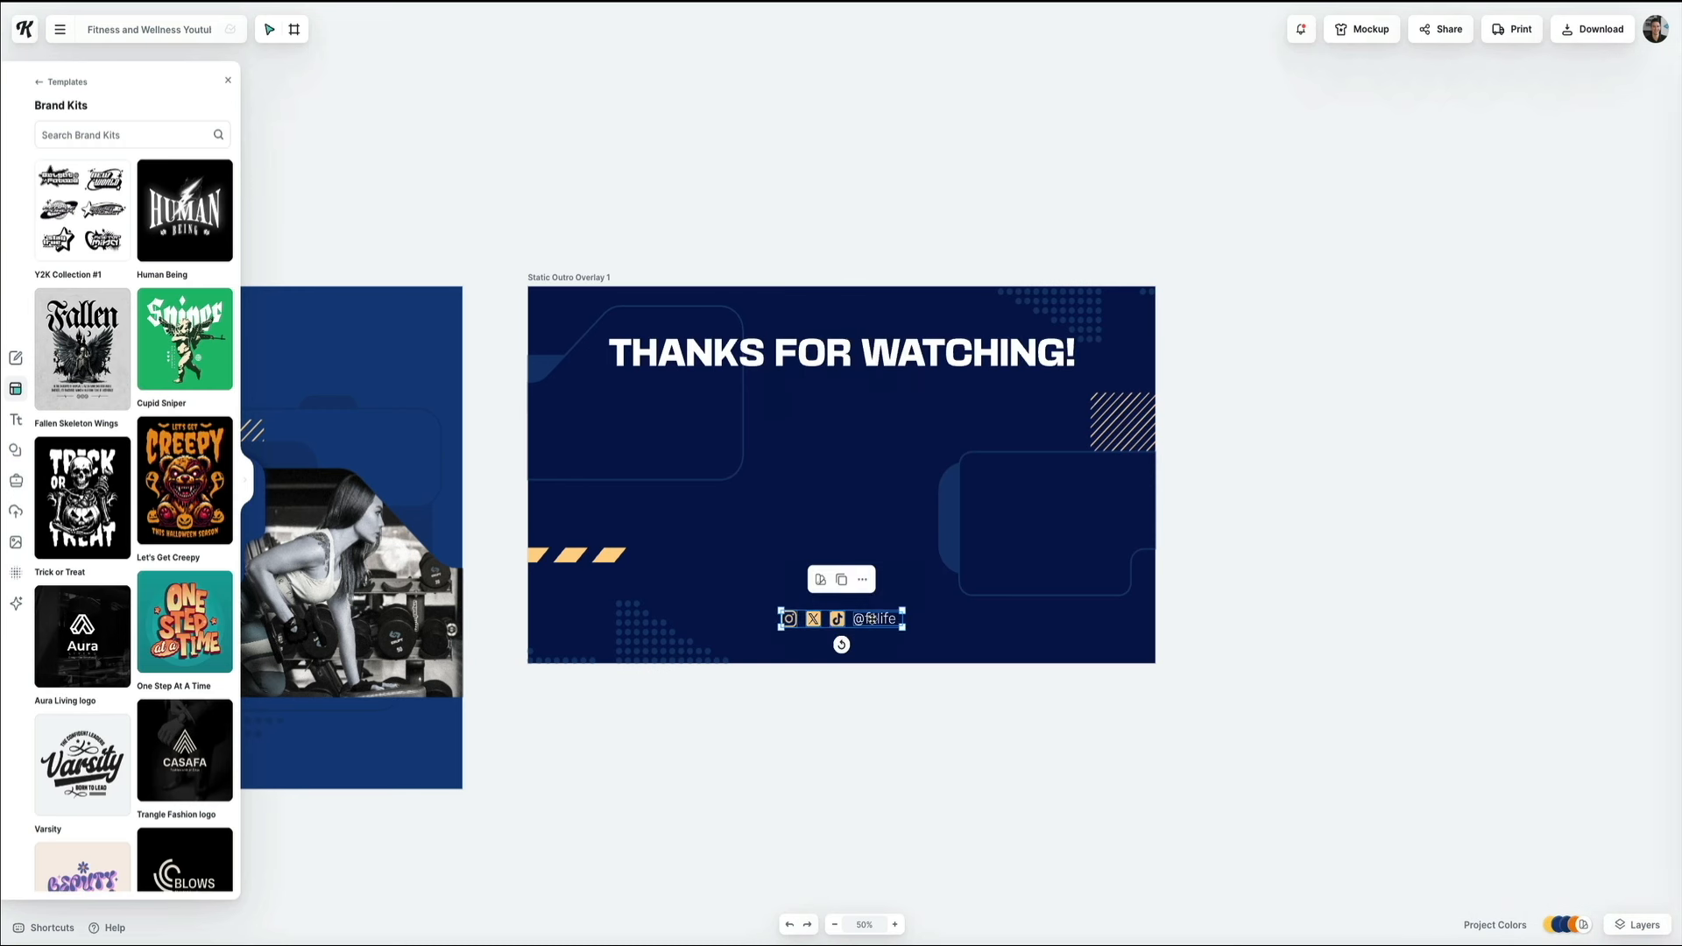
pyautogui.press('Delete')
pyautogui.click(862, 356)
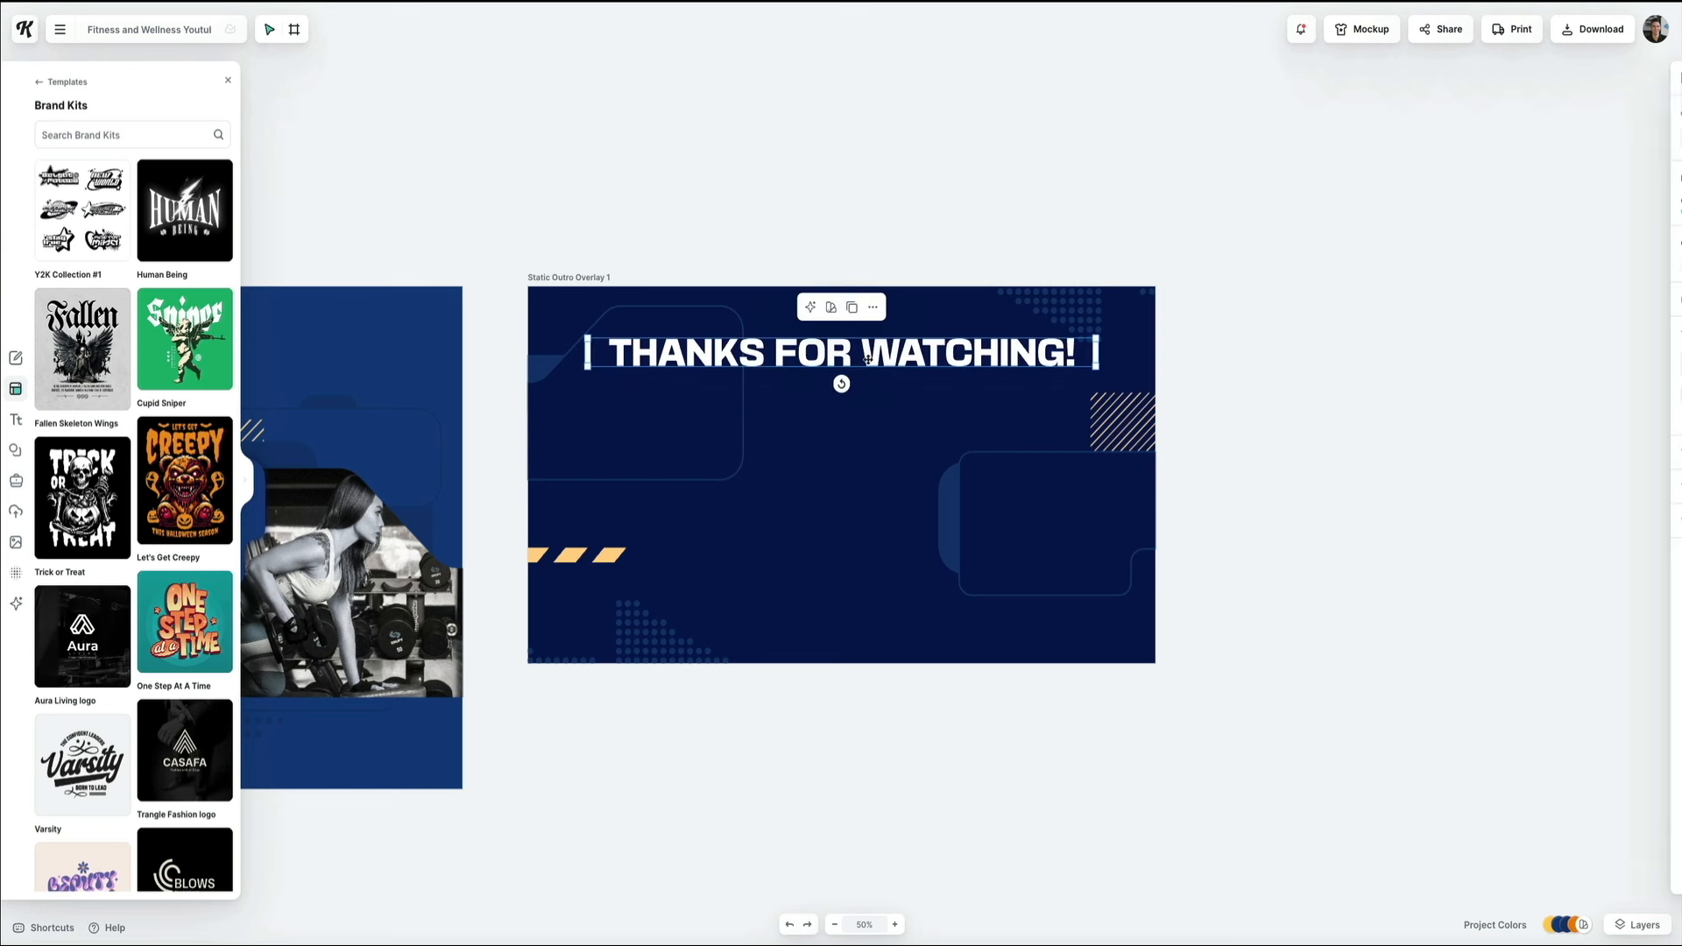
pyautogui.press('Delete')
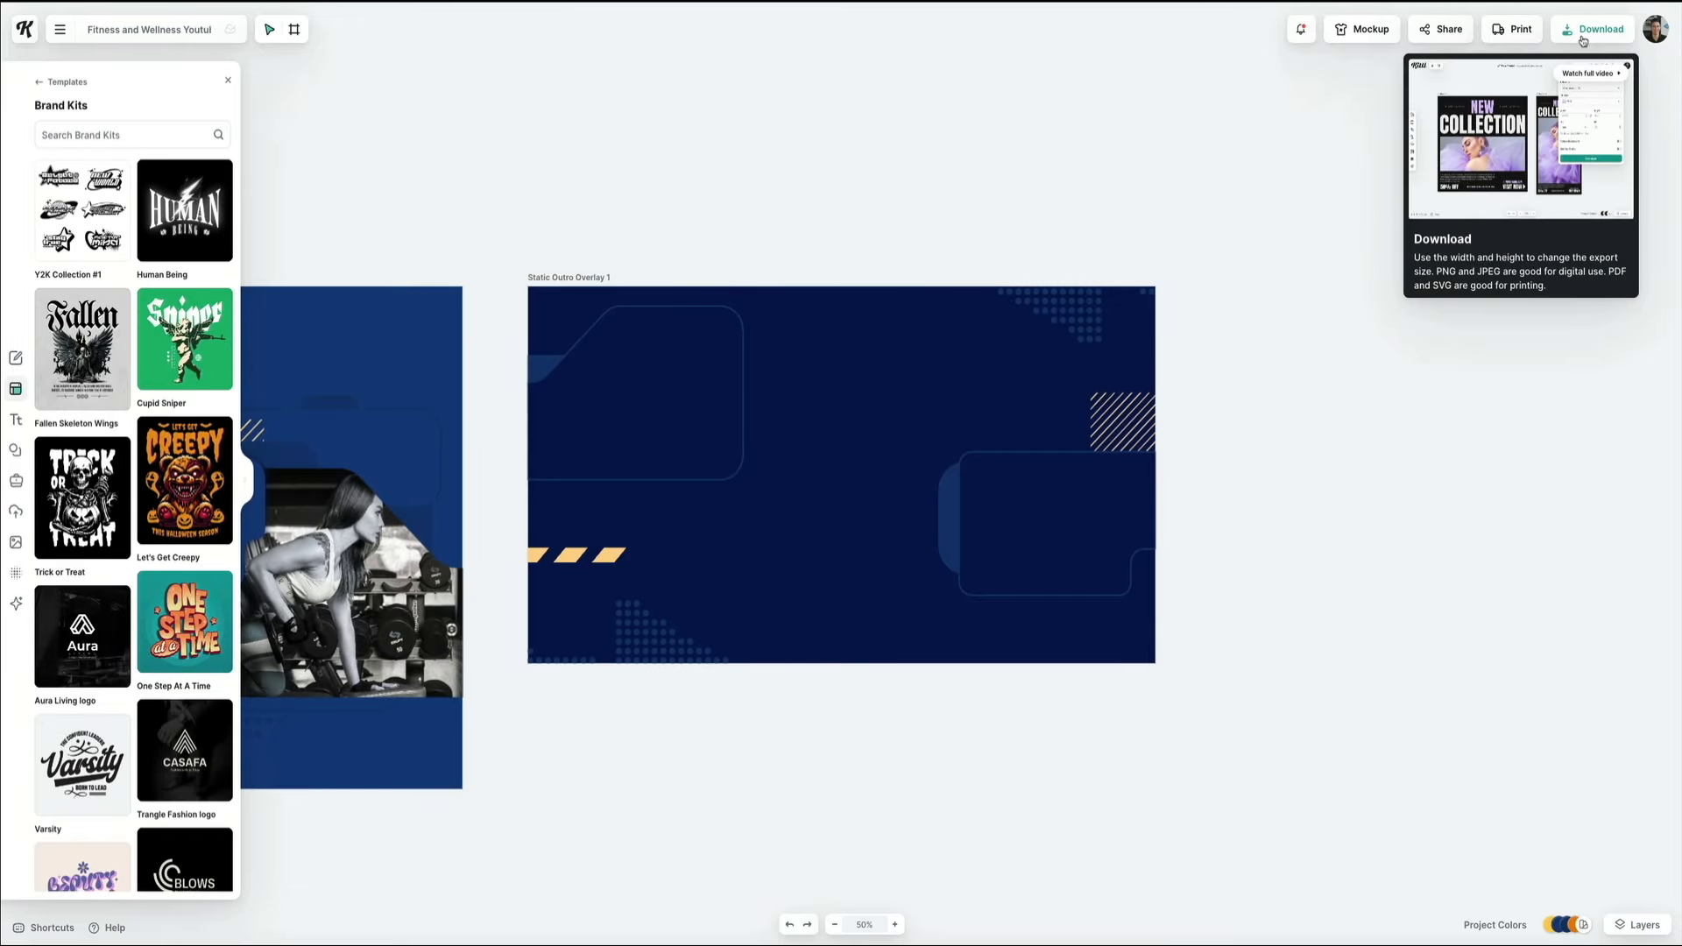
# Download only the Static Outro Overlay 1 artboard as a PNG, leaving all other artboards out of the export.
pyautogui.click(1590, 30)
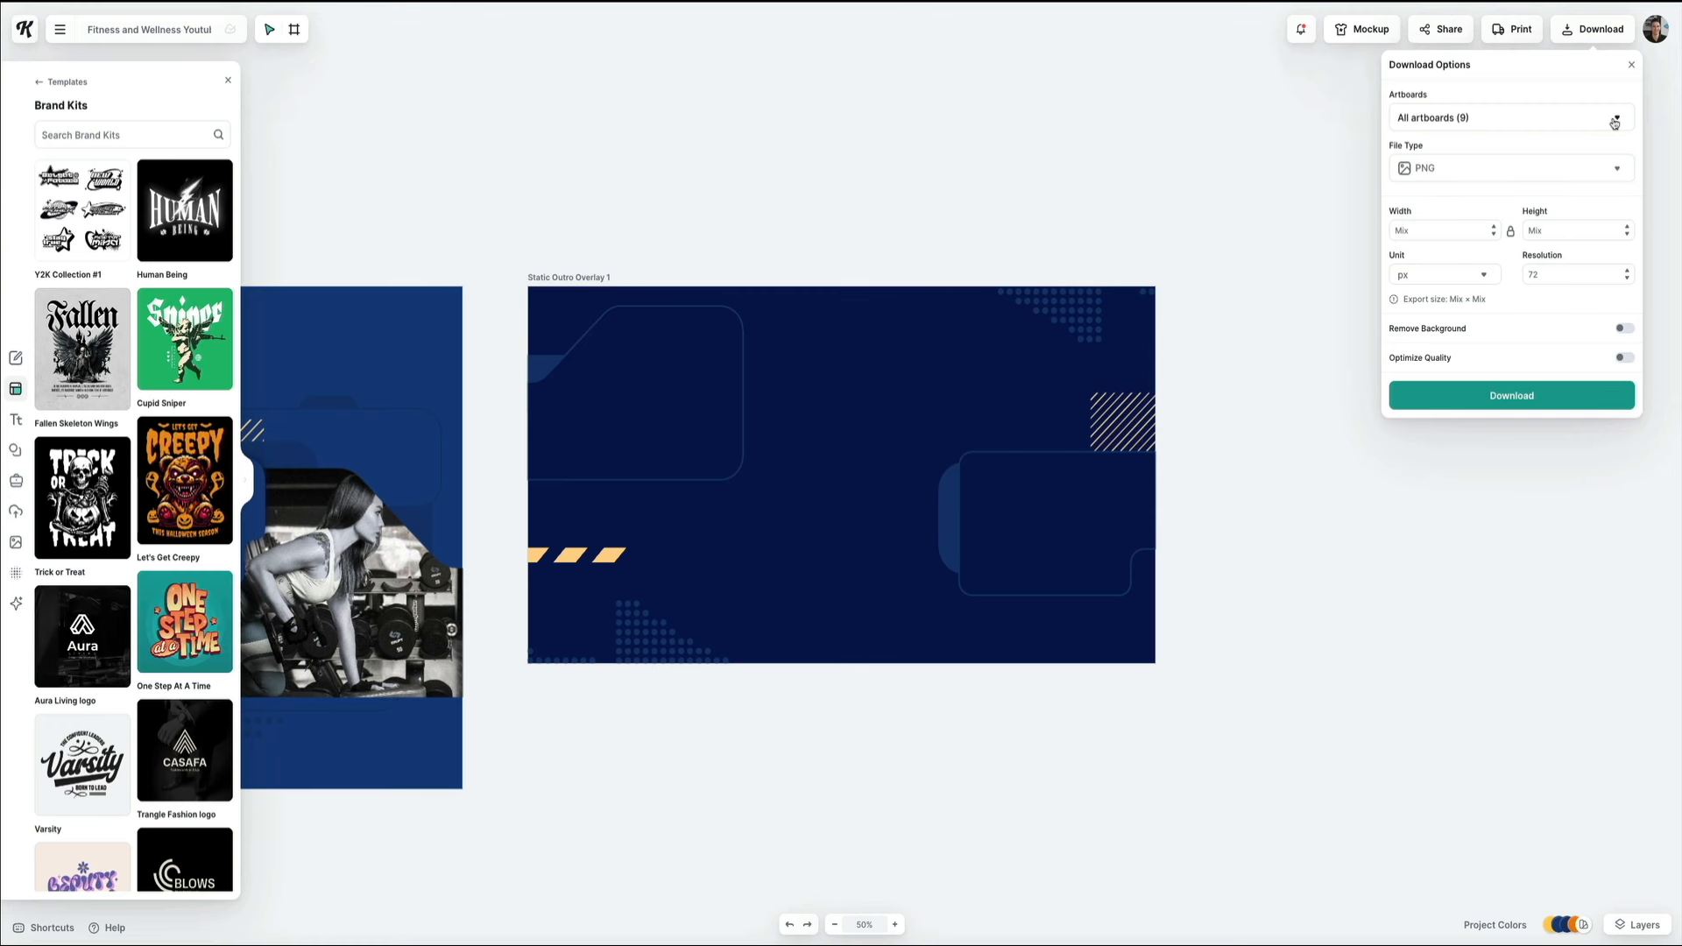
pyautogui.click(1614, 122)
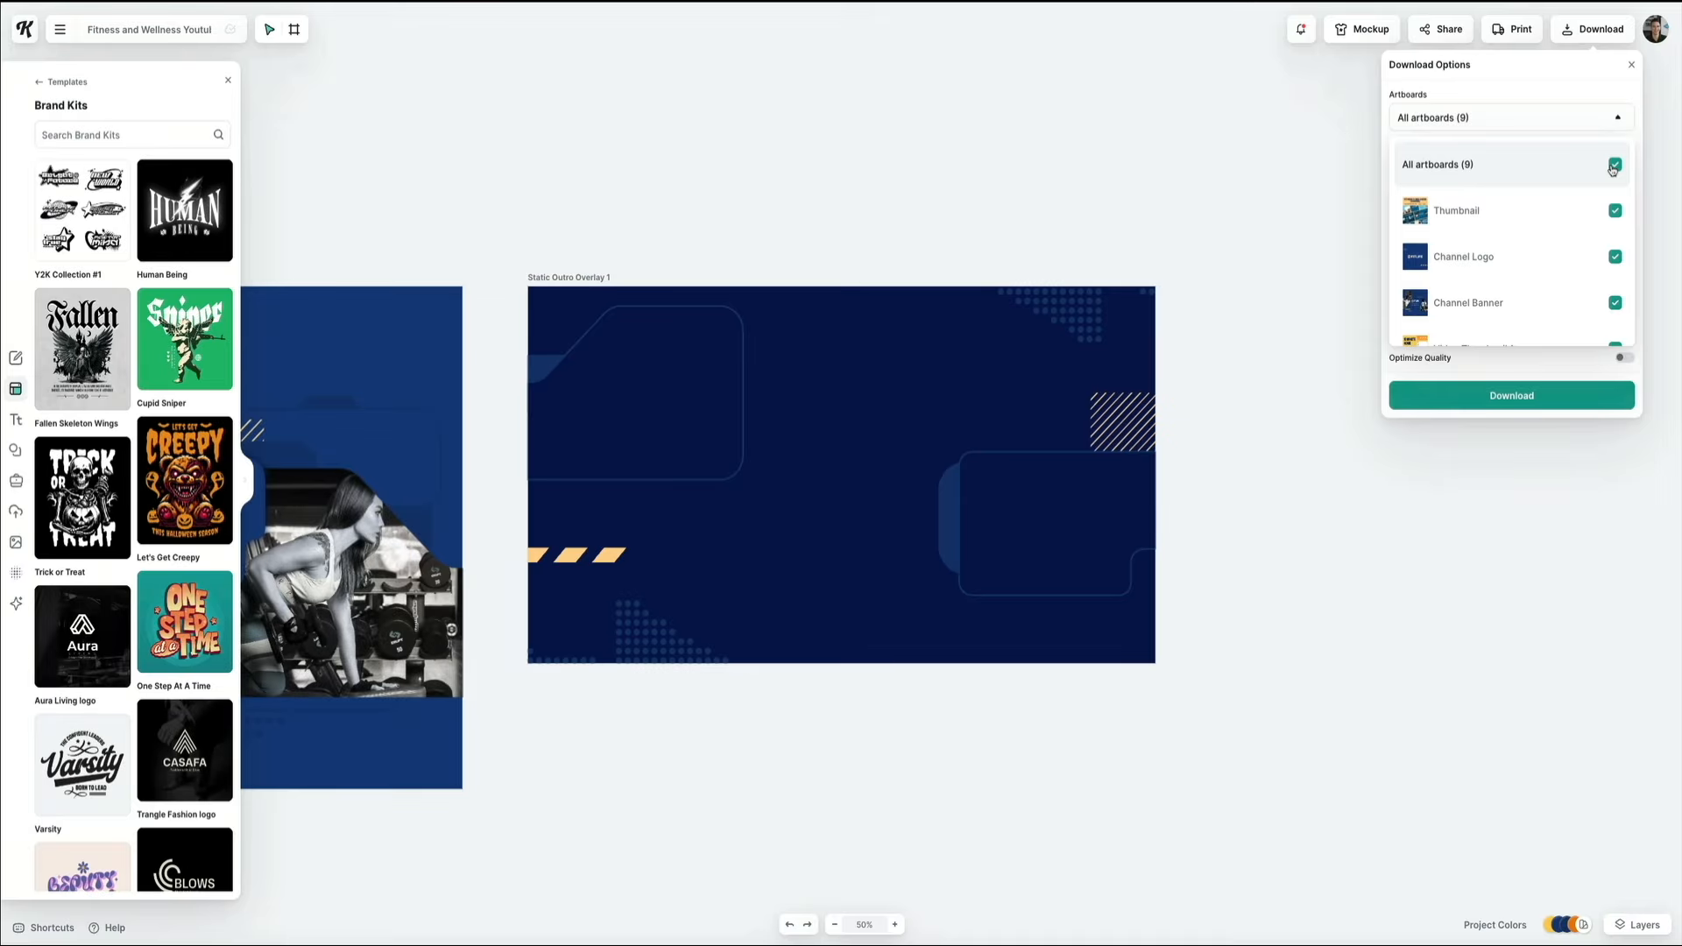
pyautogui.click(1613, 167)
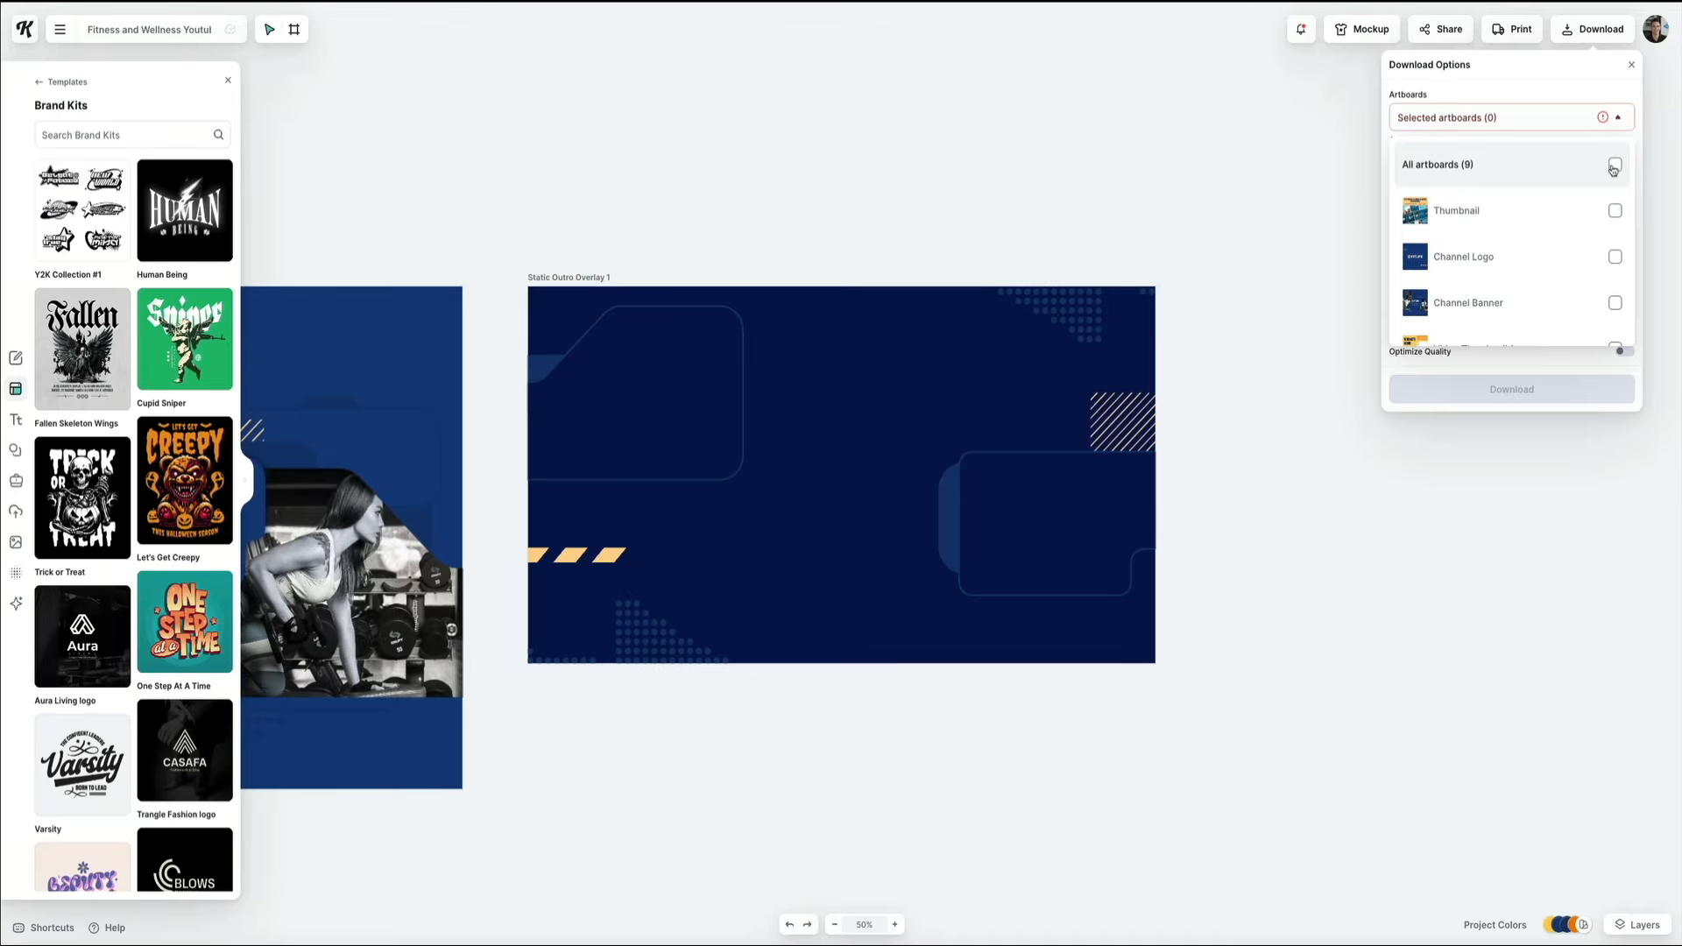
pyautogui.scroll(-2, 1544, 219)
pyautogui.scroll(-3, 1548, 219)
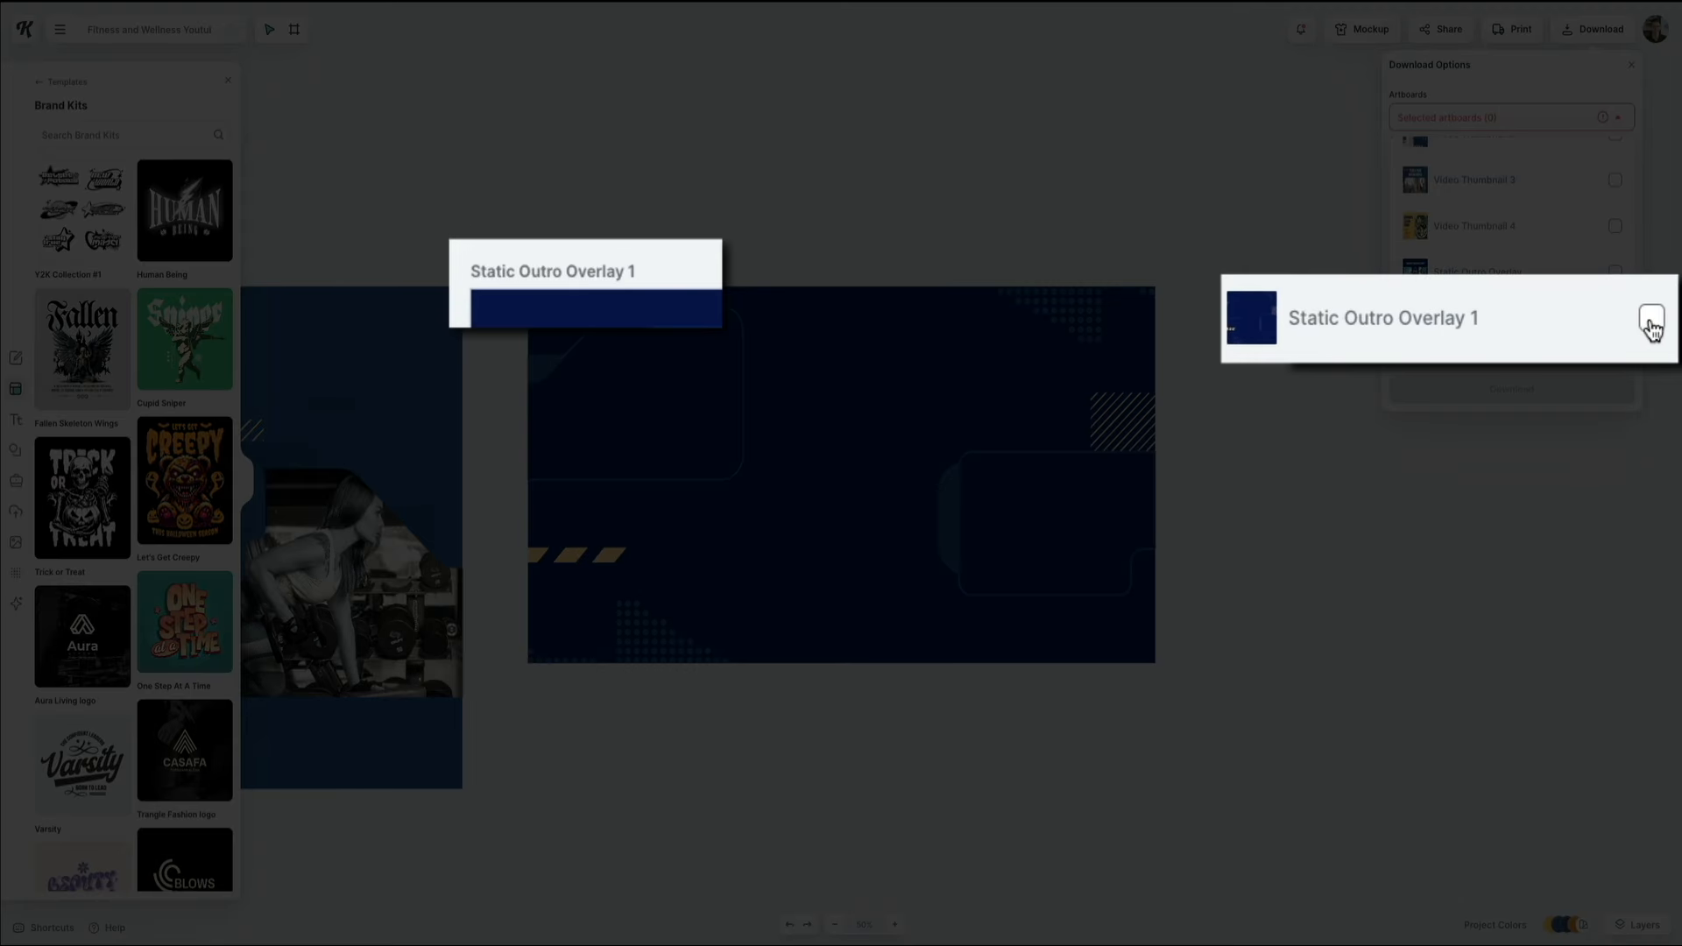
pyautogui.click(1615, 272)
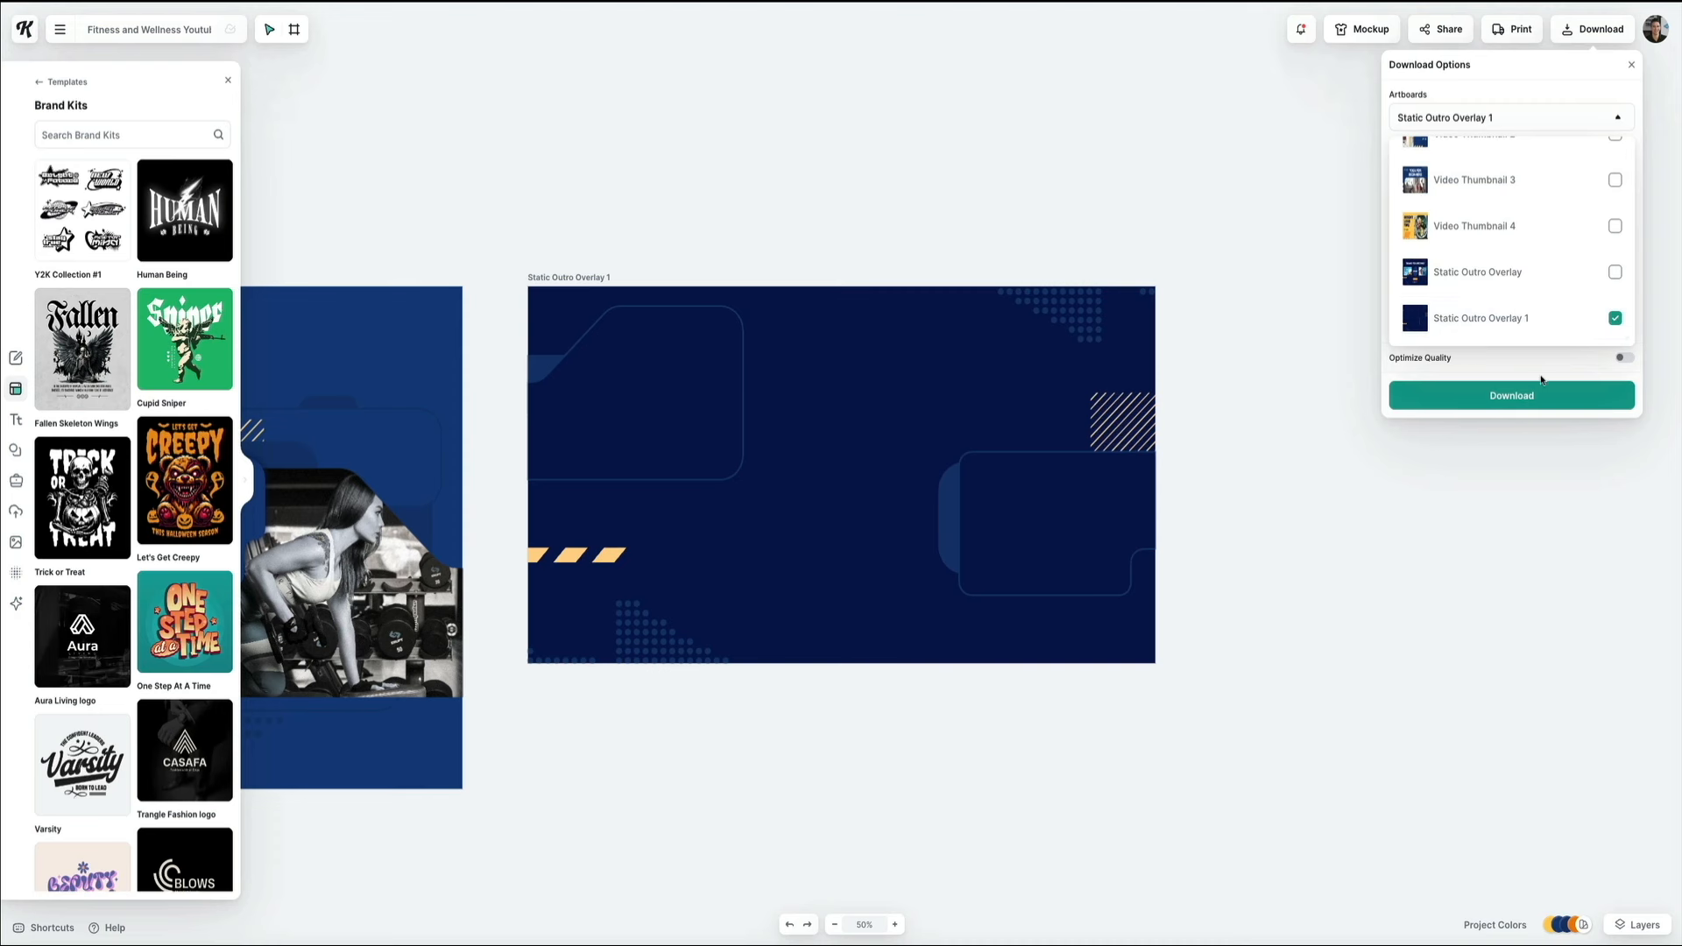
pyautogui.click(1510, 401)
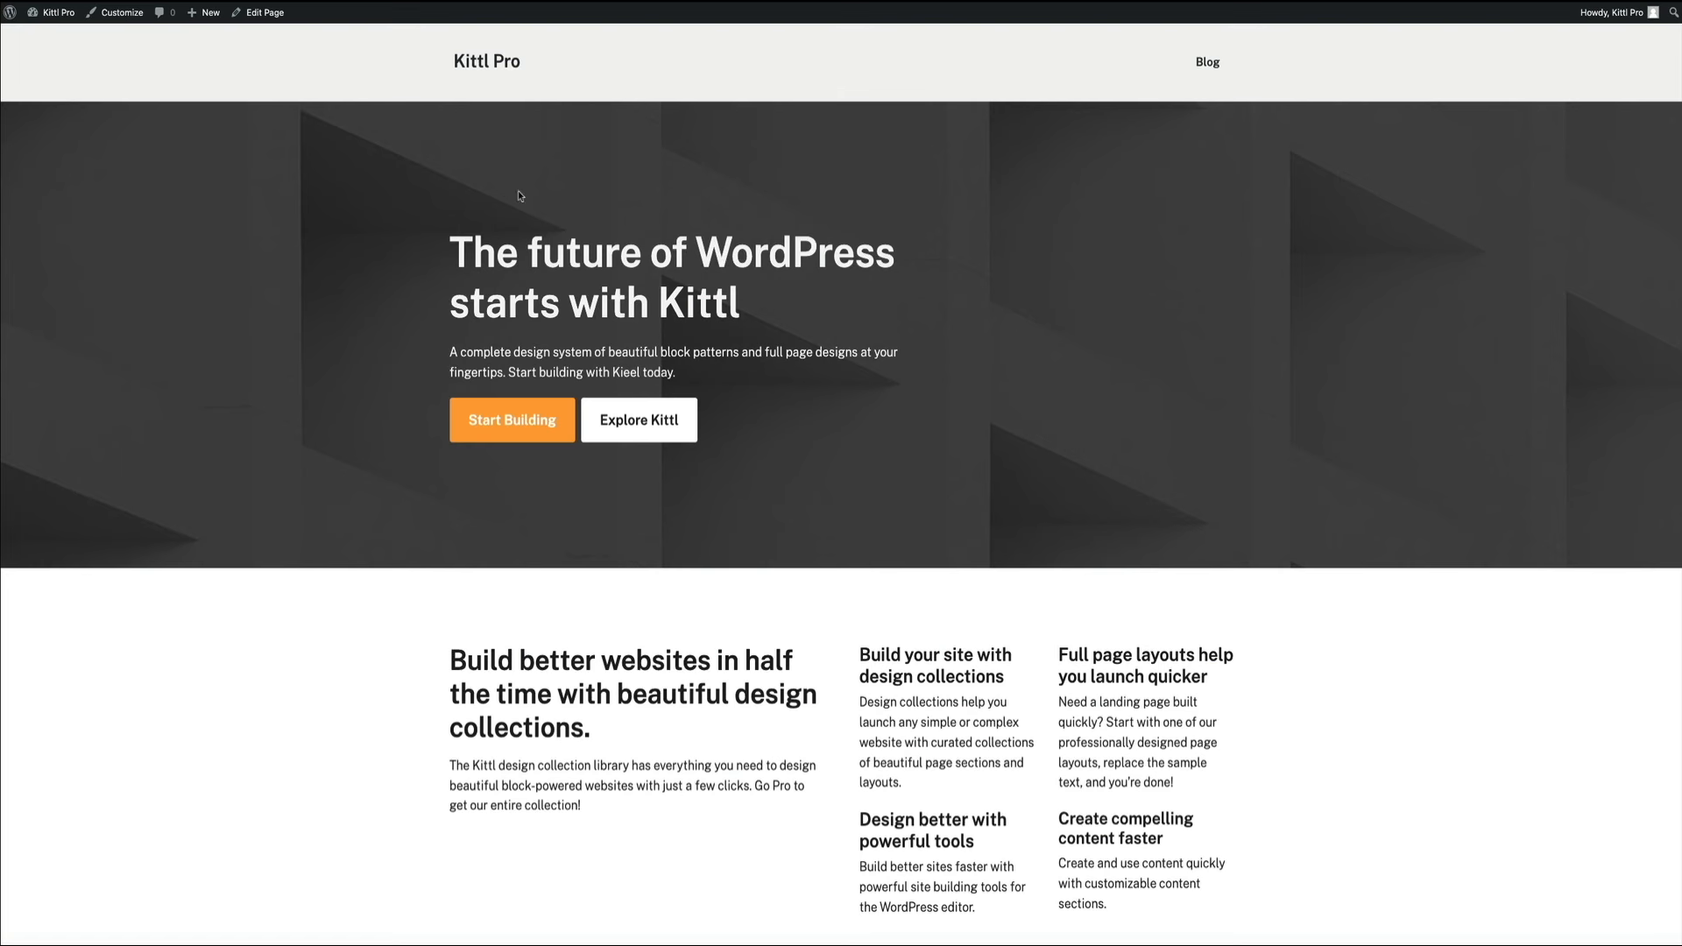
# In WordPress, edit the Home page and set the hero columns block's background image to Static-Outro-Overlay-1.png from the media library.
pyautogui.click(265, 14)
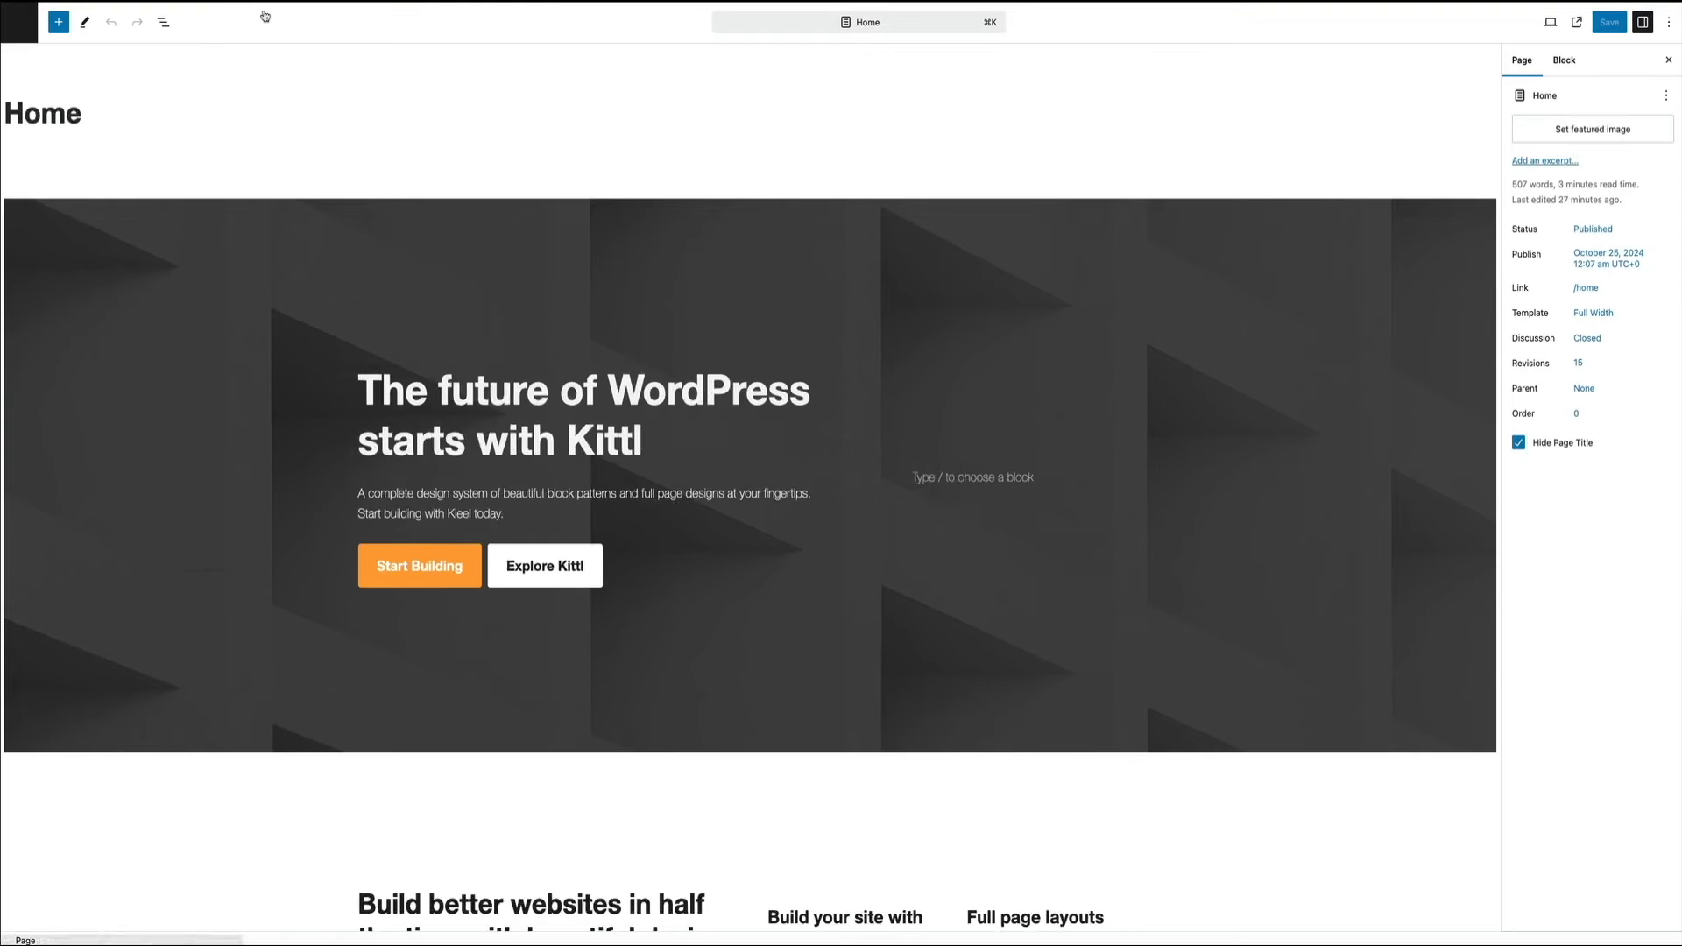
pyautogui.click(1196, 250)
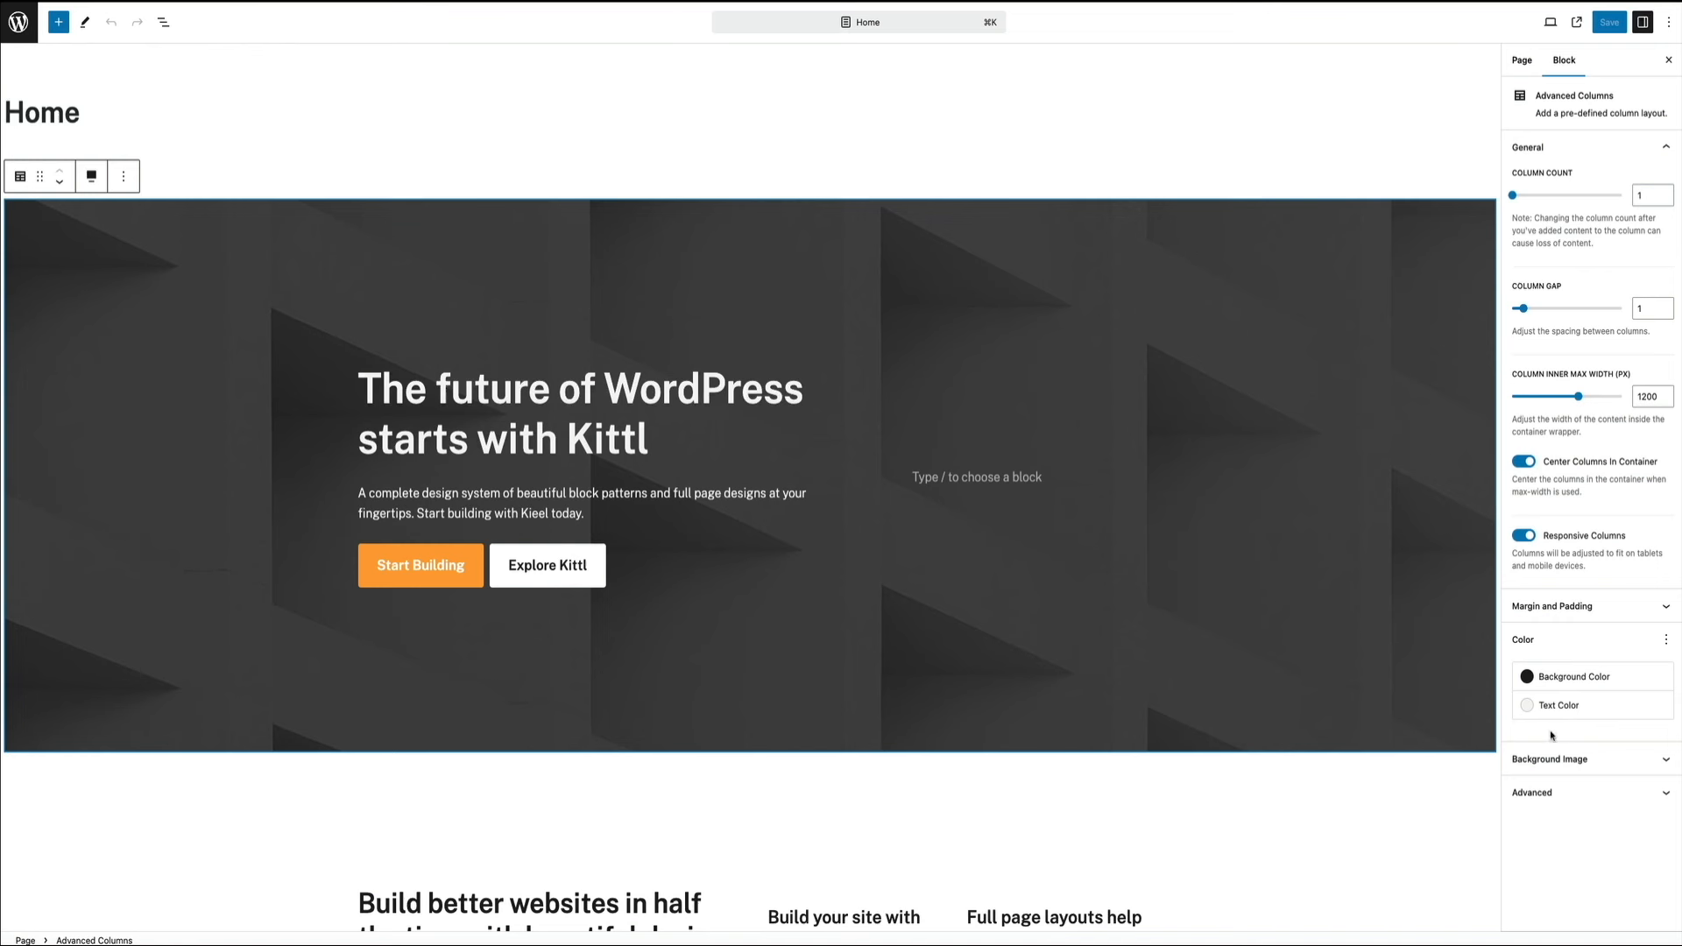
pyautogui.click(1663, 771)
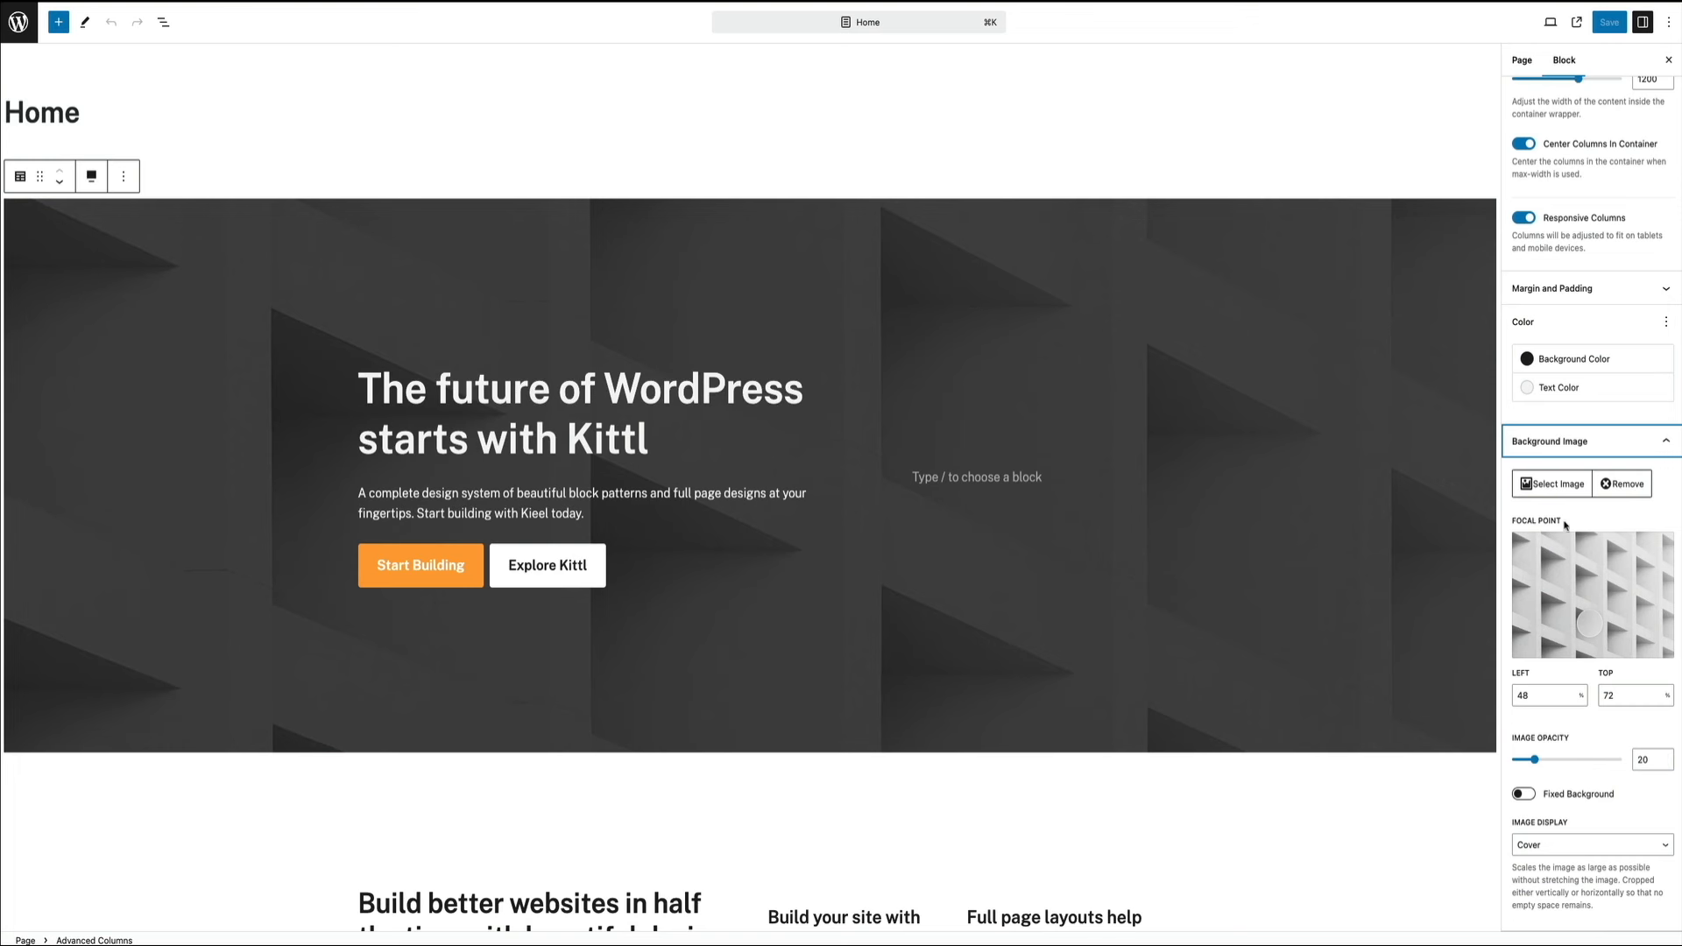
pyautogui.click(1550, 487)
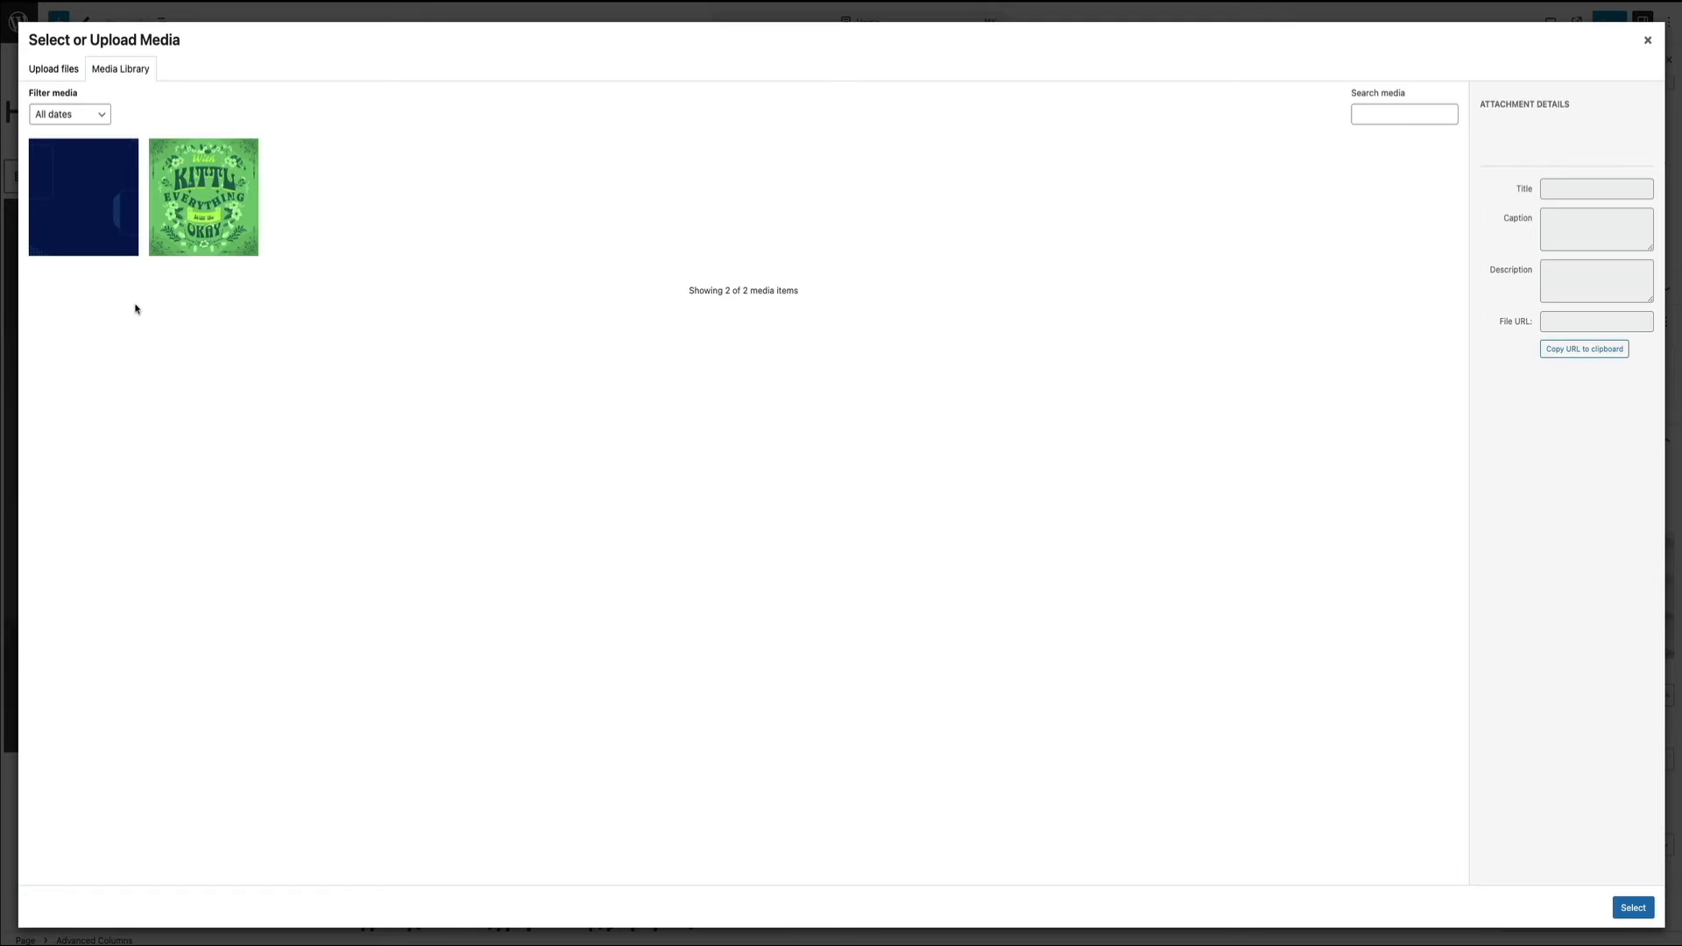
pyautogui.click(91, 240)
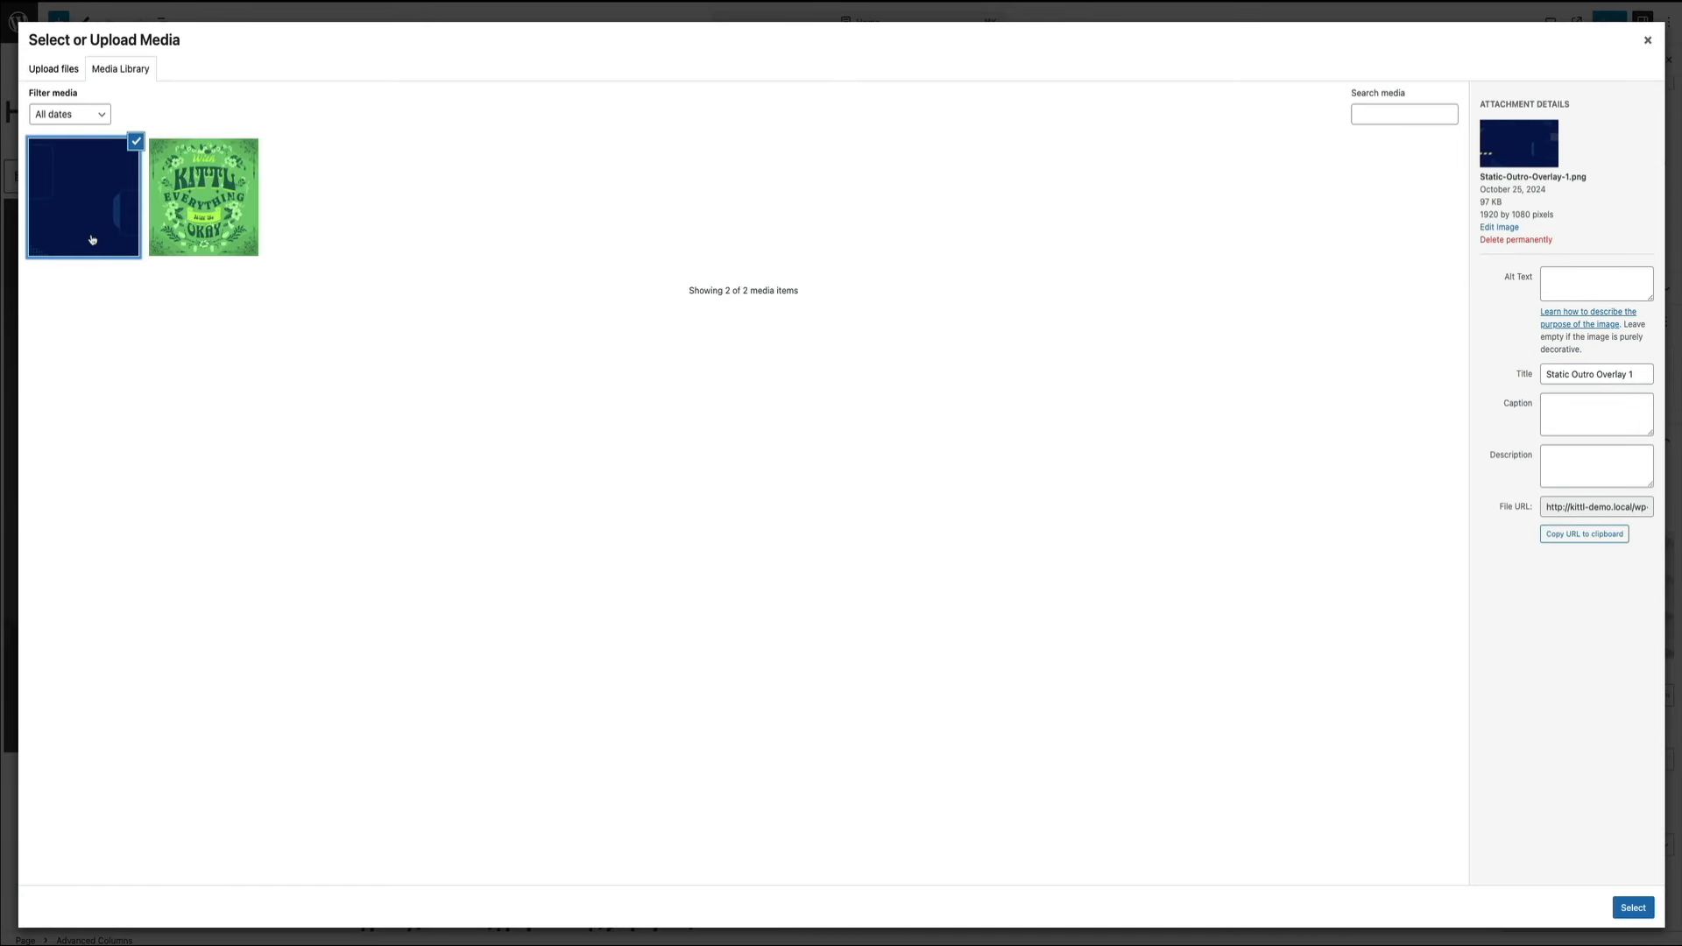
pyautogui.click(1631, 907)
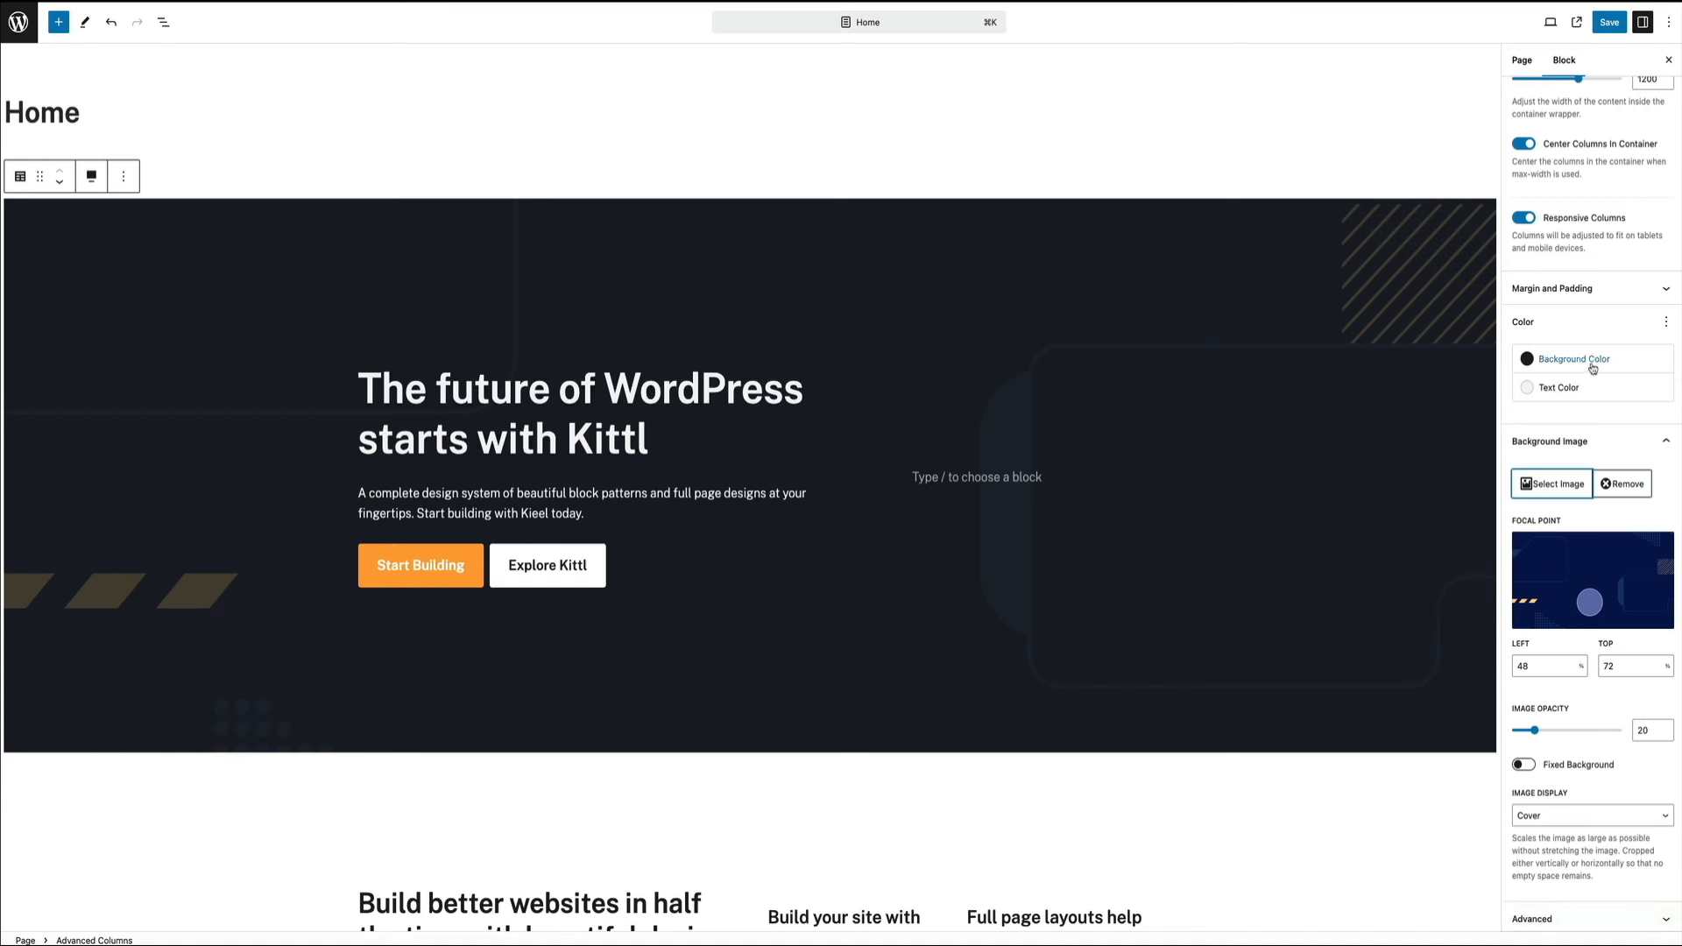
# Reset the hero columns block's background color and review the published home page.
pyautogui.click(1665, 324)
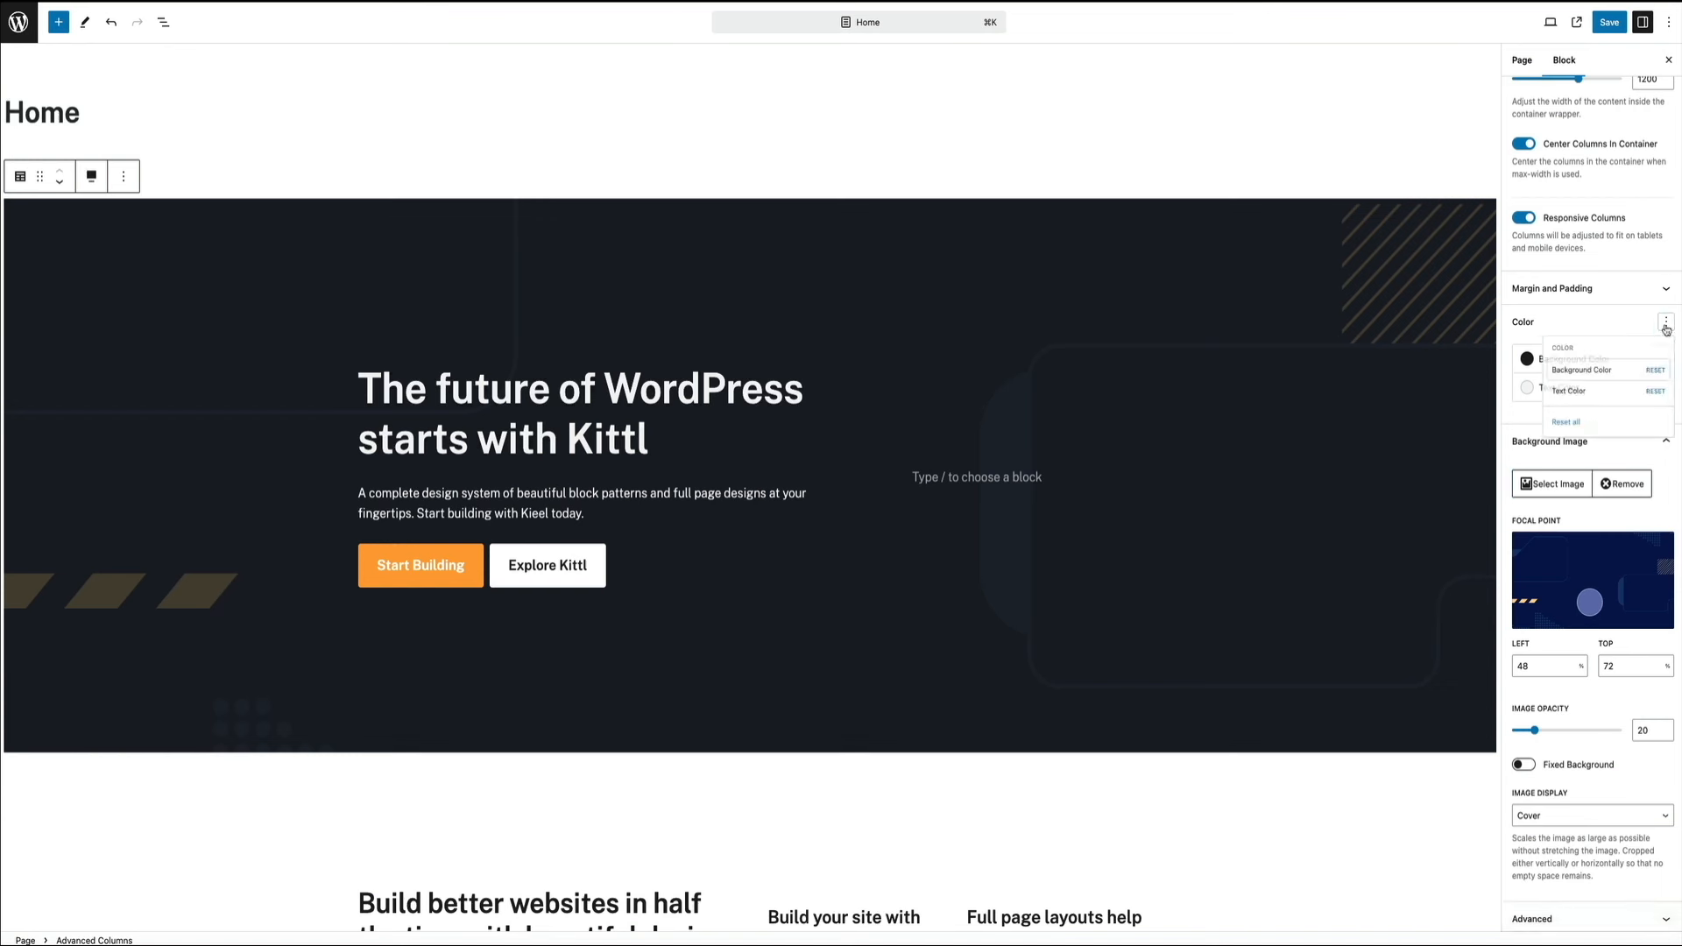
pyautogui.click(1652, 380)
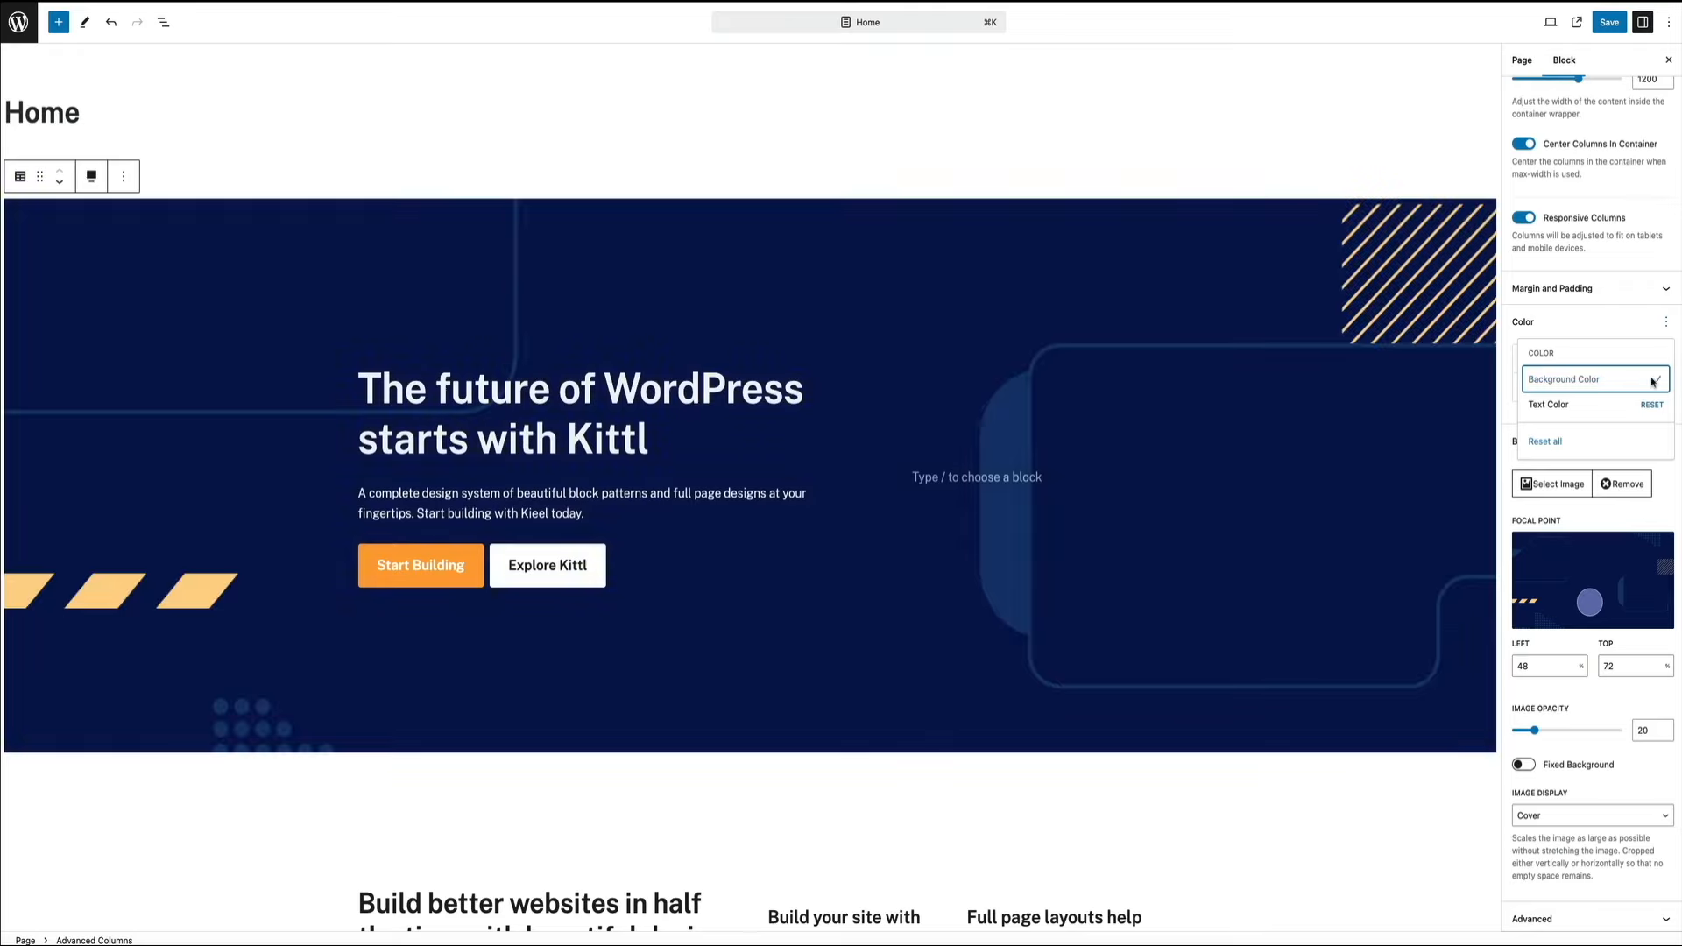
pyautogui.click(1666, 323)
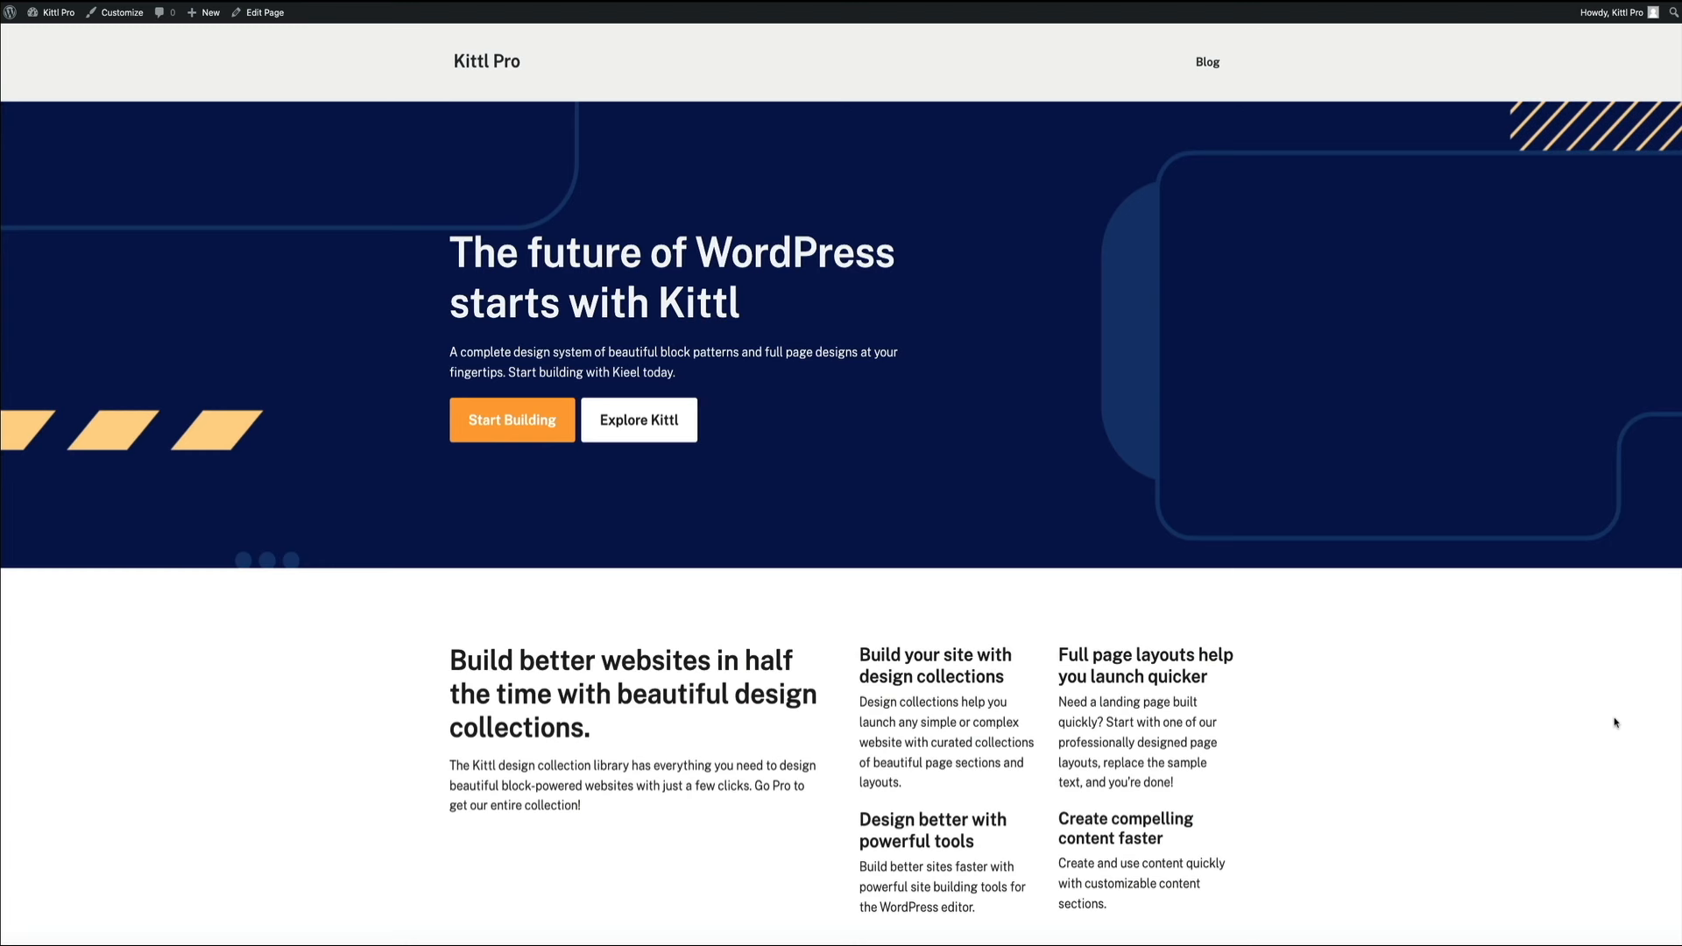
pyautogui.scroll(-8, 1615, 723)
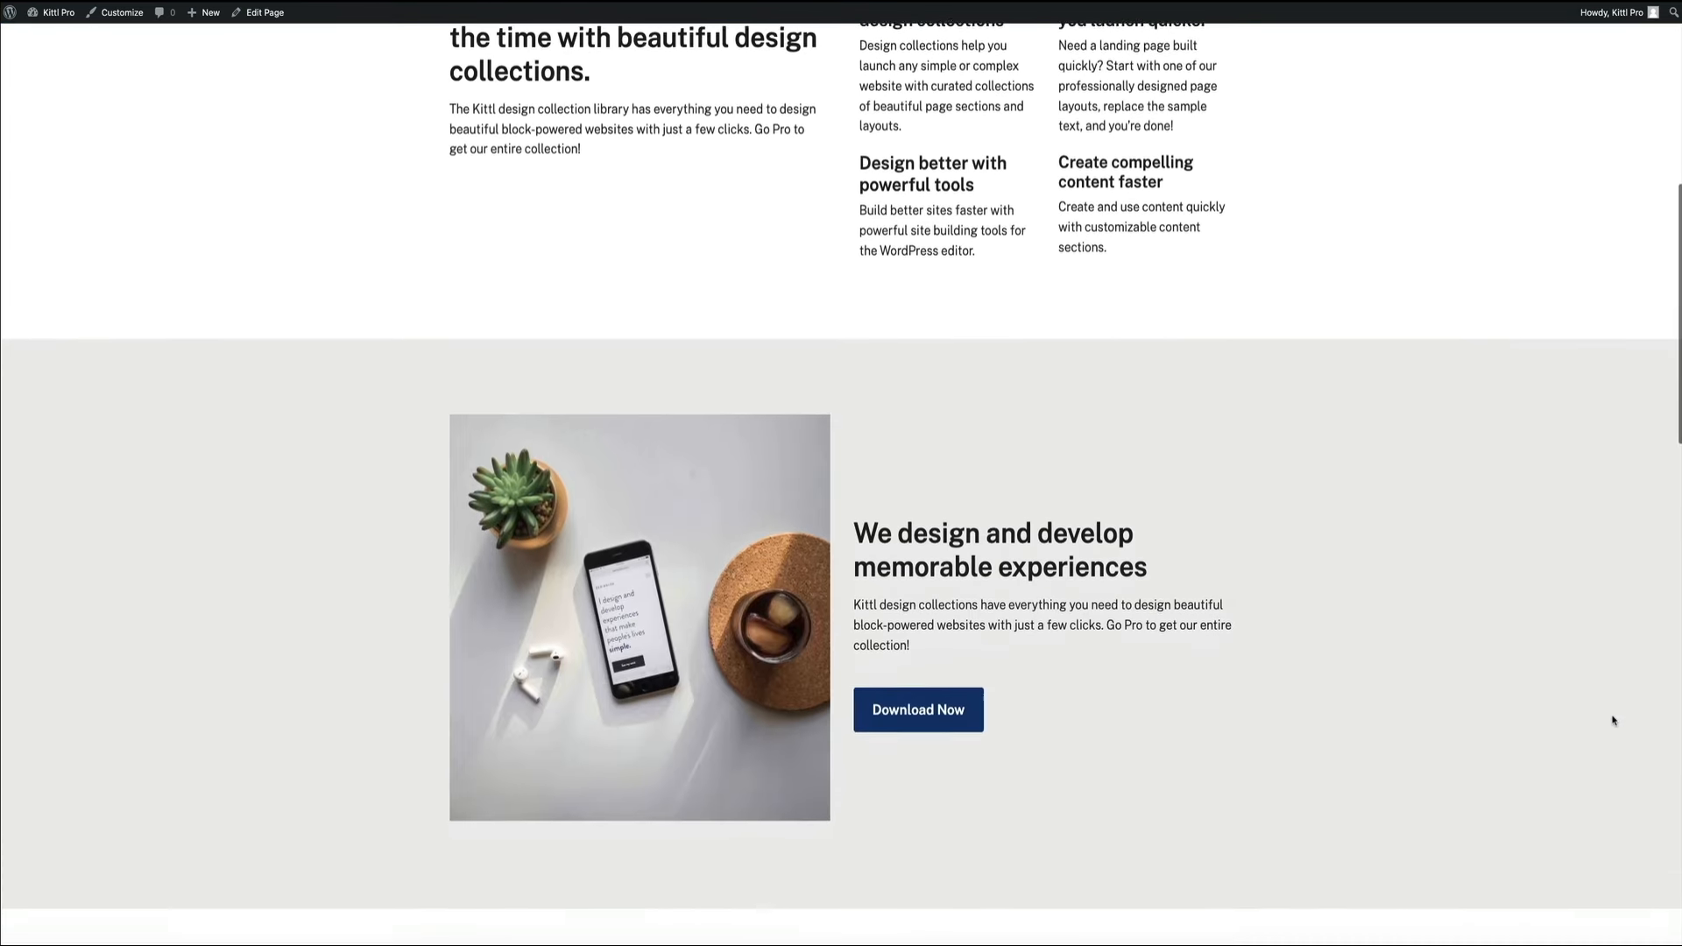
pyautogui.scroll(-3, 1614, 721)
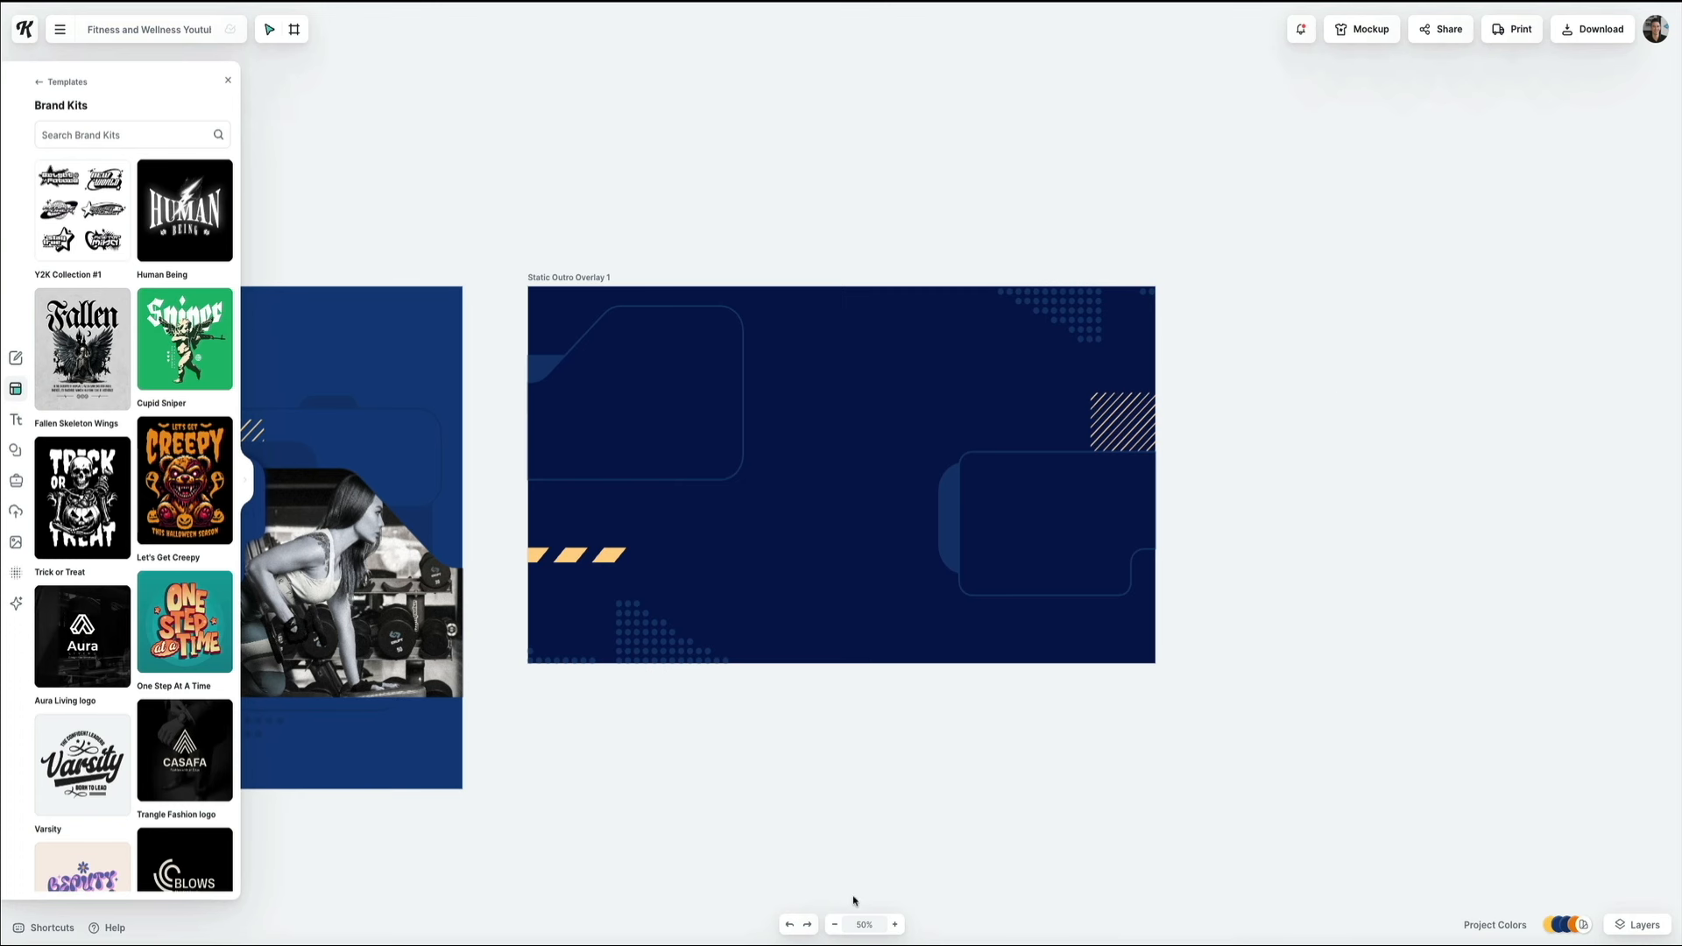
# Switch back to Kittl and replace the FITLIFE text on the Channel Logo artboard with KITTL PRO.
pyautogui.click(835, 925)
pyautogui.click(836, 925)
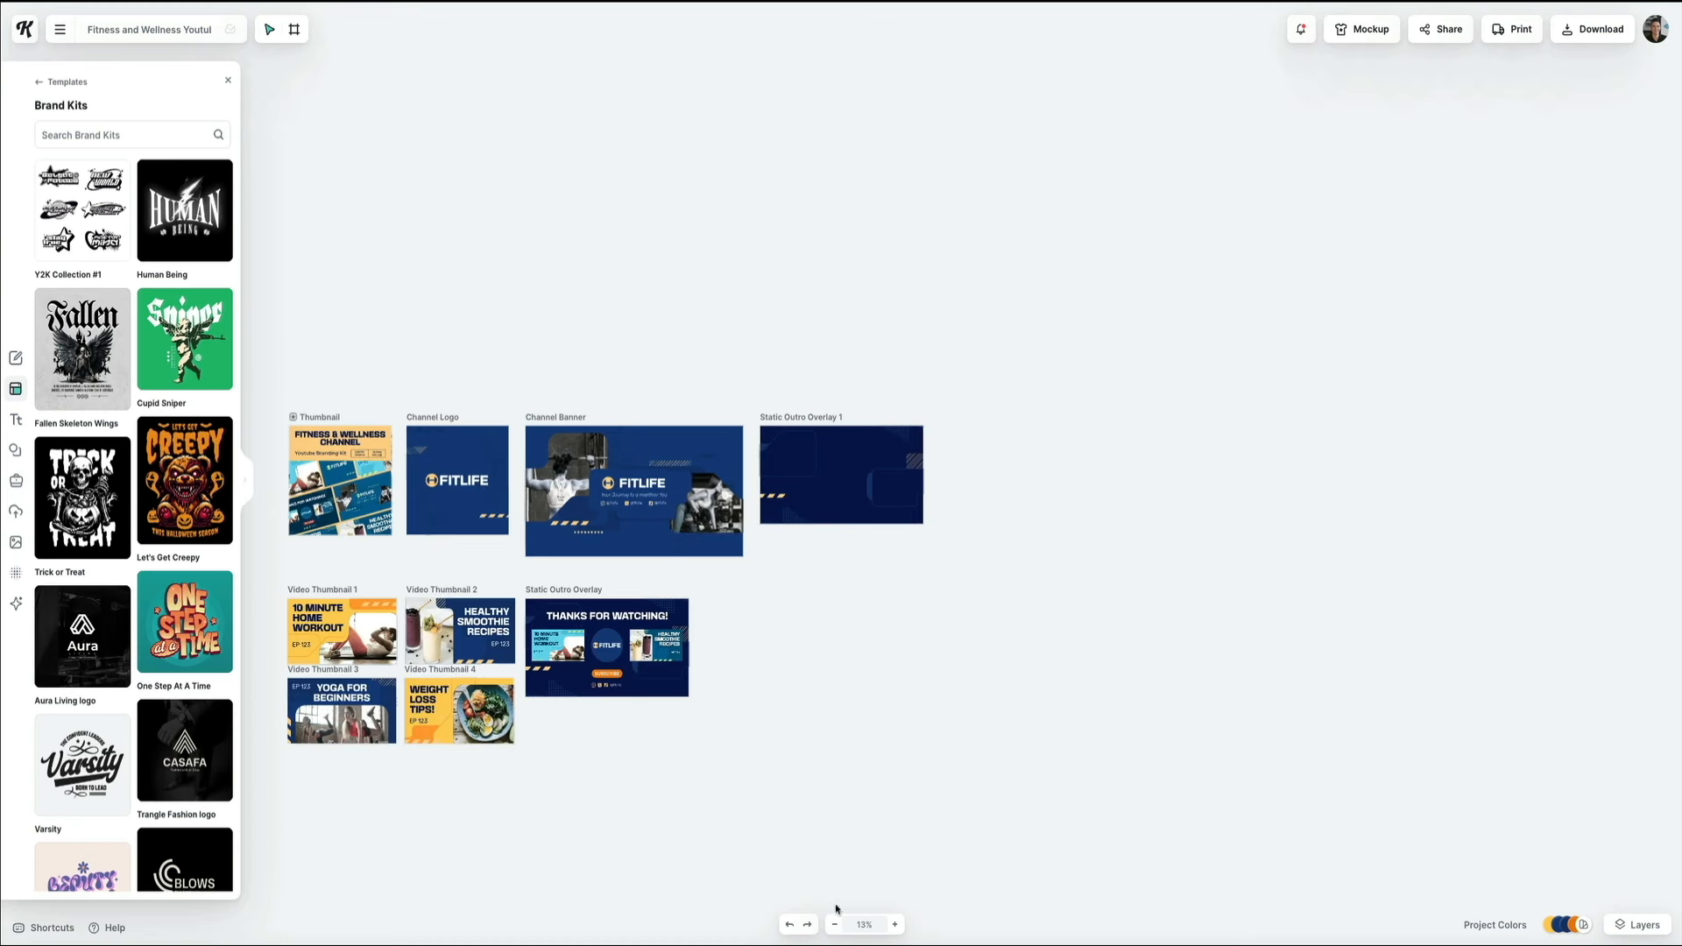
pyautogui.click(894, 924)
pyautogui.hscroll(-1, 922, 901)
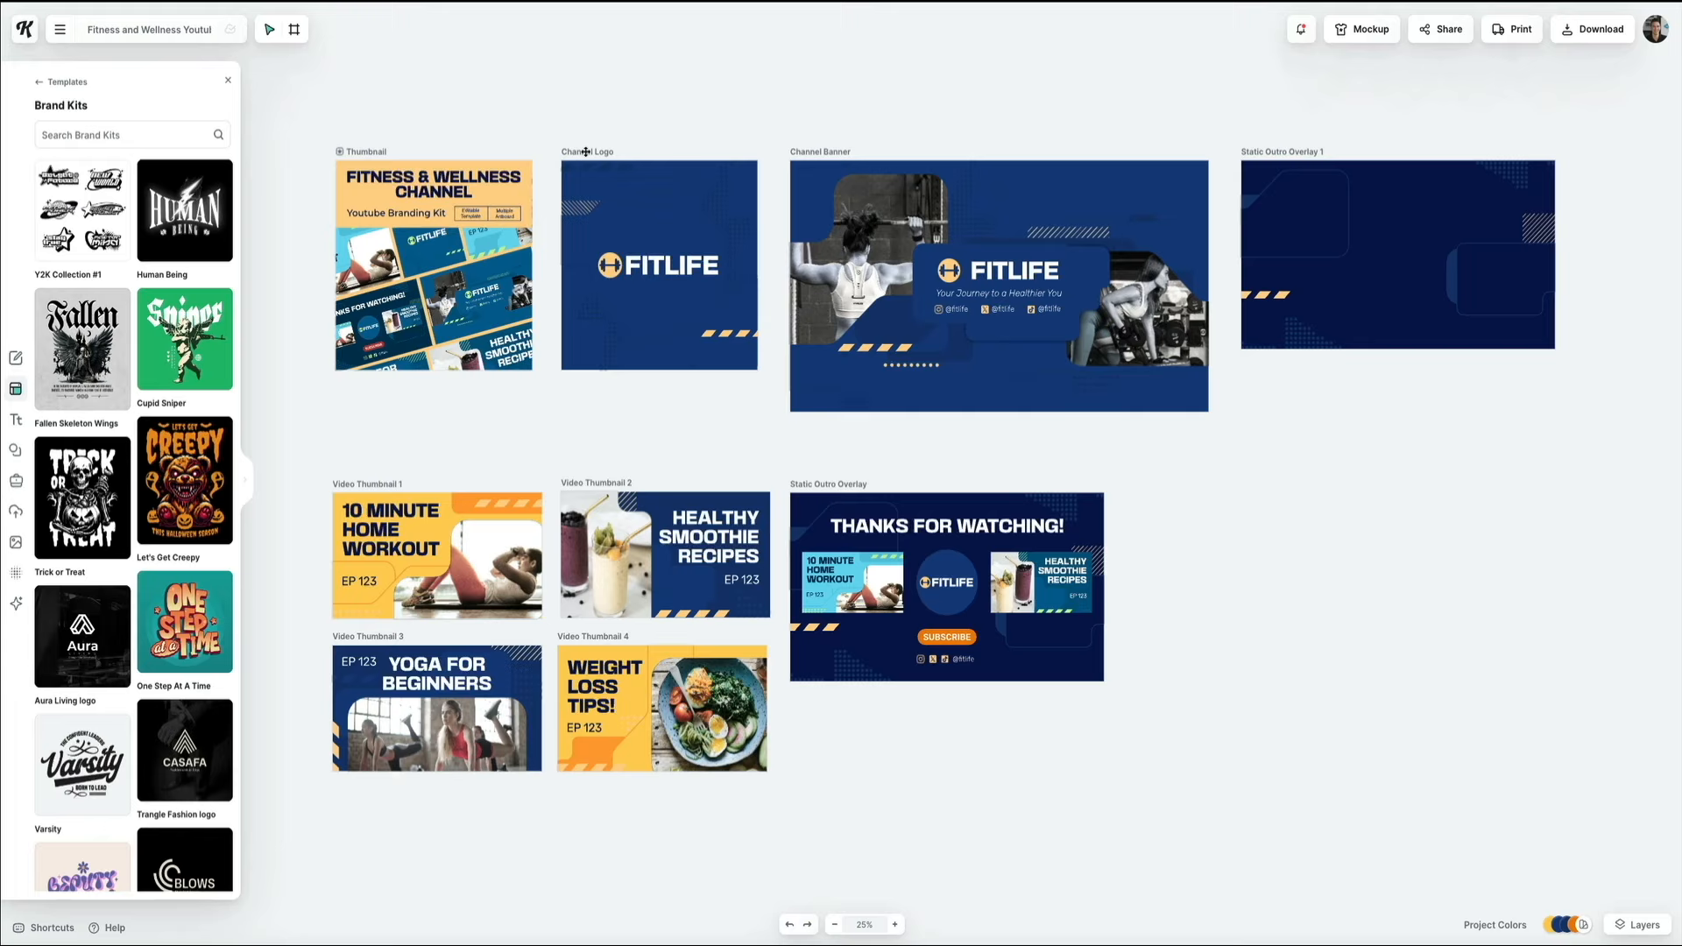
pyautogui.click(586, 151)
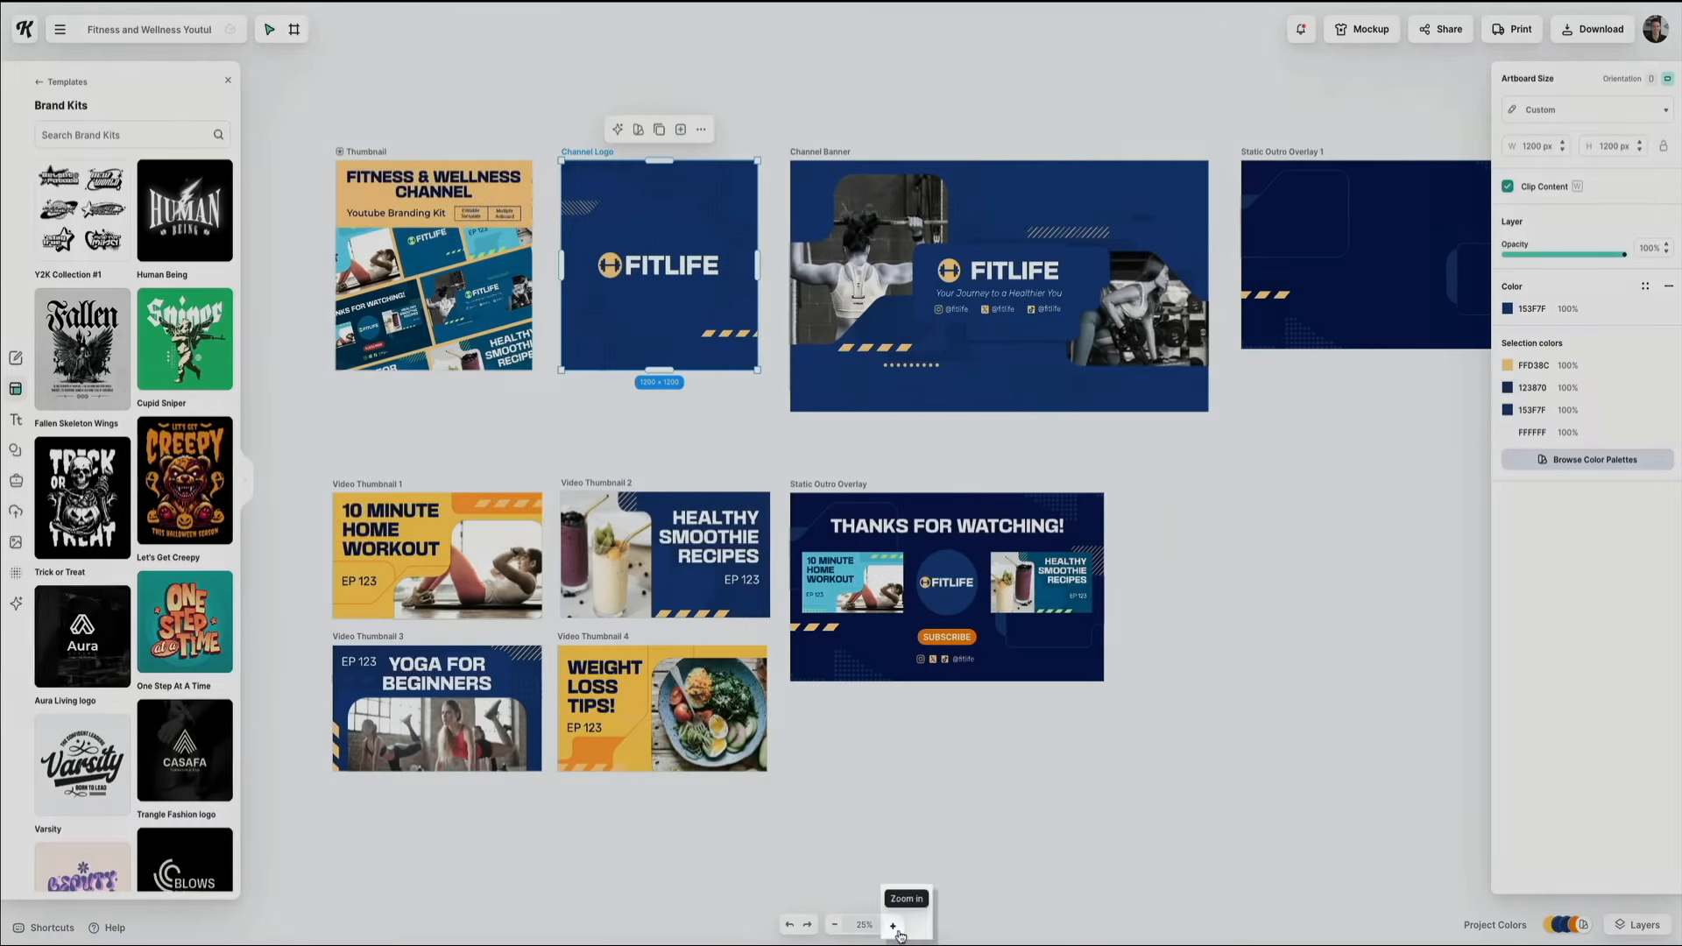
pyautogui.click(895, 926)
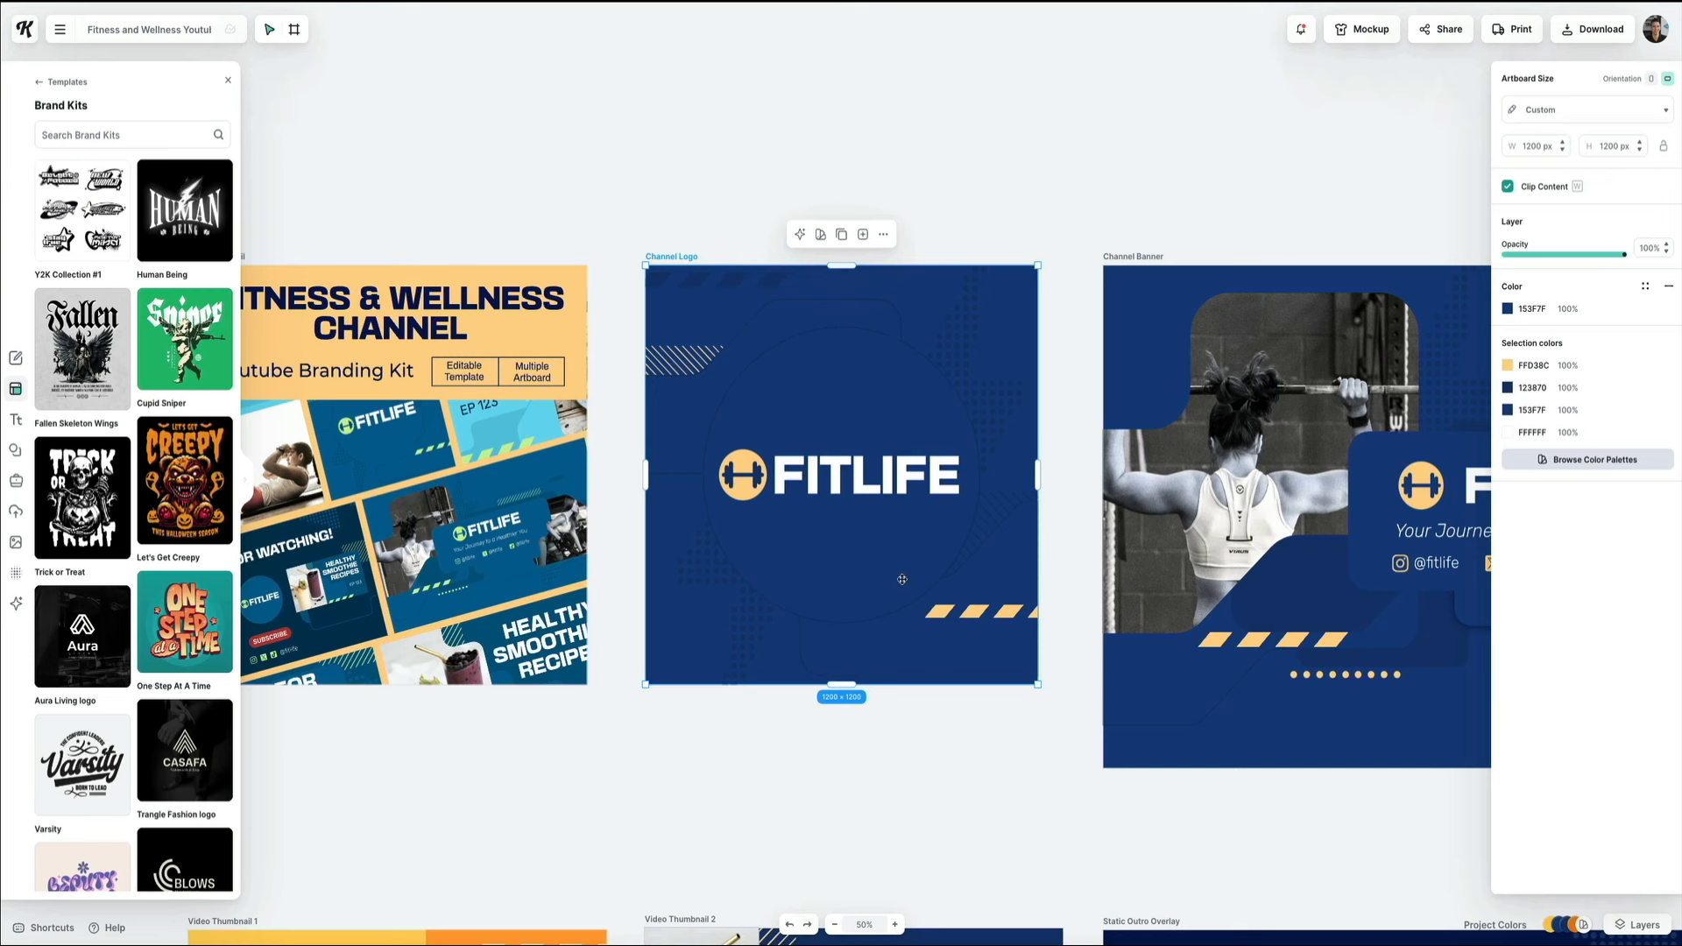
pyautogui.click(902, 472)
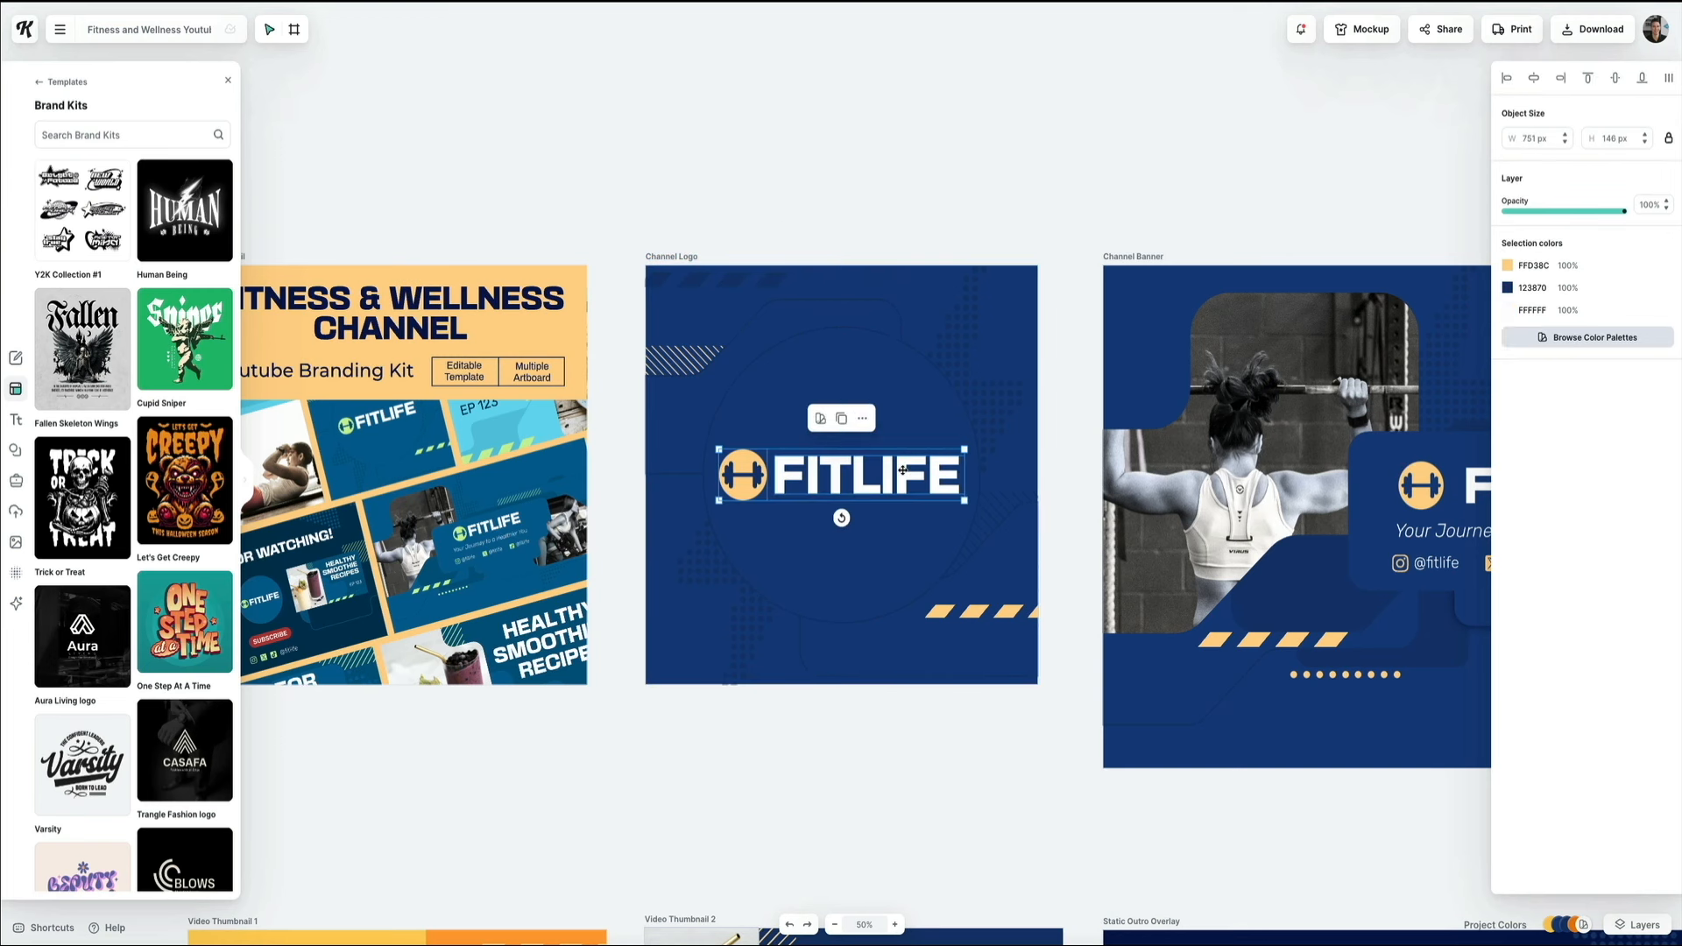
pyautogui.click(902, 471)
pyautogui.click(902, 471)
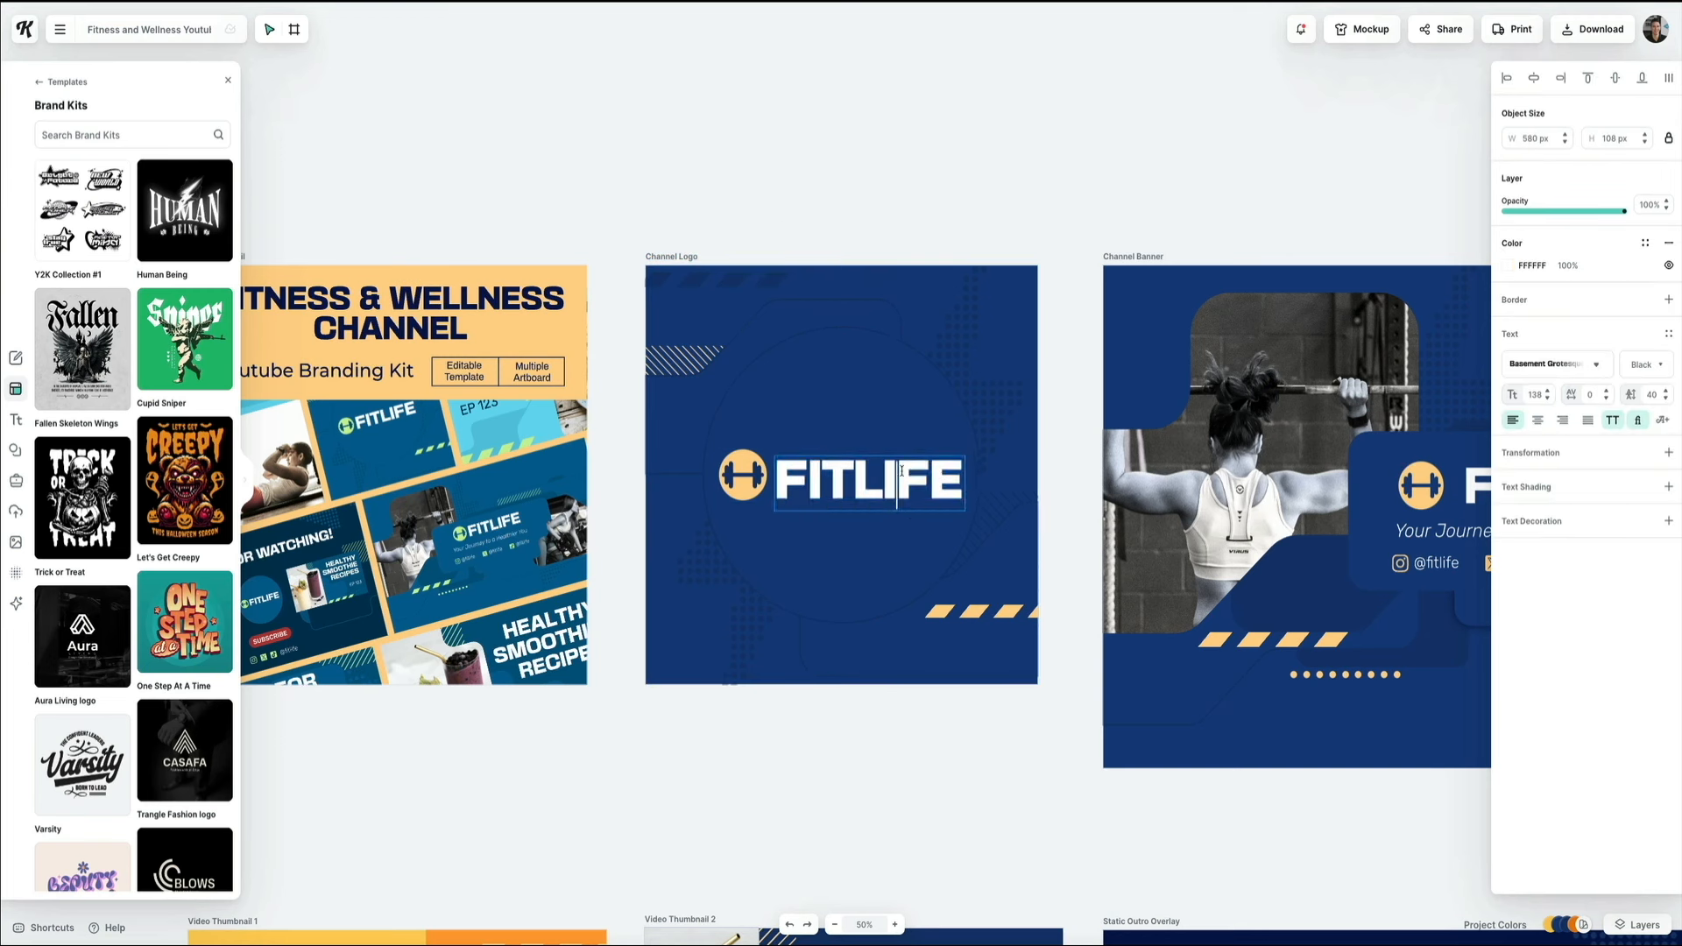
pyautogui.write('KITTL PRO')
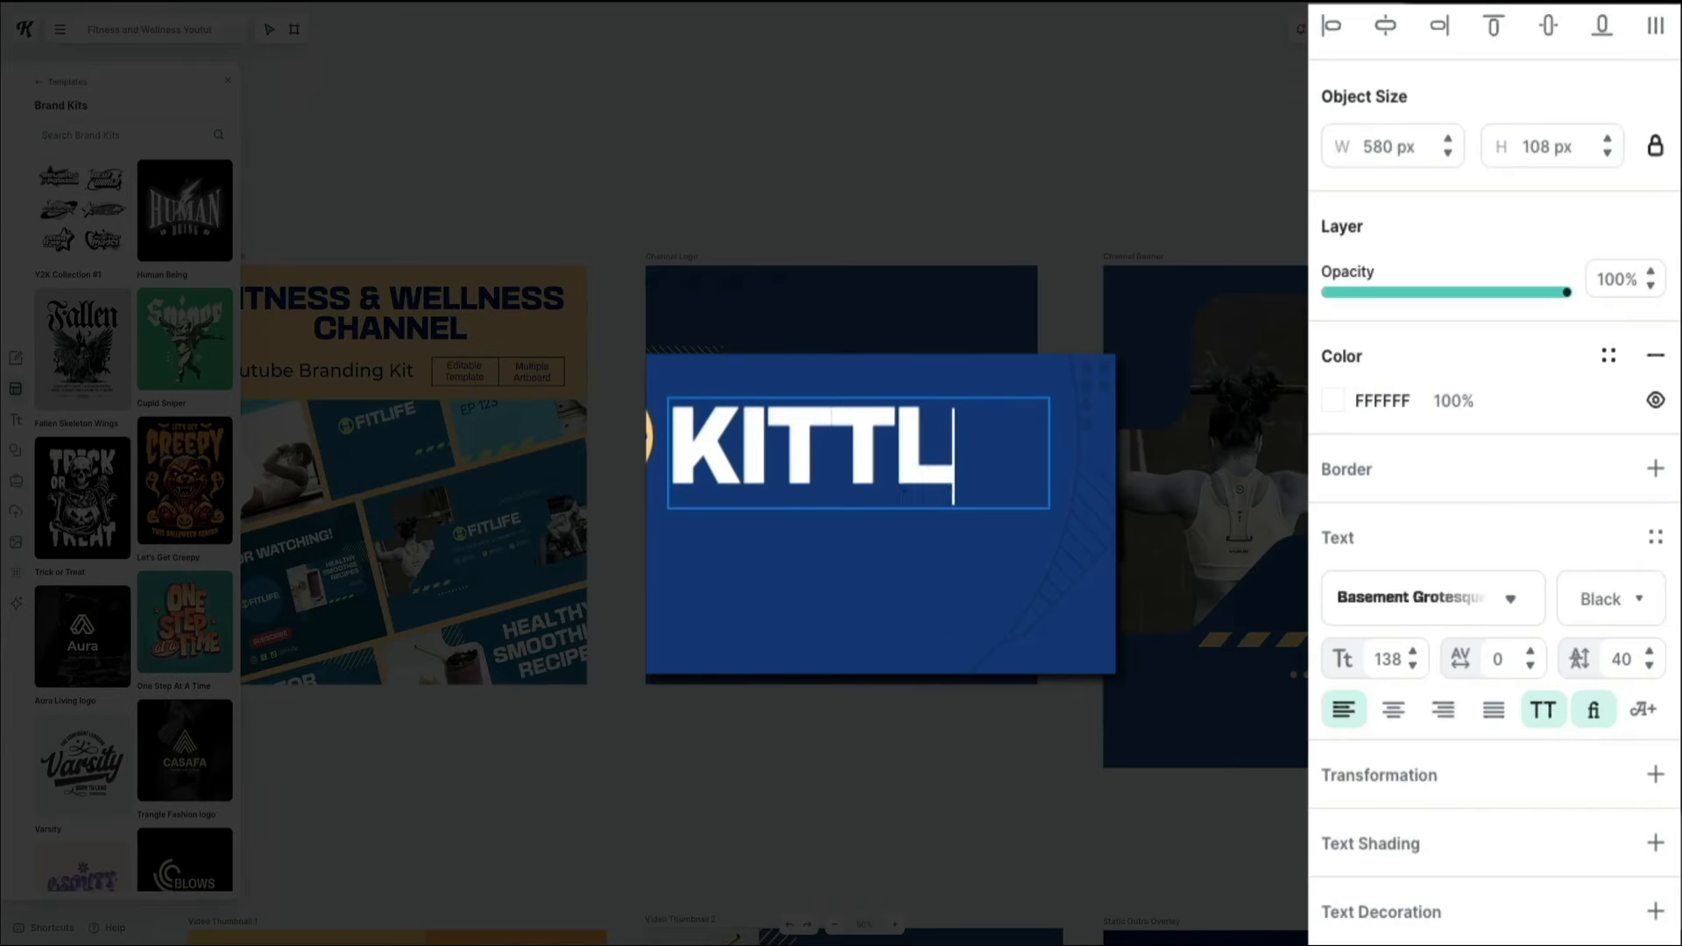
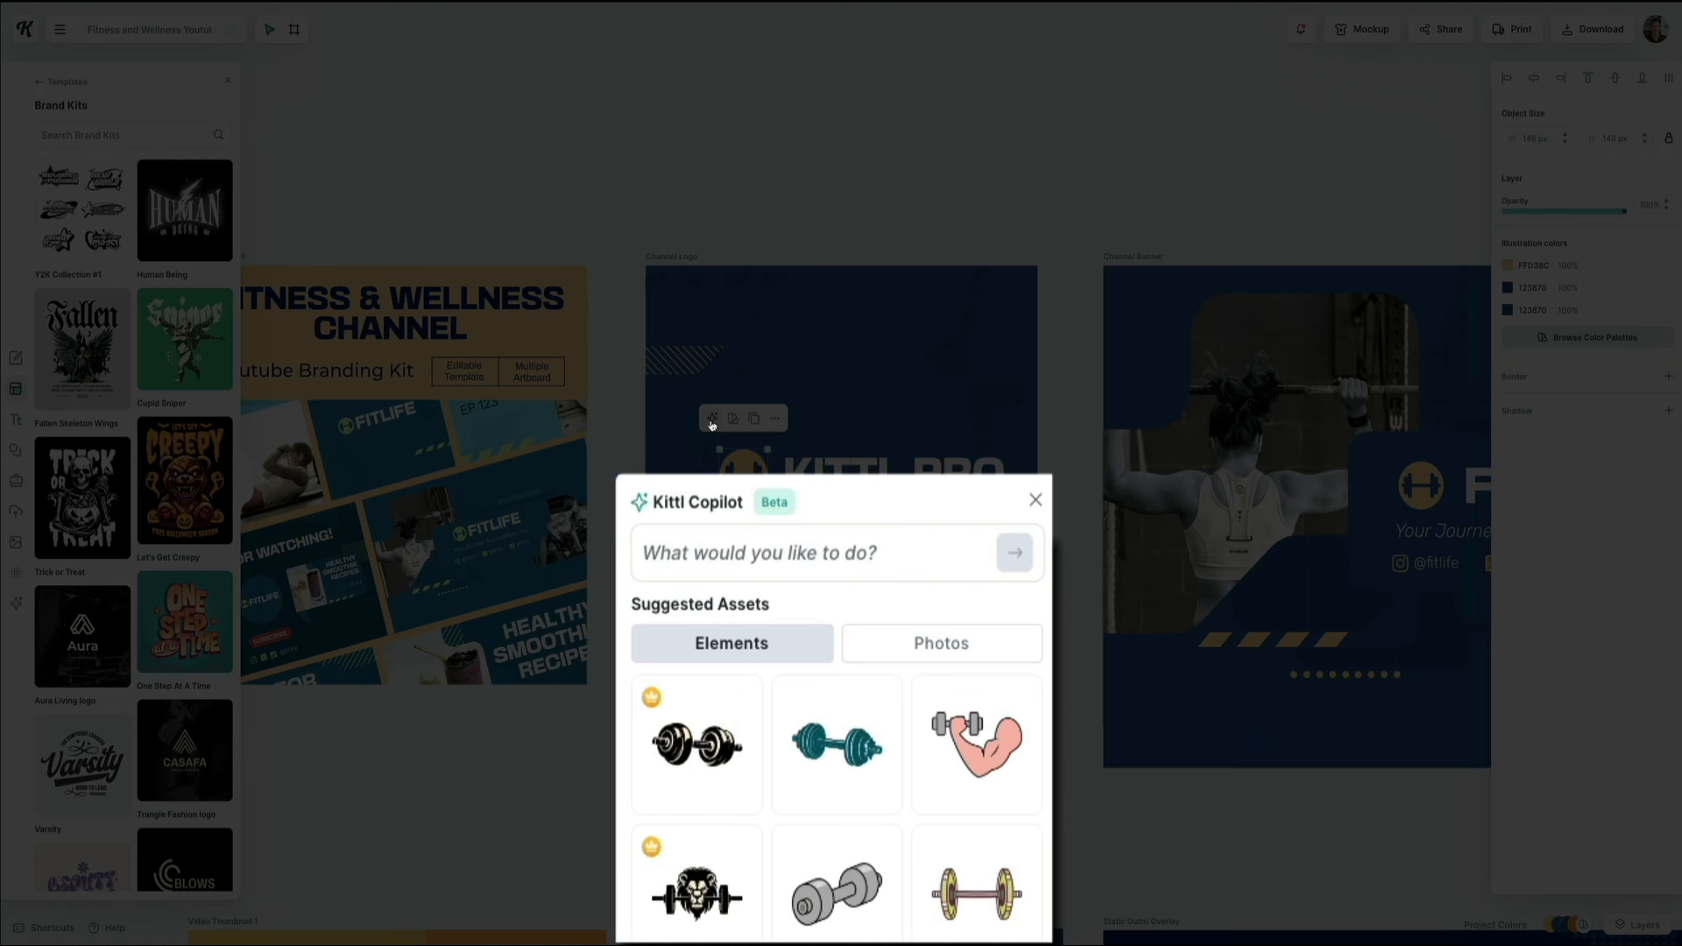
# Ask Kittl Copilot to change the logo's dumbbell icon to a computer.
pyautogui.click(764, 554)
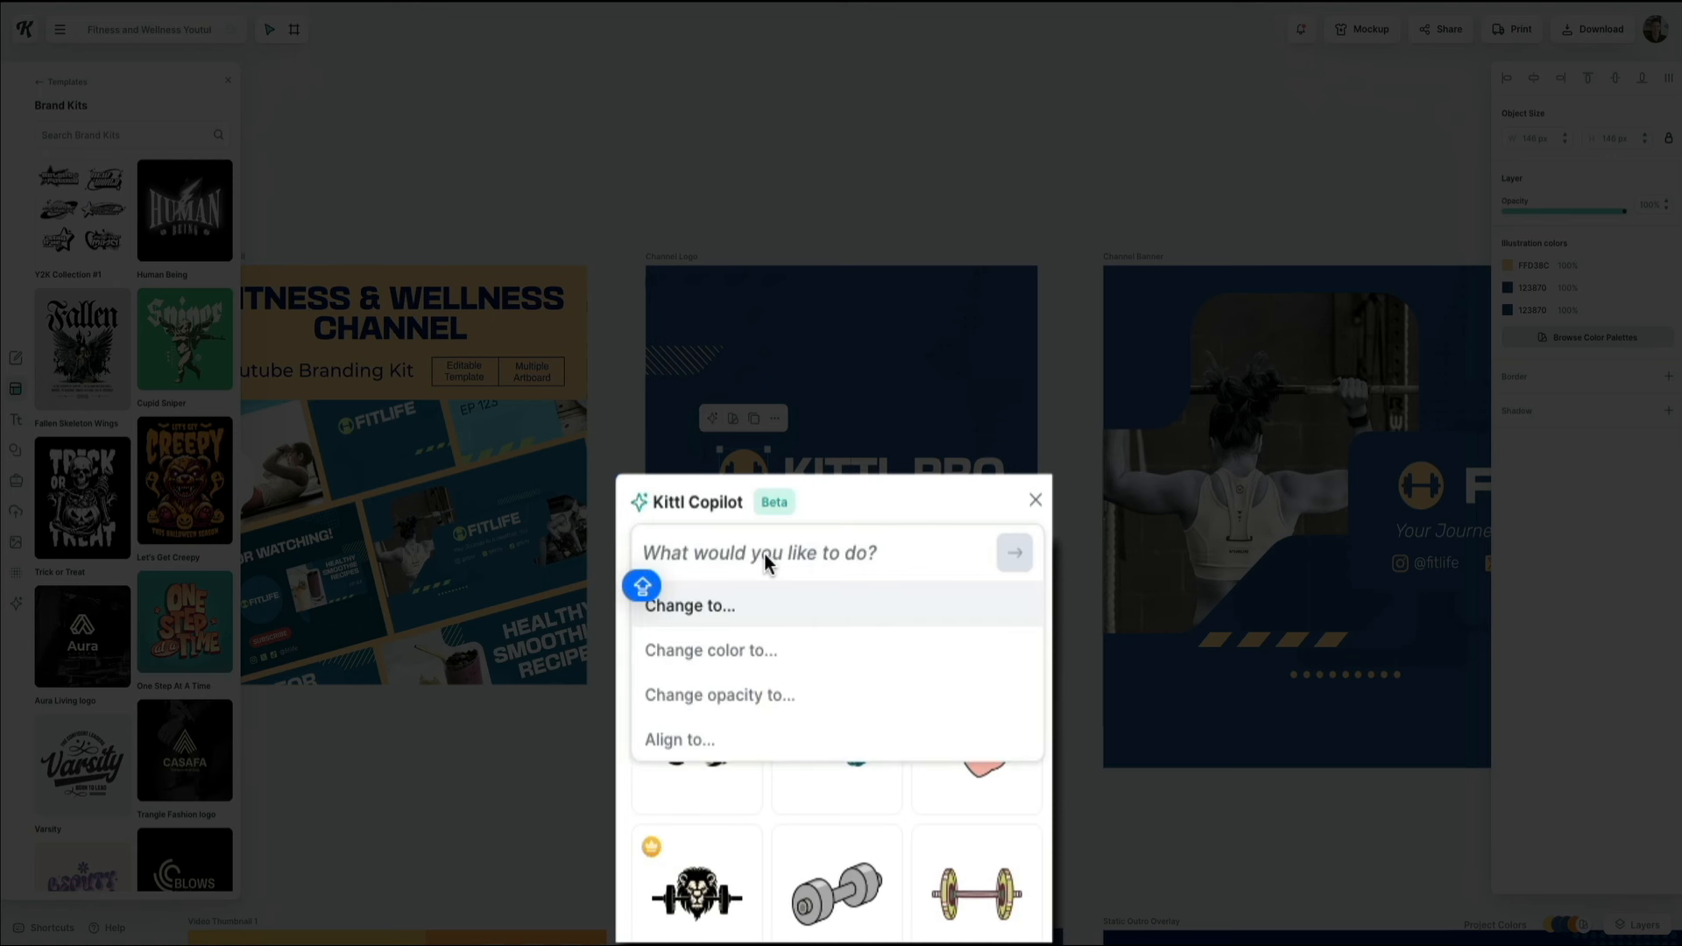
pyautogui.write('Change')
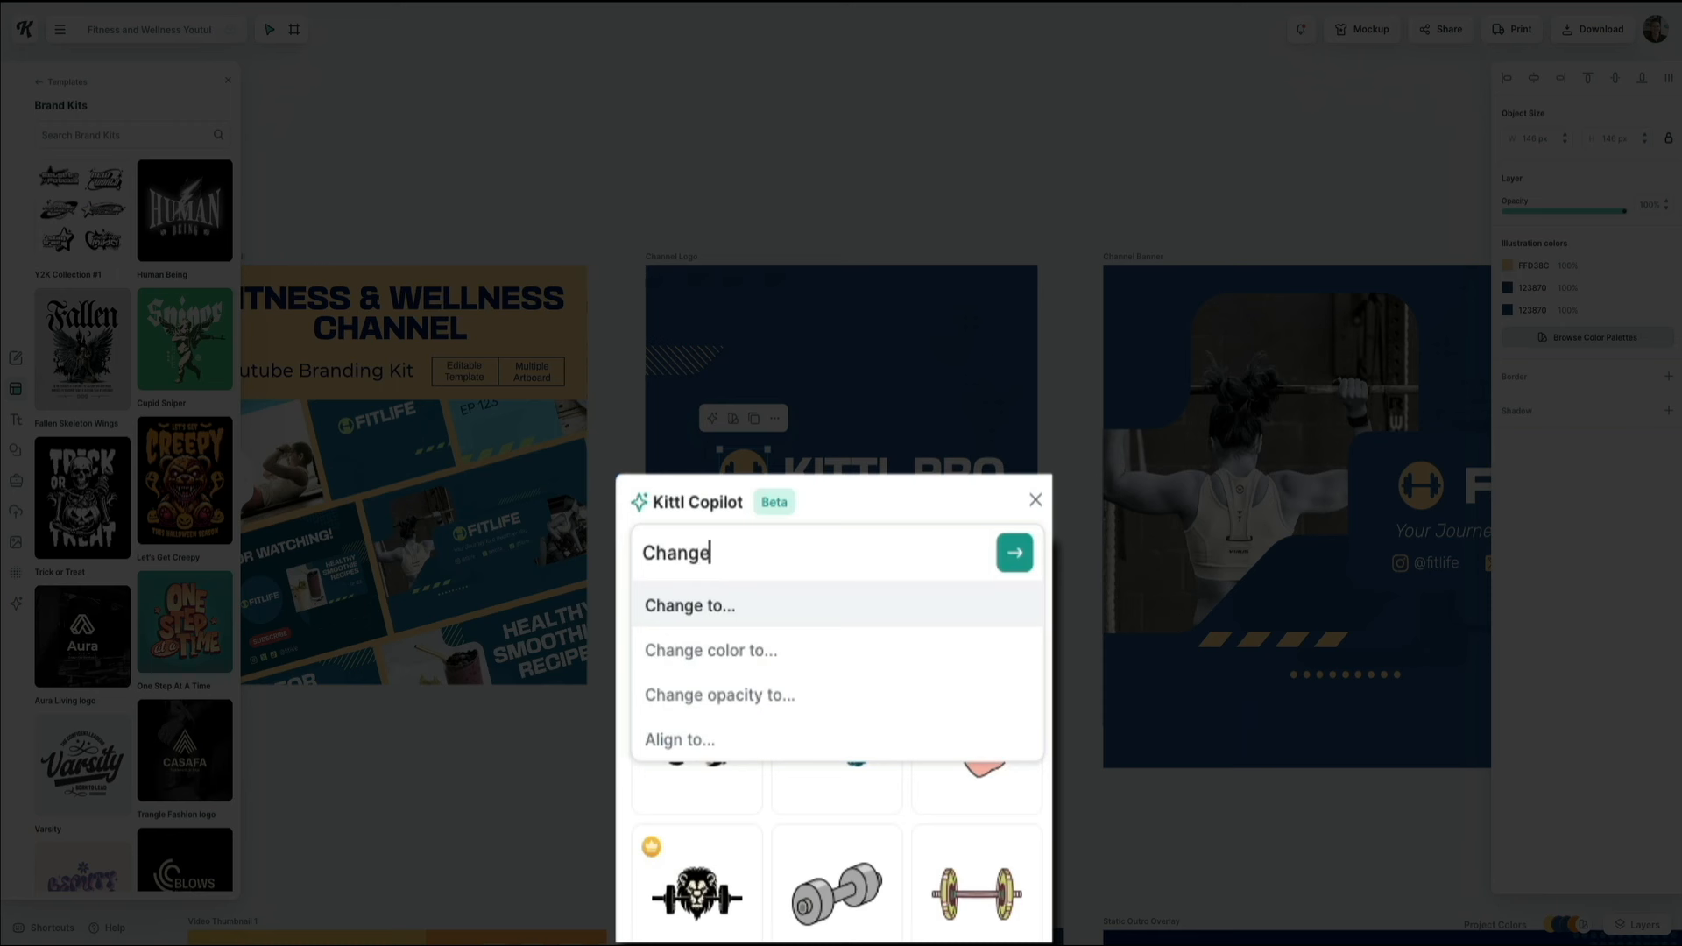
pyautogui.press('Tab')
pyautogui.write('a co')
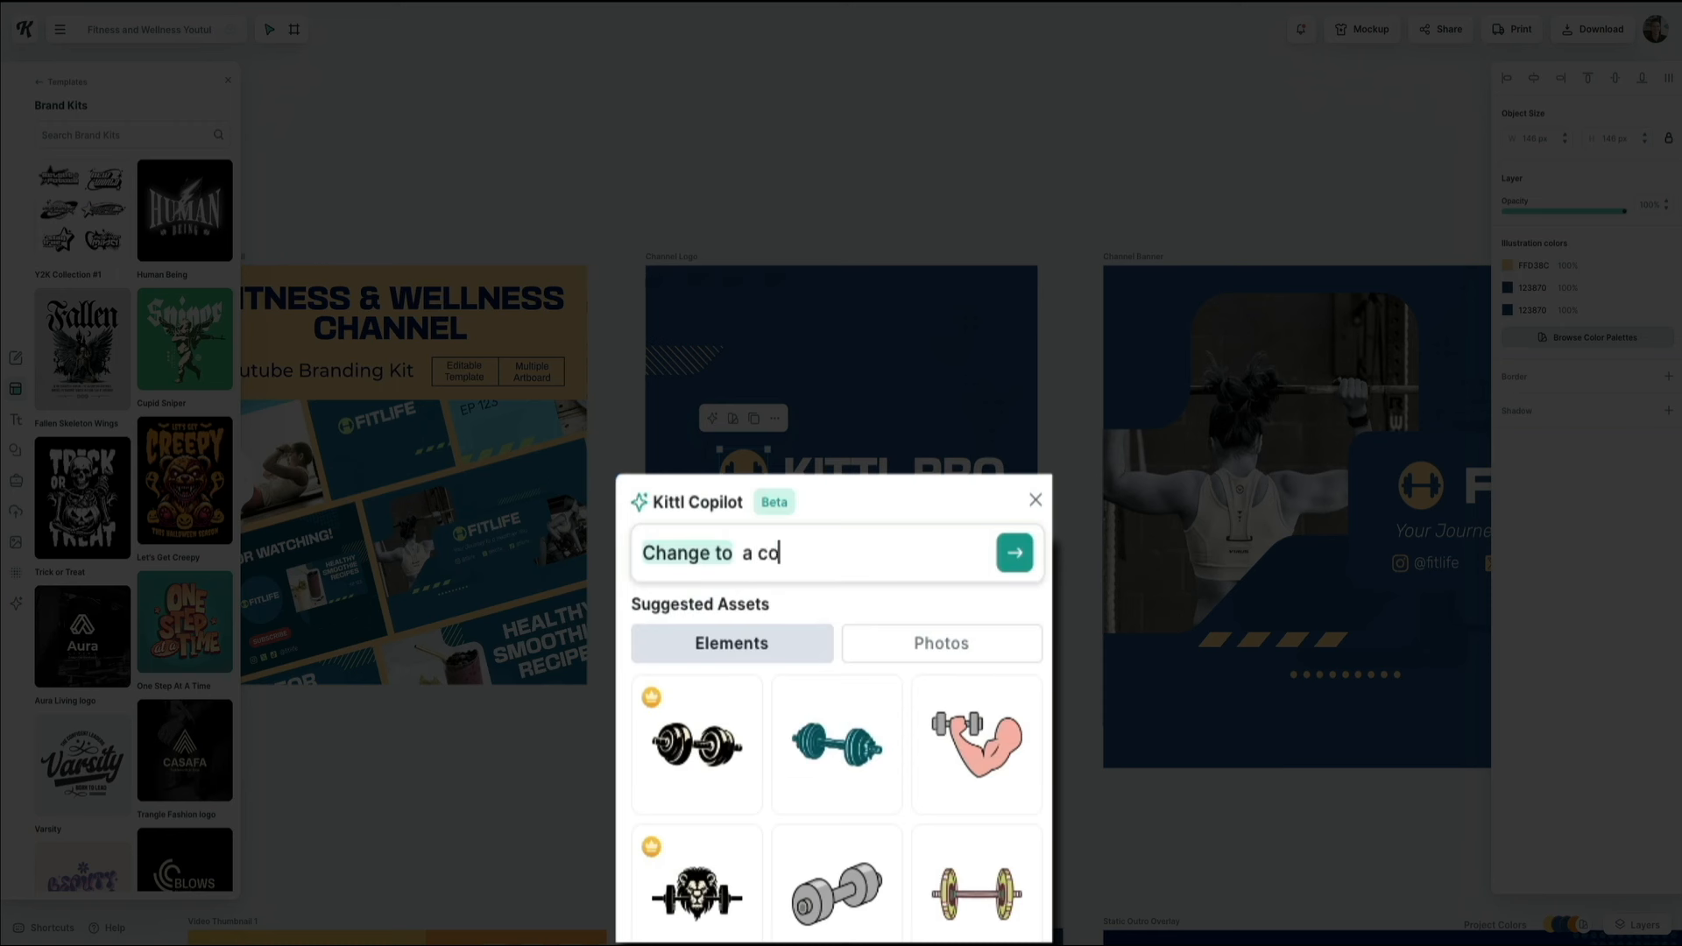
pyautogui.write('mputer')
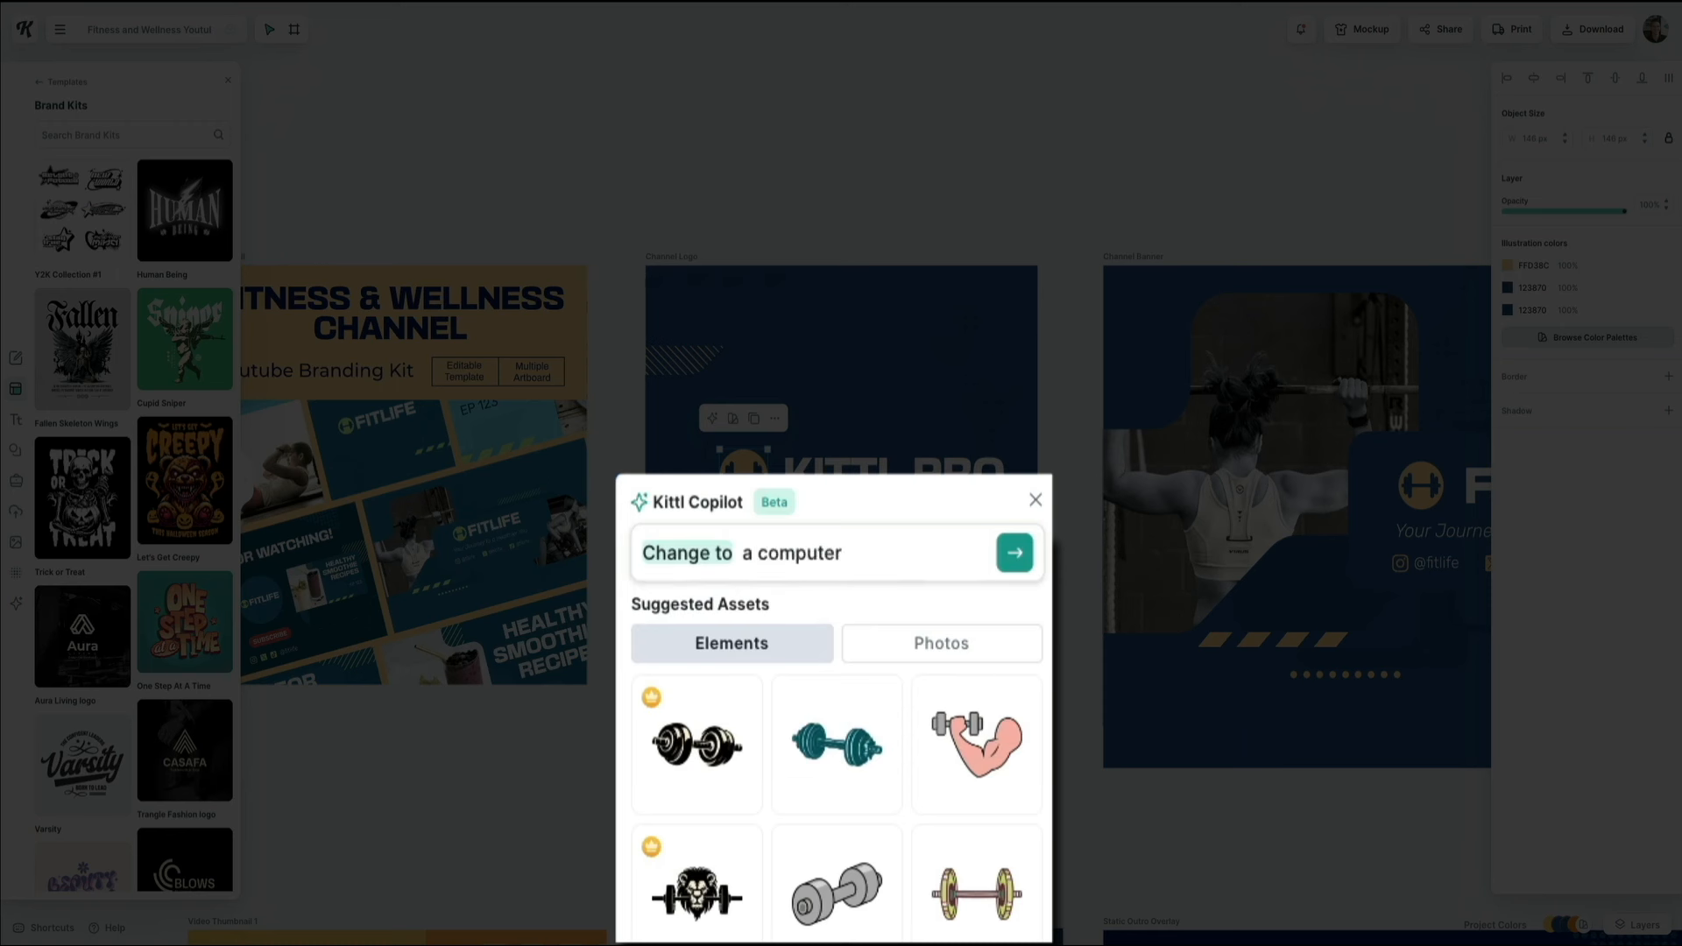
pyautogui.click(1018, 558)
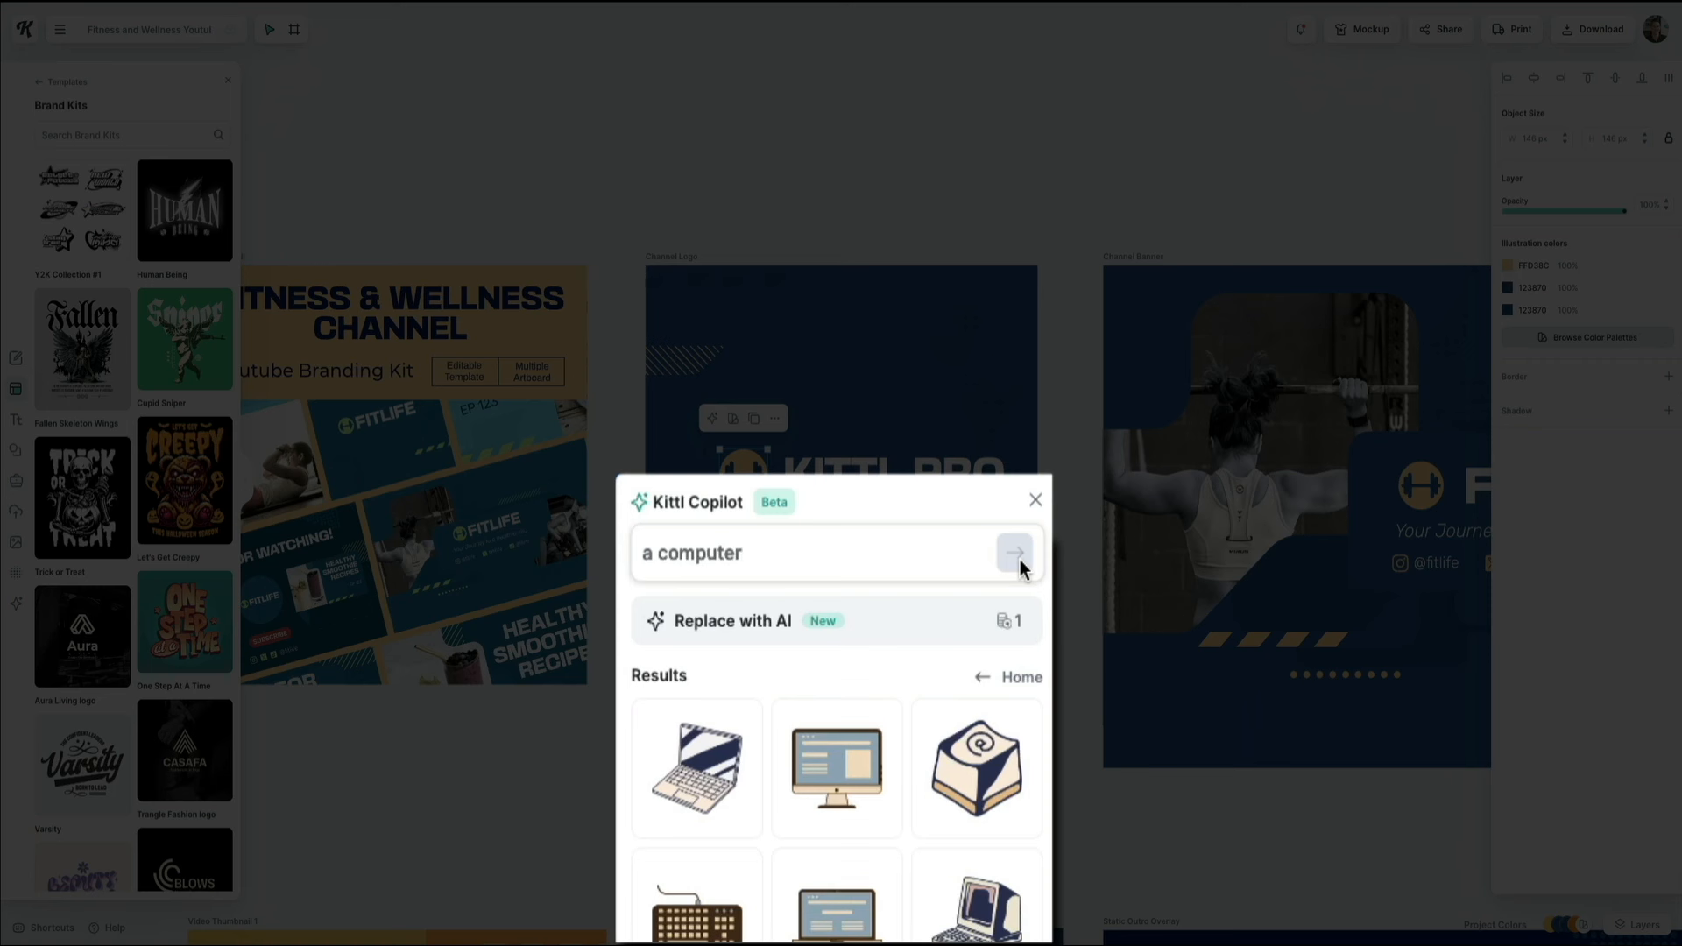
pyautogui.moveTo(960, 754)
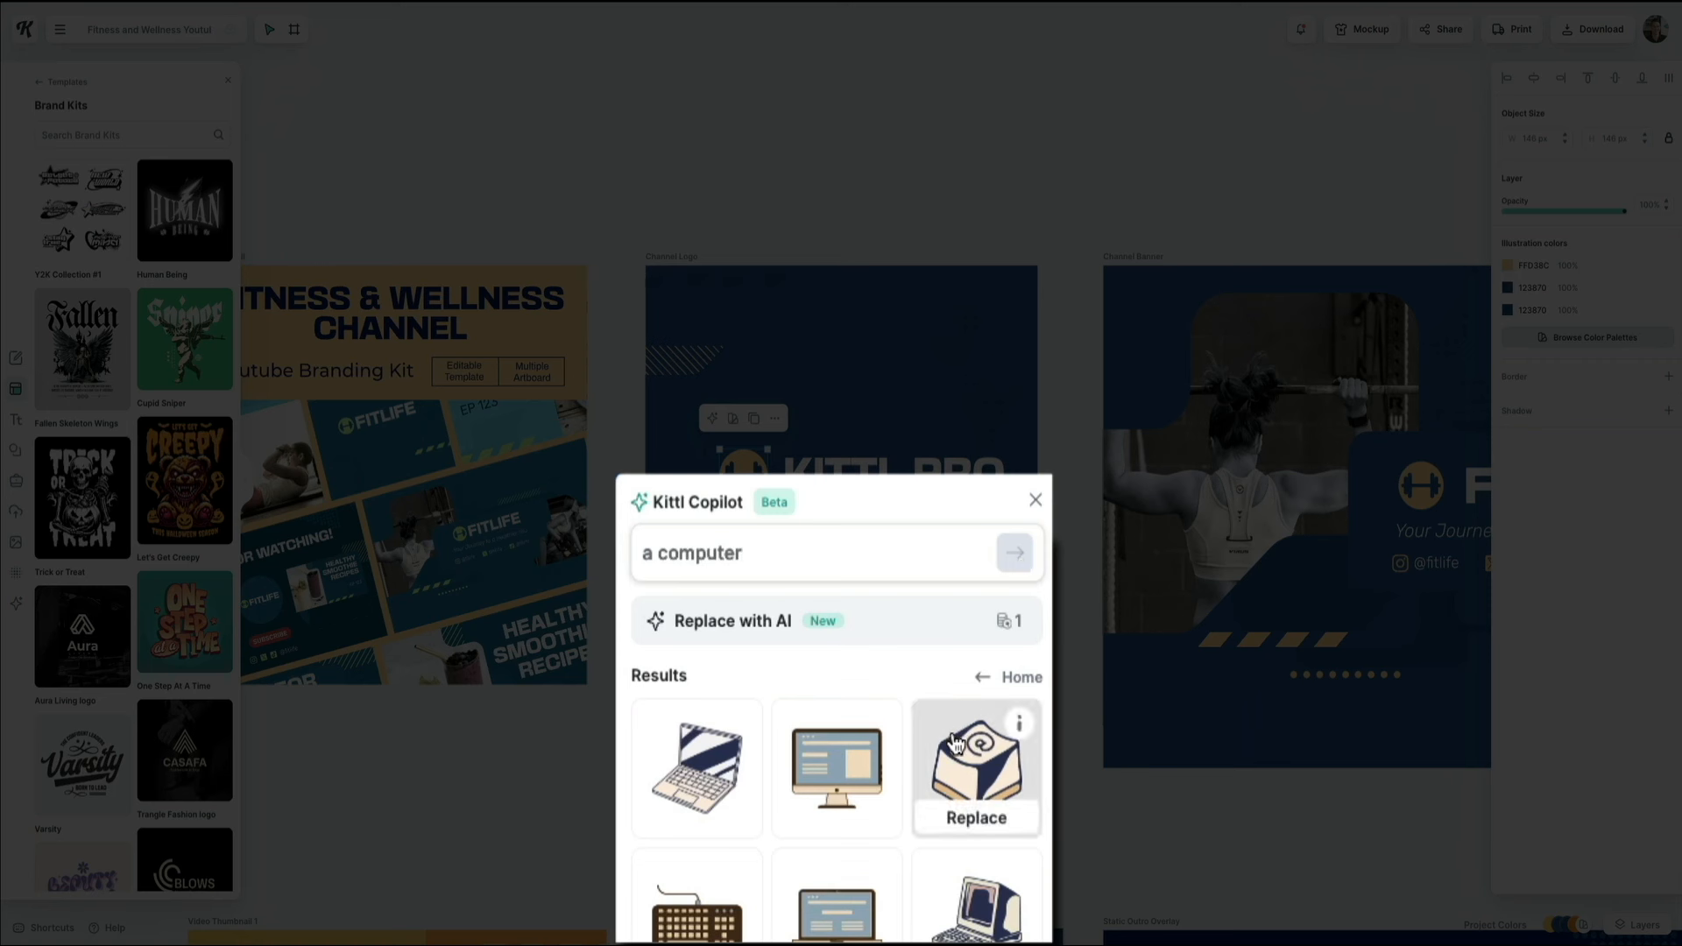
pyautogui.scroll(-1, 954, 745)
pyautogui.scroll(-3, 955, 742)
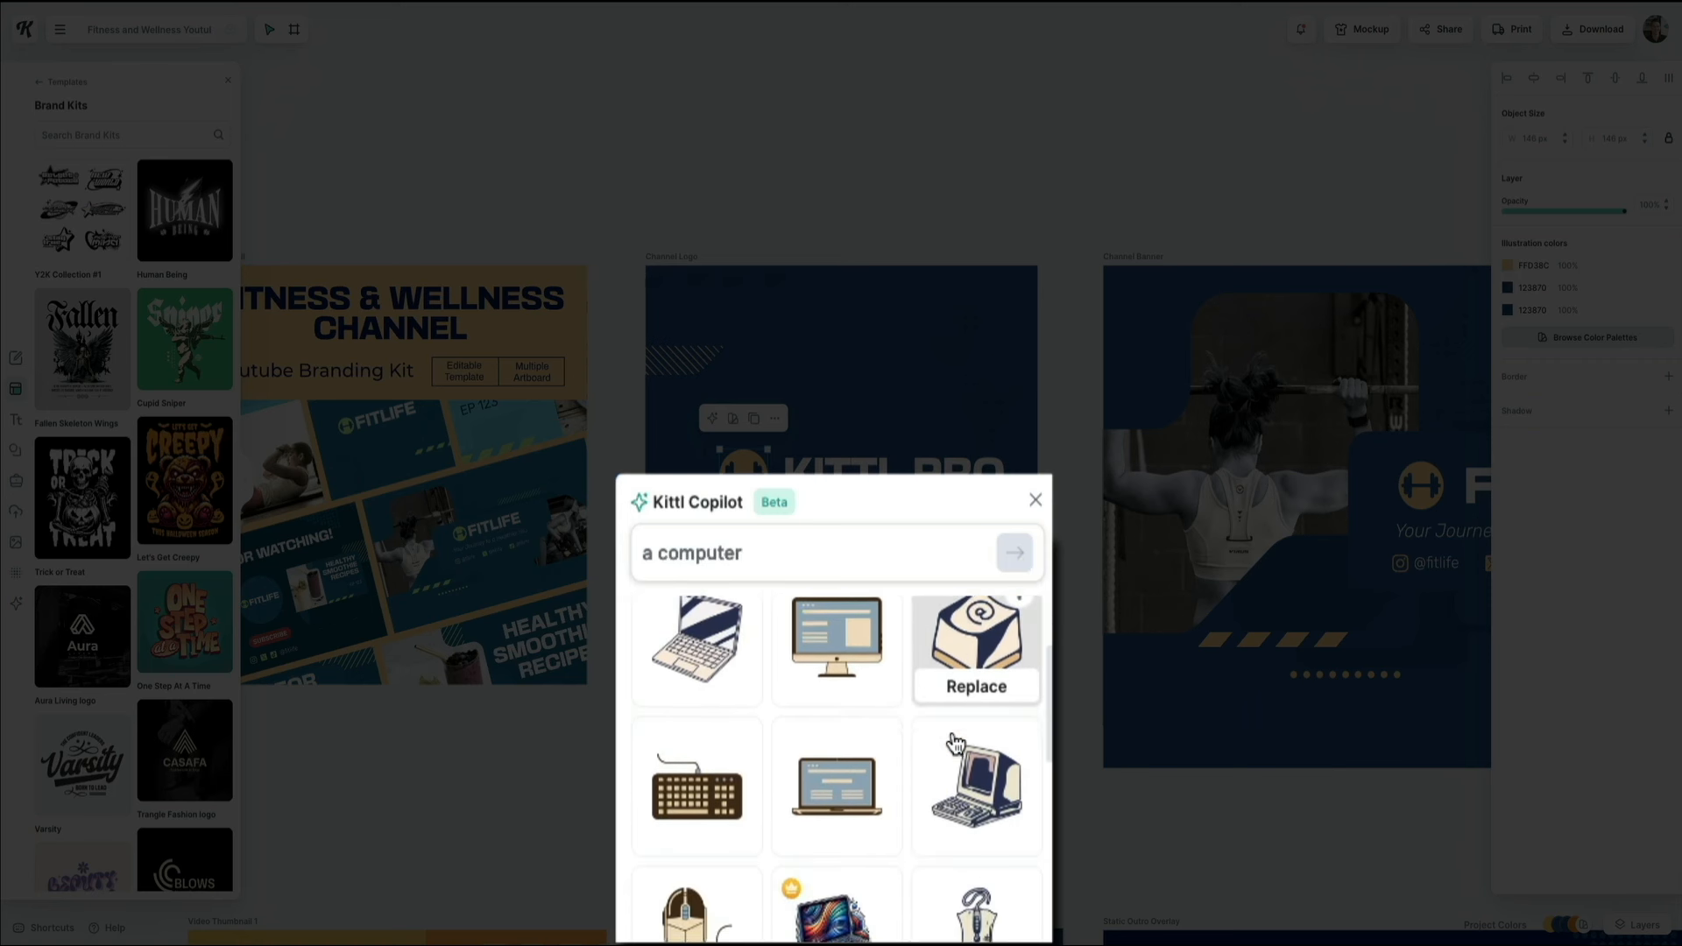
pyautogui.scroll(-7, 955, 743)
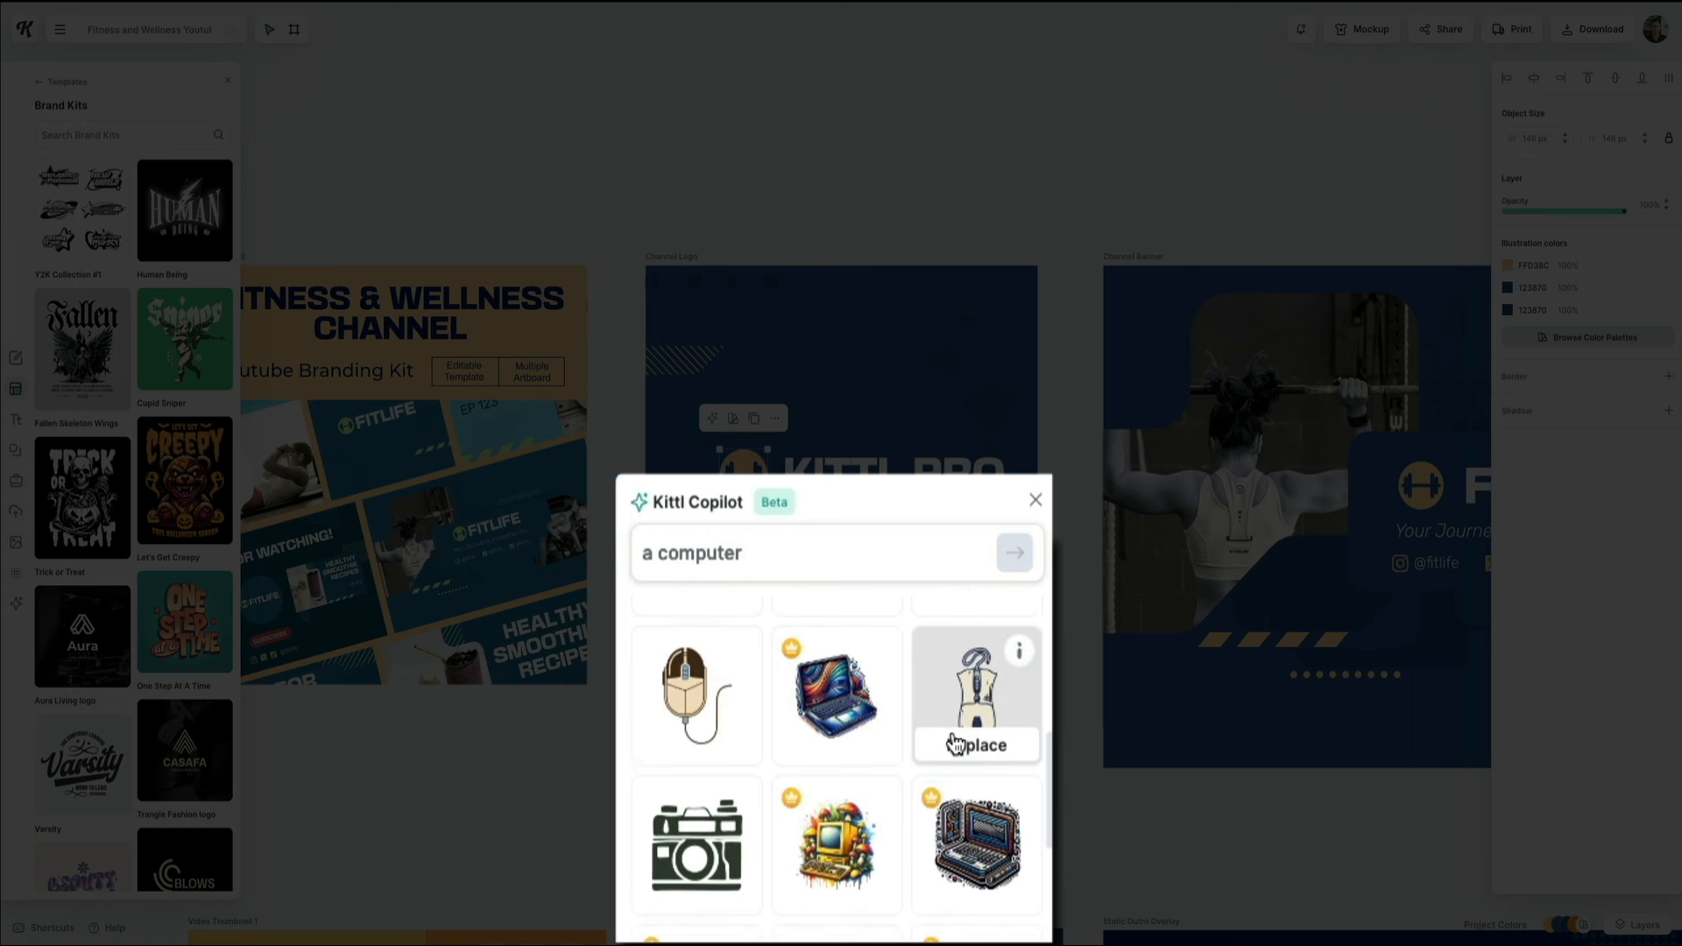
pyautogui.scroll(-1, 955, 744)
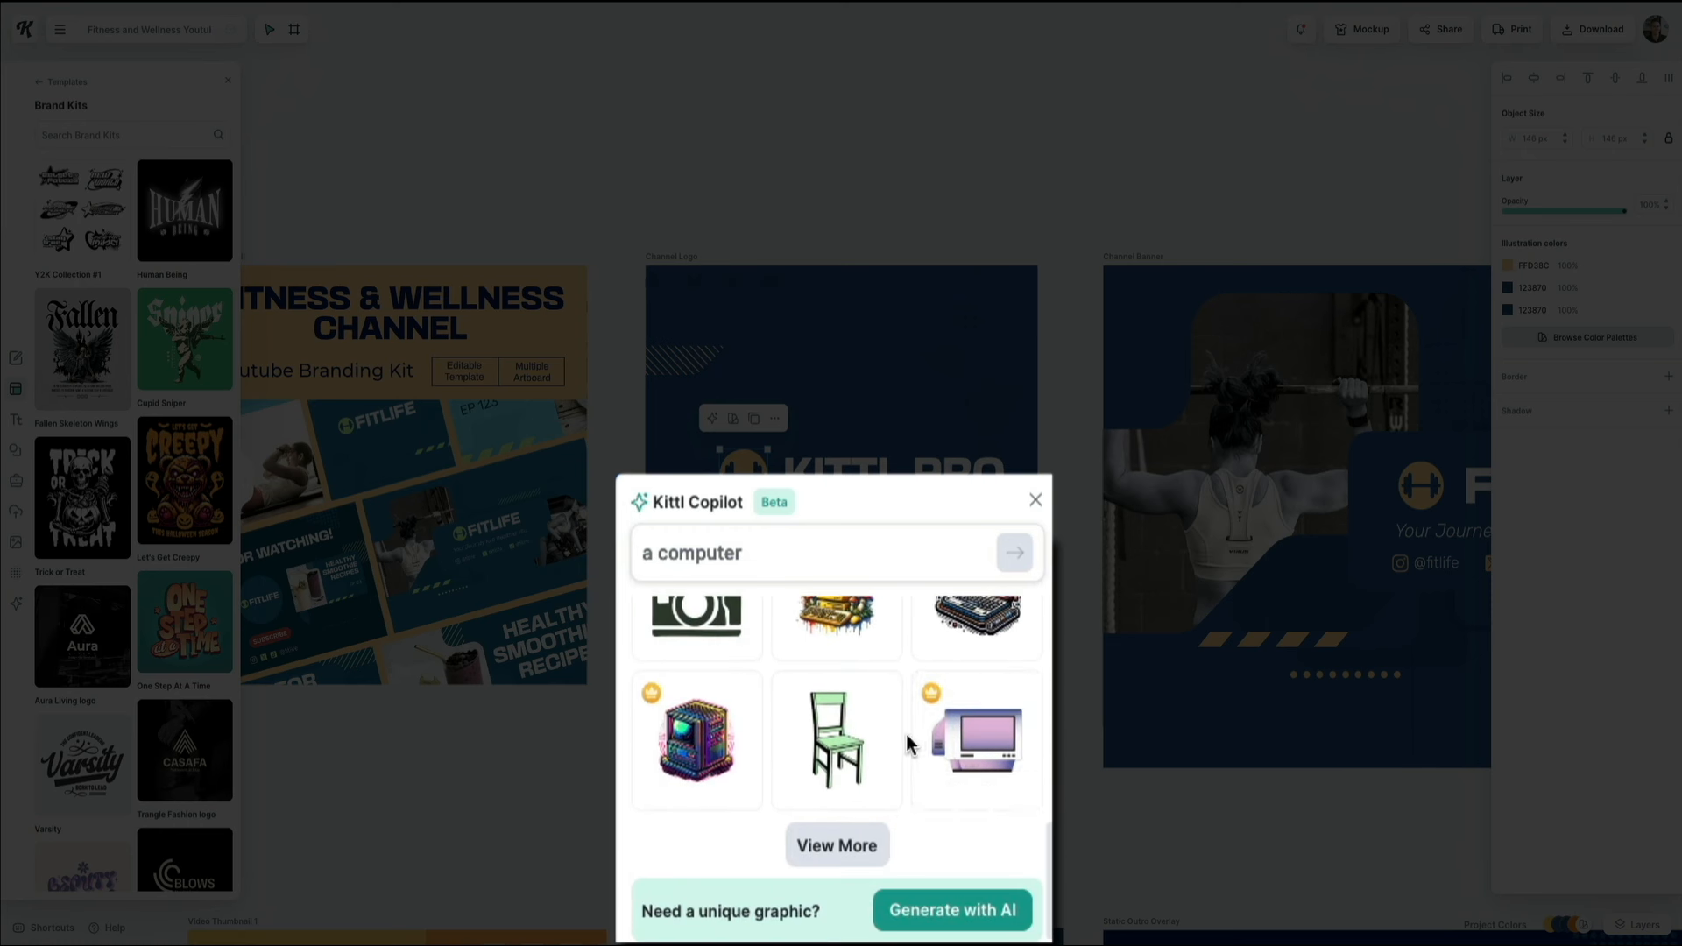
pyautogui.scroll(7, 909, 745)
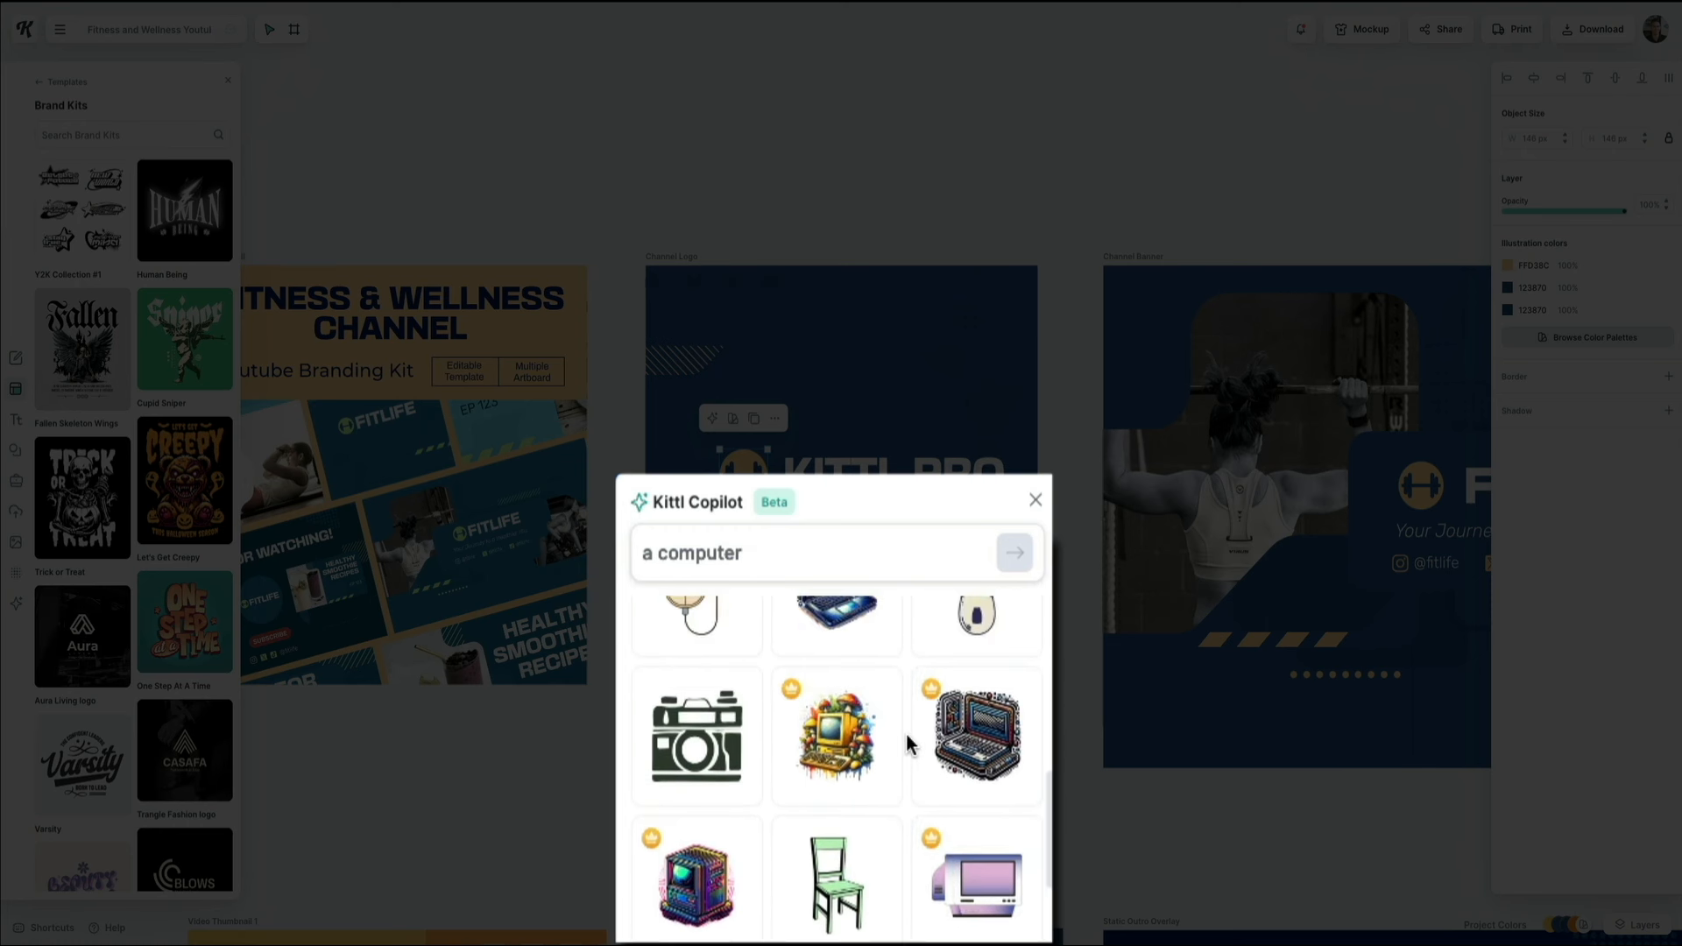
pyautogui.scroll(5, 908, 745)
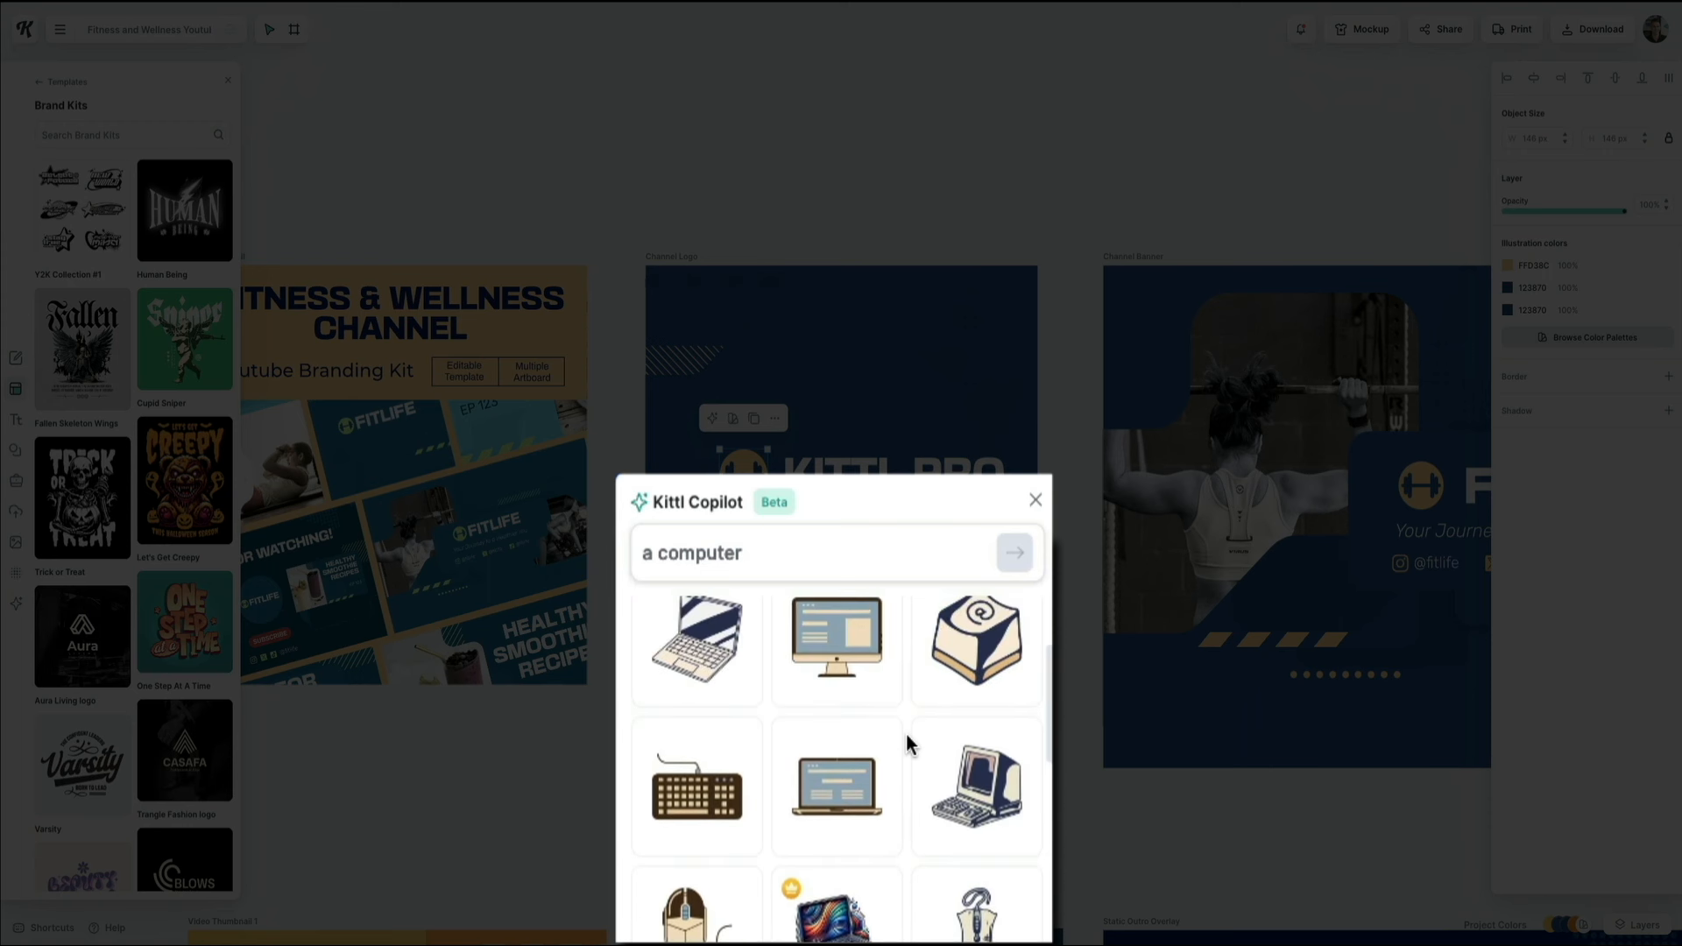
pyautogui.moveTo(794, 762)
pyautogui.moveTo(698, 762)
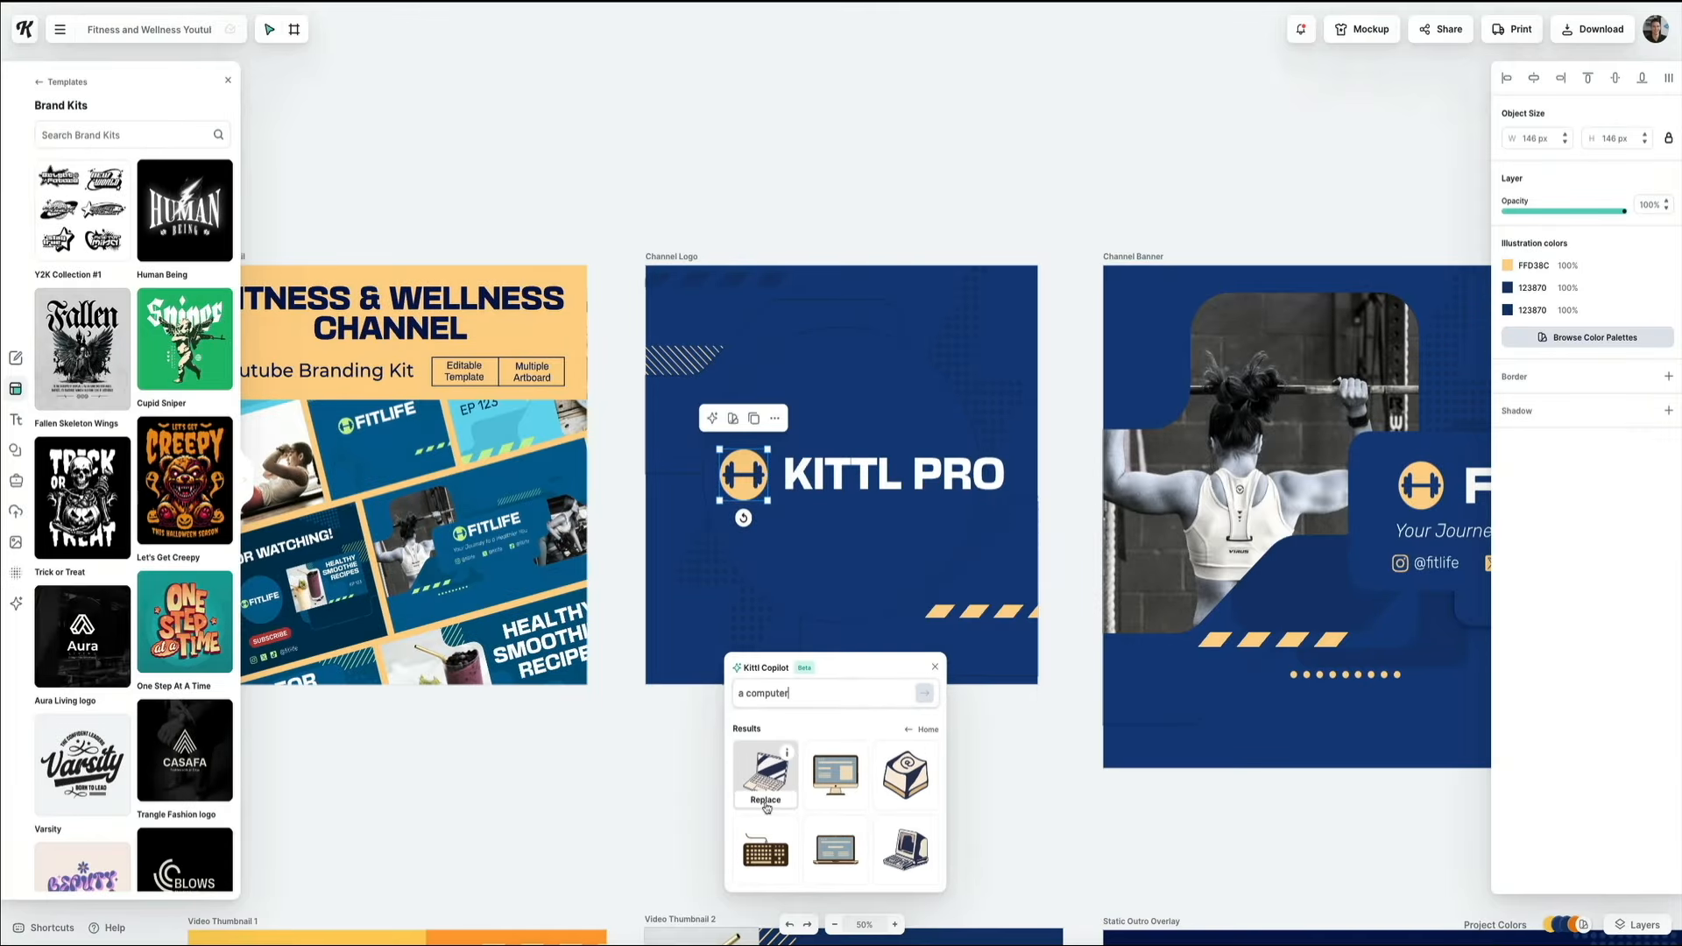
pyautogui.click(765, 800)
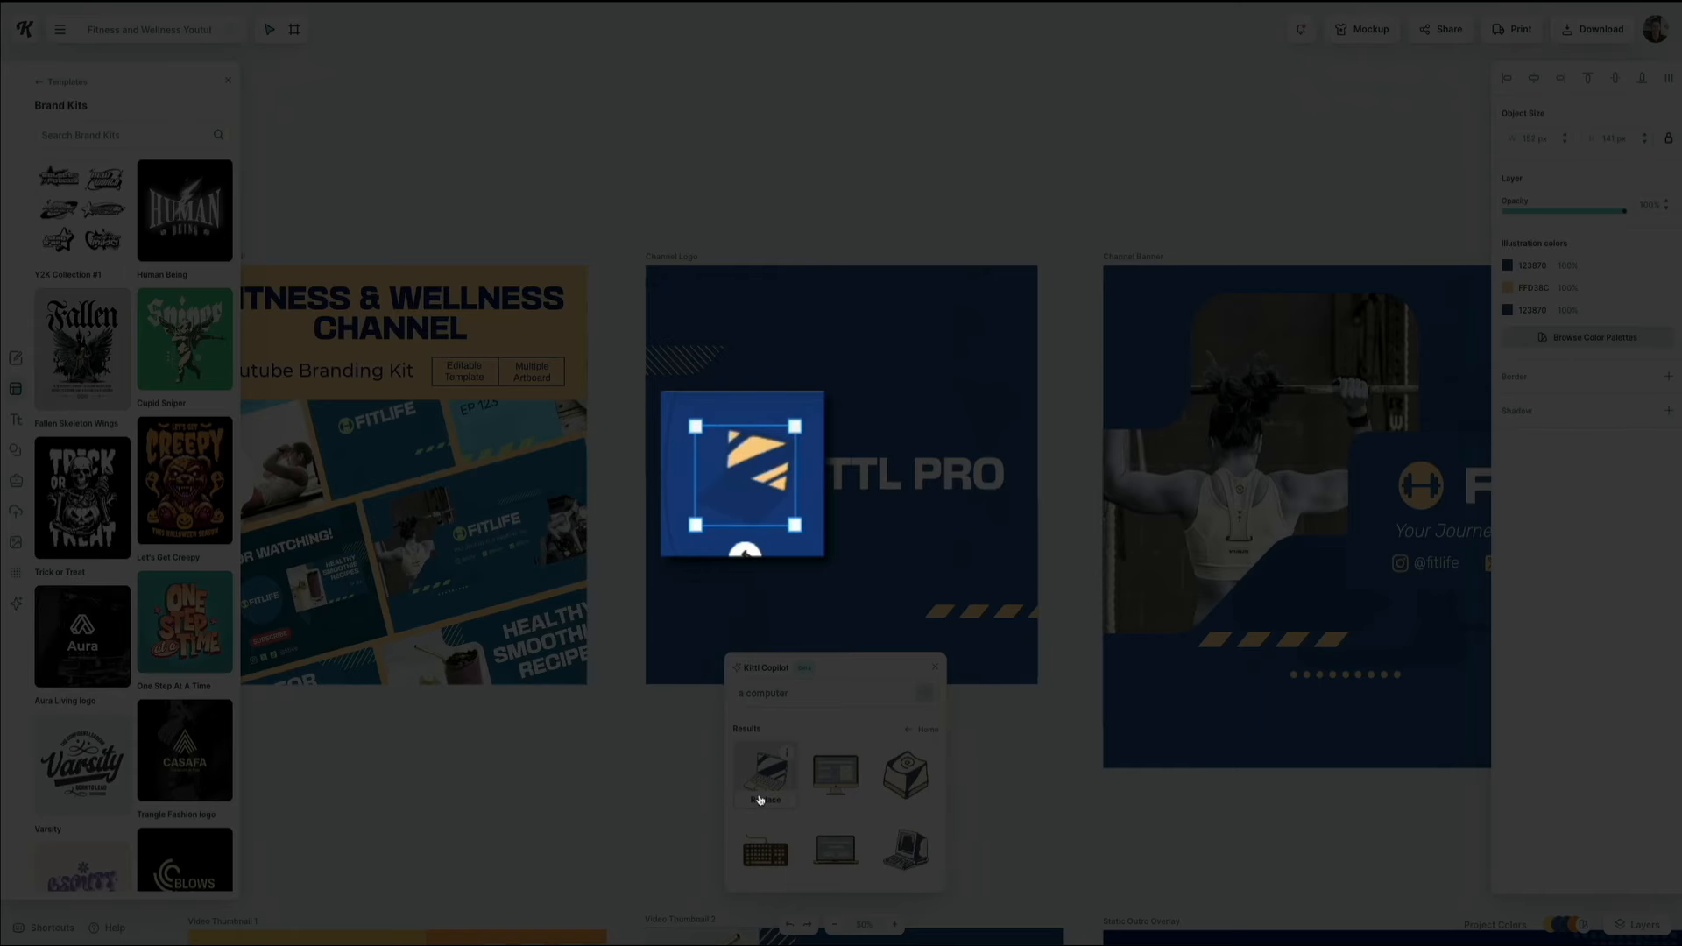
# Add the desktop monitor illustration, scale it to about 210 × 176 px, and place it beside KITTL PRO instead of the previous icon.
pyautogui.click(816, 778)
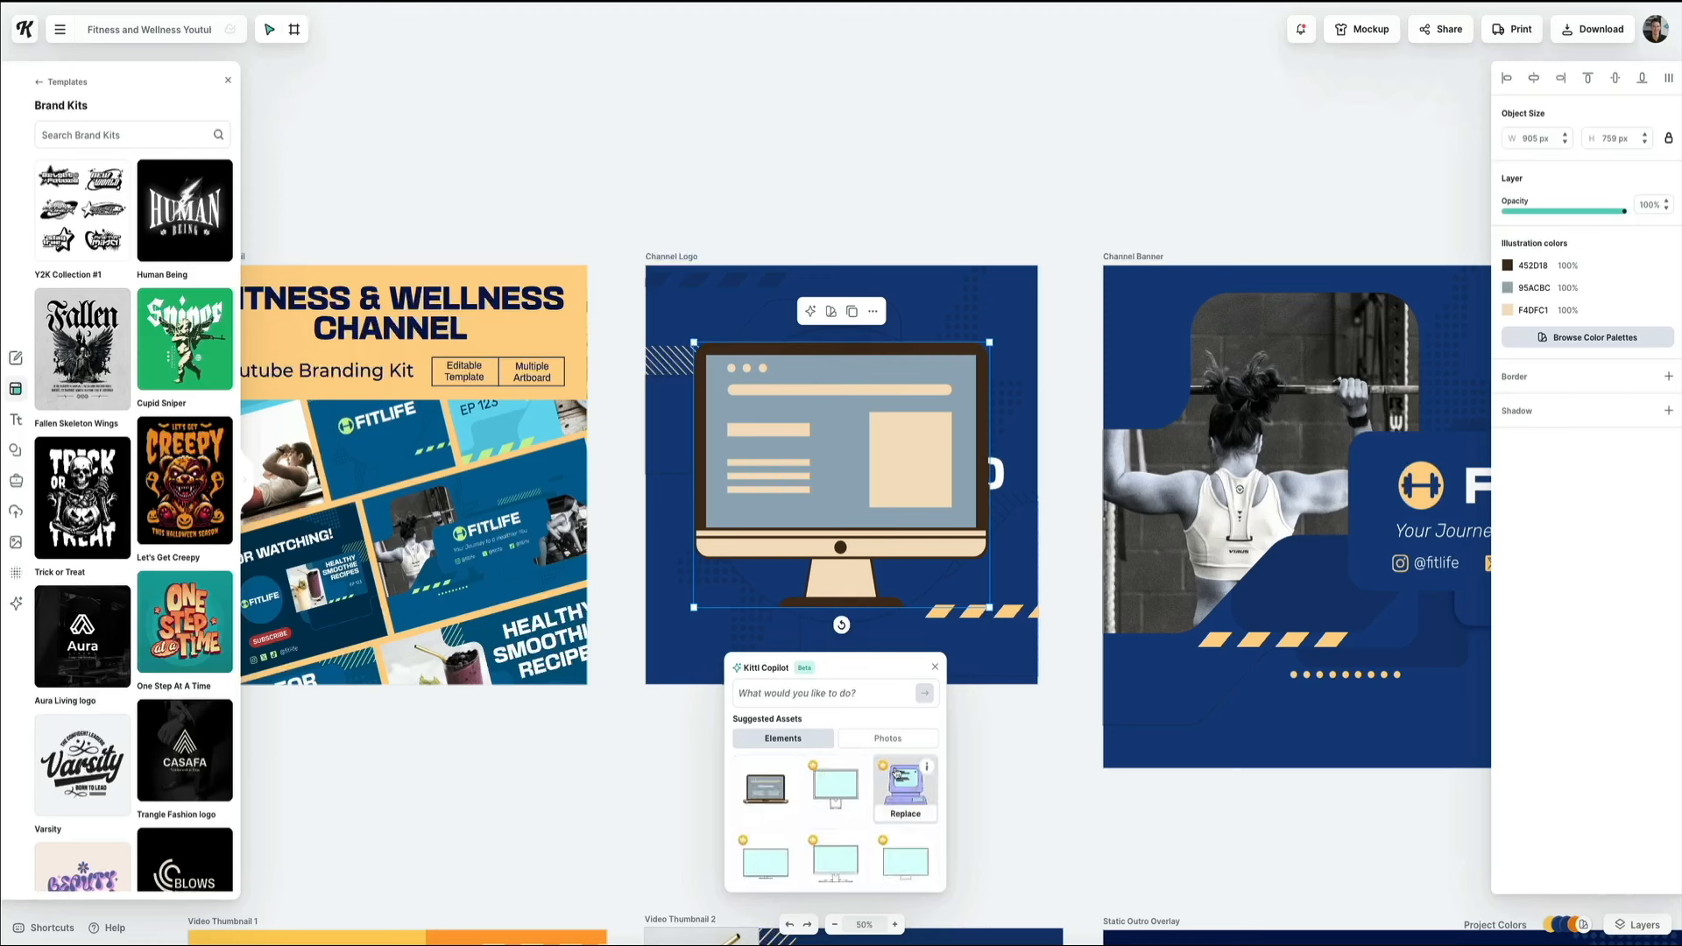
pyautogui.moveTo(989, 342); pyautogui.dragTo(781, 526)
pyautogui.click(749, 471)
pyautogui.click(749, 471)
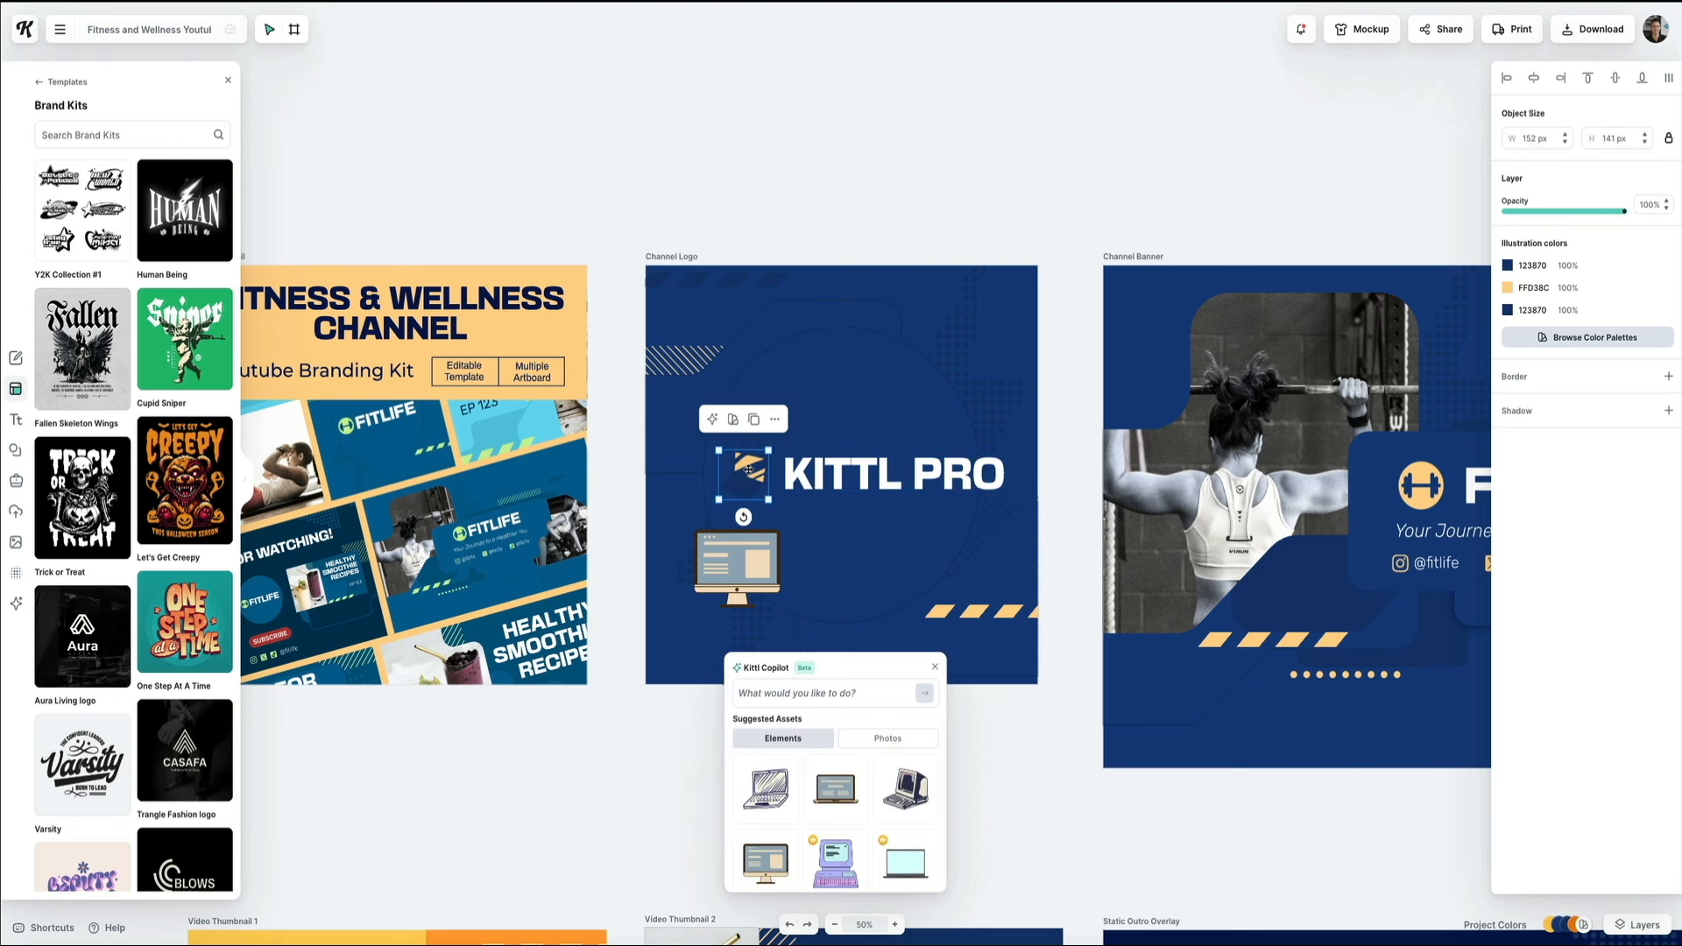
pyautogui.press('Delete')
pyautogui.moveTo(740, 565); pyautogui.dragTo(730, 479)
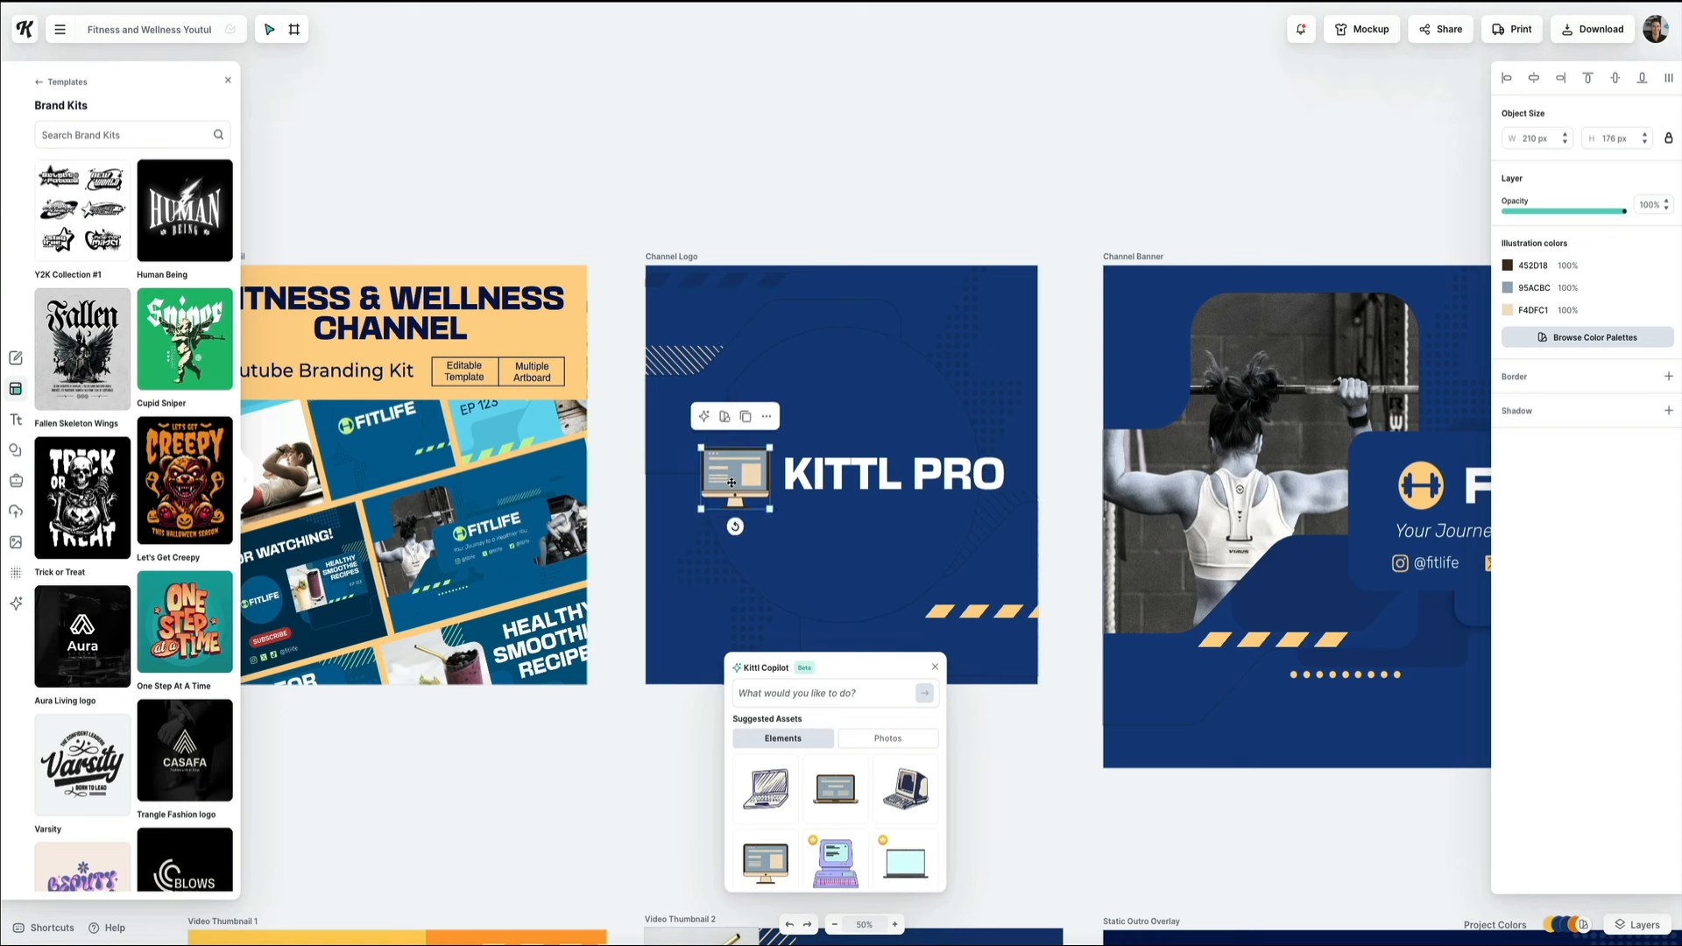
pyautogui.click(952, 403)
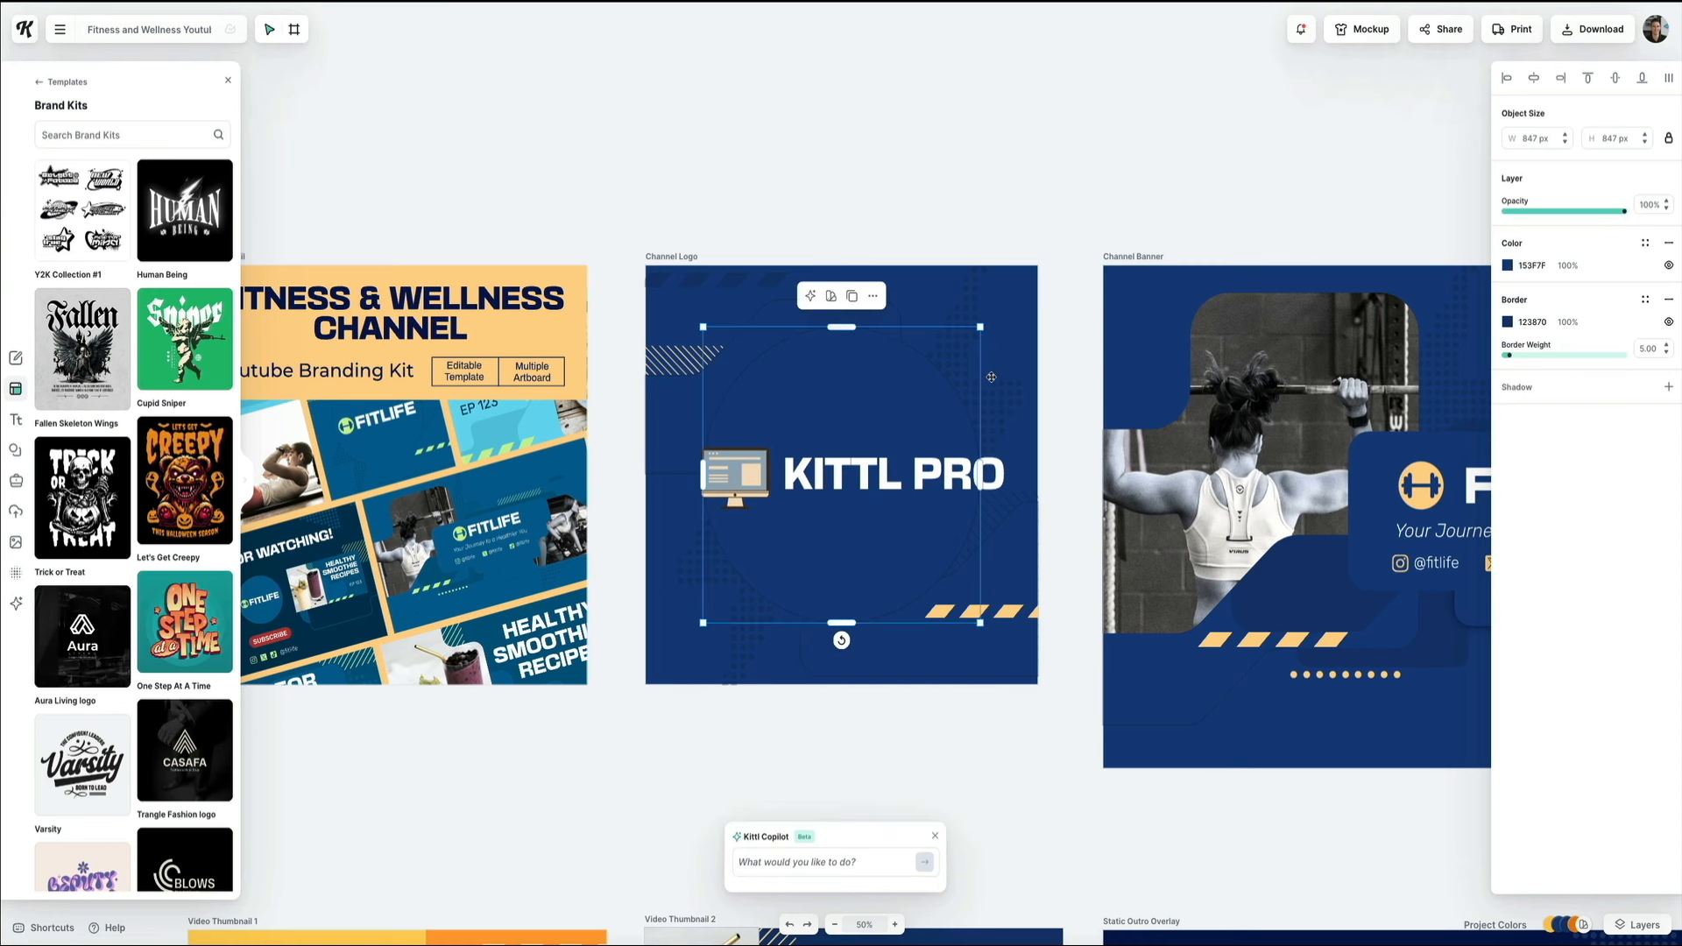
pyautogui.click(1063, 343)
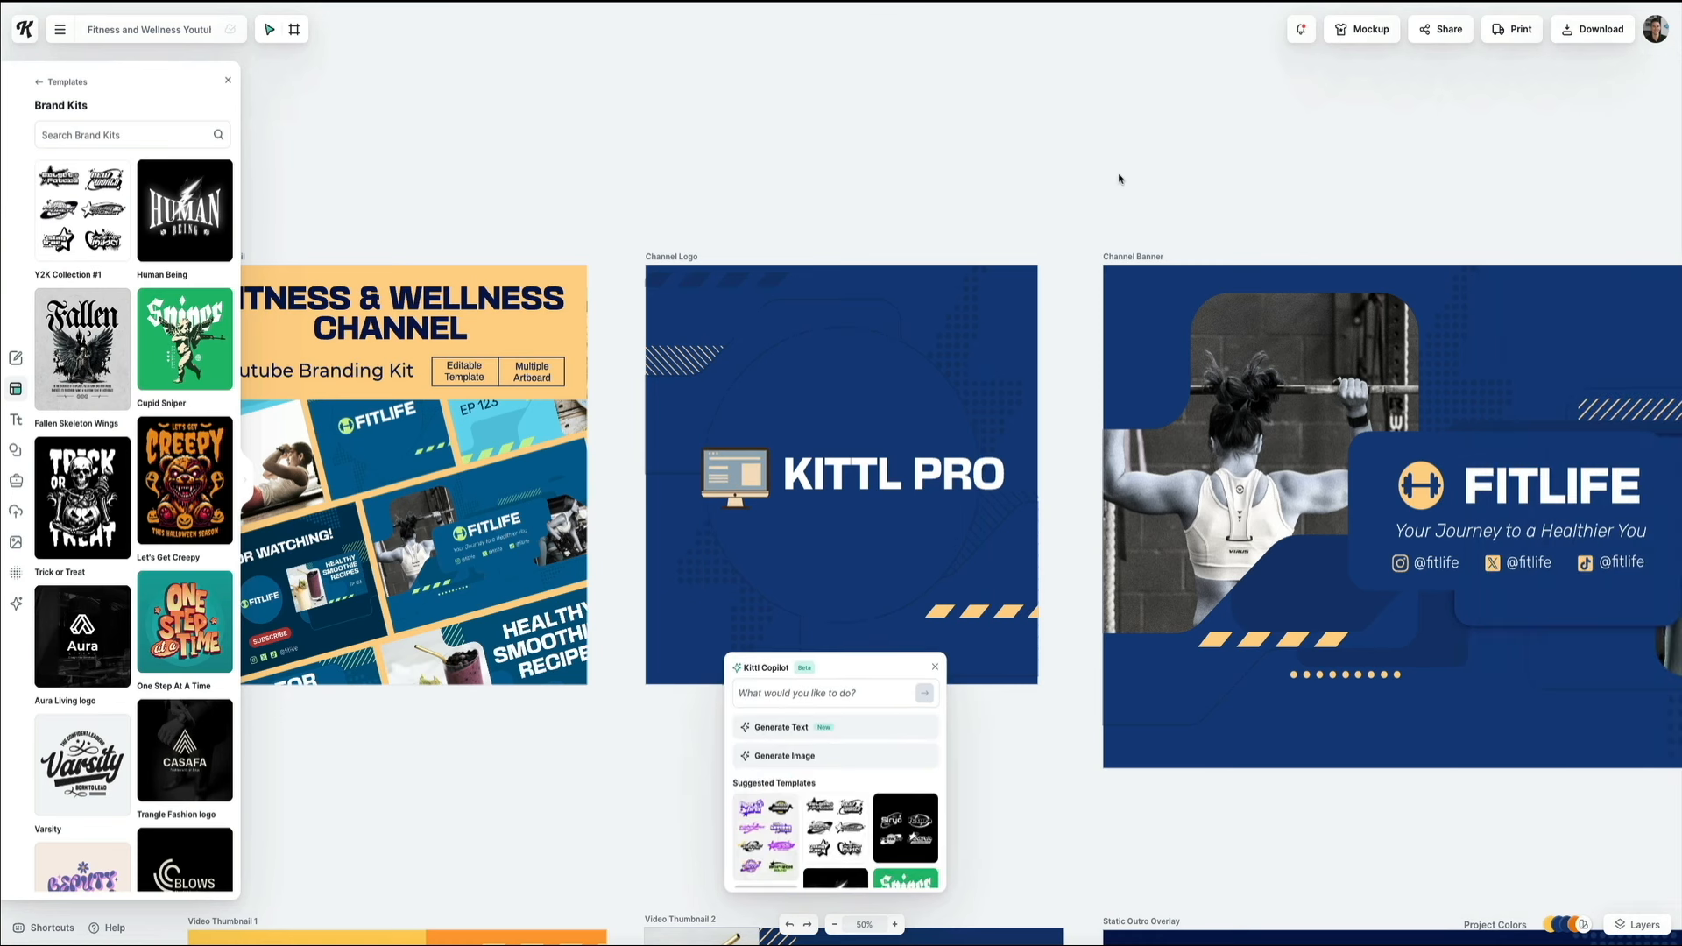
# Close Kittl Copilot and download the Channel Logo artboard as a 1200 × 1200 px PNG.
pyautogui.click(935, 668)
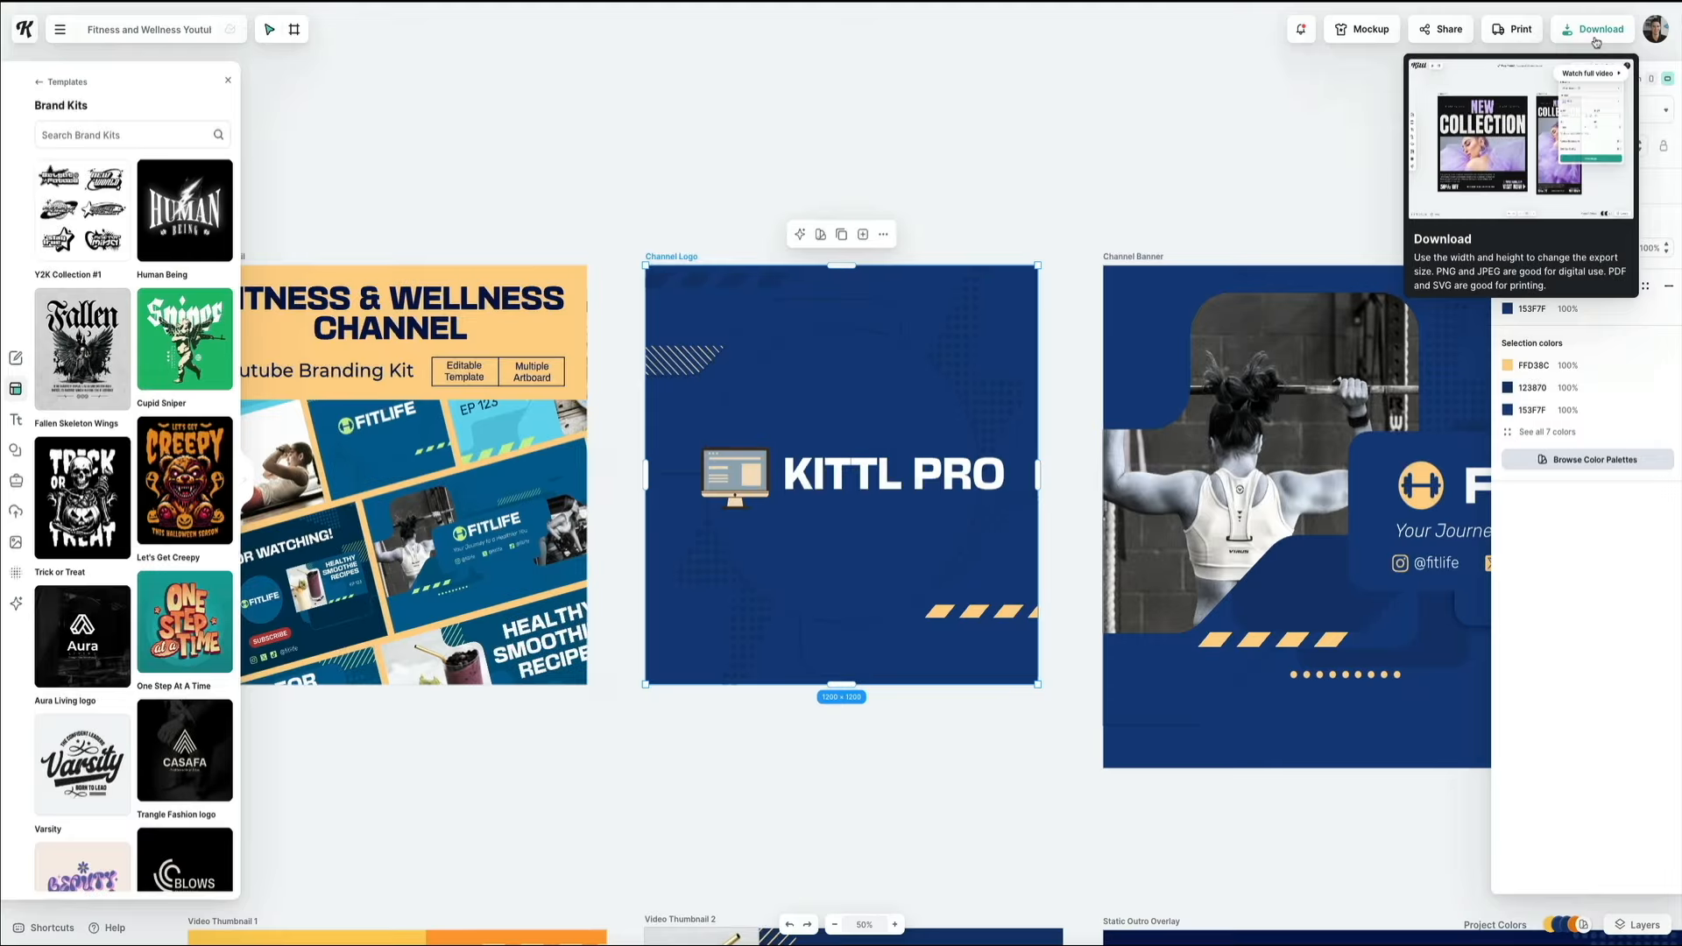
pyautogui.click(1594, 35)
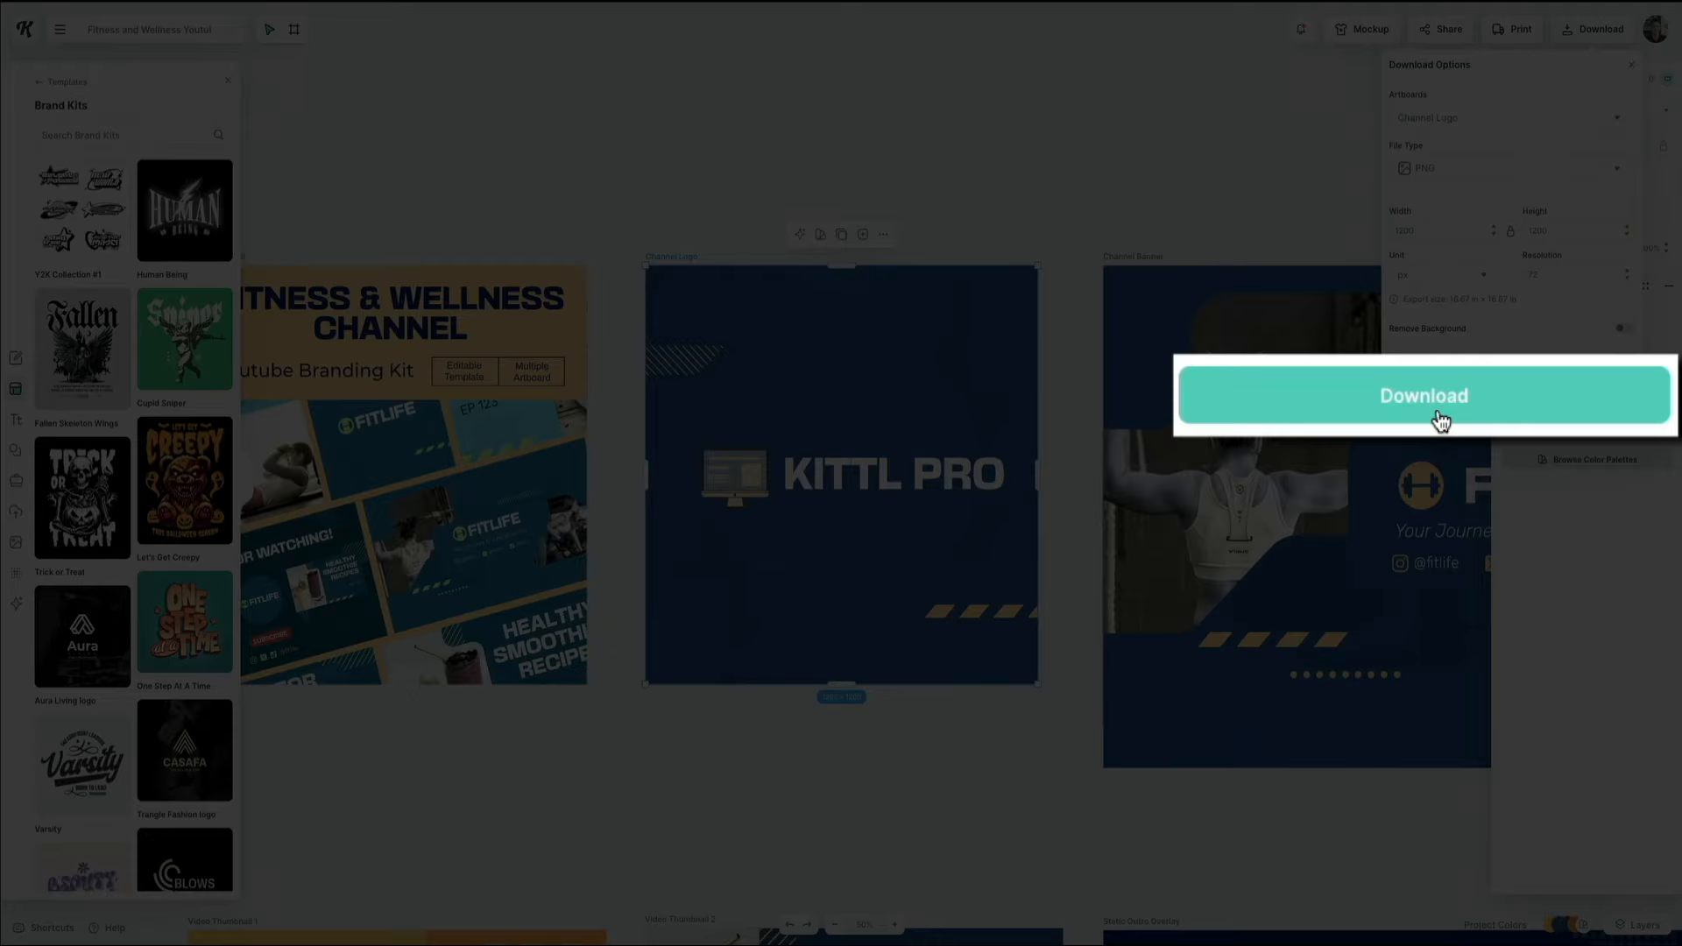
pyautogui.click(1489, 396)
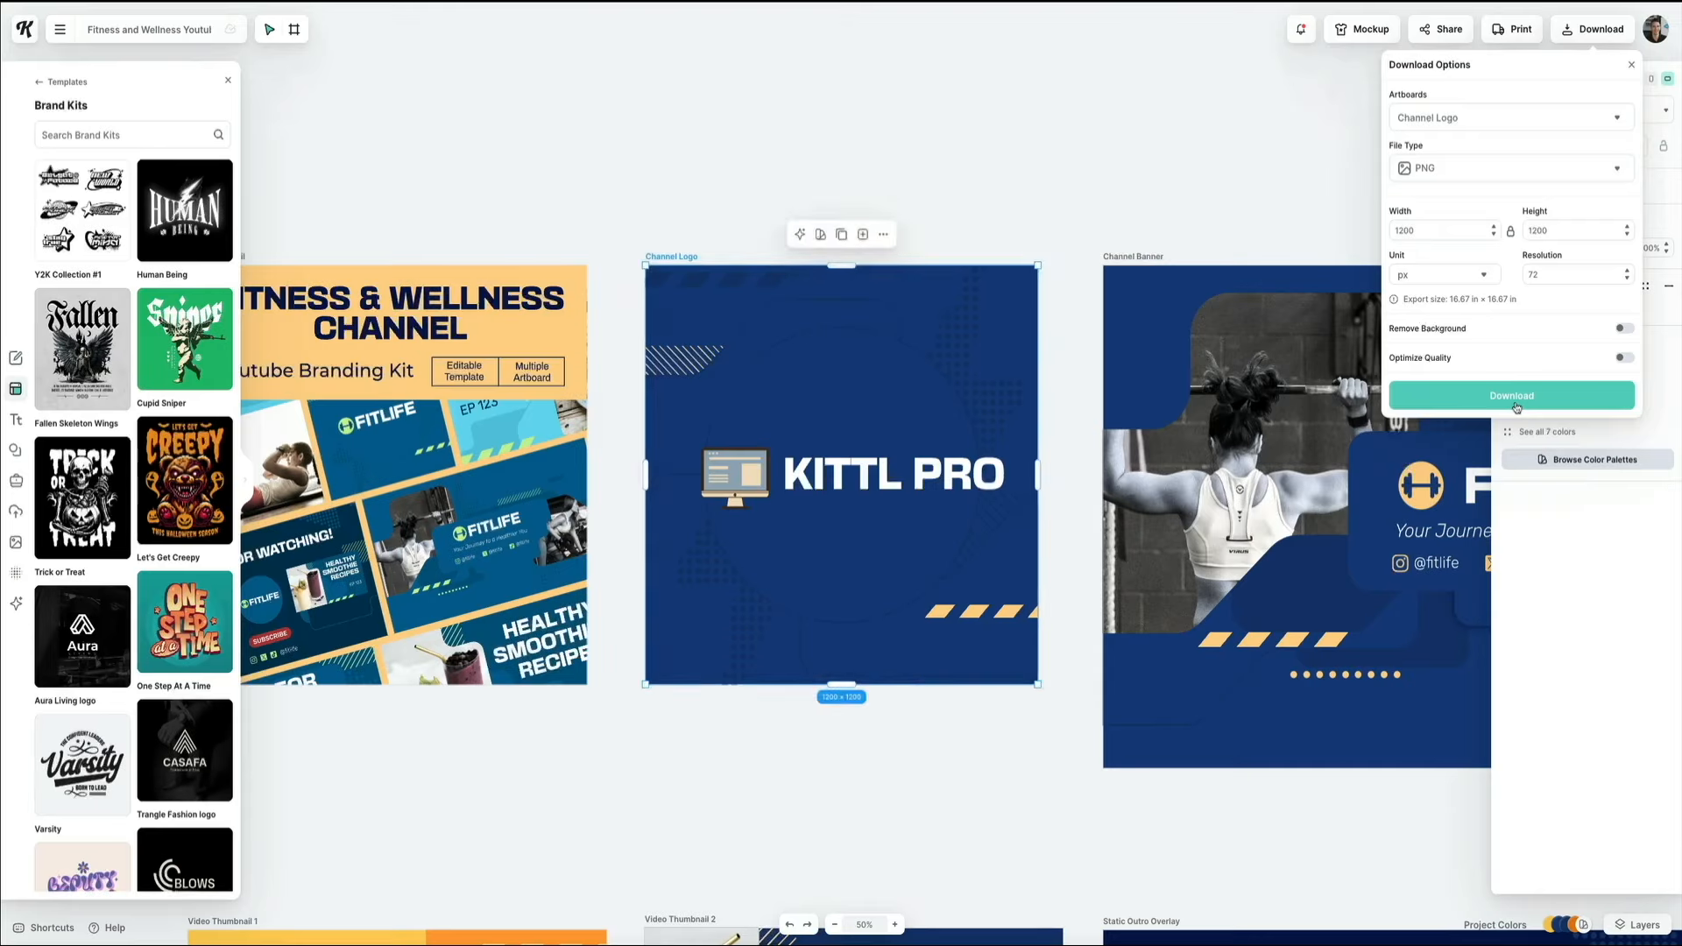
# Switch to the WordPress Home page editor and replace the image beside "We design and develop memorable experiences" with an upload of Channel Logo.png.
pyautogui.click(1080, 197)
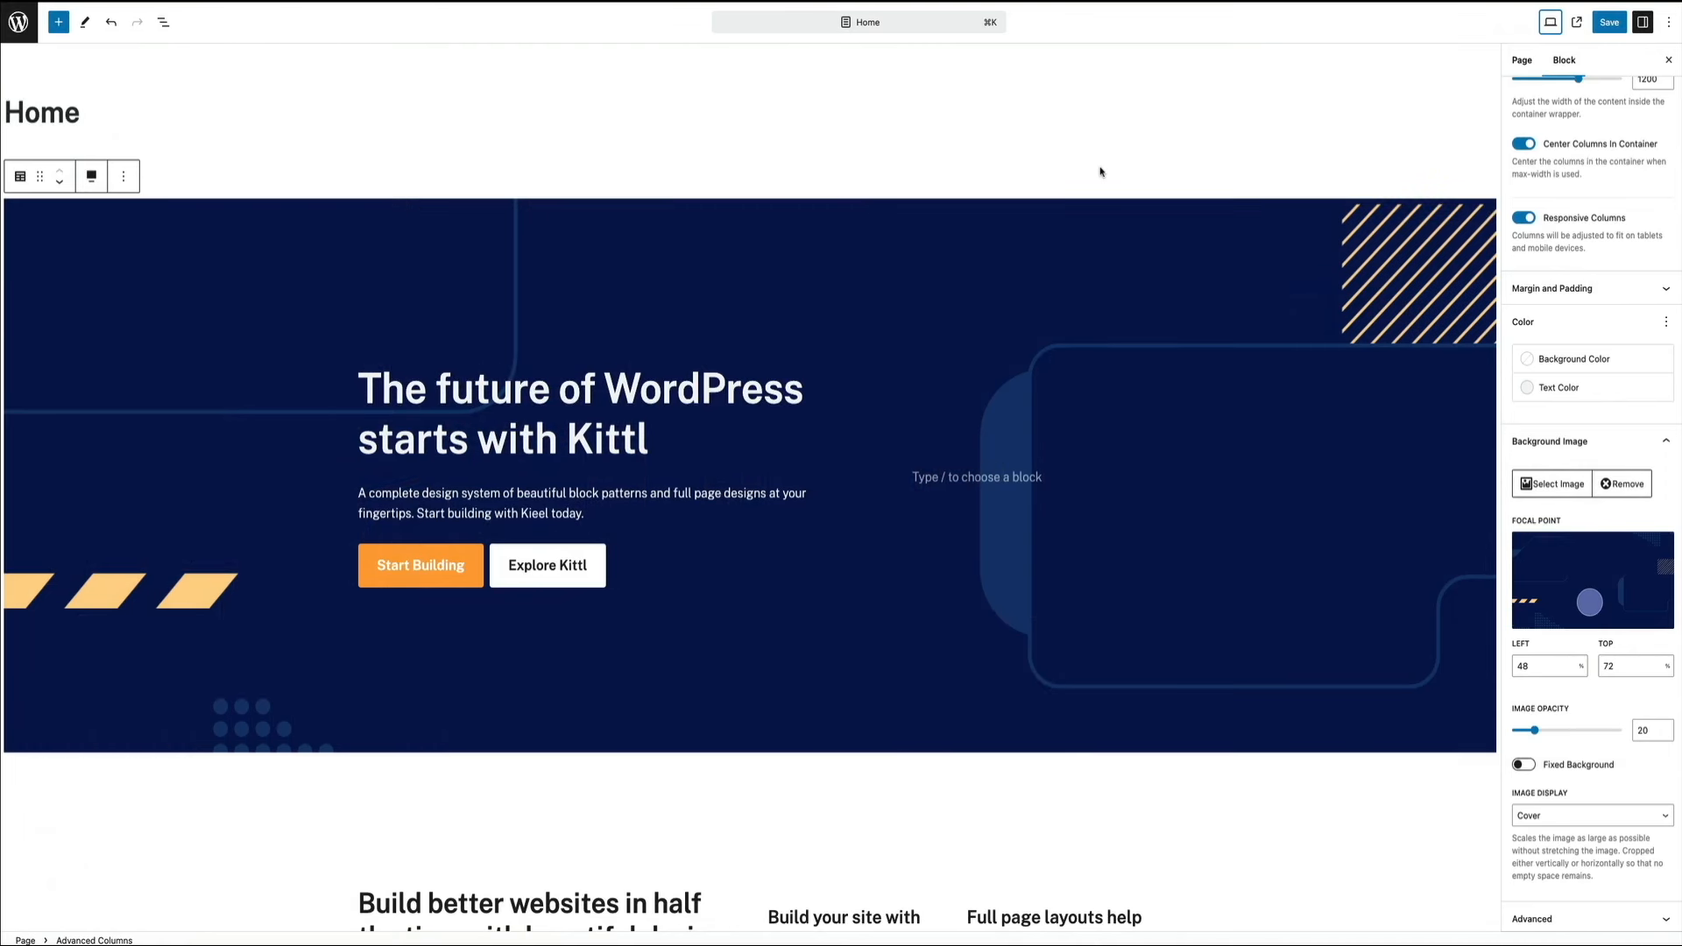
pyautogui.scroll(-9, 1101, 172)
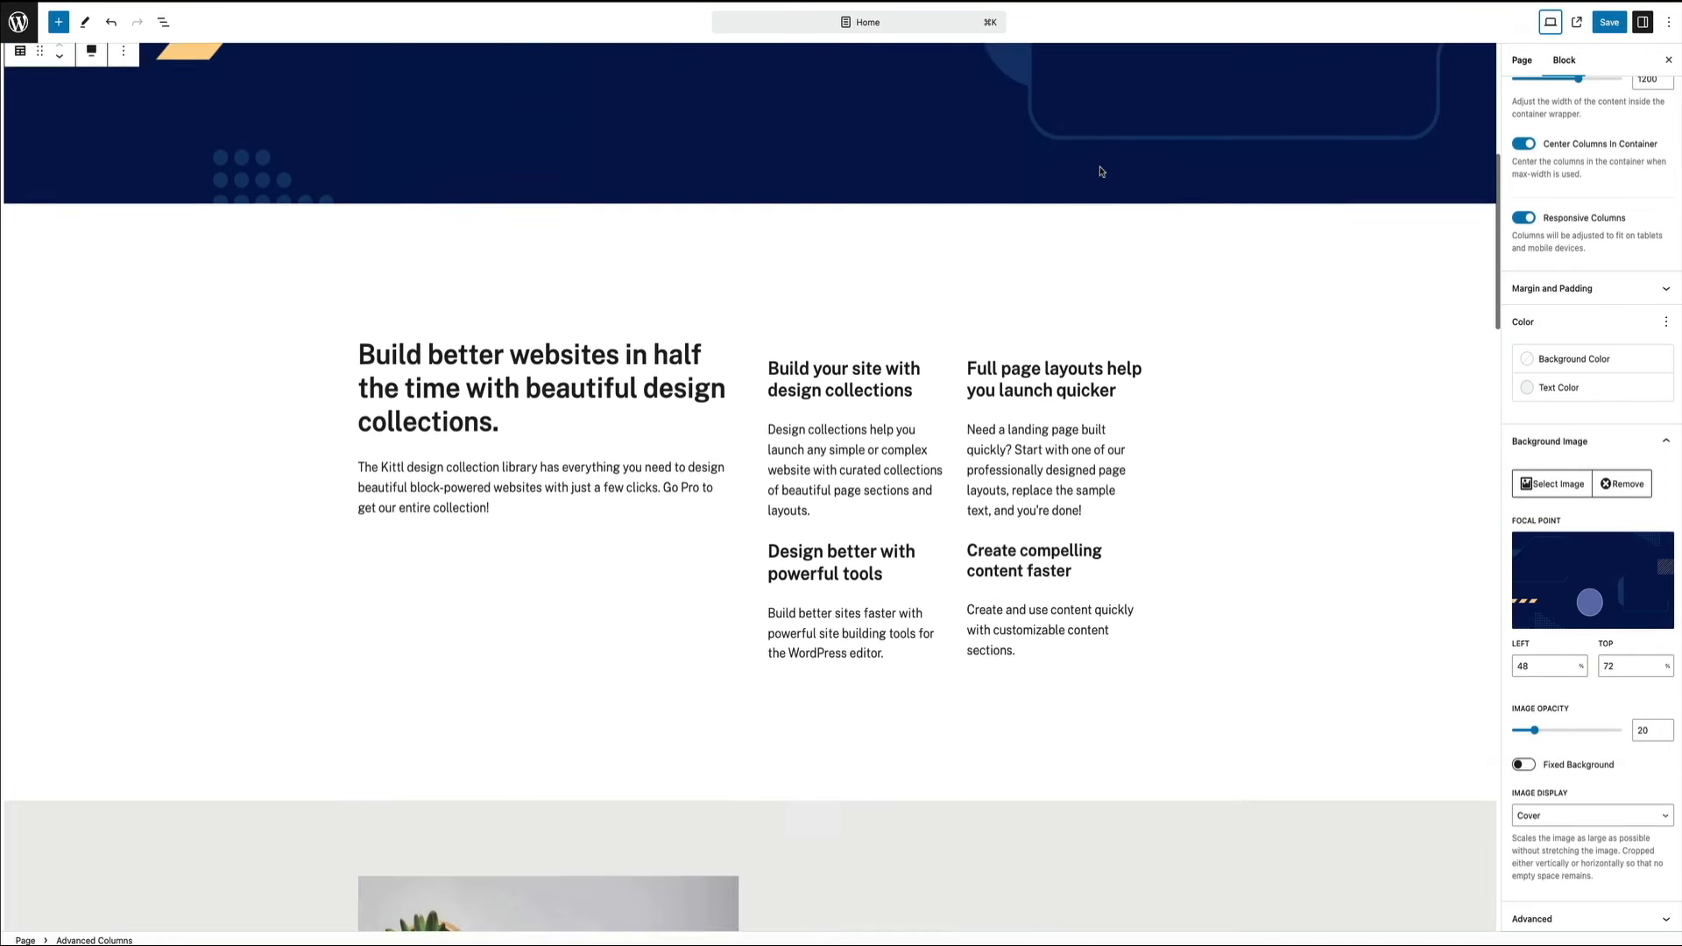
pyautogui.scroll(-5, 1101, 166)
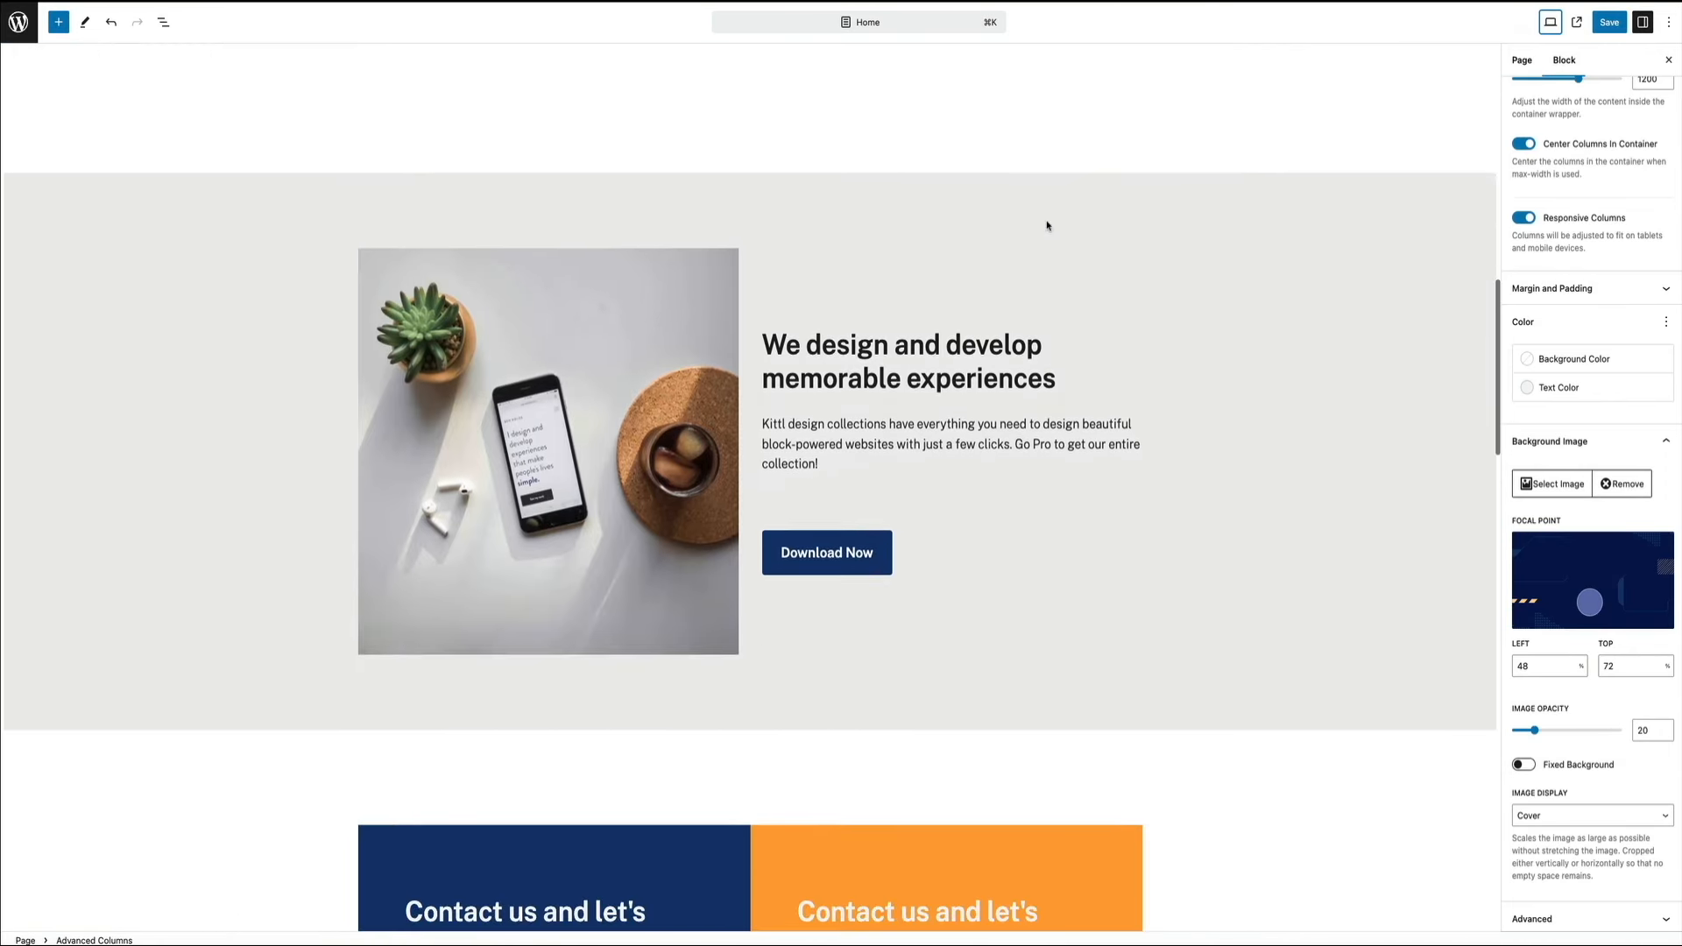
pyautogui.click(609, 396)
pyautogui.click(657, 233)
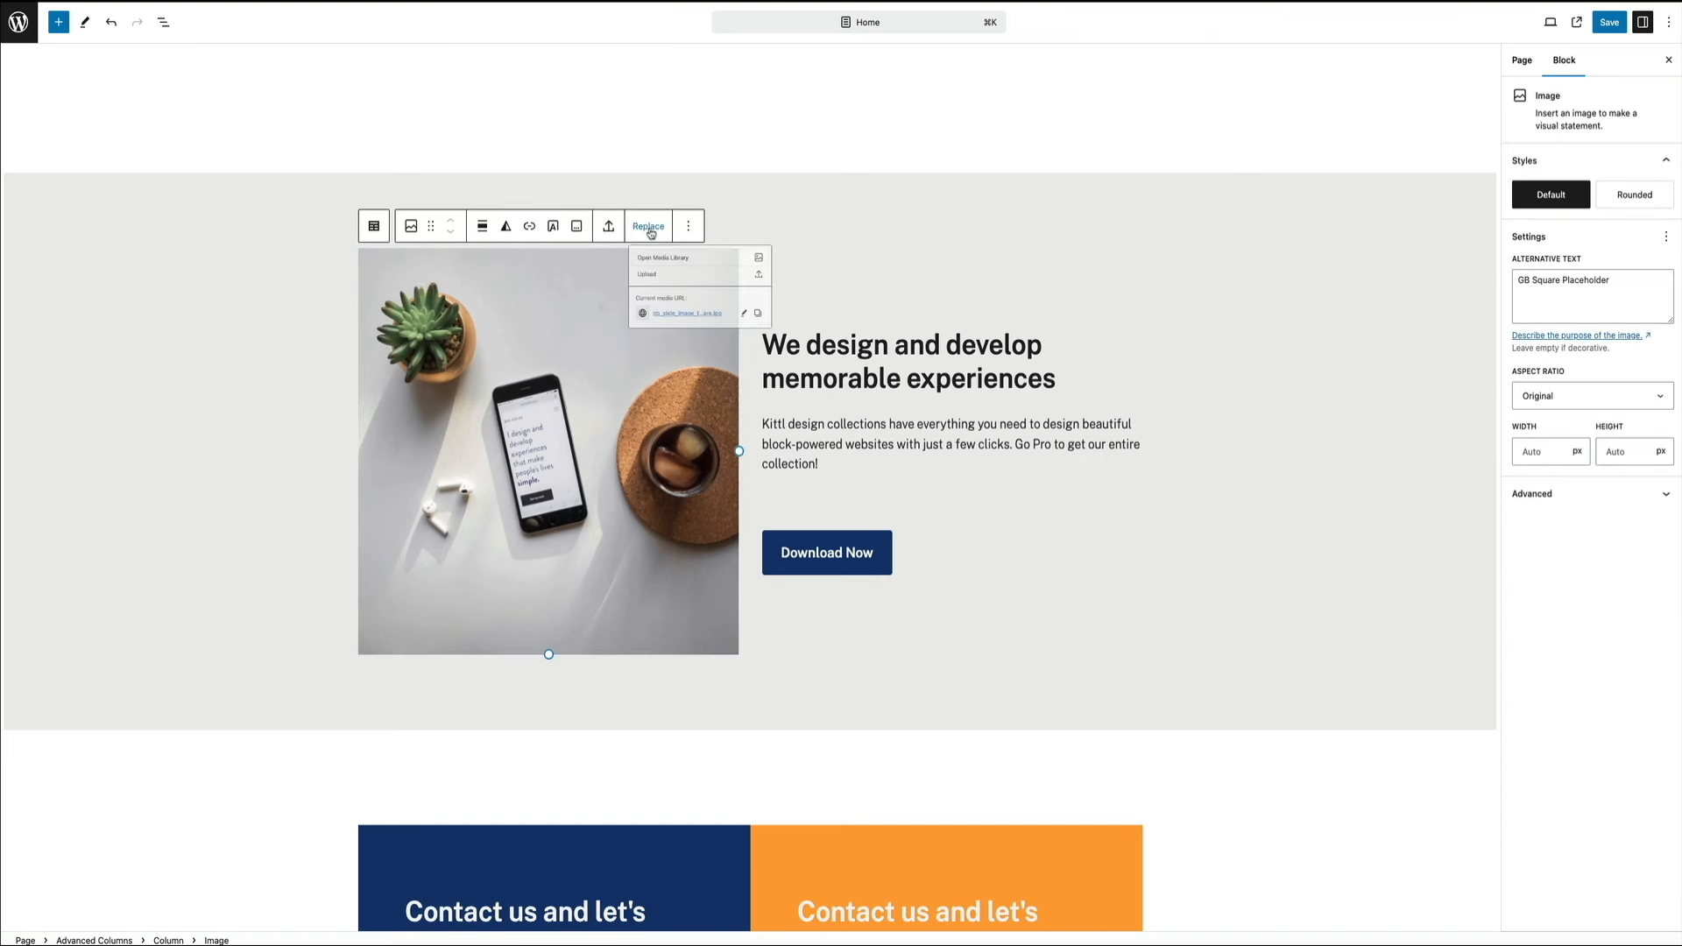
pyautogui.click(669, 292)
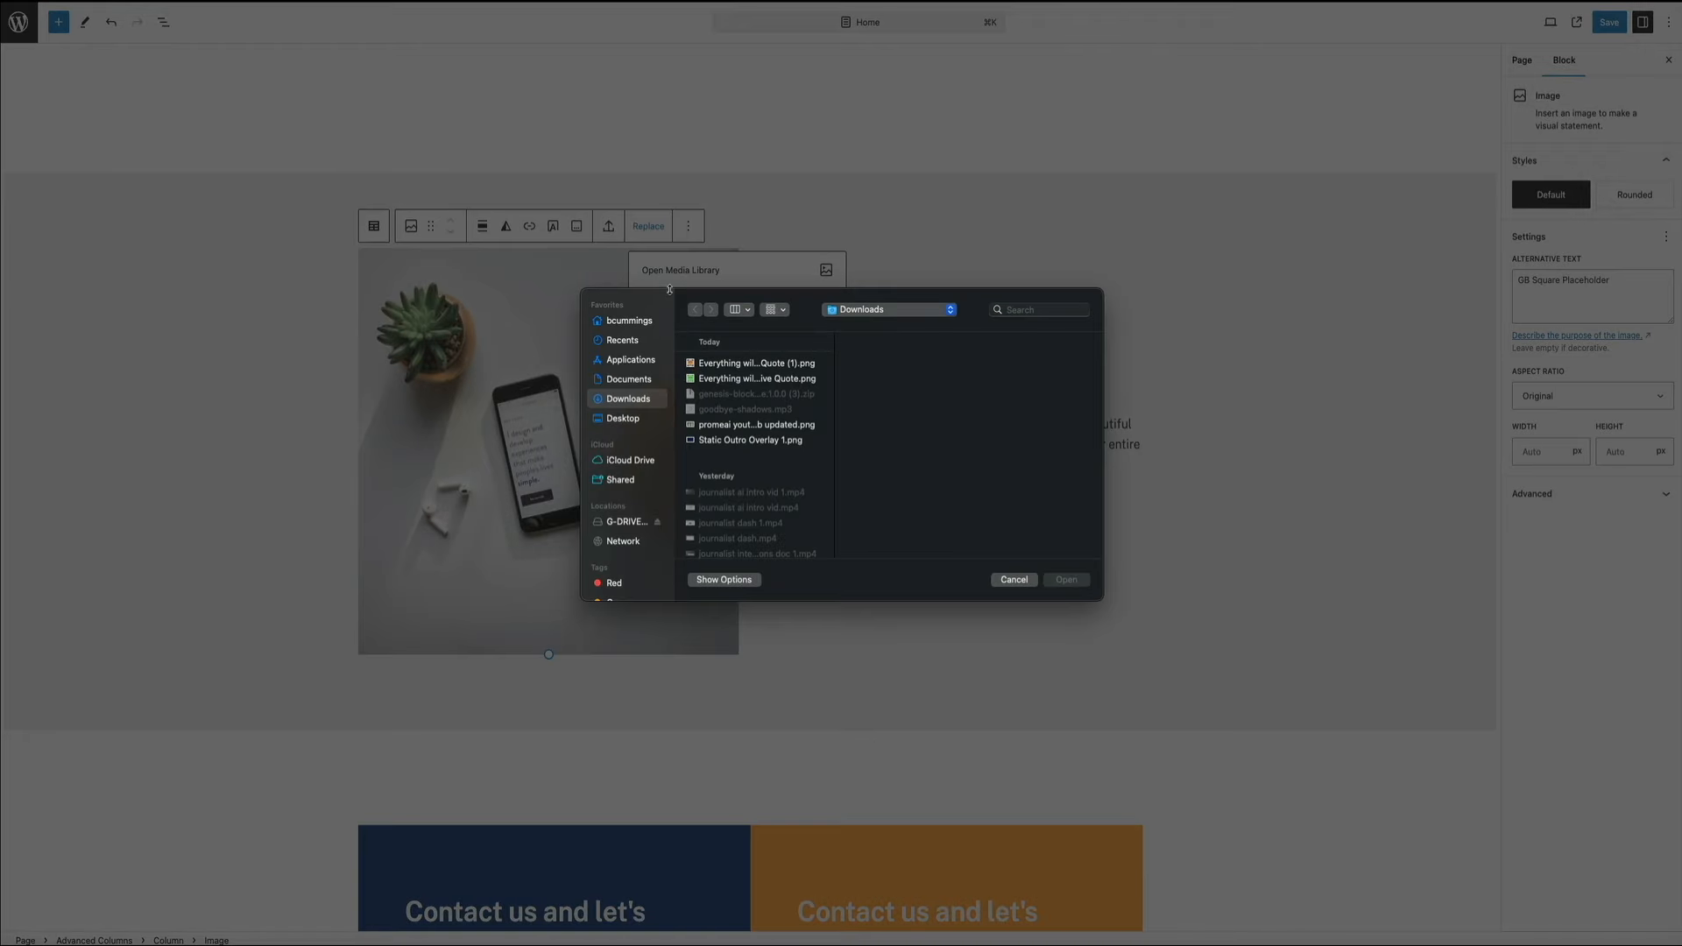
pyautogui.click(730, 363)
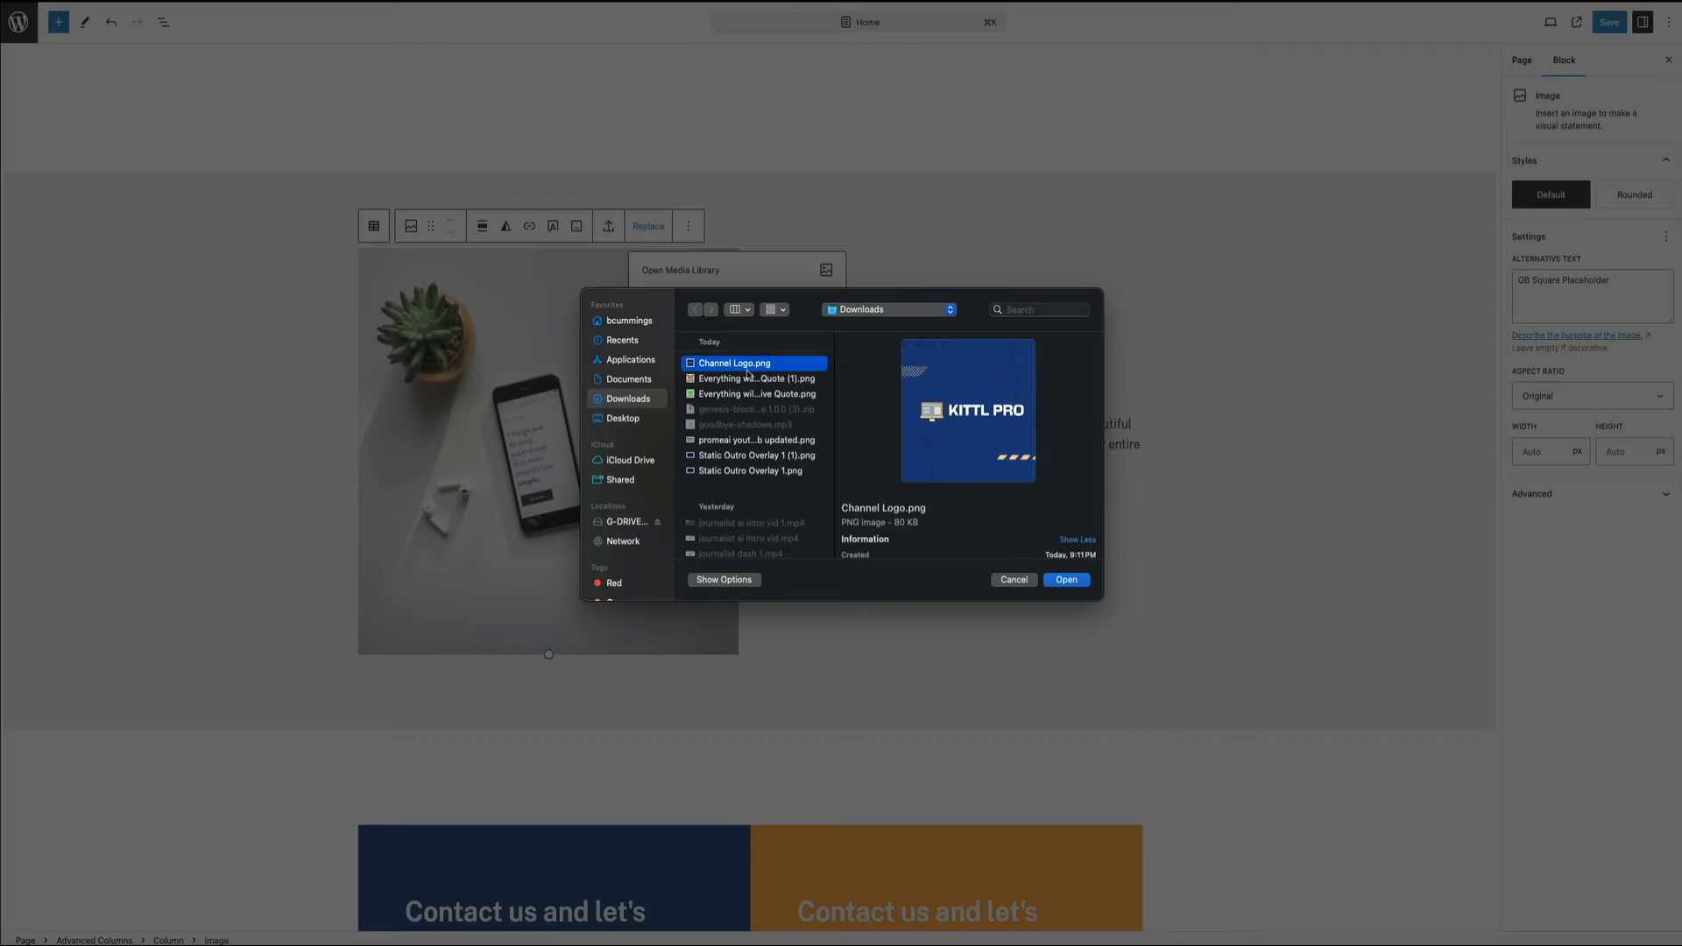
pyautogui.click(1067, 582)
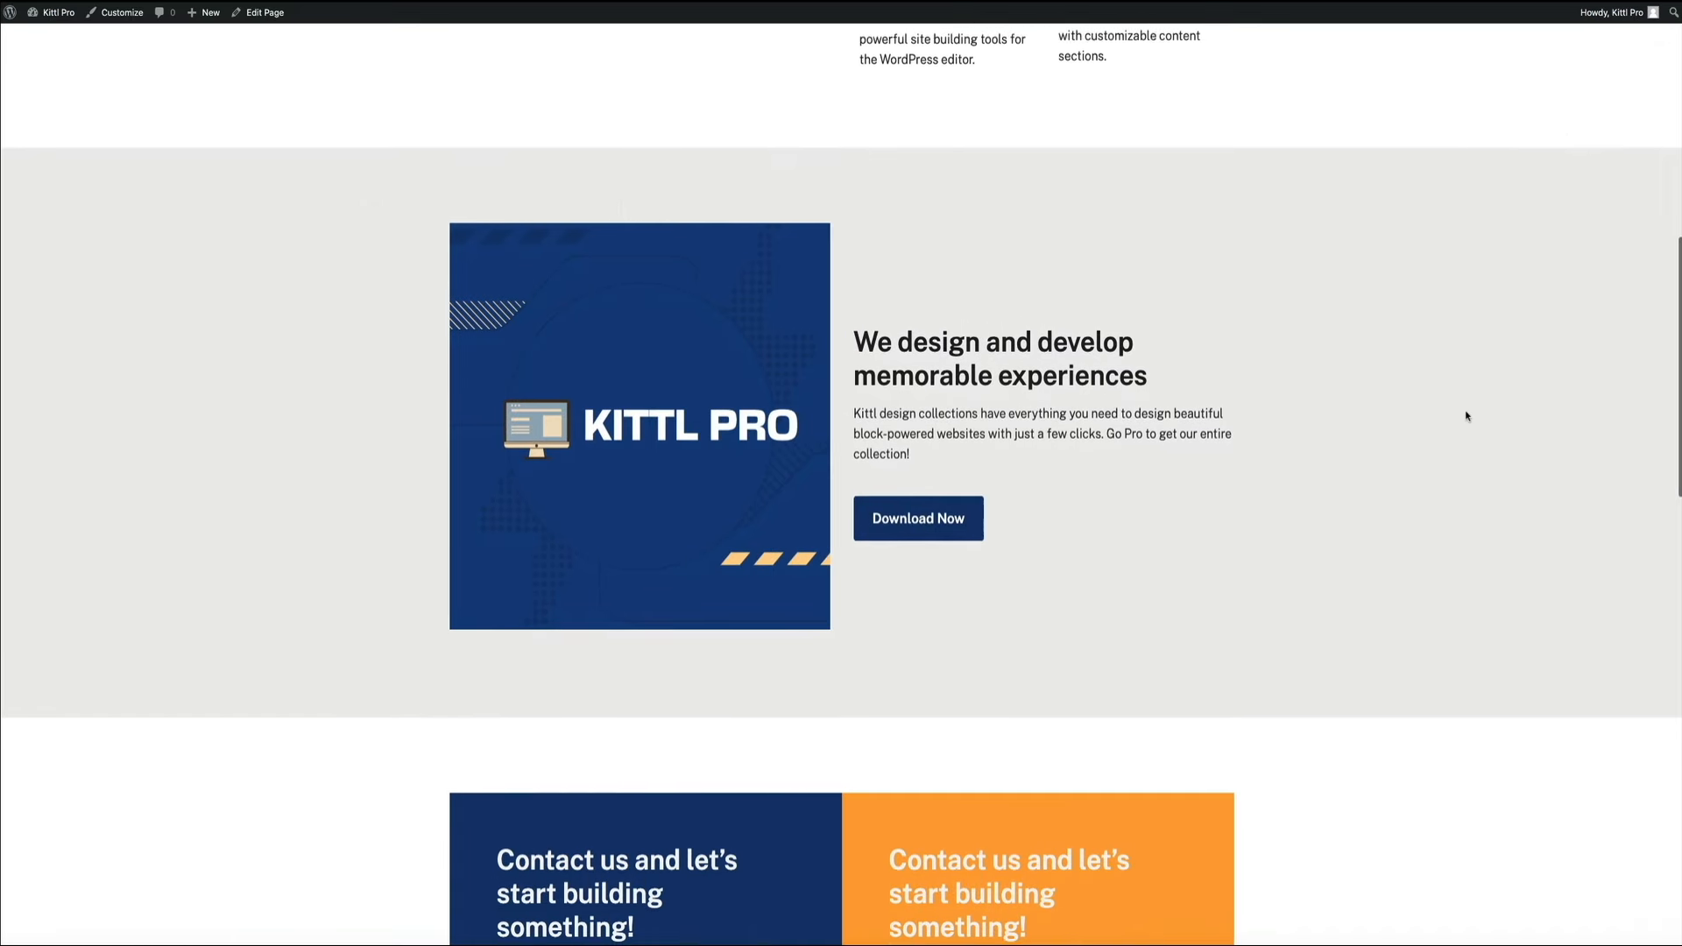
# Review the published home page, checking the logo image section, the contact columns and the hero background.
pyautogui.scroll(-1, 1466, 414)
pyautogui.scroll(-1, 1467, 416)
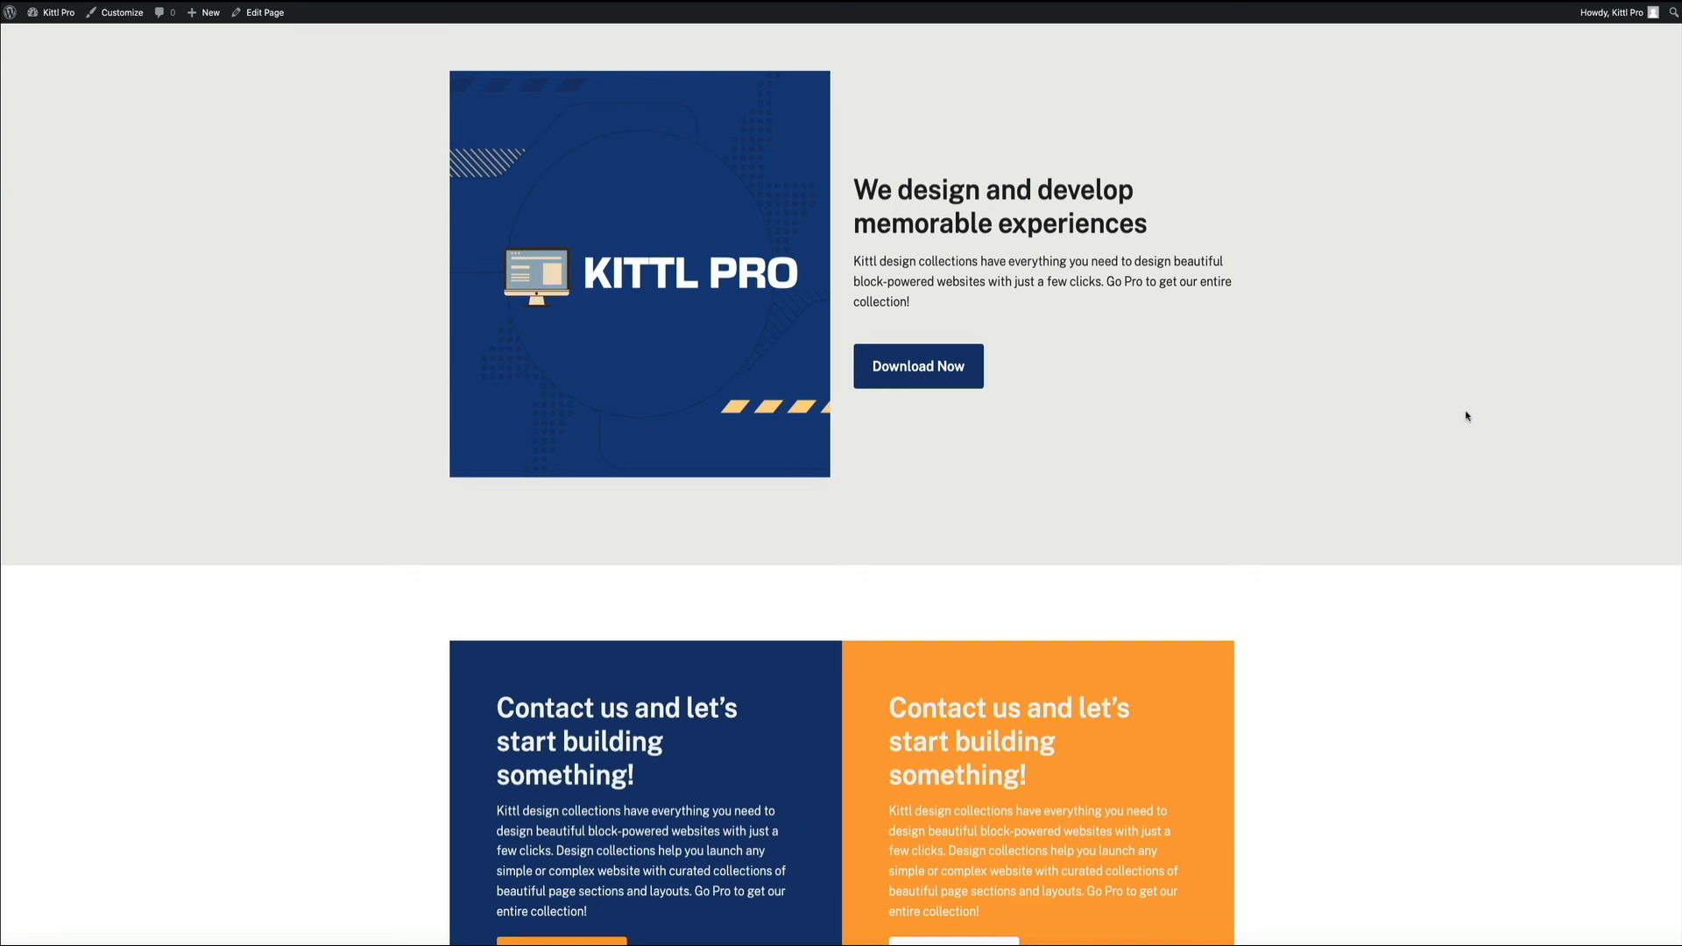
pyautogui.scroll(6, 1466, 416)
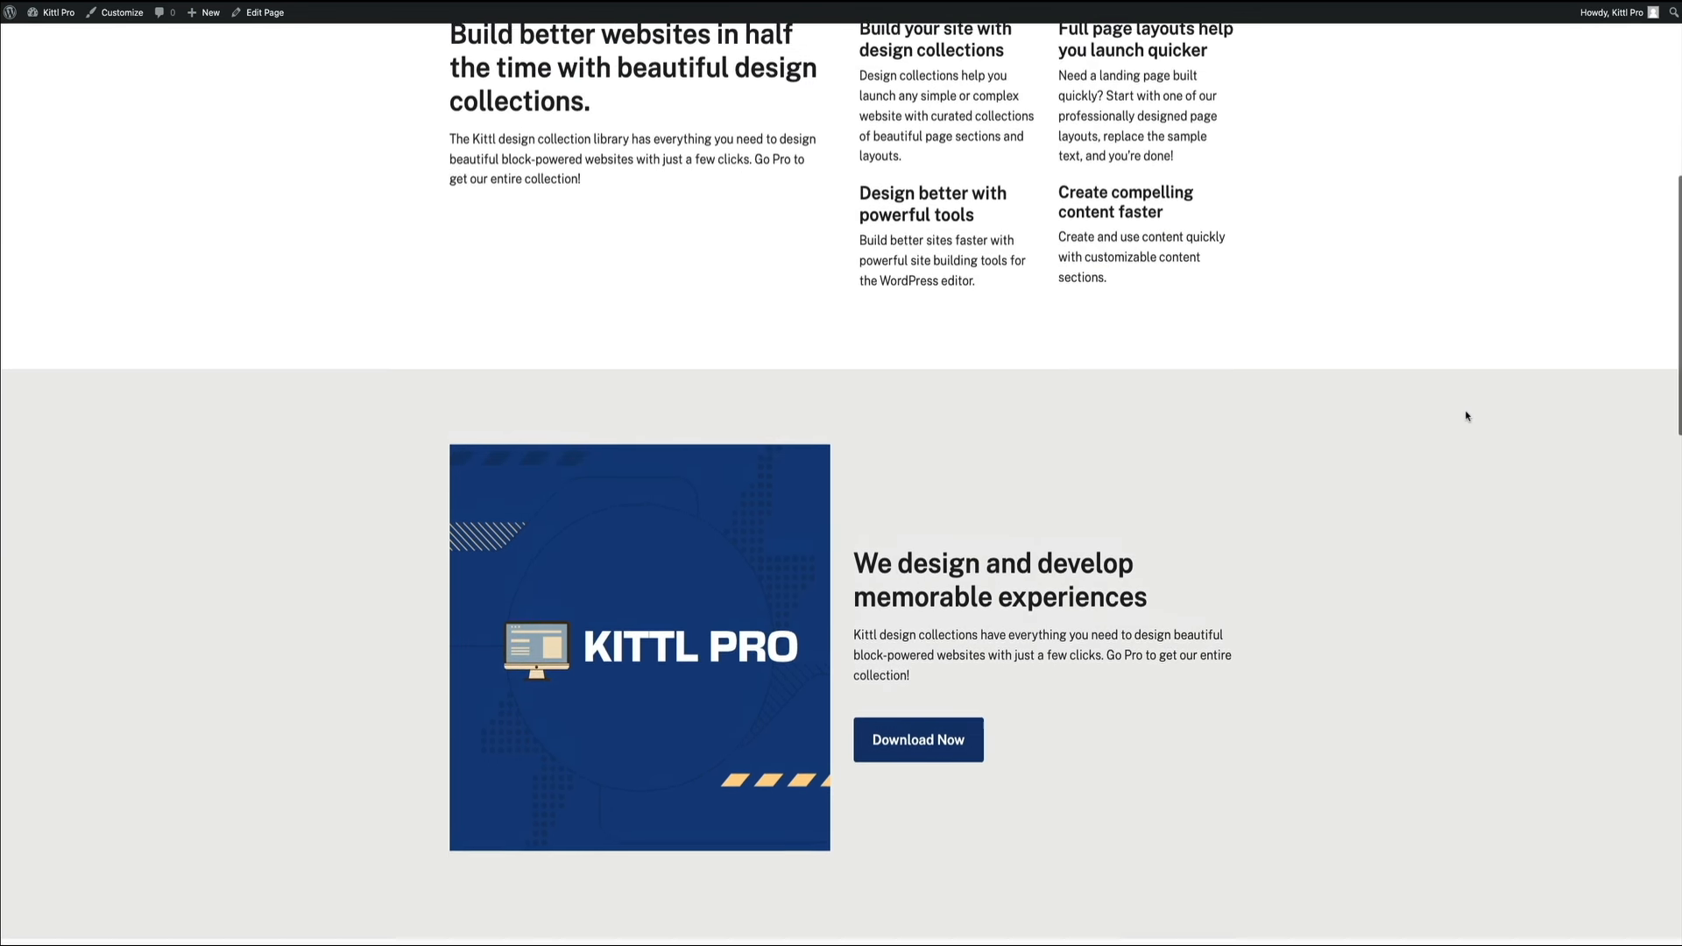
pyautogui.scroll(5, 1466, 416)
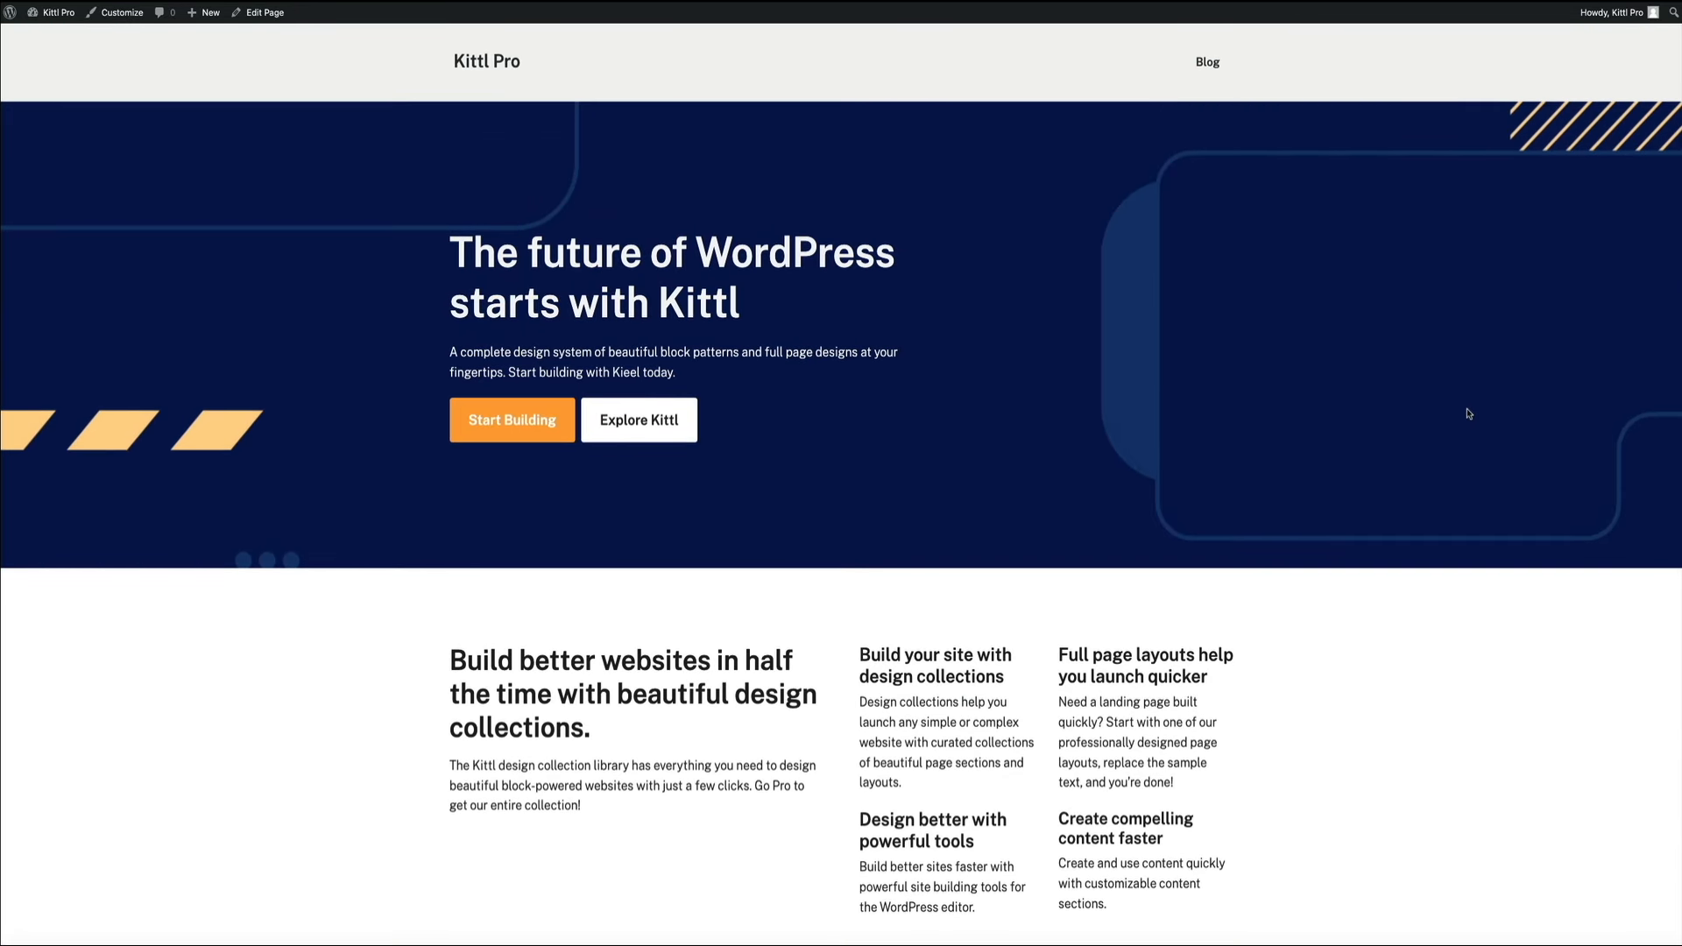
pyautogui.scroll(-7, 1468, 414)
pyautogui.scroll(6, 1468, 413)
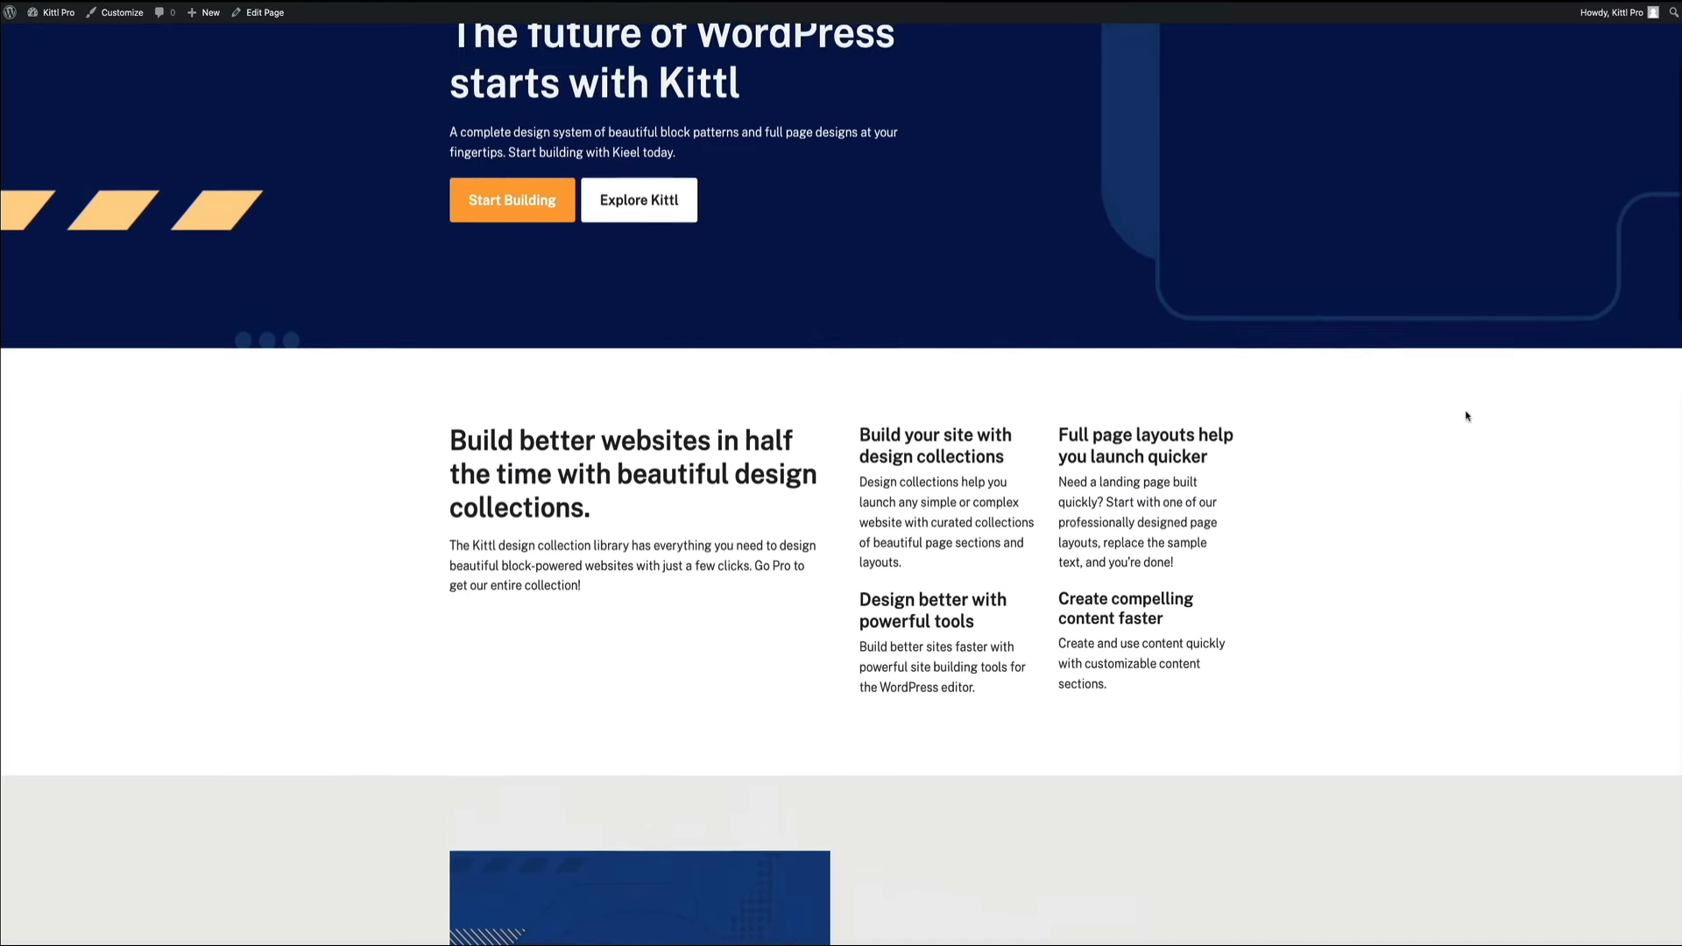
# Open the site's Blog page and look through its posts and their featured images.
pyautogui.scroll(2, 1468, 416)
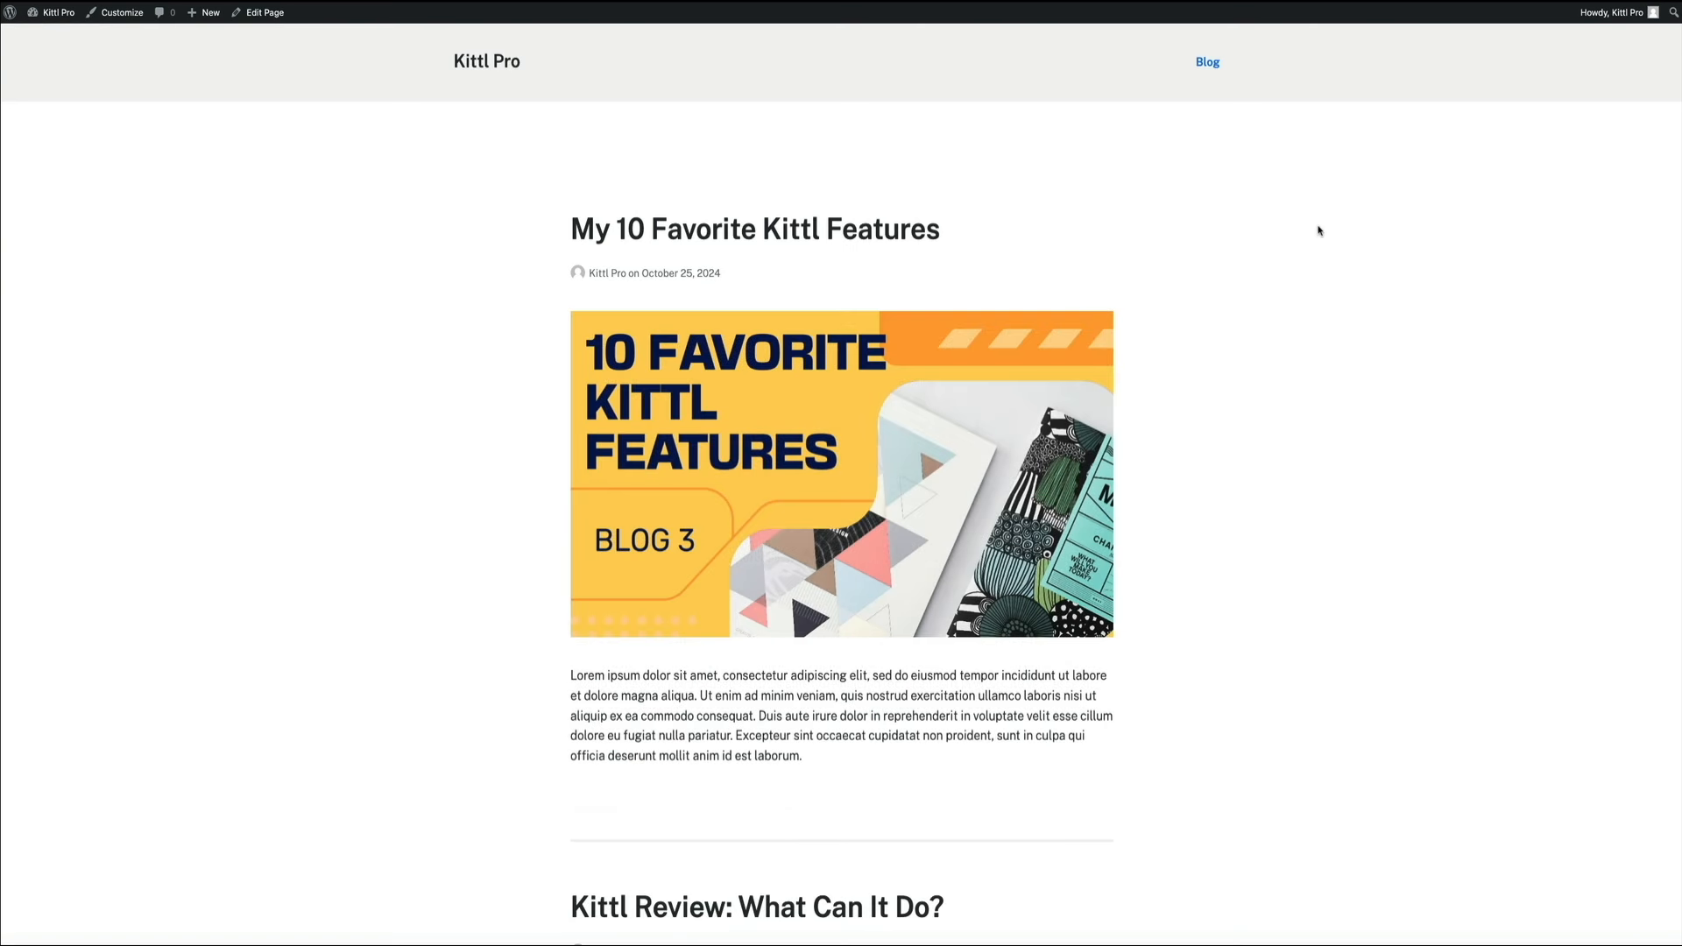
pyautogui.scroll(-3, 1319, 230)
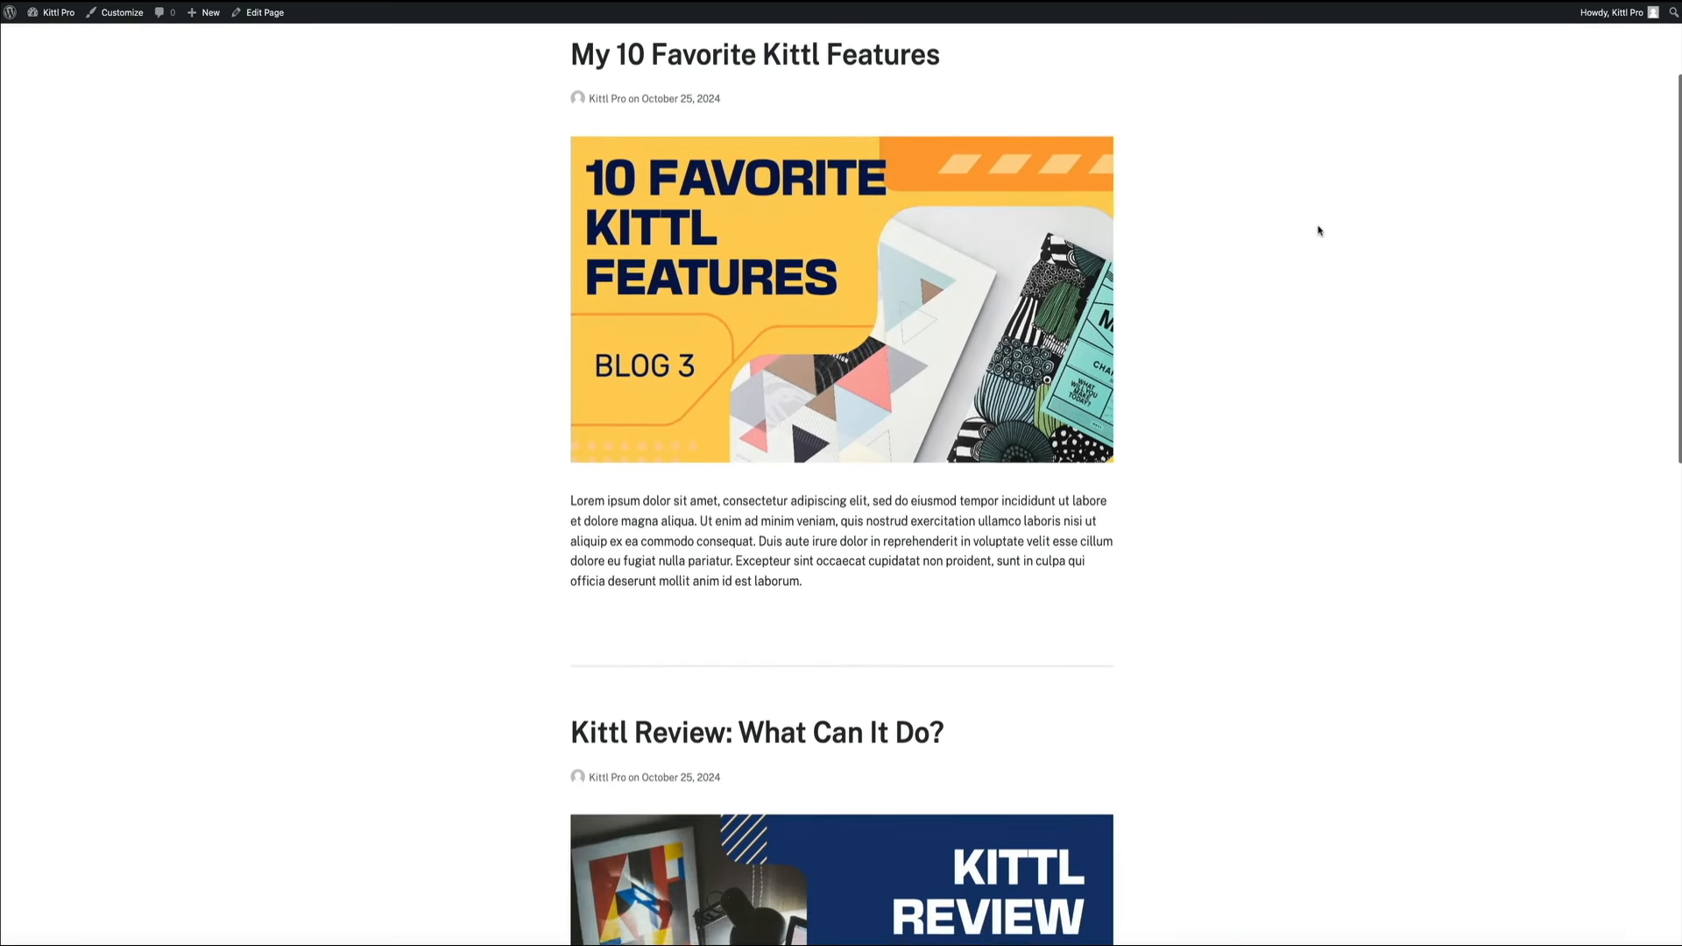
pyautogui.scroll(-3, 1318, 230)
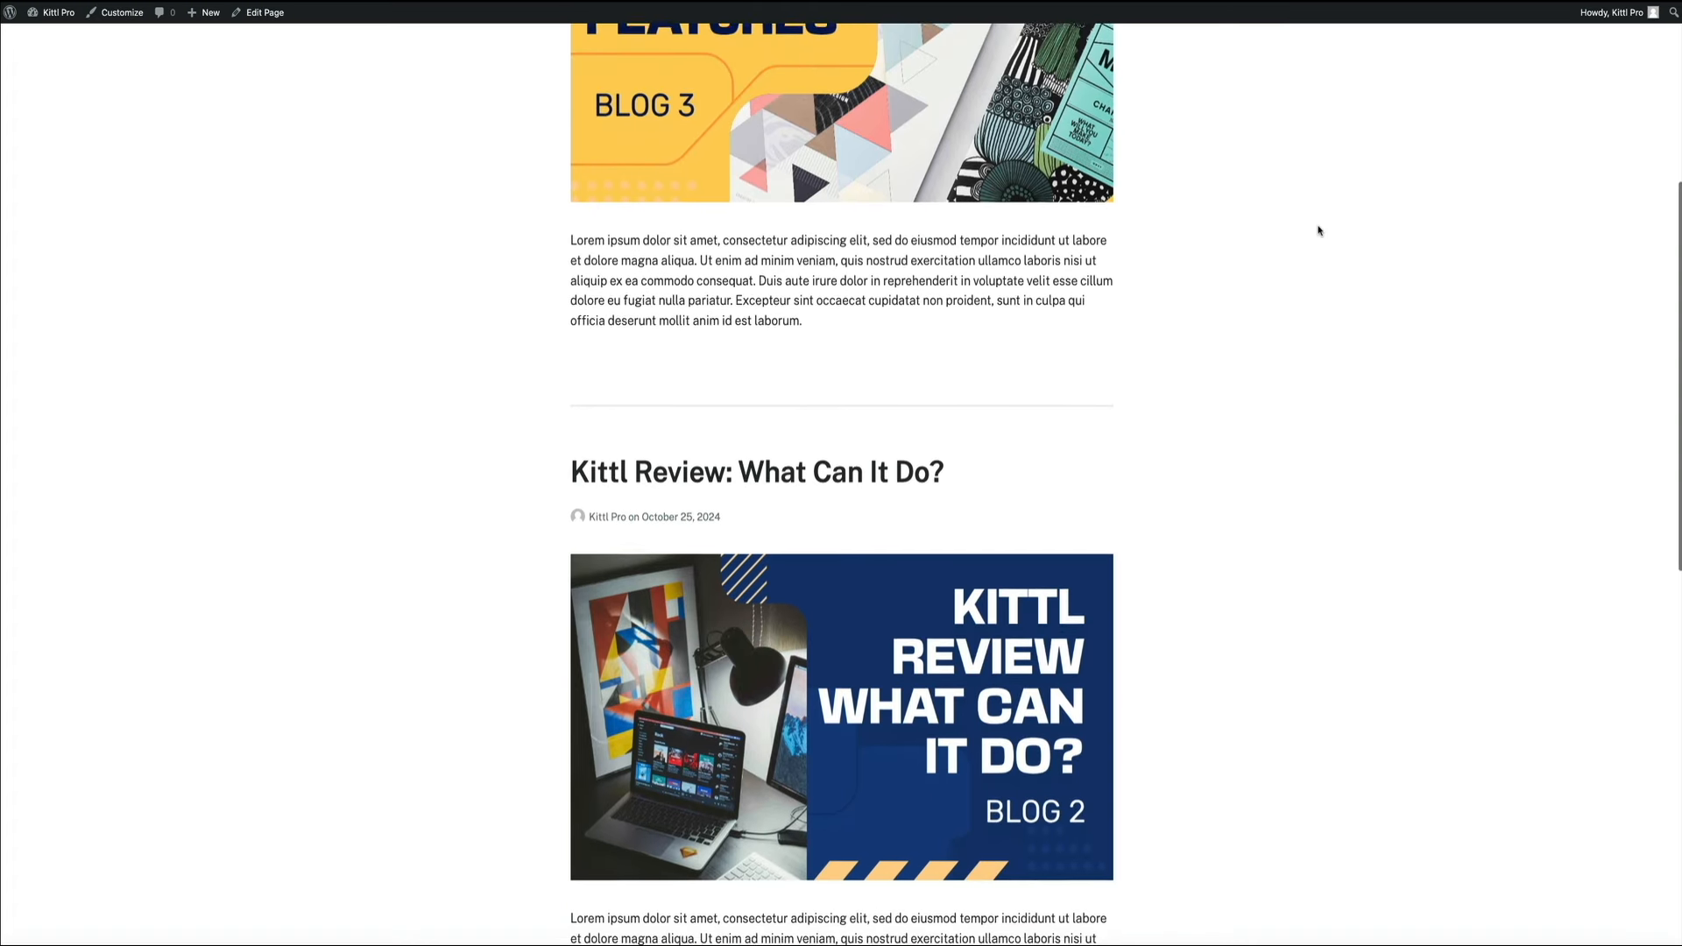
pyautogui.scroll(-3, 1318, 230)
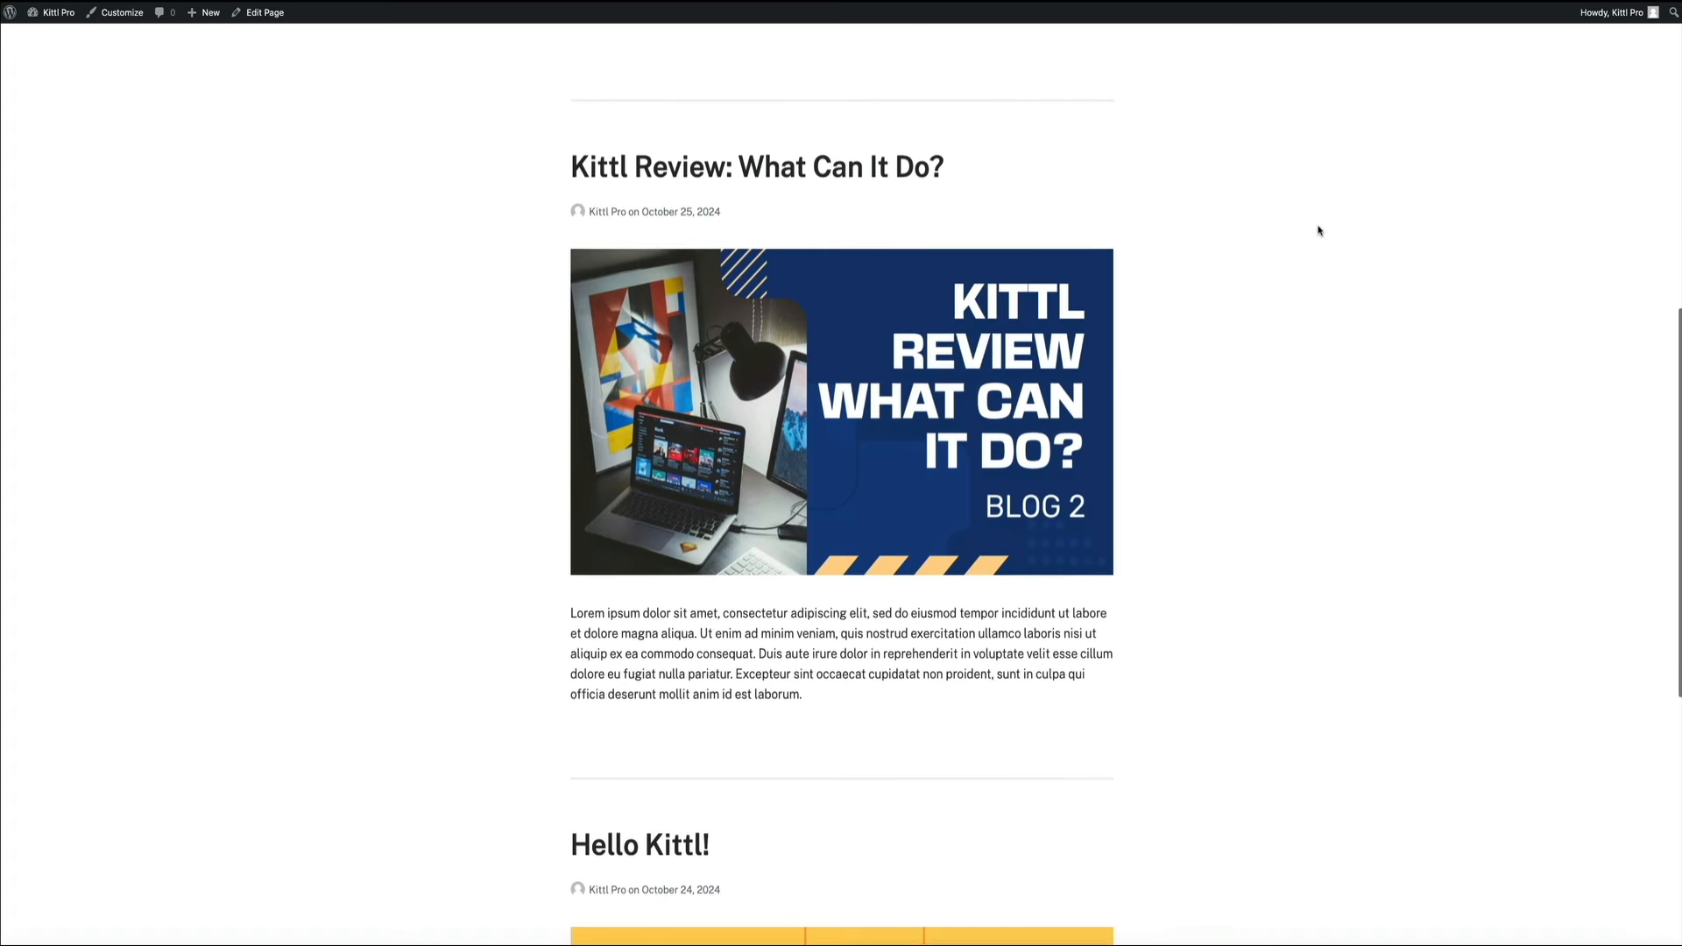
pyautogui.scroll(-3, 1318, 231)
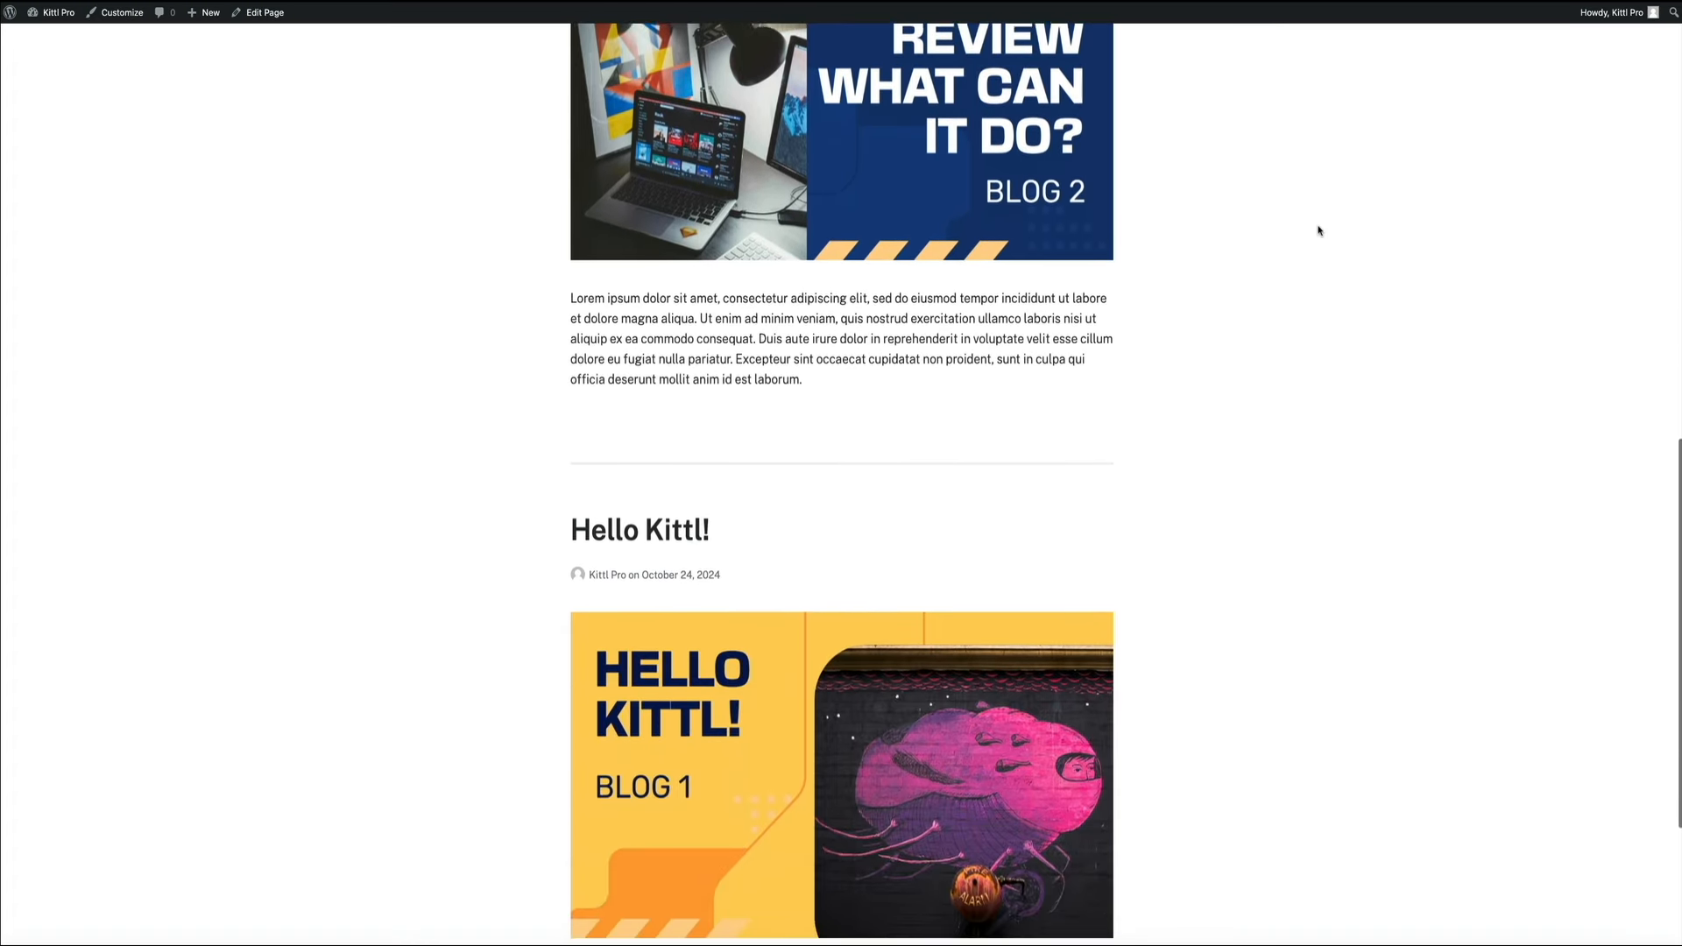
pyautogui.scroll(-3, 1318, 231)
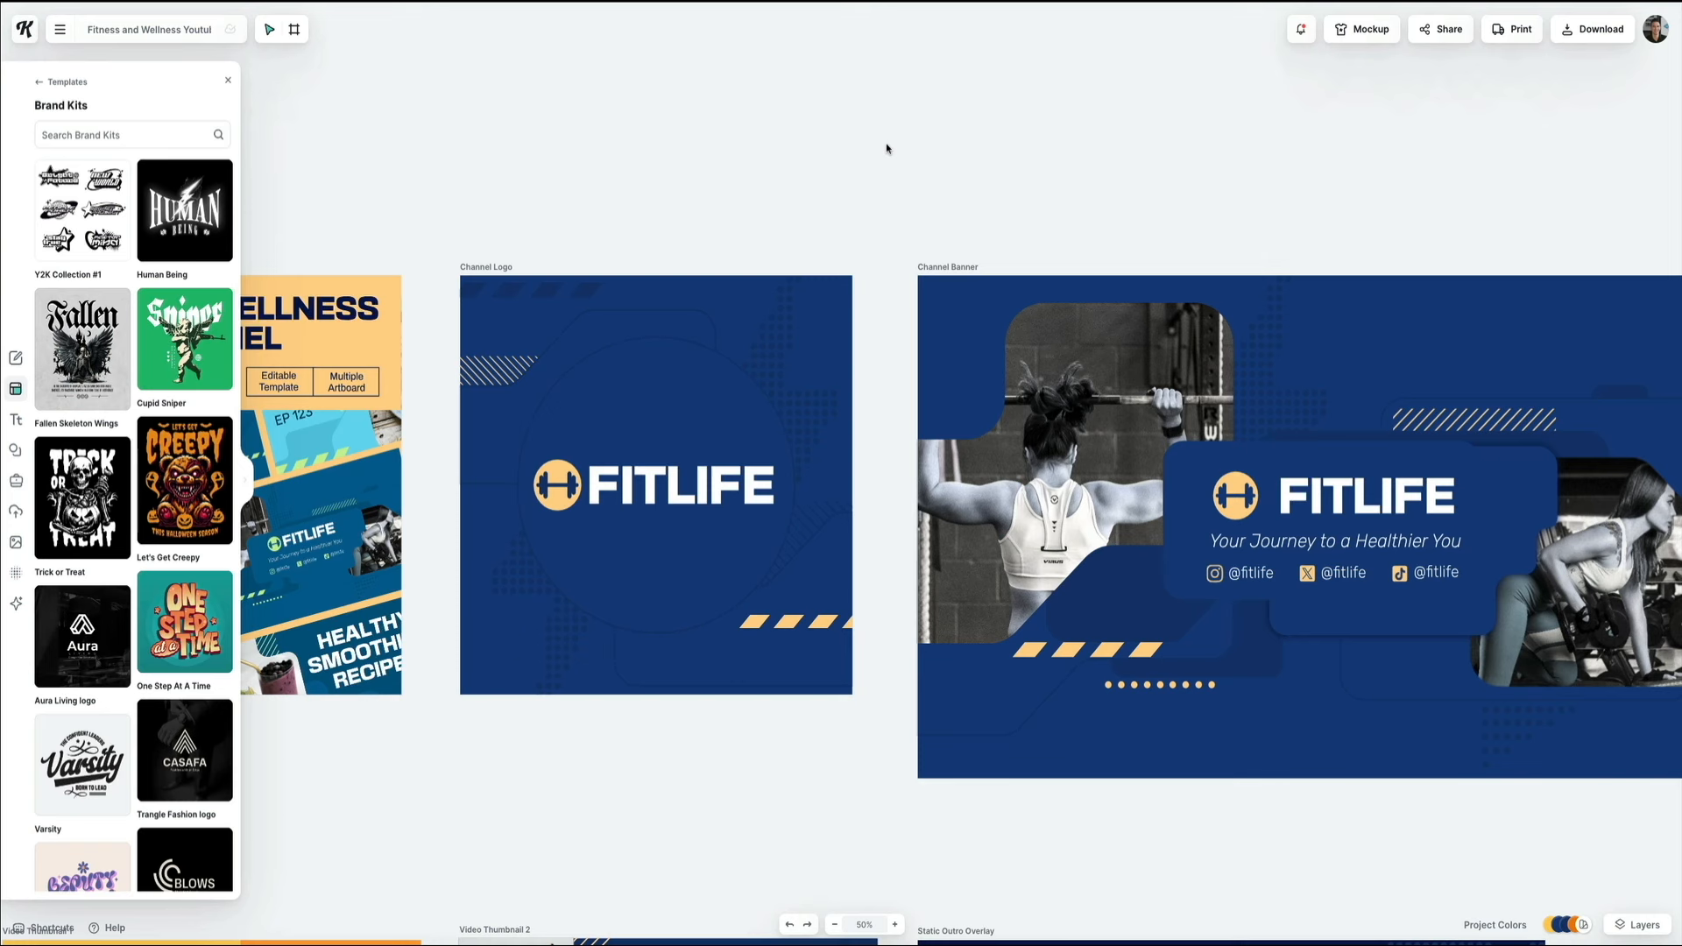
# Switch to Kittl and examine the Video Thumbnail artboards of the fitness branding kit.
pyautogui.scroll(-6, 885, 146)
pyautogui.hscroll(-4, 886, 146)
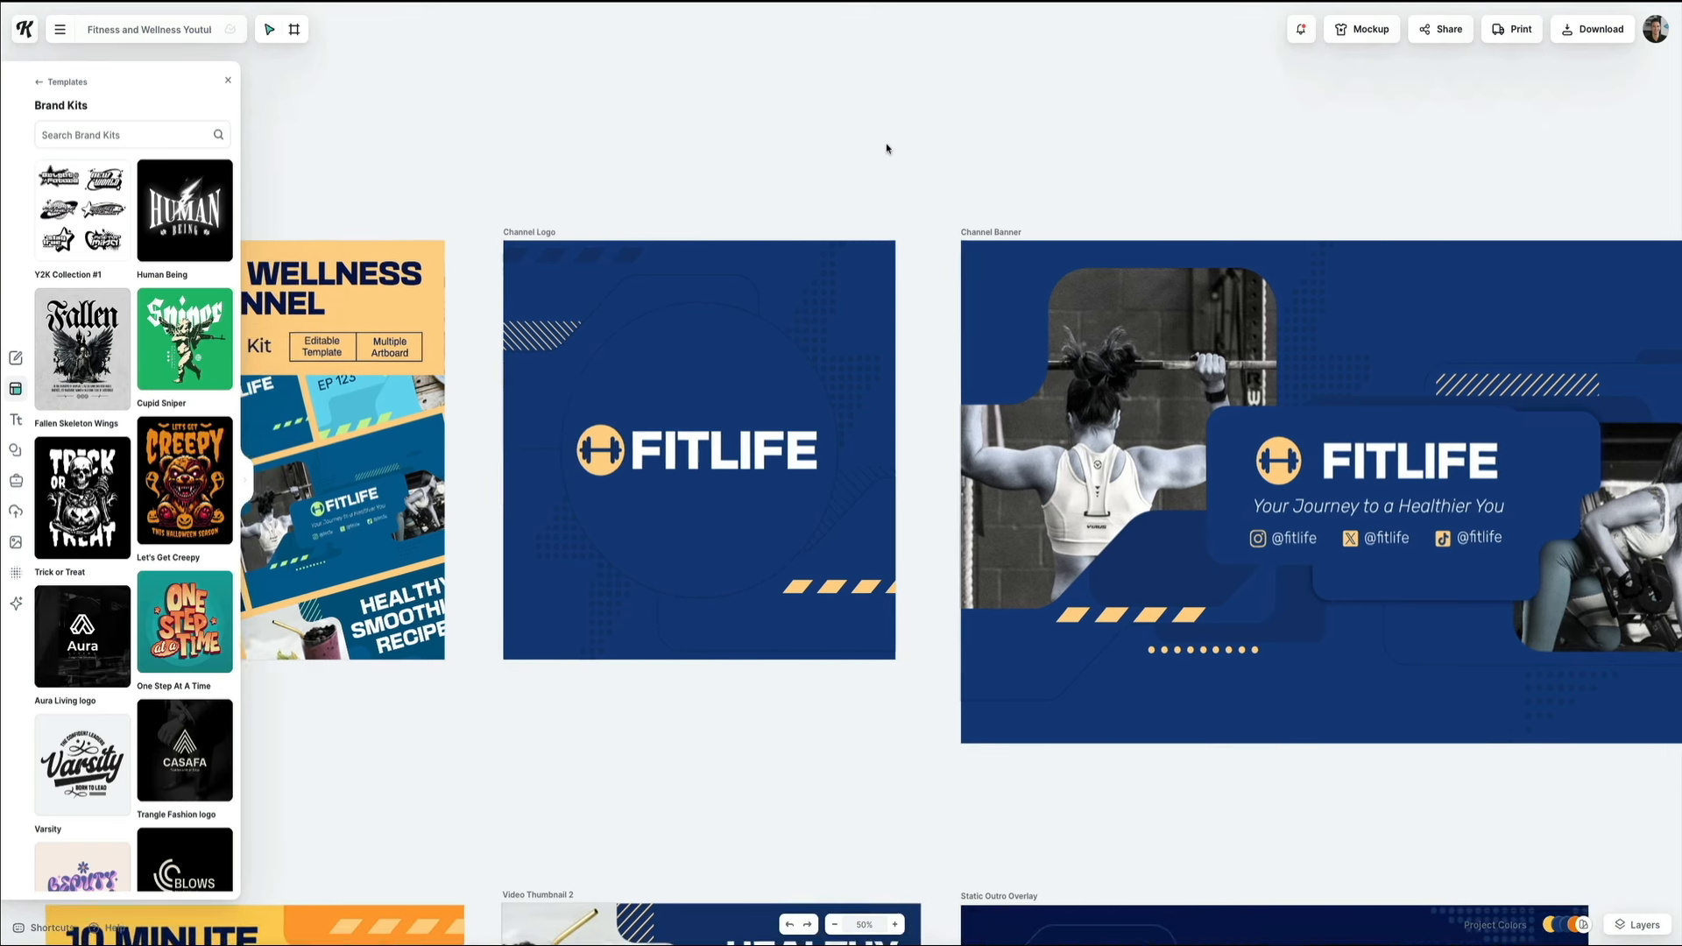
pyautogui.scroll(-3, 886, 148)
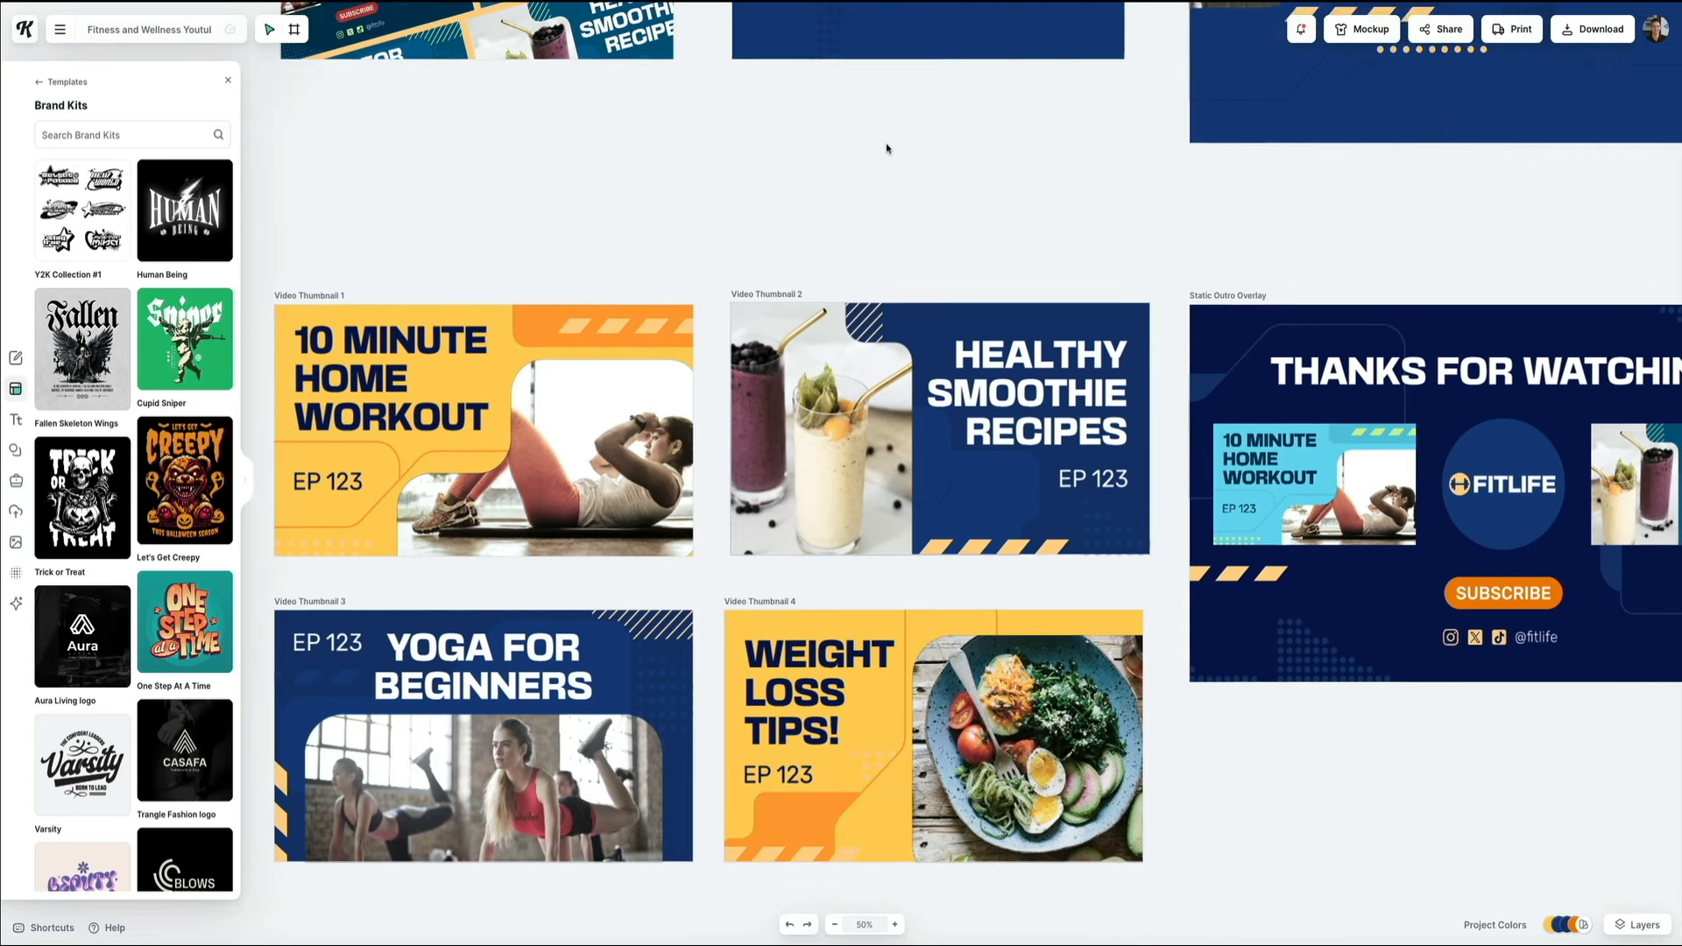
# Rewrite the Video Thumbnail 1 title as "10 FAVORITE KITTL FEATURES" and shift it slightly toward the artboard's upper-left corner.
pyautogui.scroll(1, 887, 148)
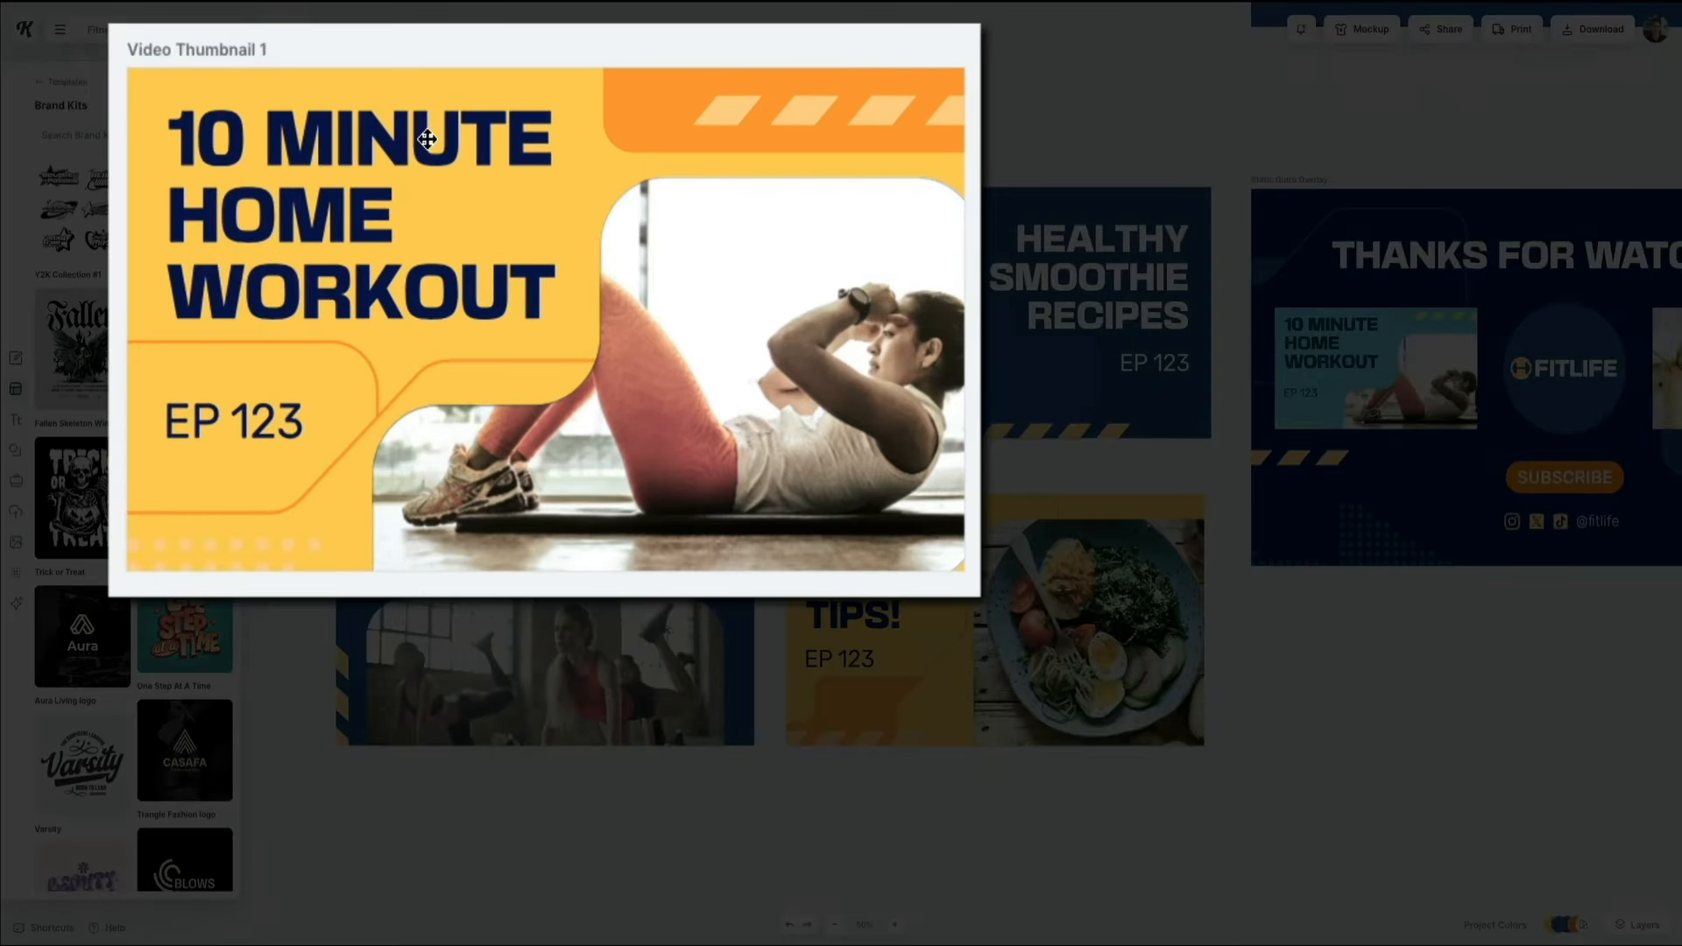
pyautogui.doubleClick(428, 139)
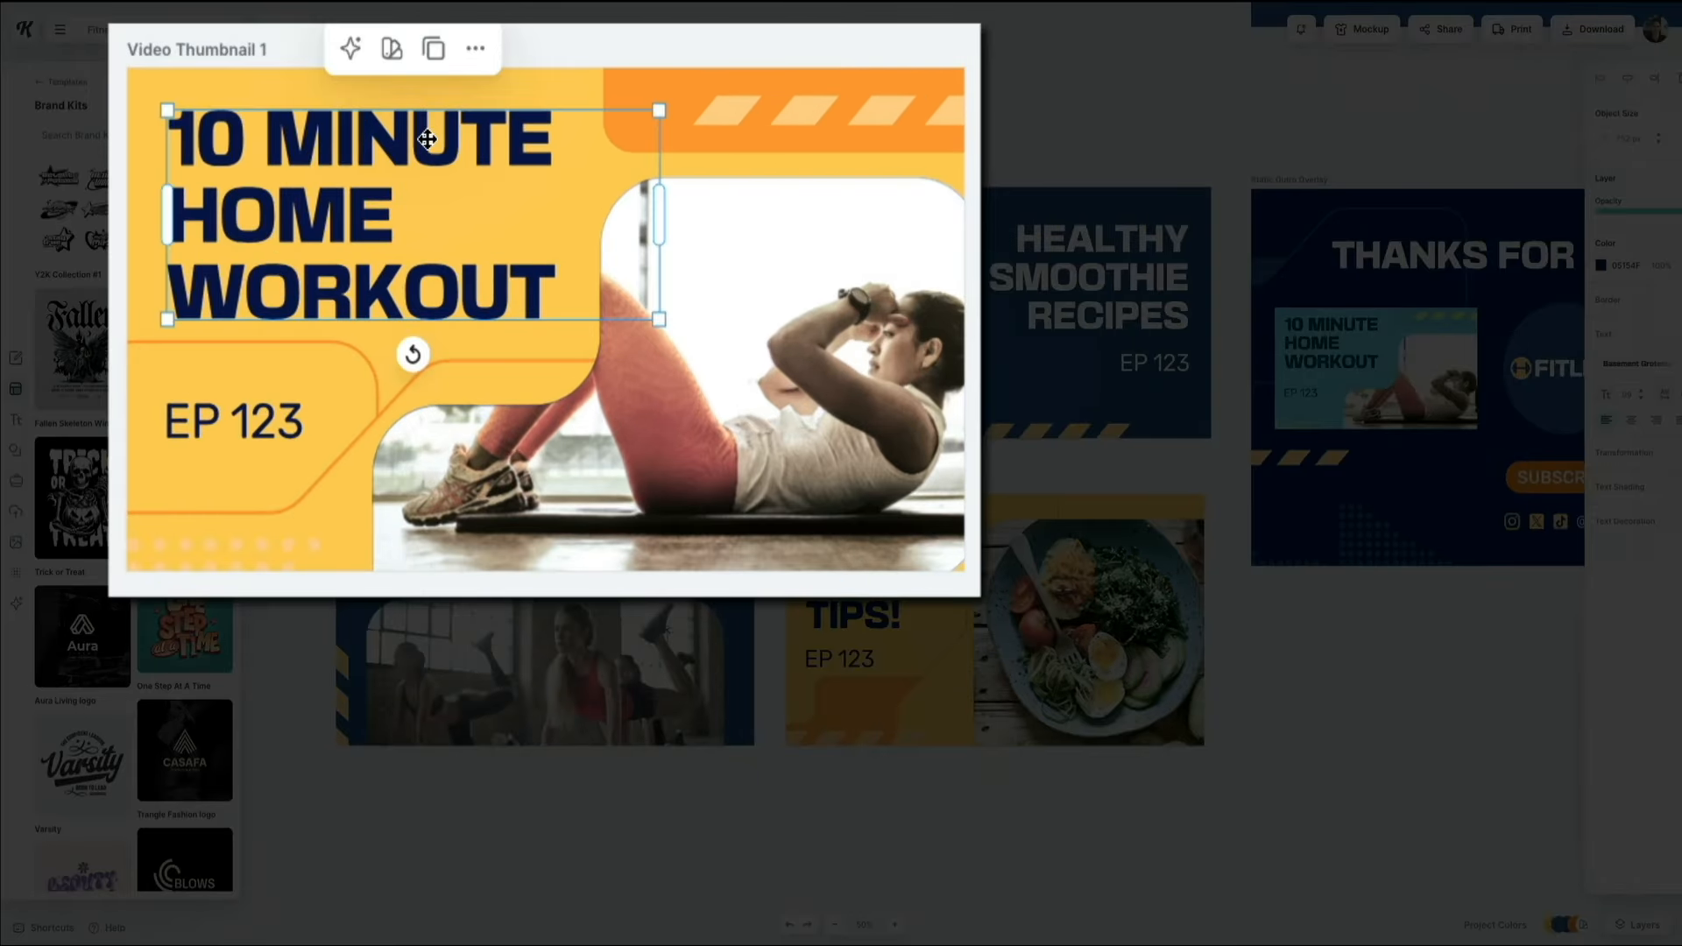
pyautogui.click(420, 142)
pyautogui.moveTo(269, 142); pyautogui.dragTo(556, 328)
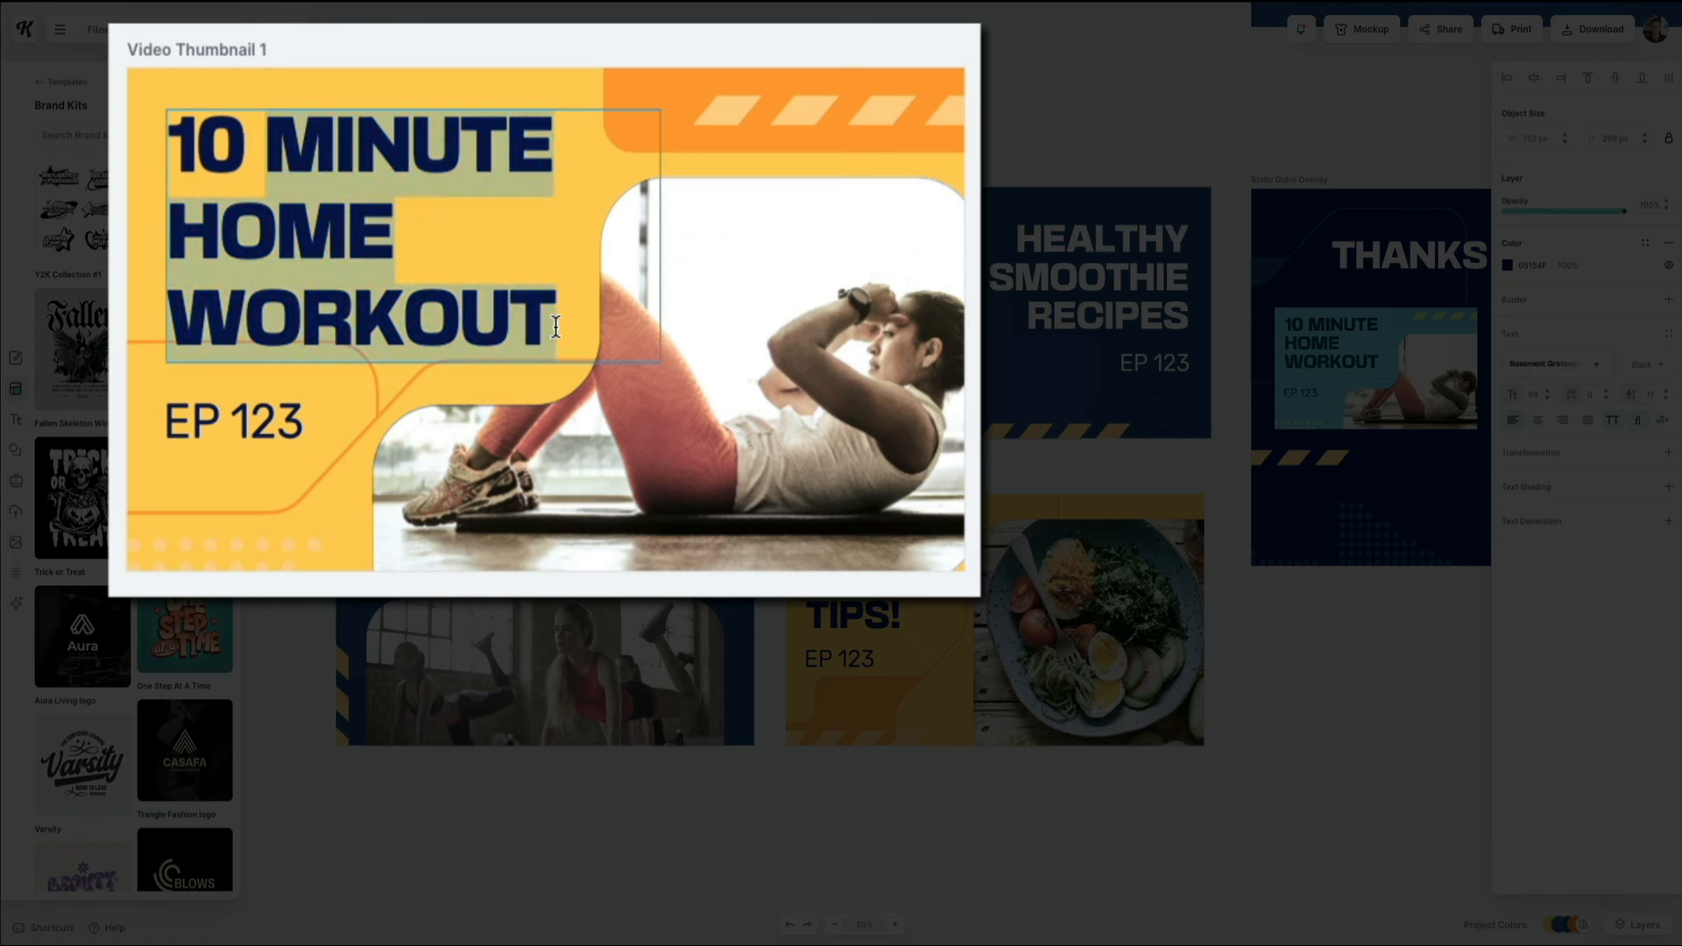
pyautogui.write('FAVORITE KITTL FEATURES')
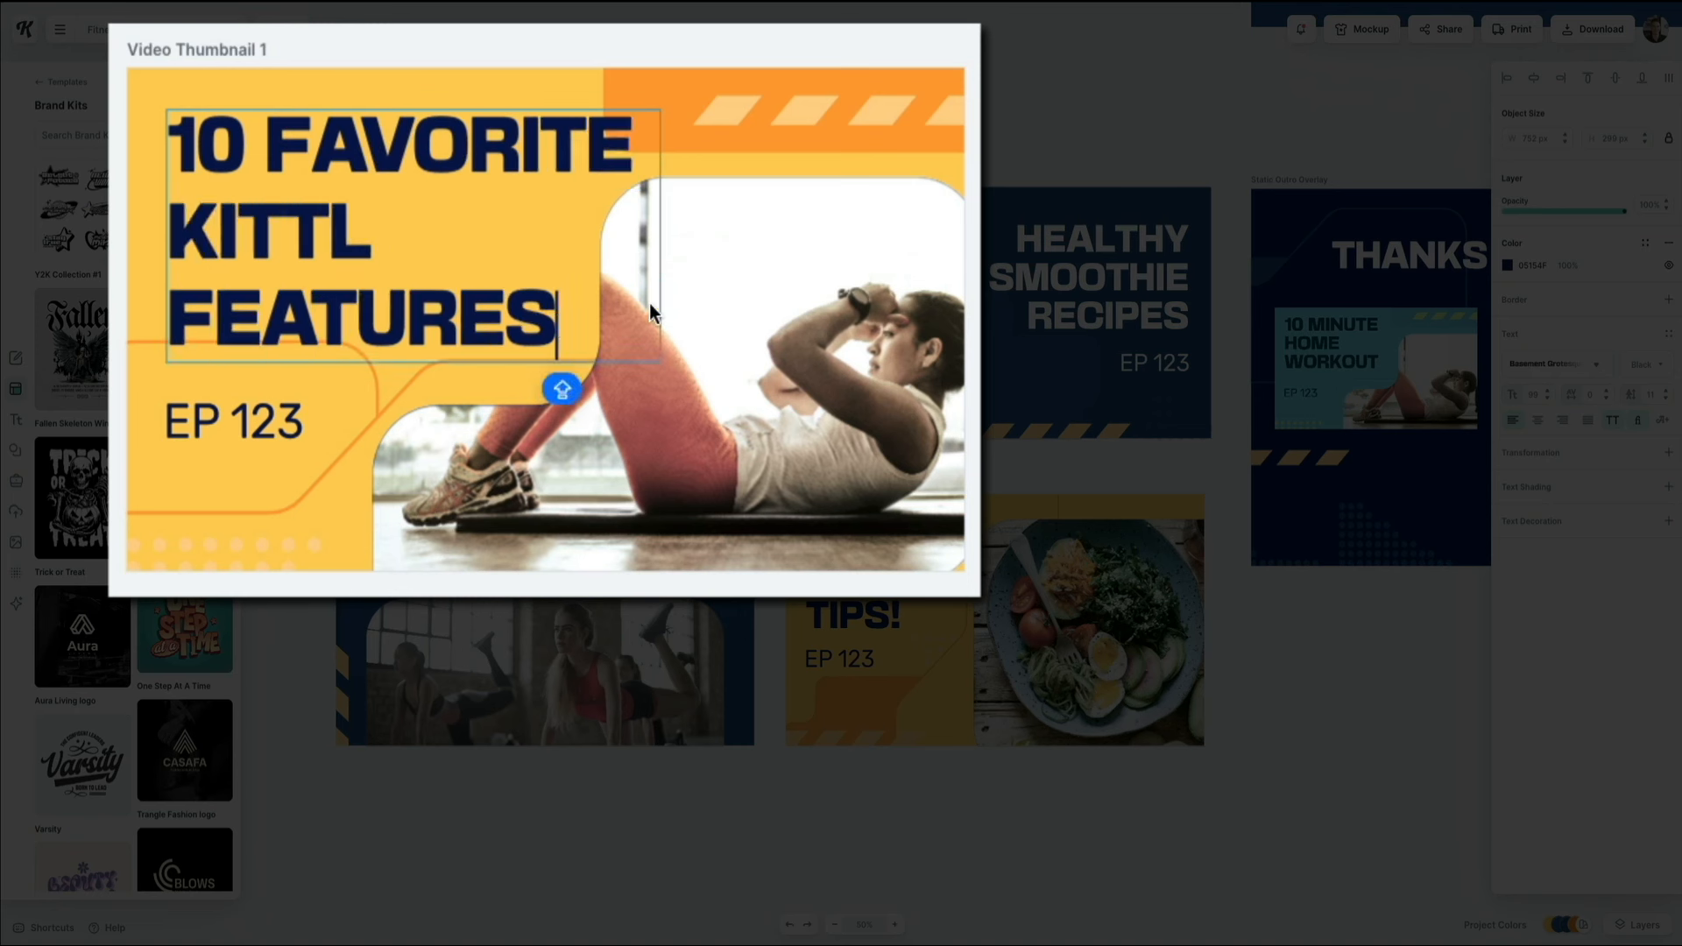
pyautogui.press('Escape')
pyautogui.moveTo(347, 272); pyautogui.dragTo(332, 268)
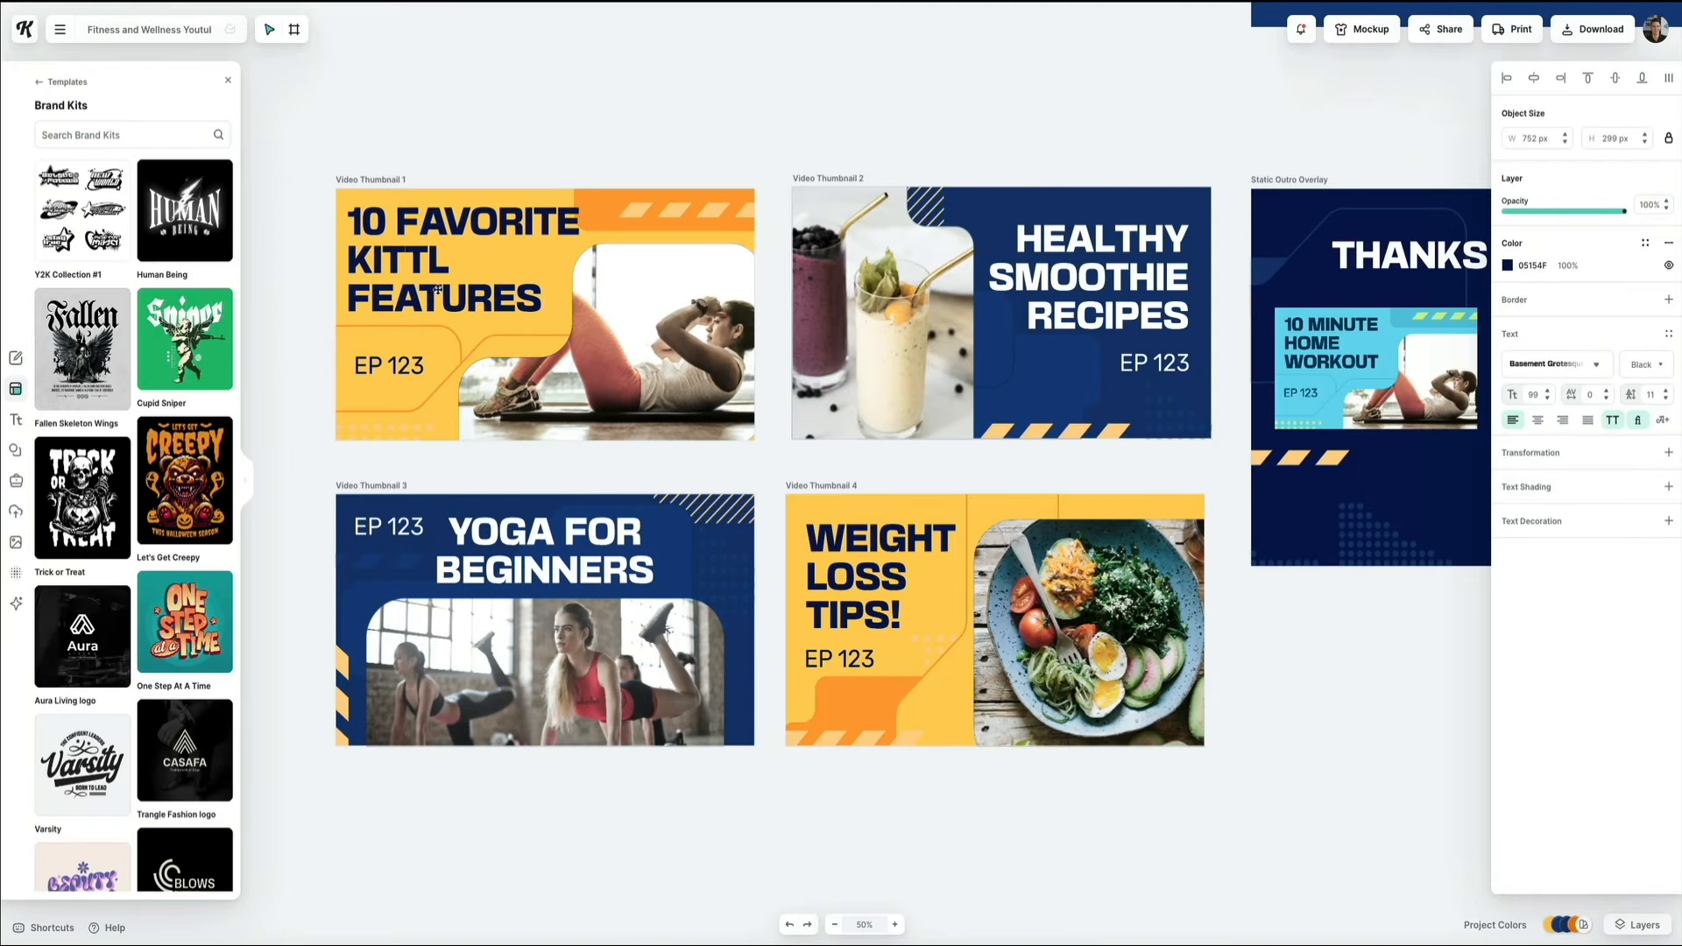
pyautogui.click(437, 288)
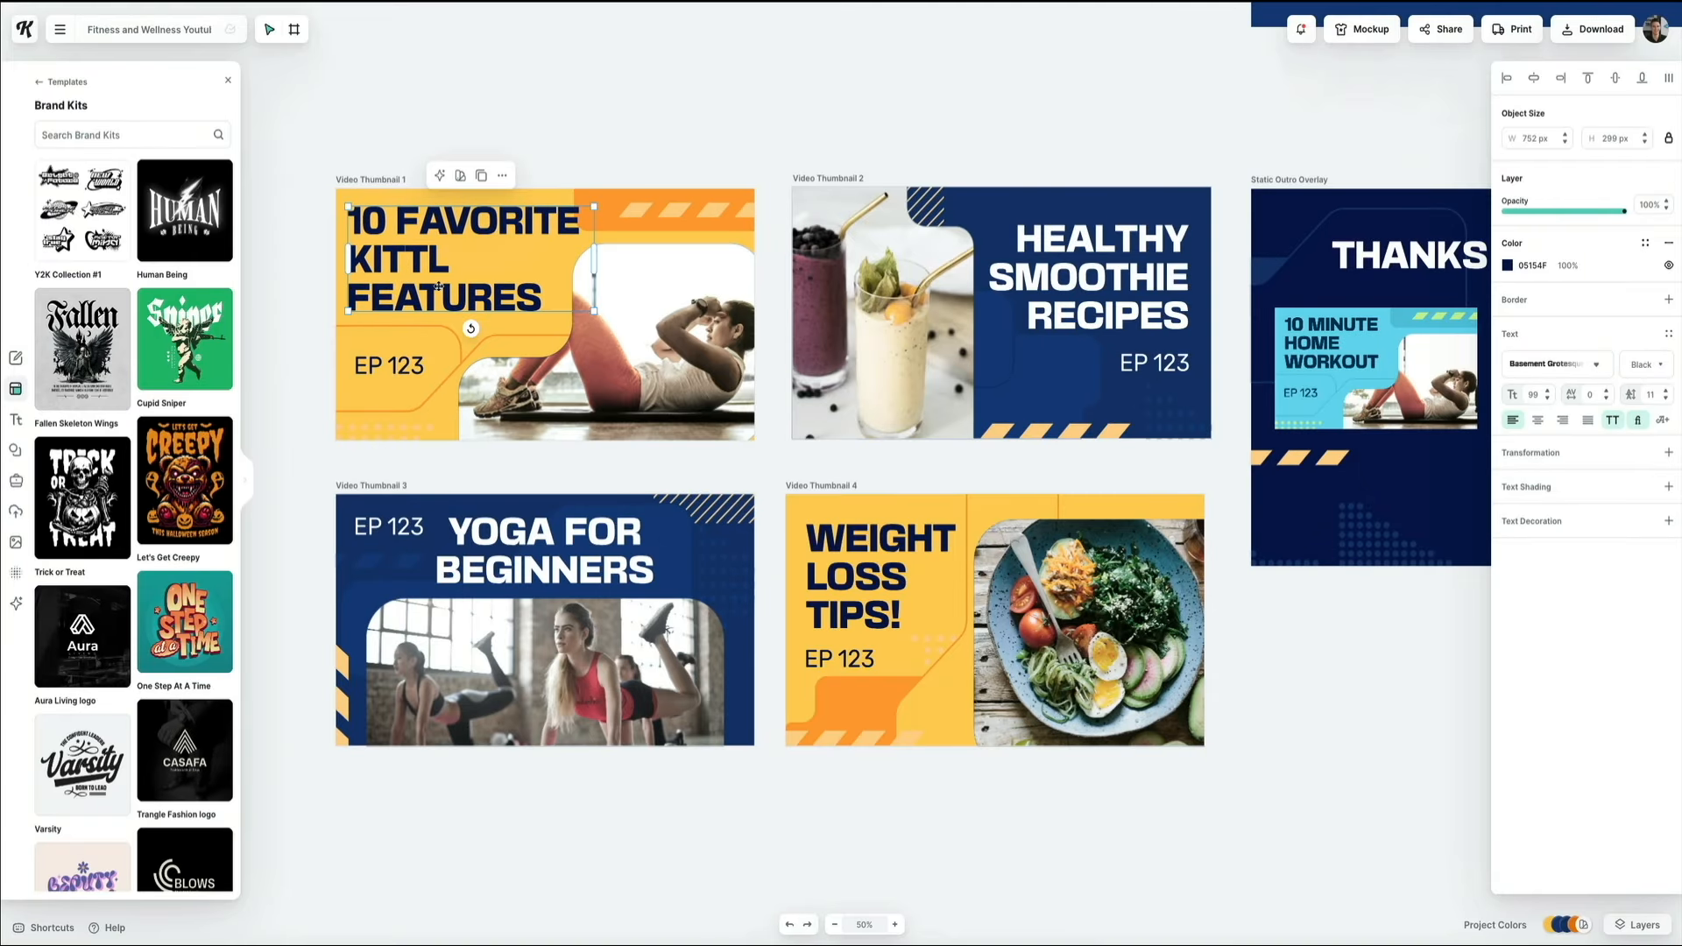
# Change the episode label in Video Thumbnail 1 to "BLOG 3" and widen its text box to fit one line.
pyautogui.click(405, 369)
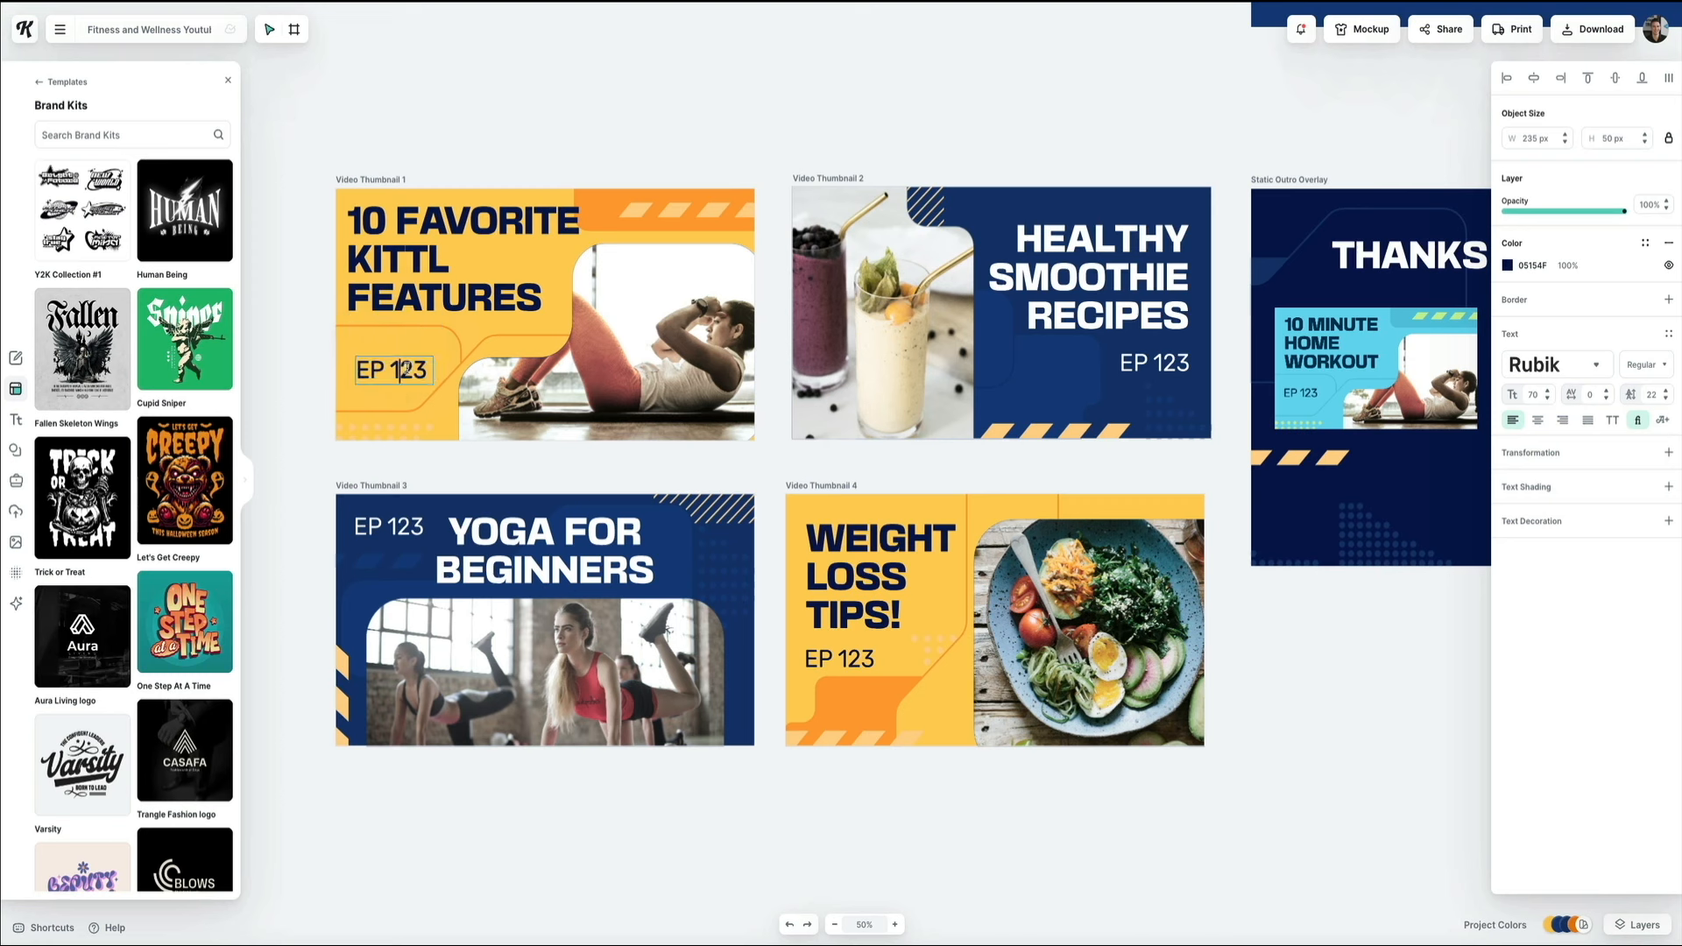
pyautogui.write('BLOG')
pyautogui.click(470, 390)
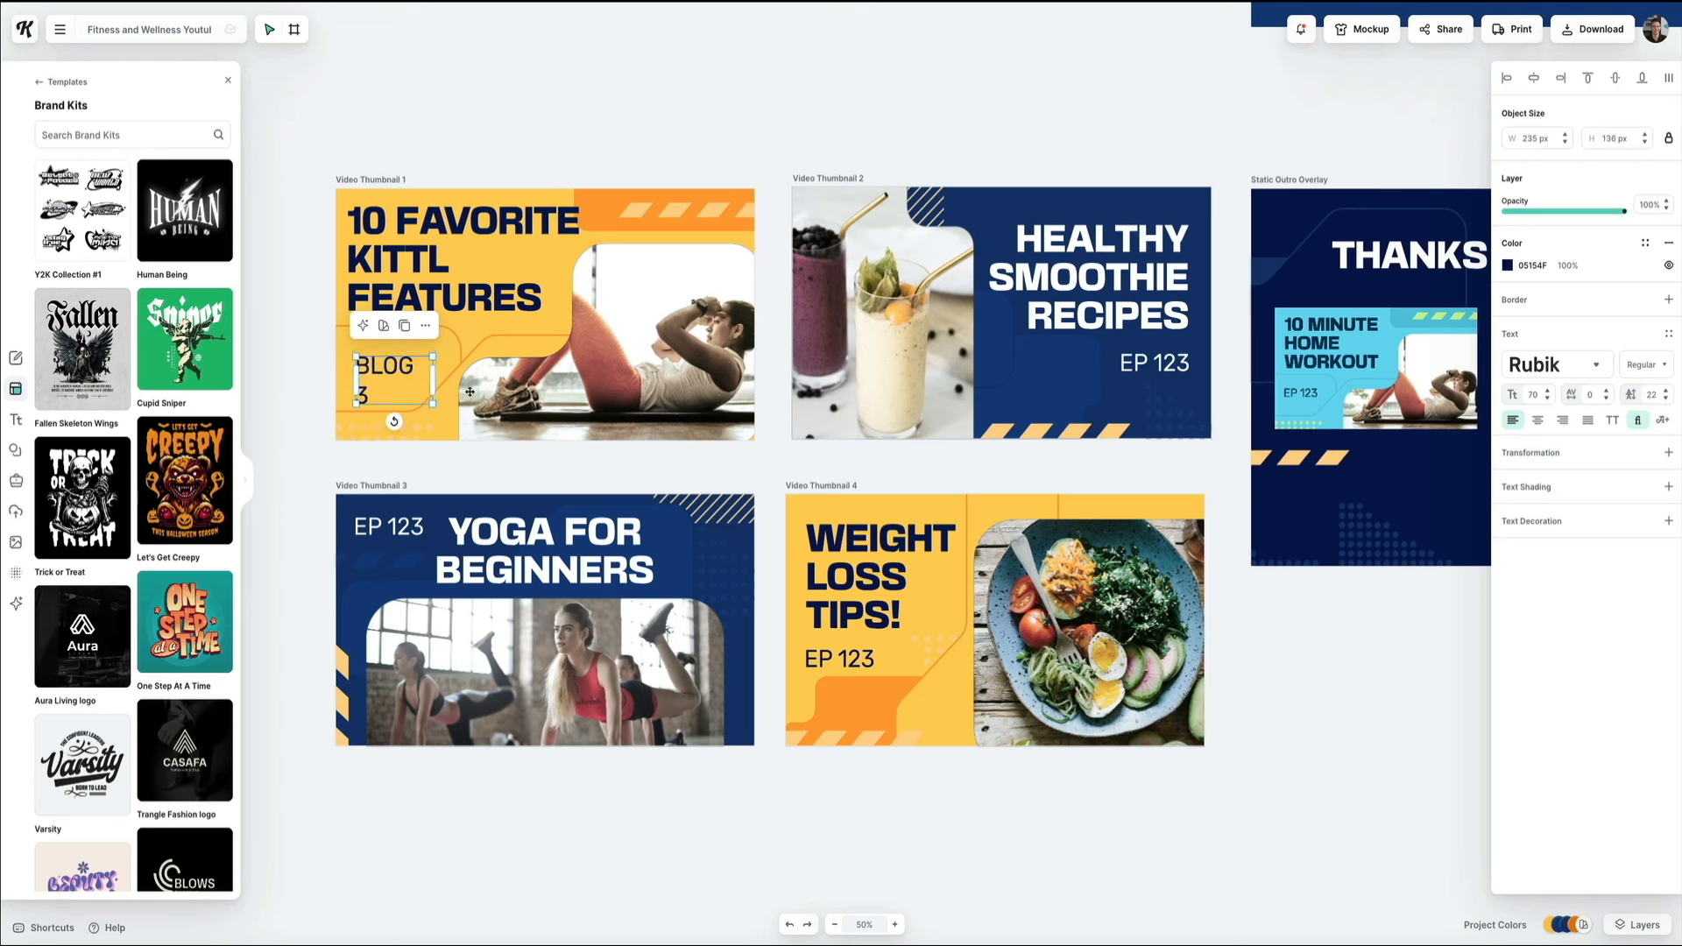
pyautogui.moveTo(434, 386); pyautogui.dragTo(452, 387)
# Select the masked workout photo in Video Thumbnail 1 for replacement and browse the stock photos for "computers".
pyautogui.click(526, 394)
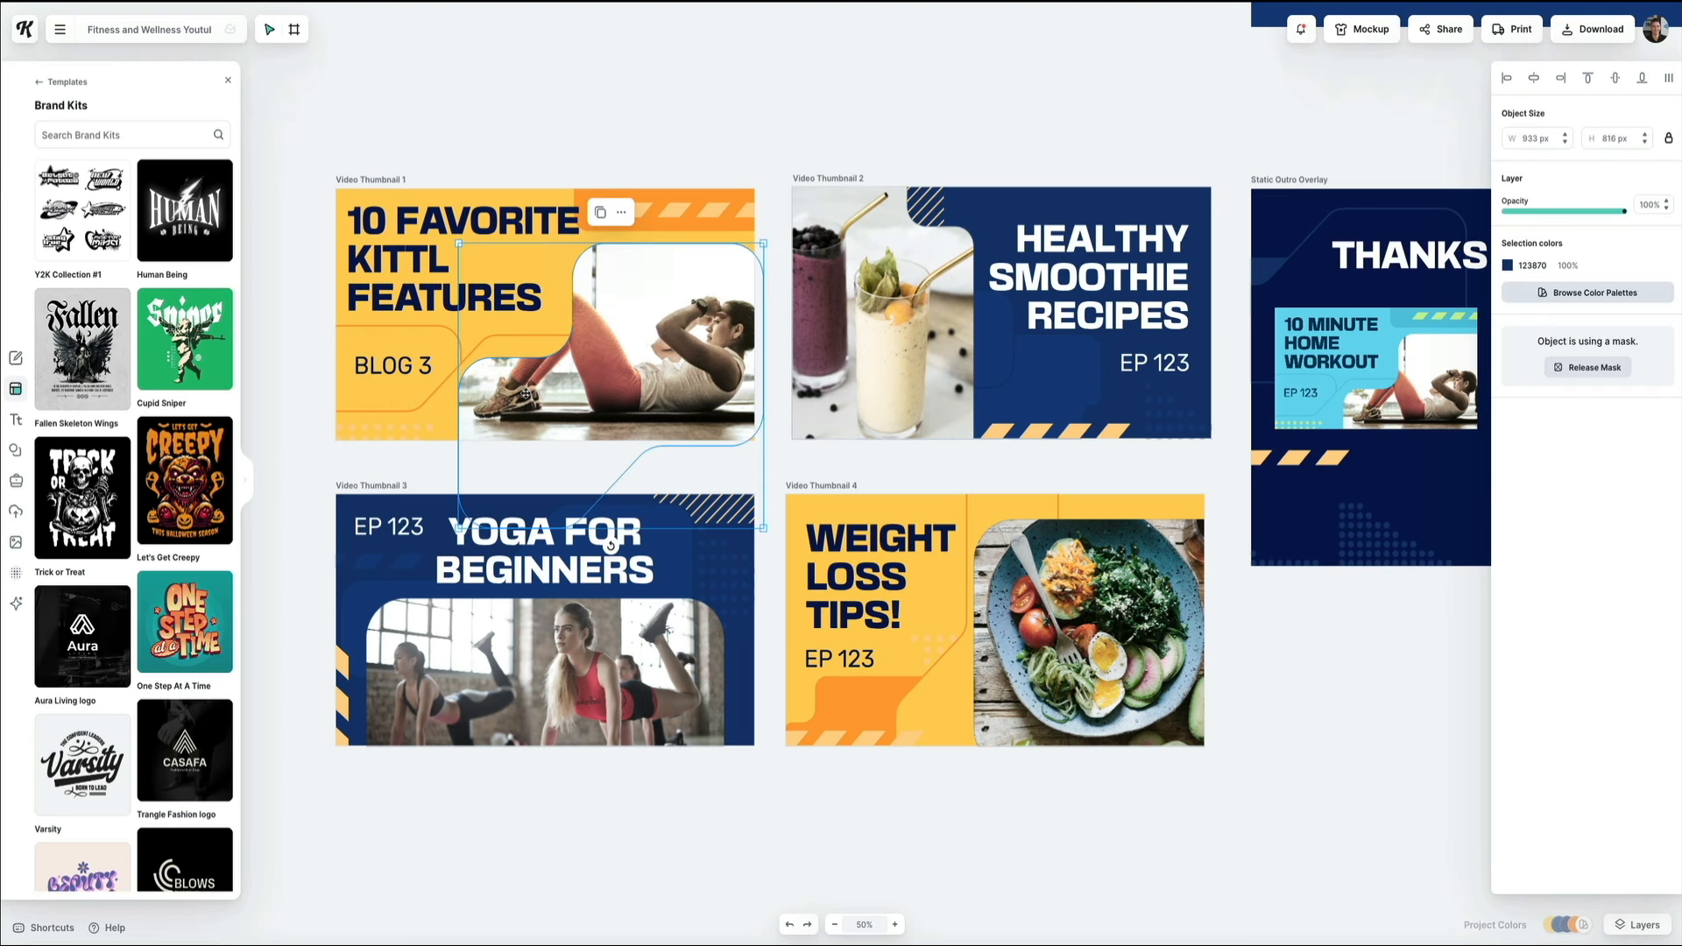
pyautogui.doubleClick(643, 325)
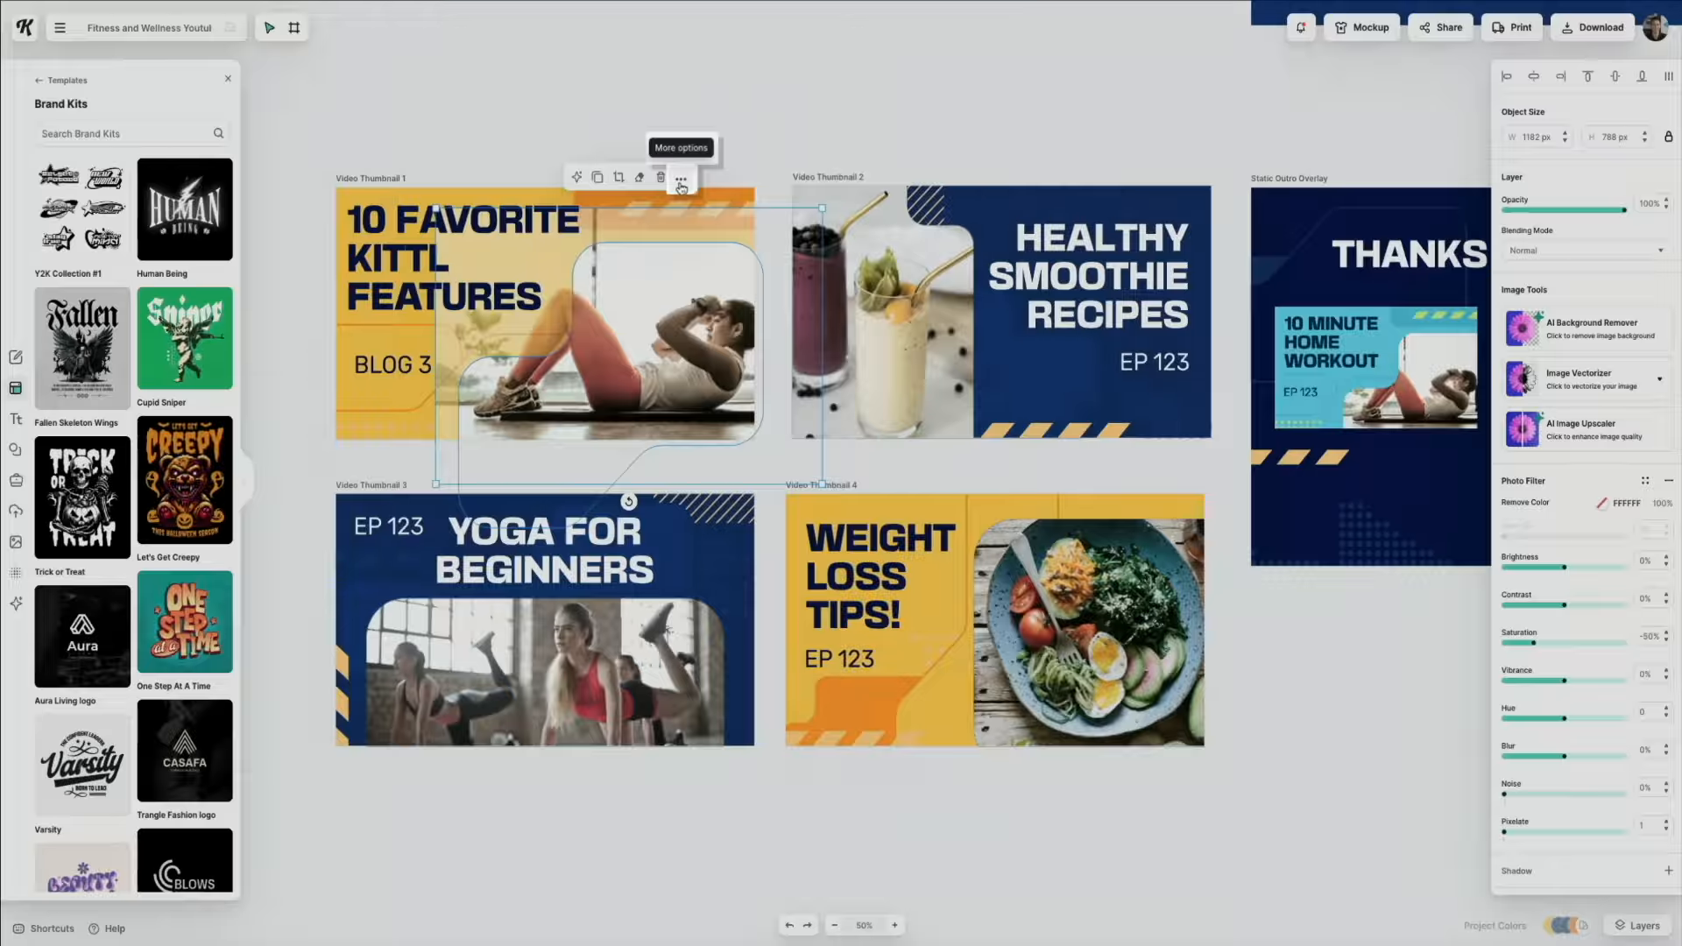
pyautogui.click(682, 179)
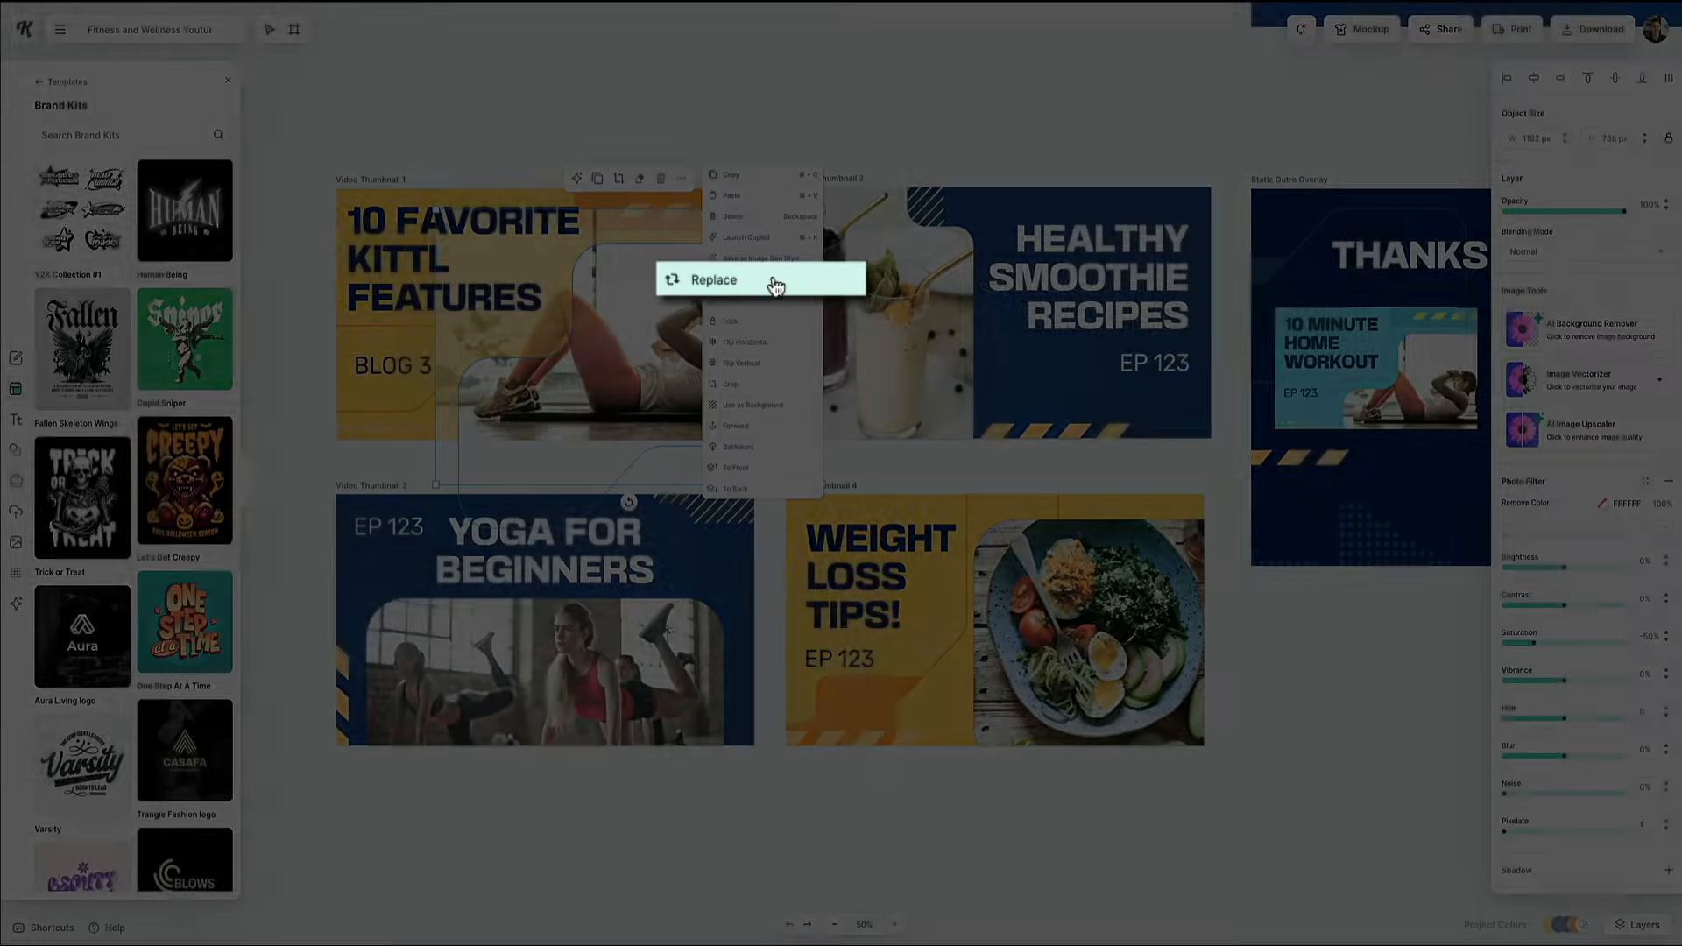
pyautogui.click(766, 277)
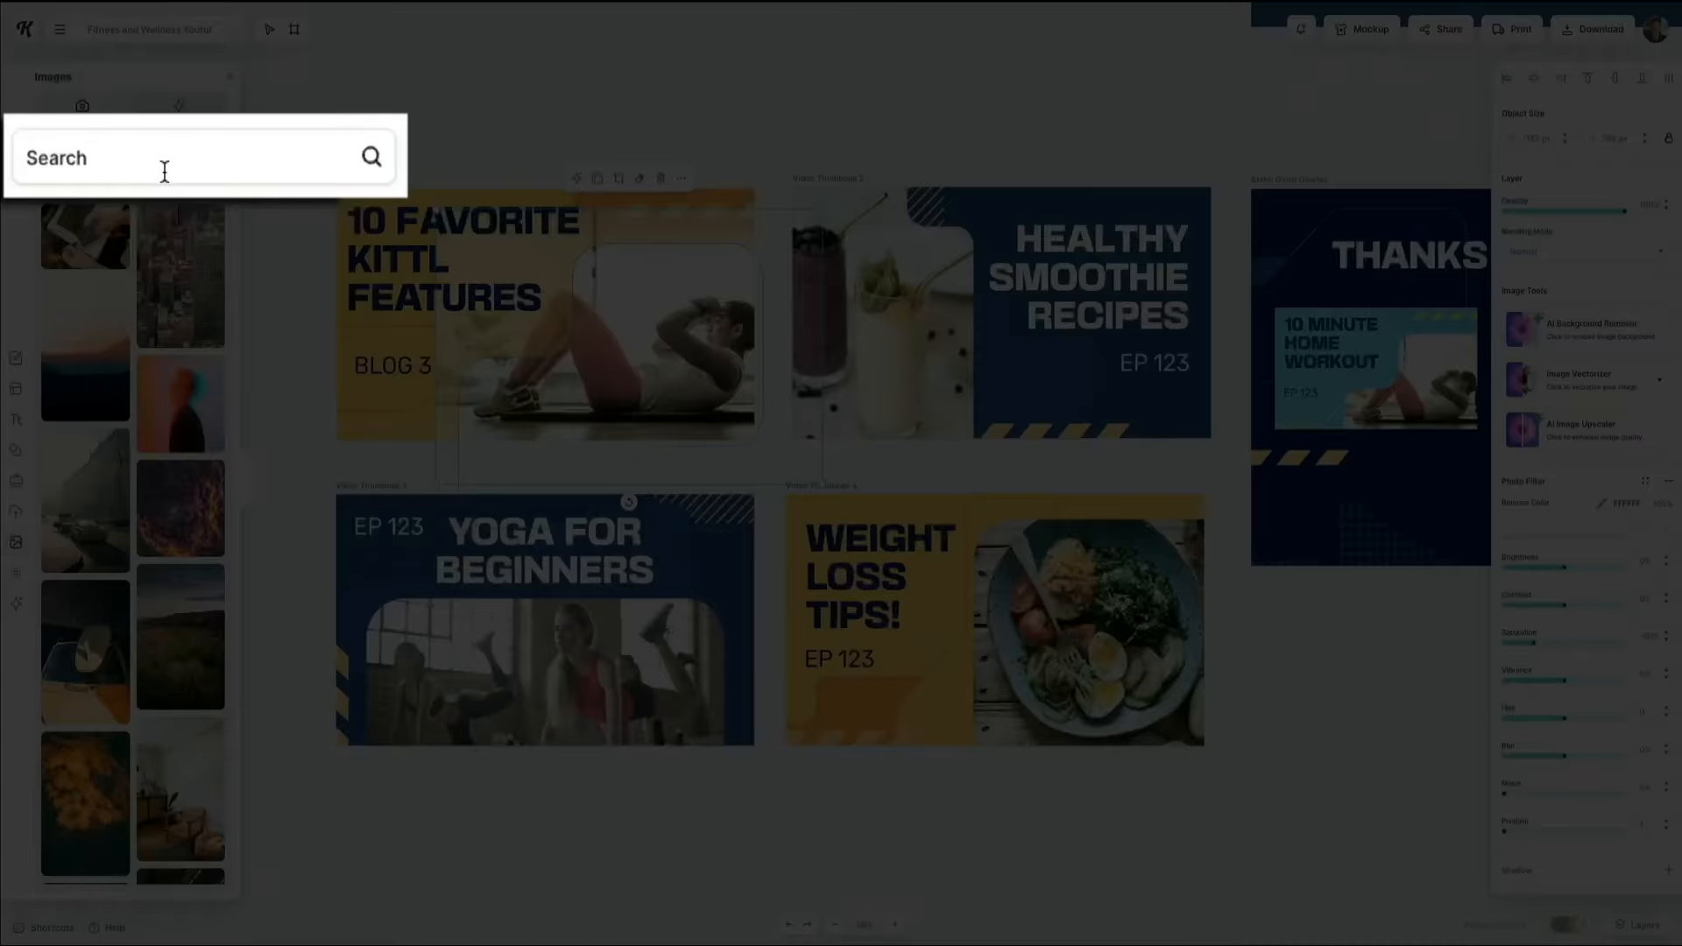
pyautogui.click(164, 171)
pyautogui.write('computers')
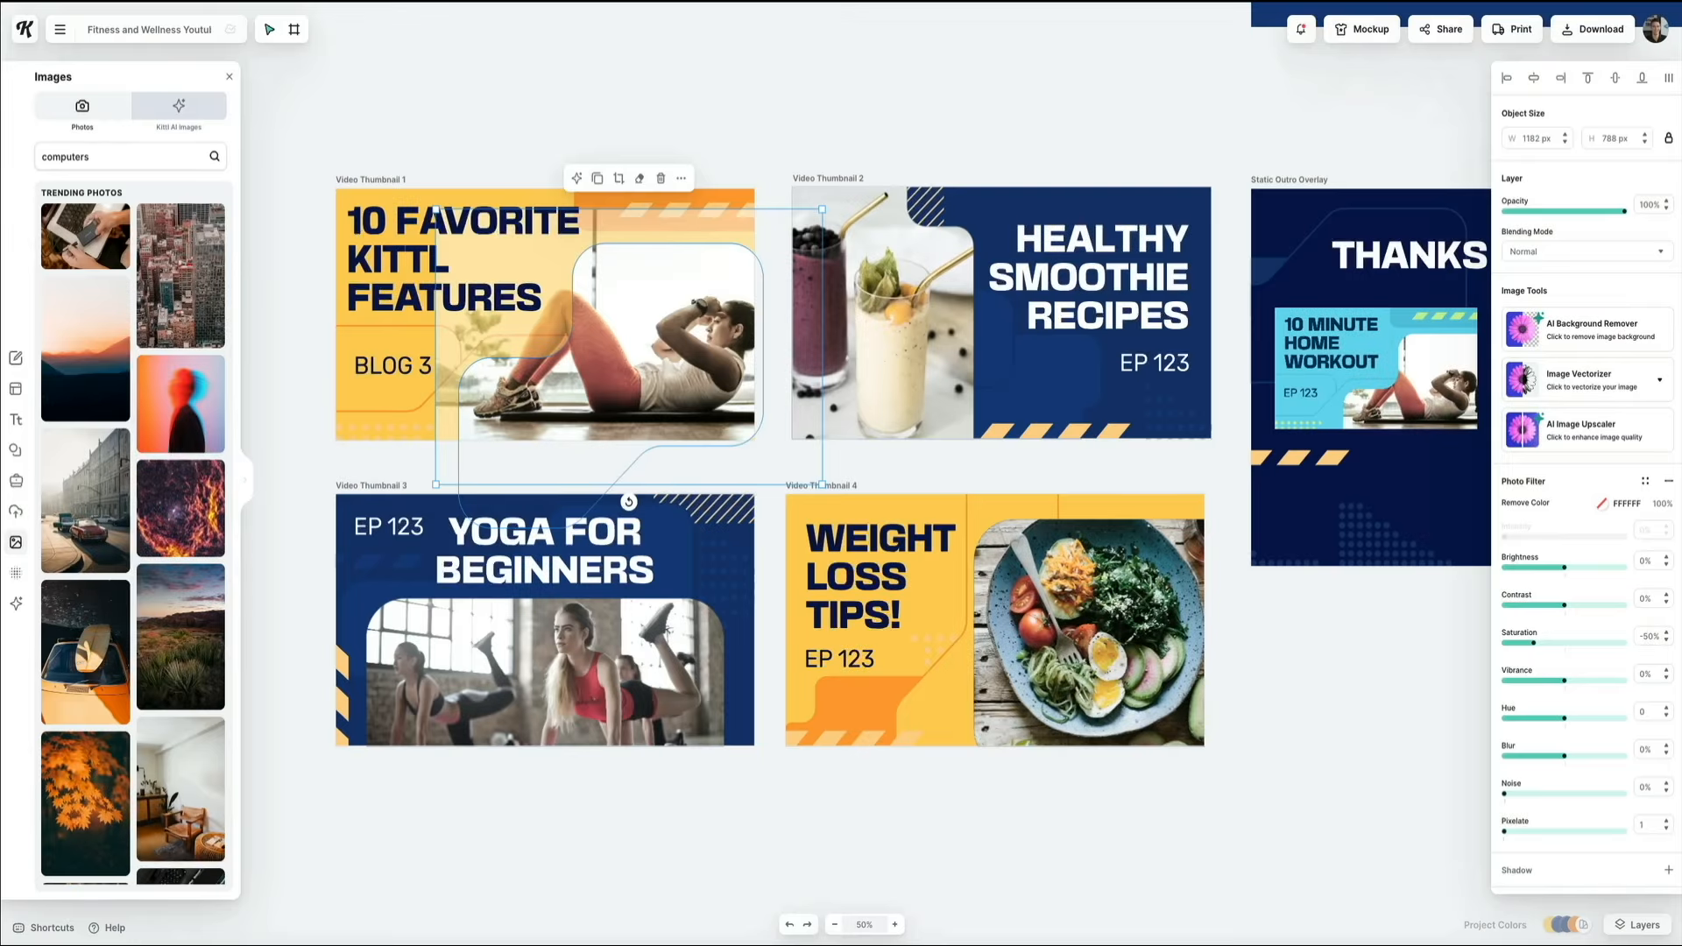
pyautogui.press('Return')
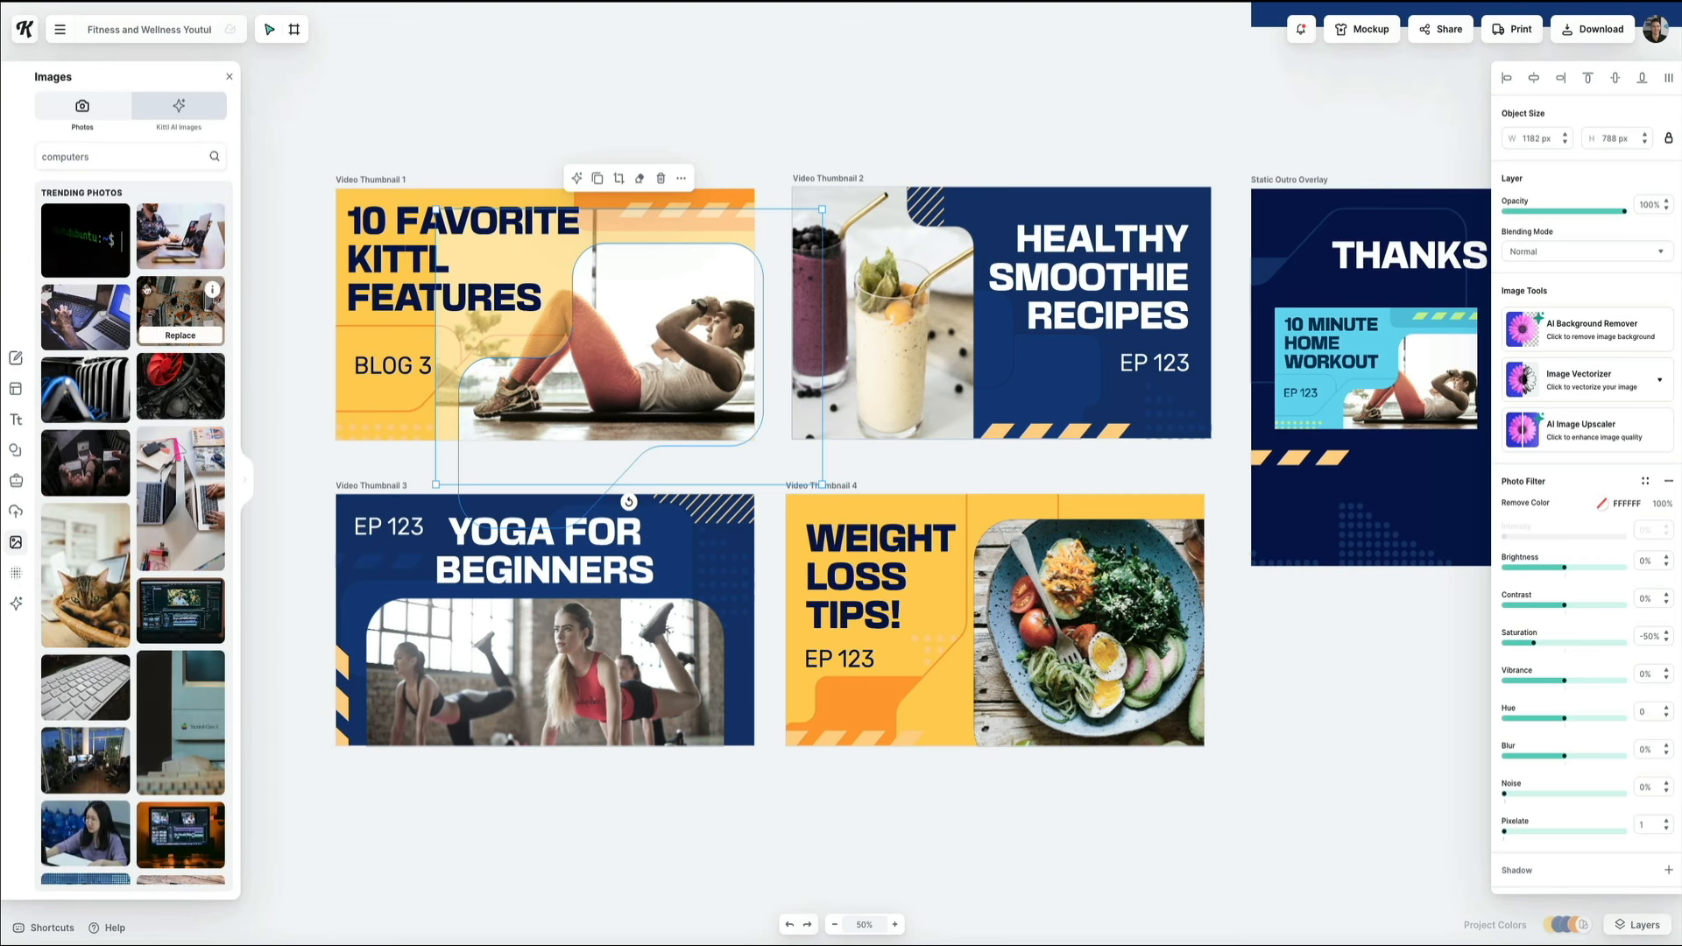
pyautogui.scroll(-5, 146, 290)
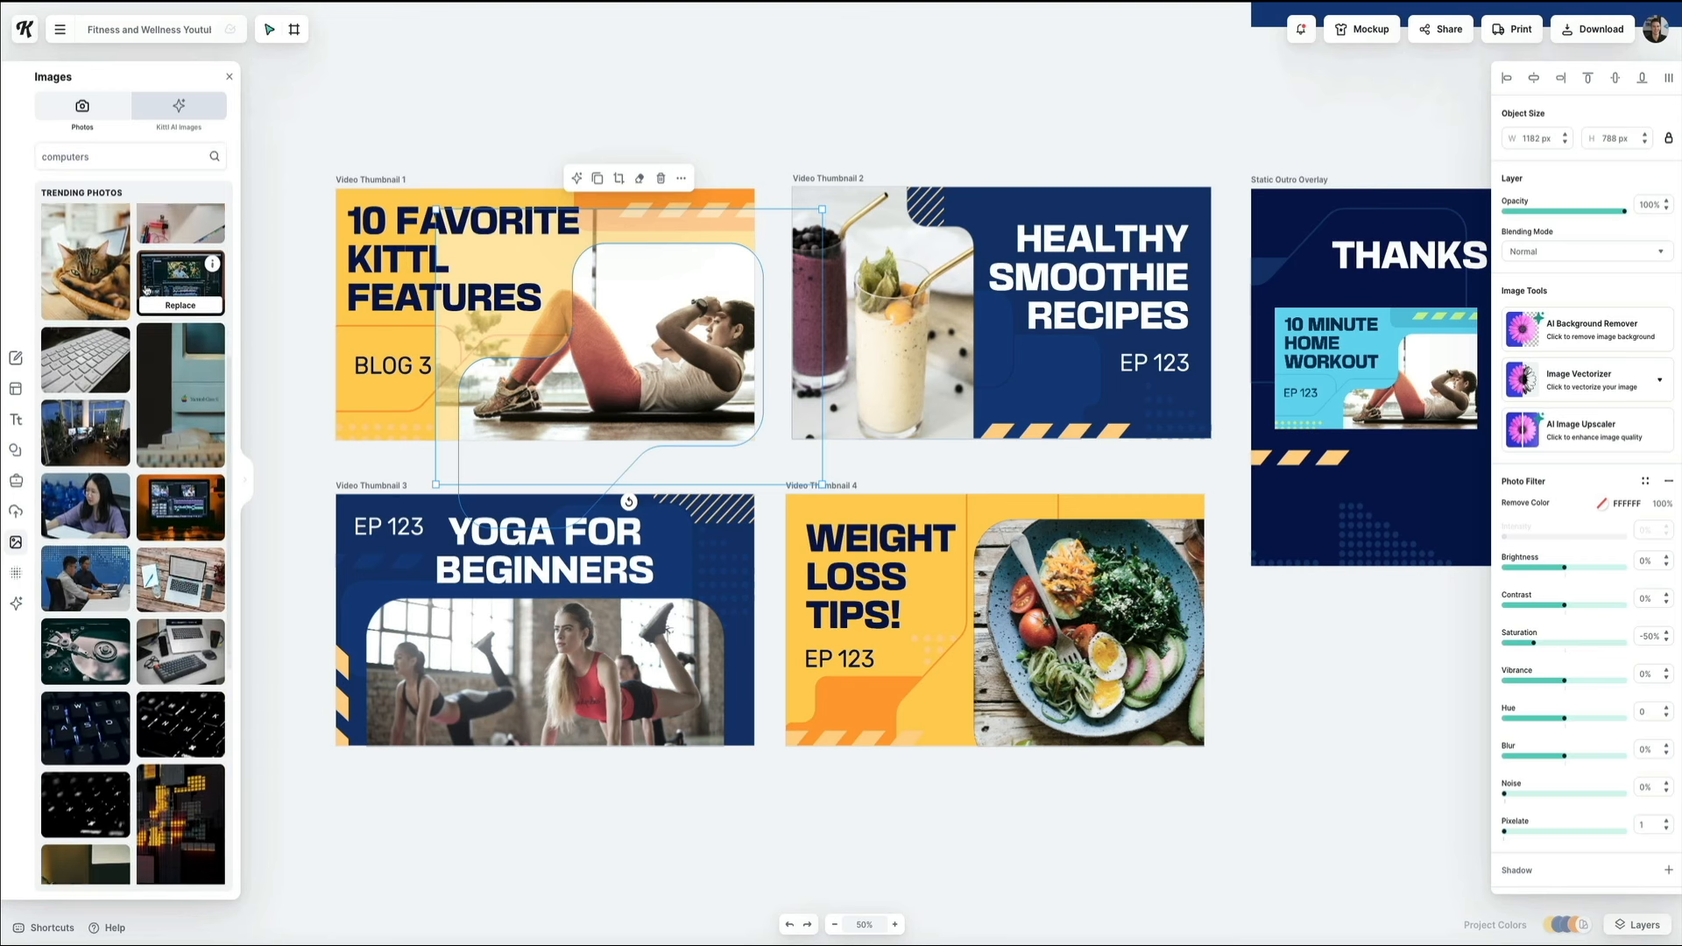
pyautogui.scroll(-3, 146, 289)
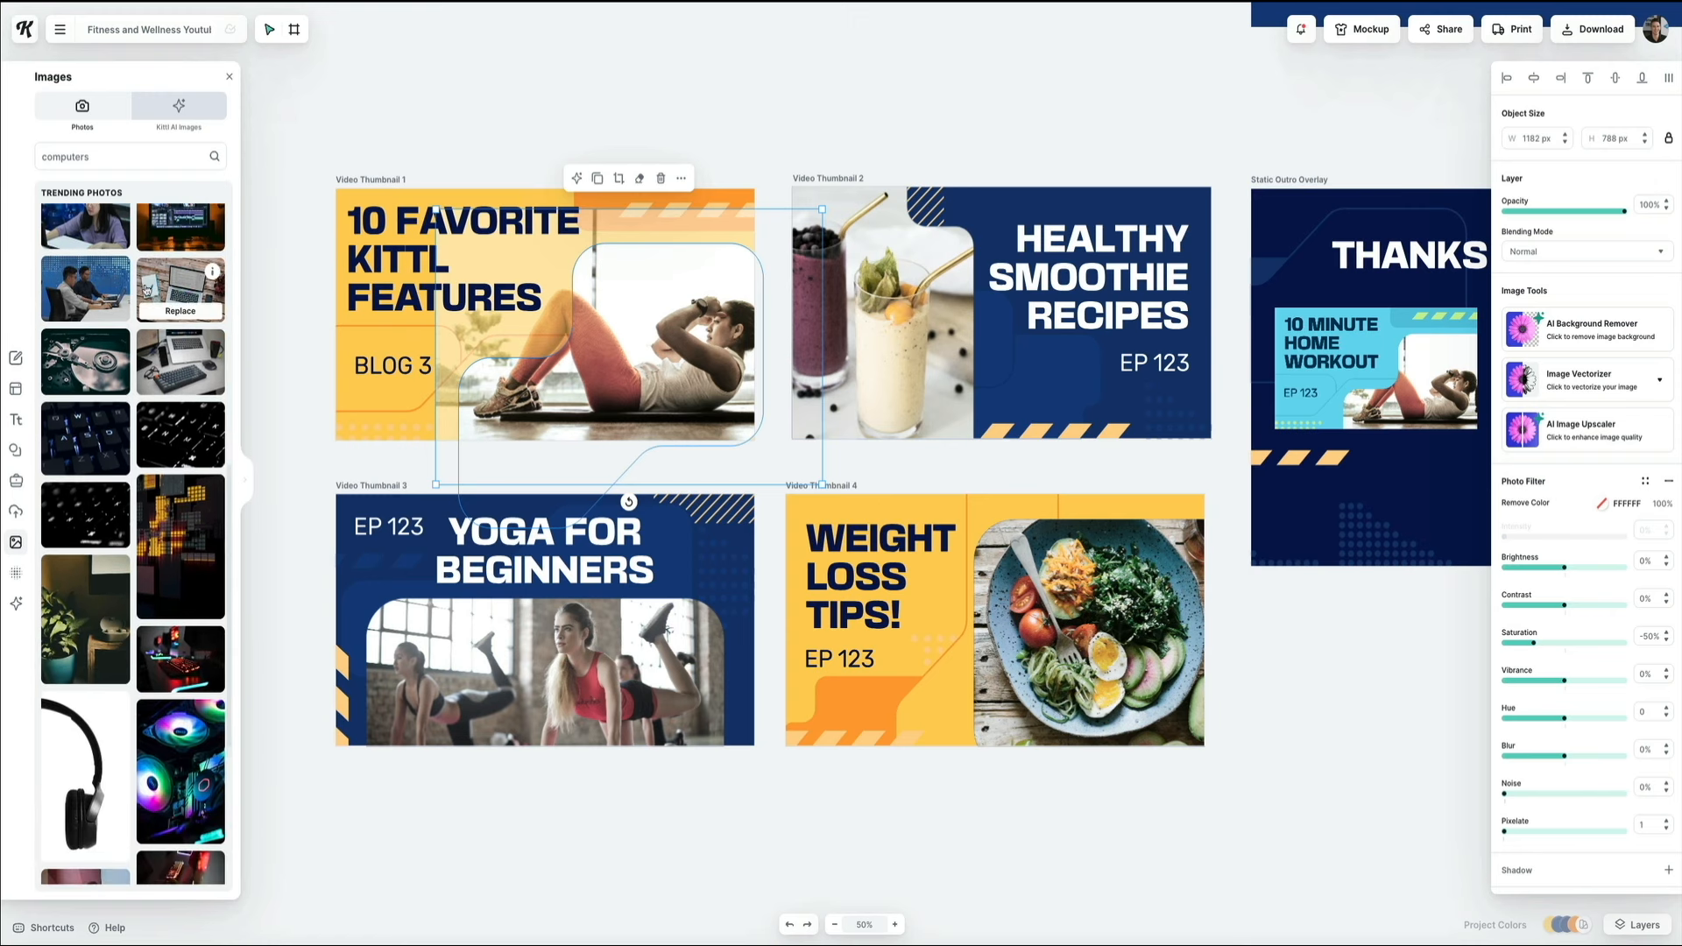
pyautogui.scroll(-8, 146, 291)
pyautogui.scroll(15, 145, 288)
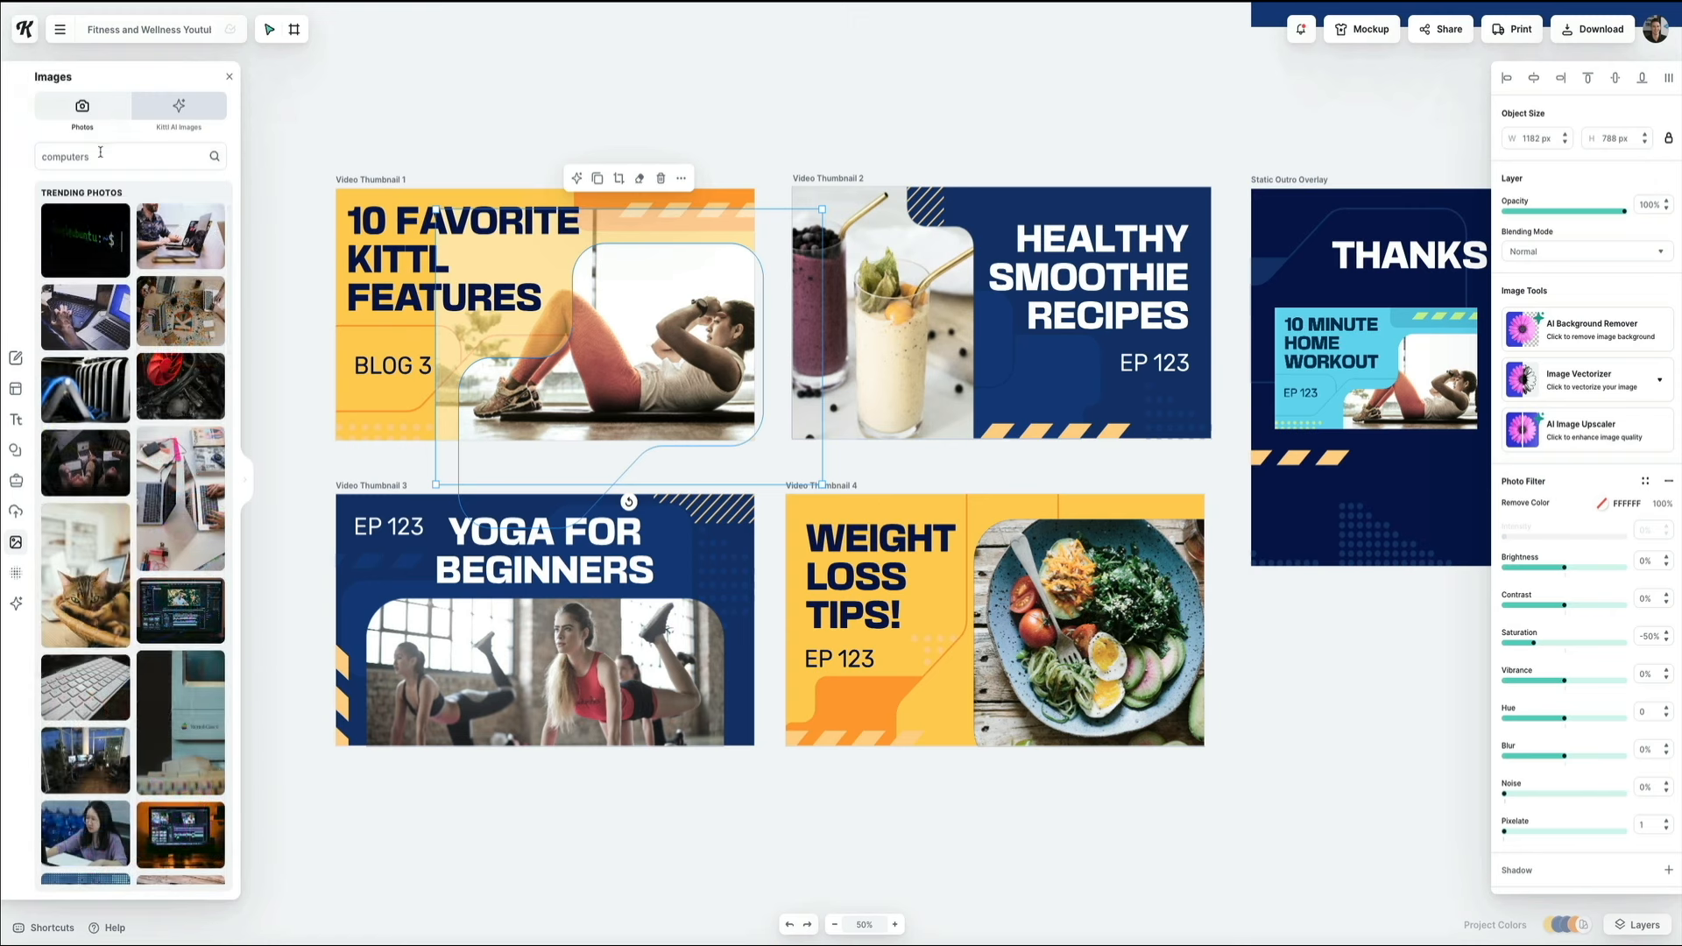
# Search the stock photos for "graphic design" and replace the workout photo with the design books image.
pyautogui.doubleClick(101, 157)
pyautogui.write('graphic desi')
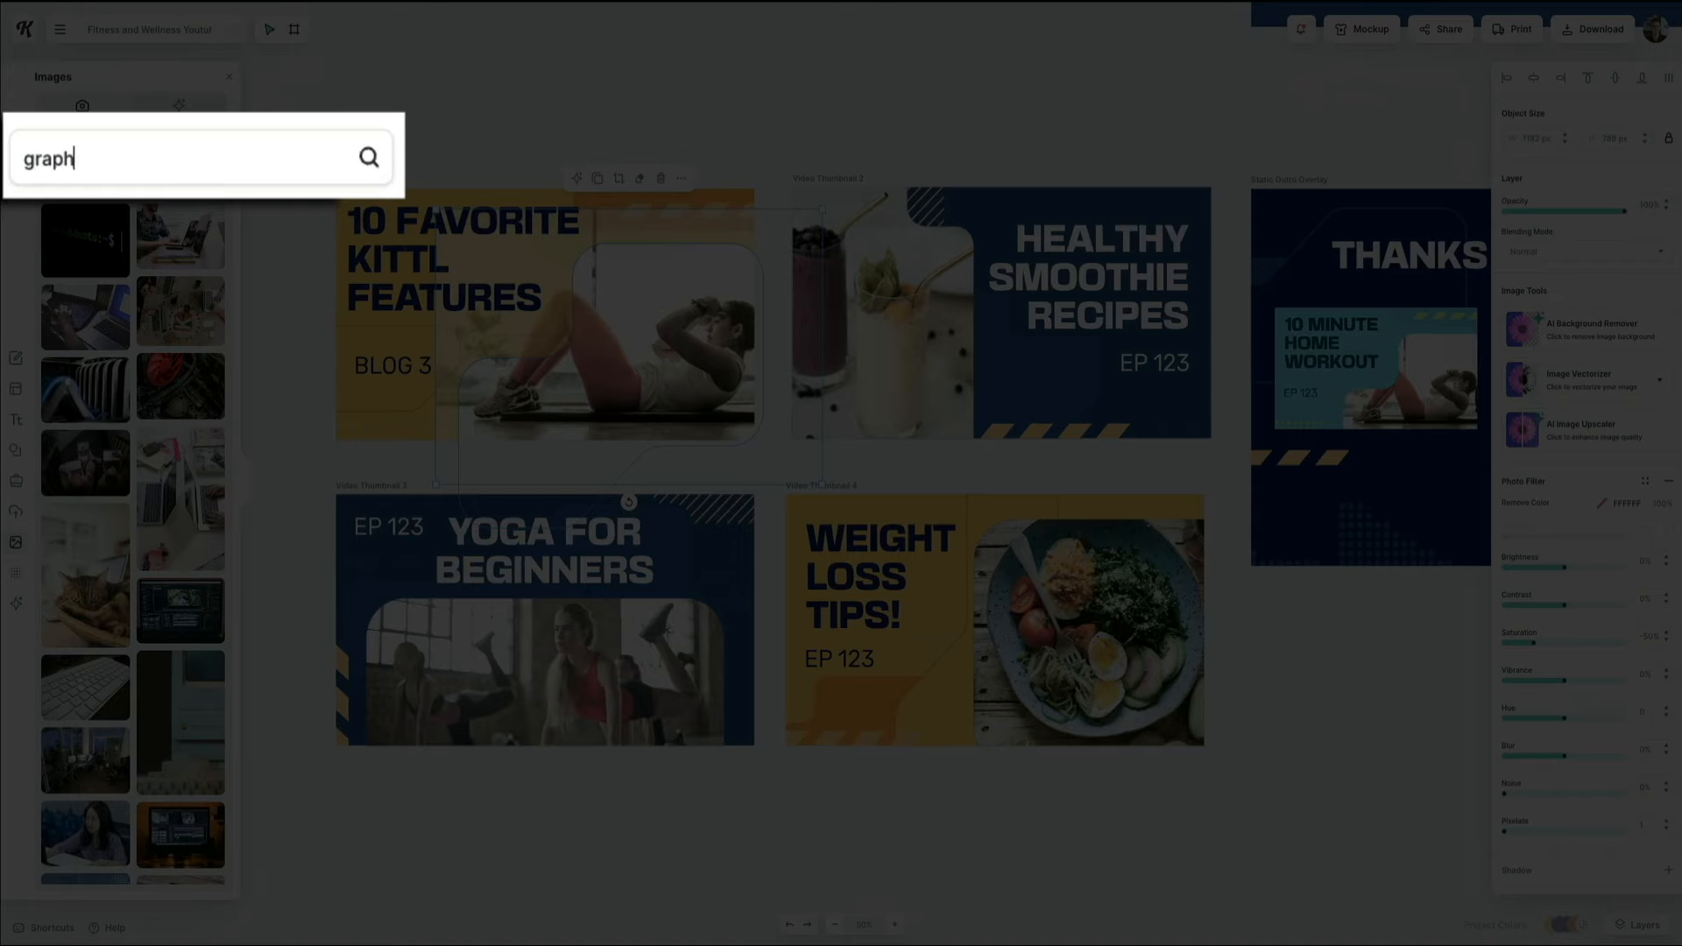
pyautogui.write('gn')
pyautogui.press('Return')
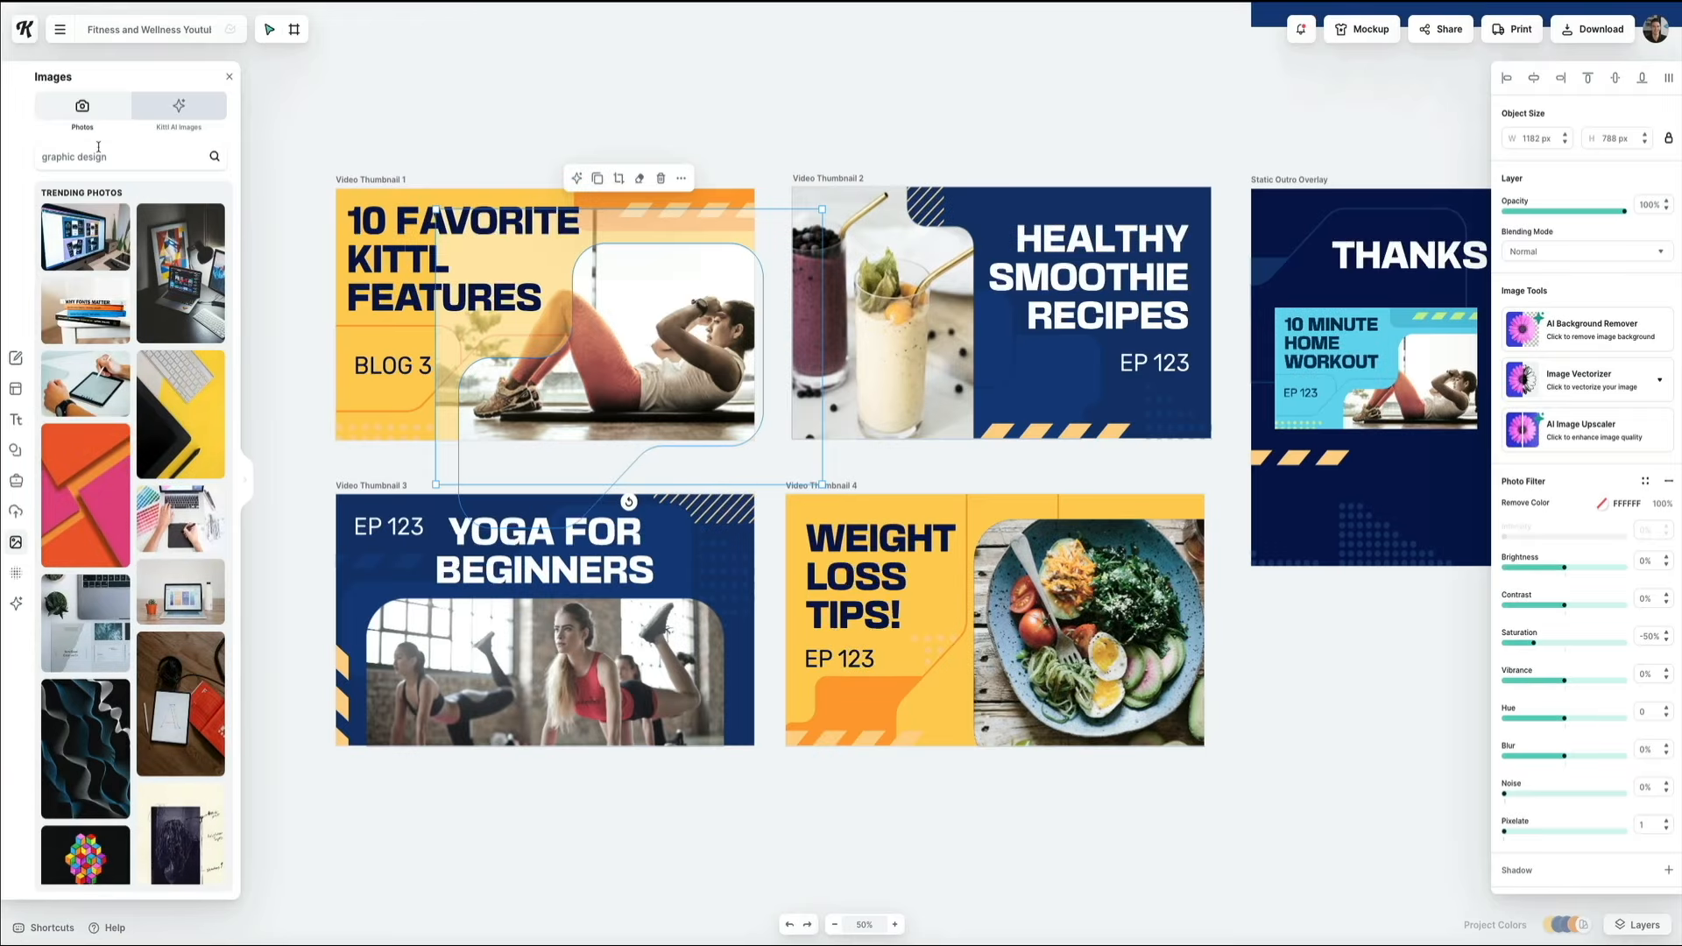
pyautogui.scroll(-4, 103, 230)
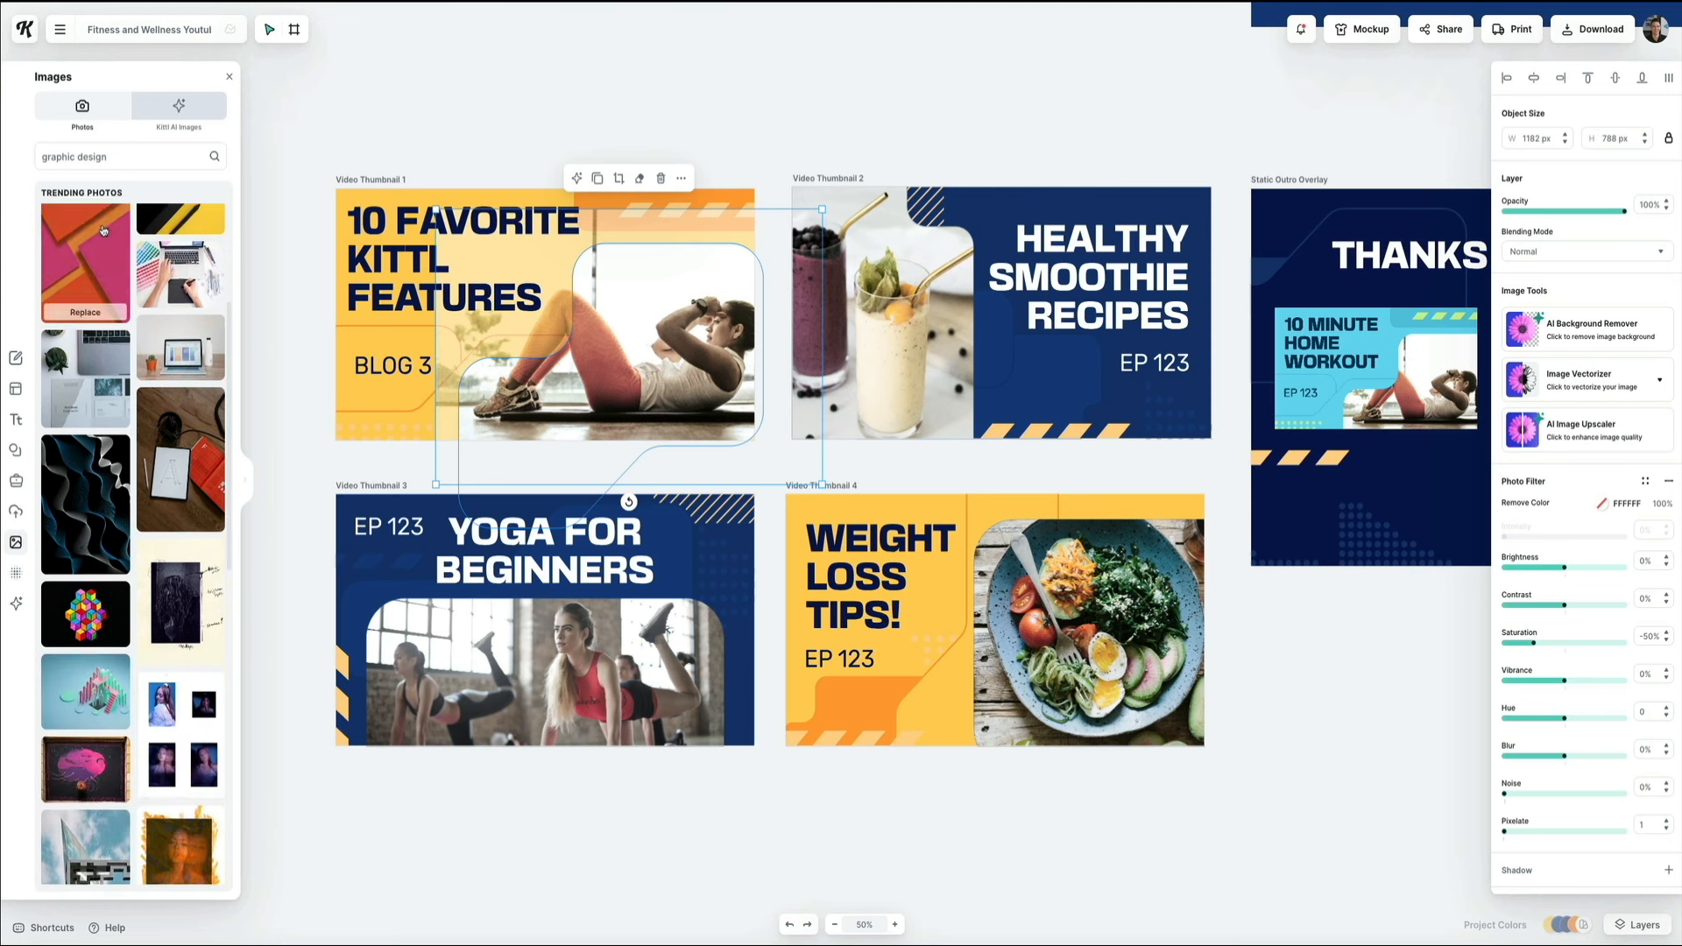
pyautogui.scroll(-3, 104, 230)
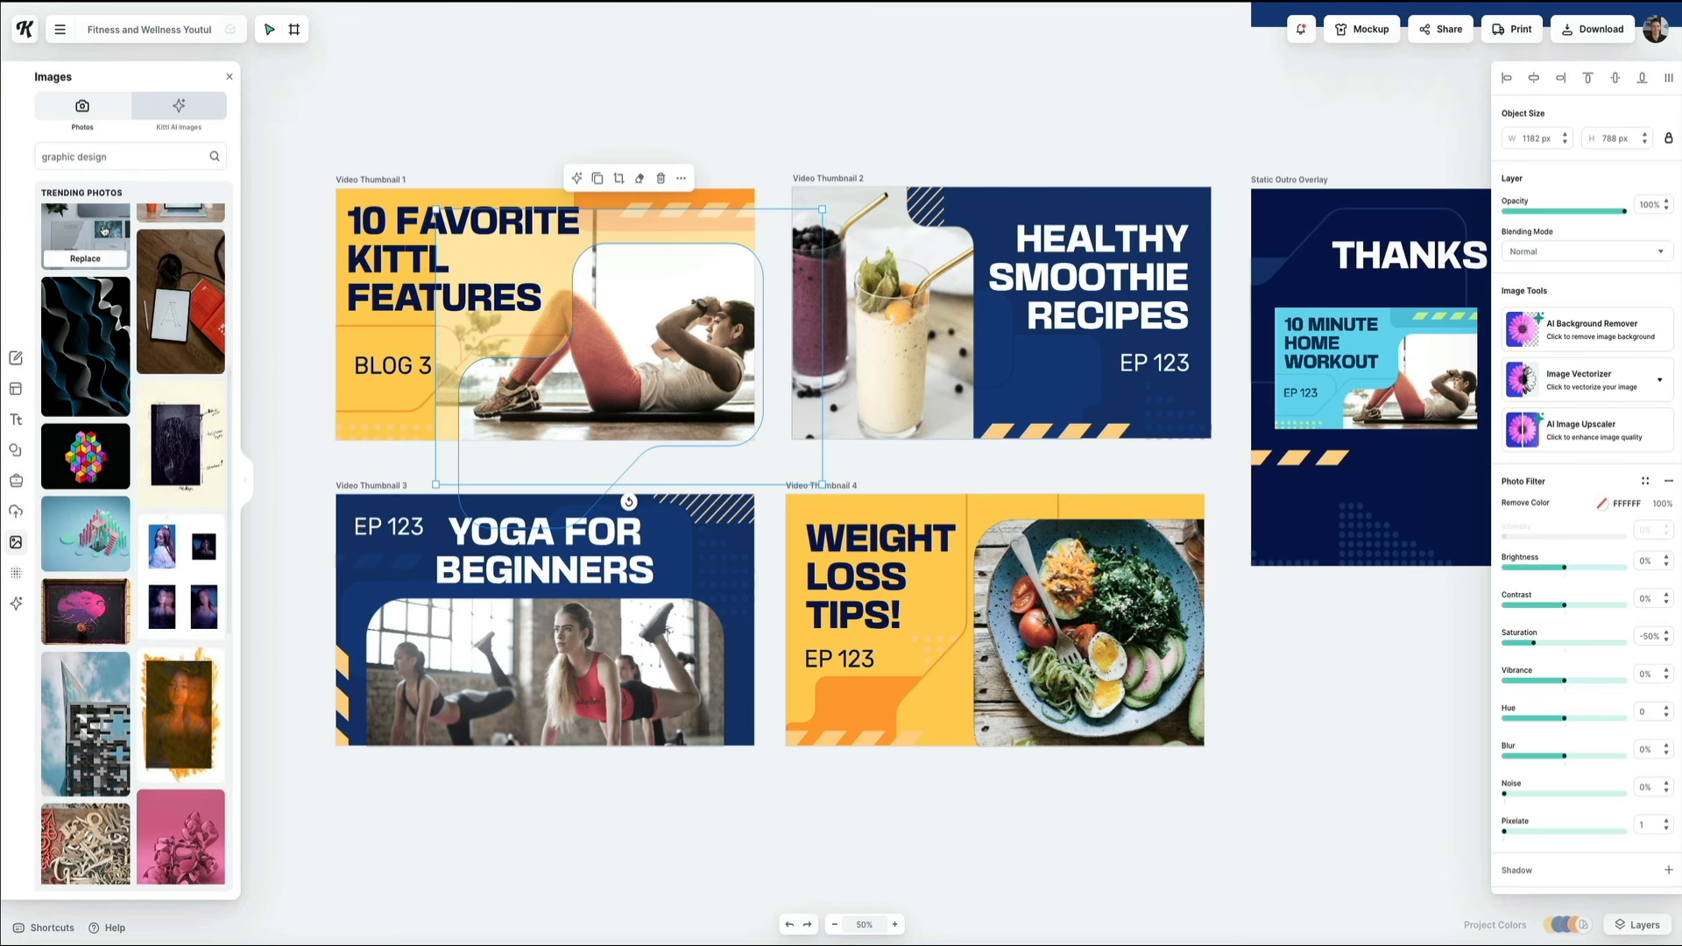
pyautogui.scroll(-2, 103, 230)
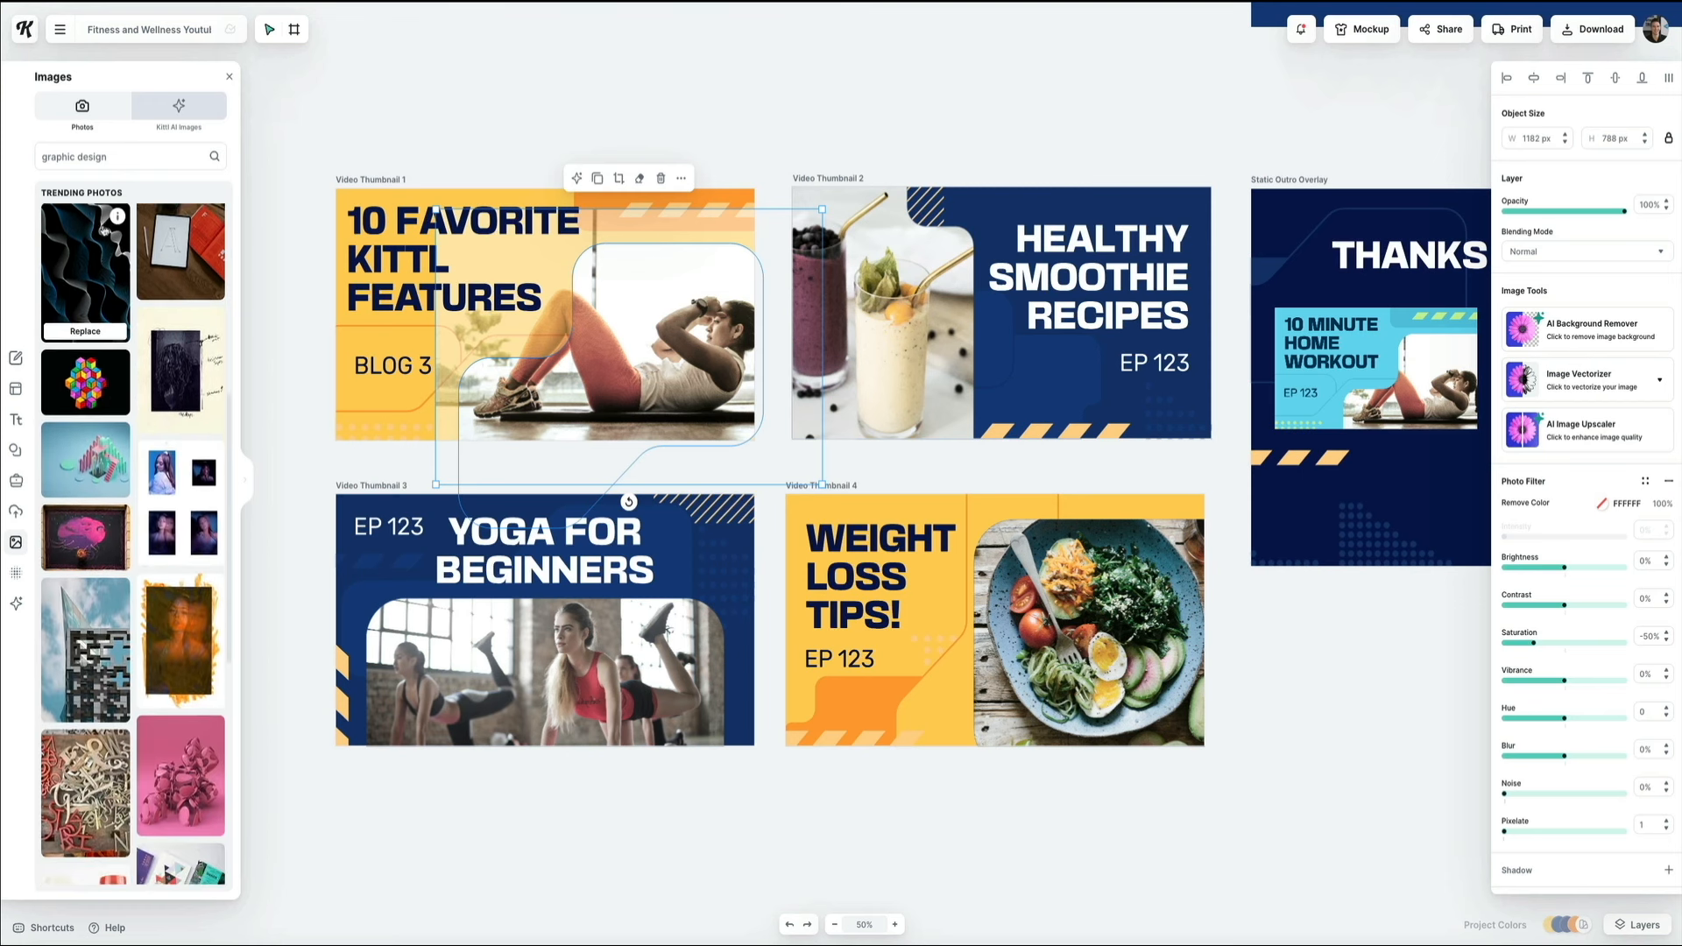
pyautogui.scroll(-5, 104, 231)
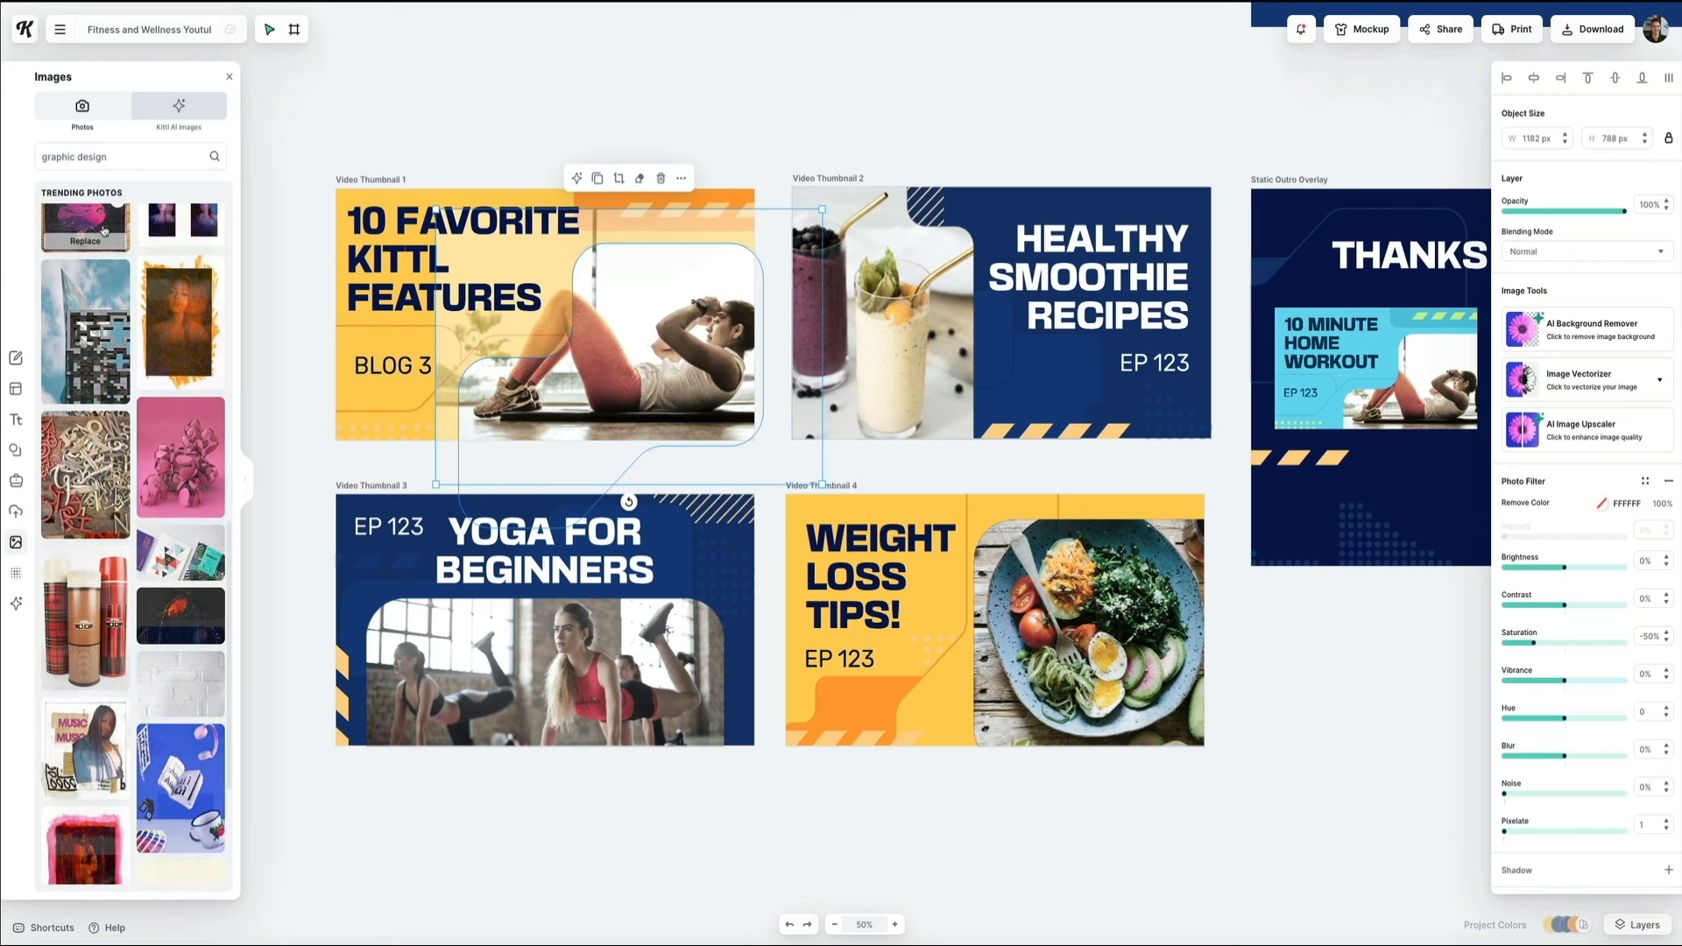
pyautogui.scroll(-2, 103, 230)
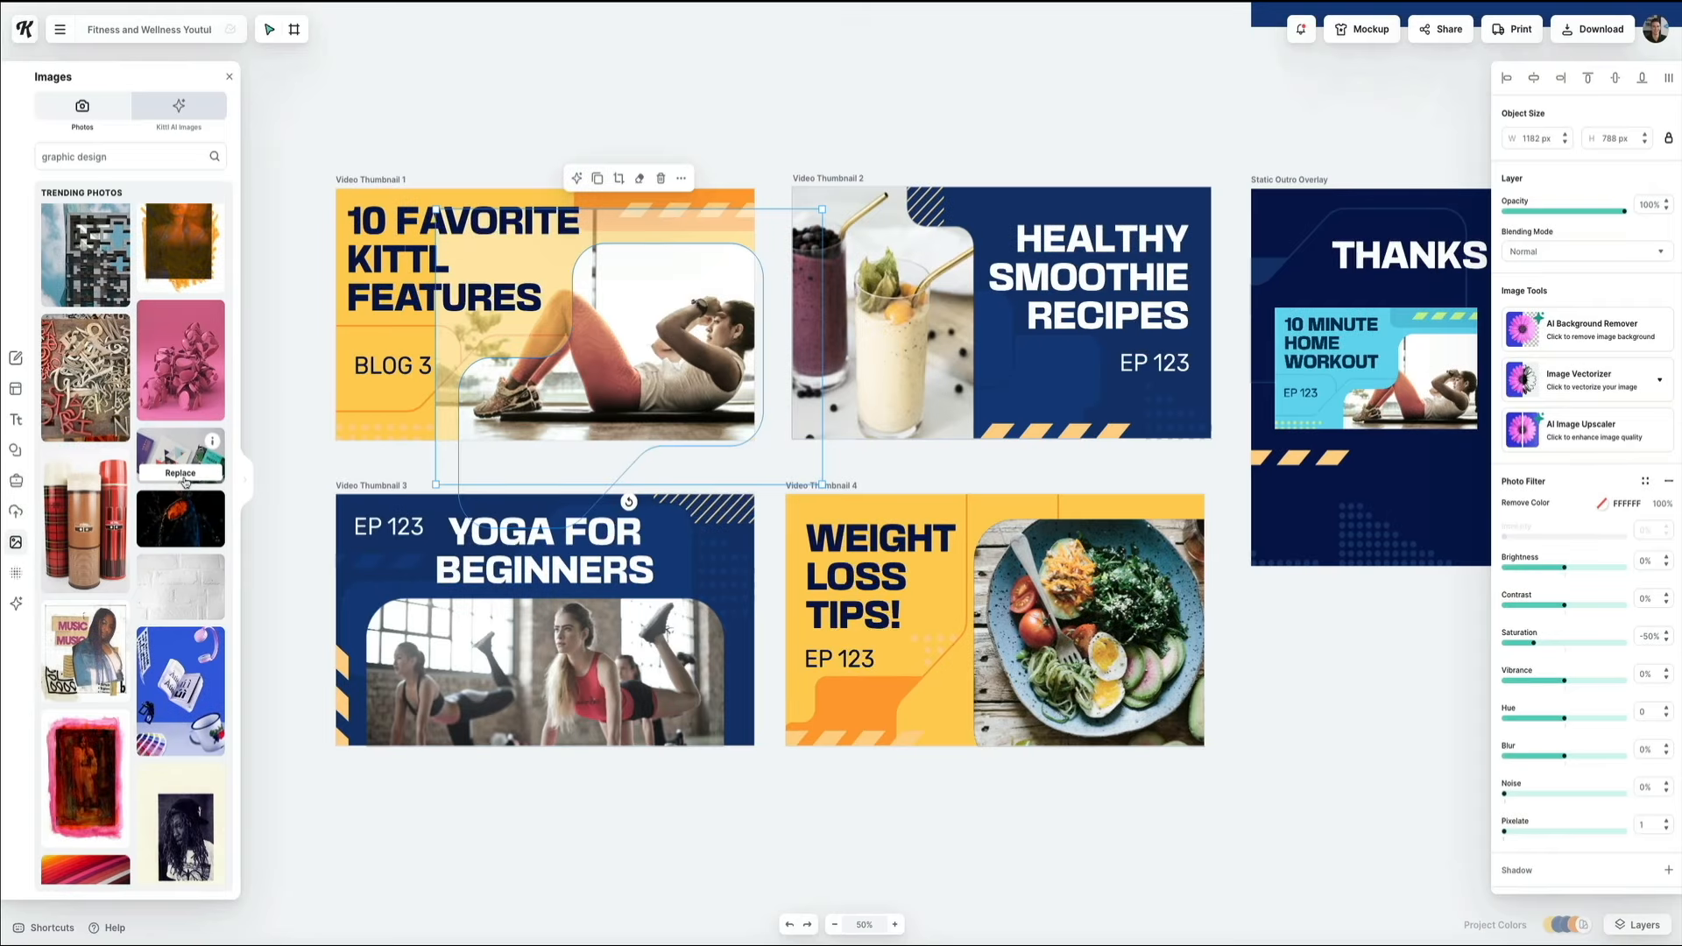
pyautogui.click(185, 480)
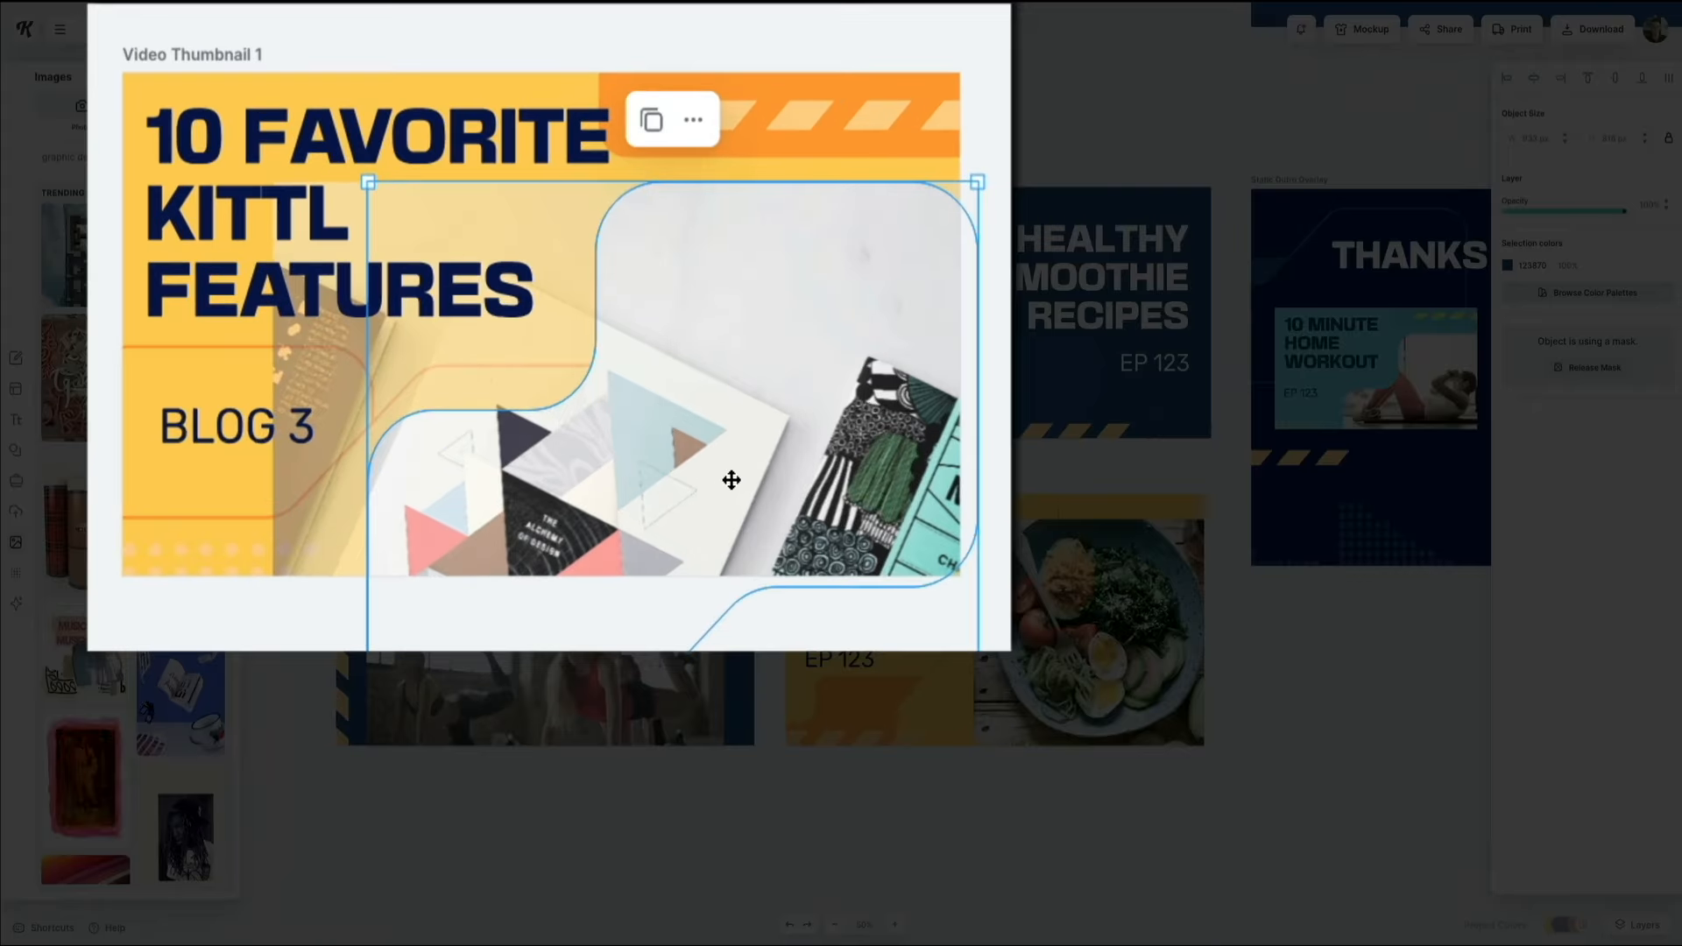
# Reposition the design books photo inside its mask so more of the covers fills the Video Thumbnail 1 frame.
pyautogui.doubleClick(639, 391)
pyautogui.moveTo(639, 391); pyautogui.dragTo(642, 364)
pyautogui.moveTo(734, 425); pyautogui.dragTo(635, 324)
pyautogui.click(268, 380)
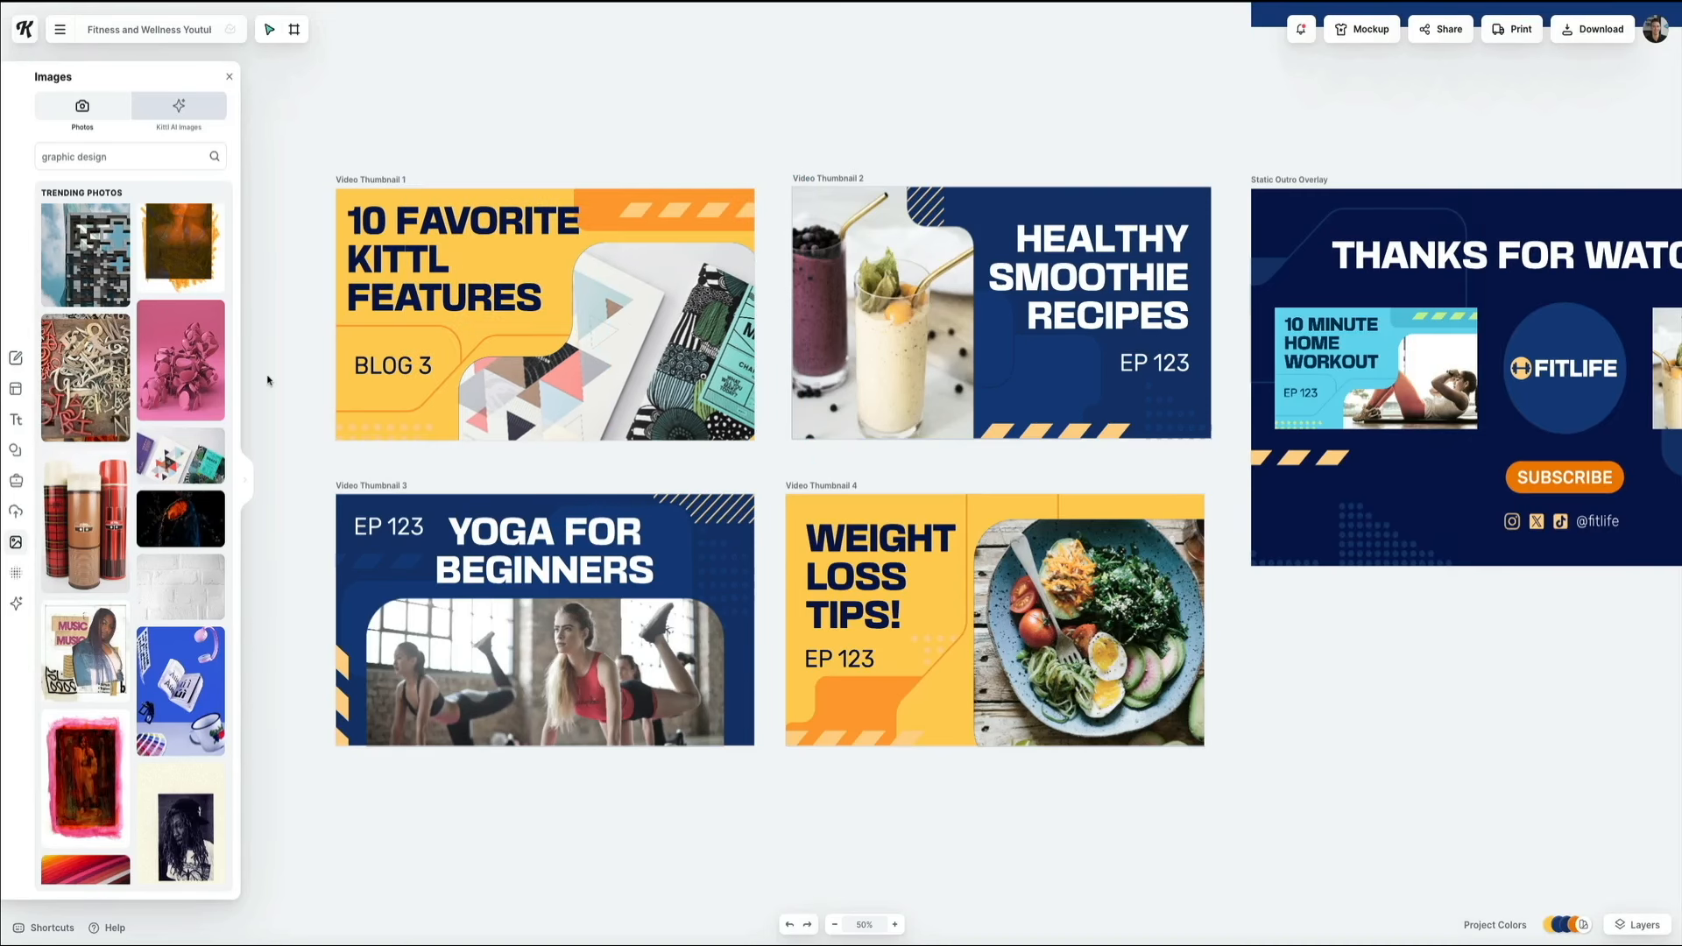
# Retitle Video Thumbnail 2 as "KITTL REVIEW WHAT CAN IT DO?" and change its episode label to "BLOG 2".
pyautogui.doubleClick(1109, 282)
pyautogui.write('KITTL REVIEW WHAT CAN IT DO?')
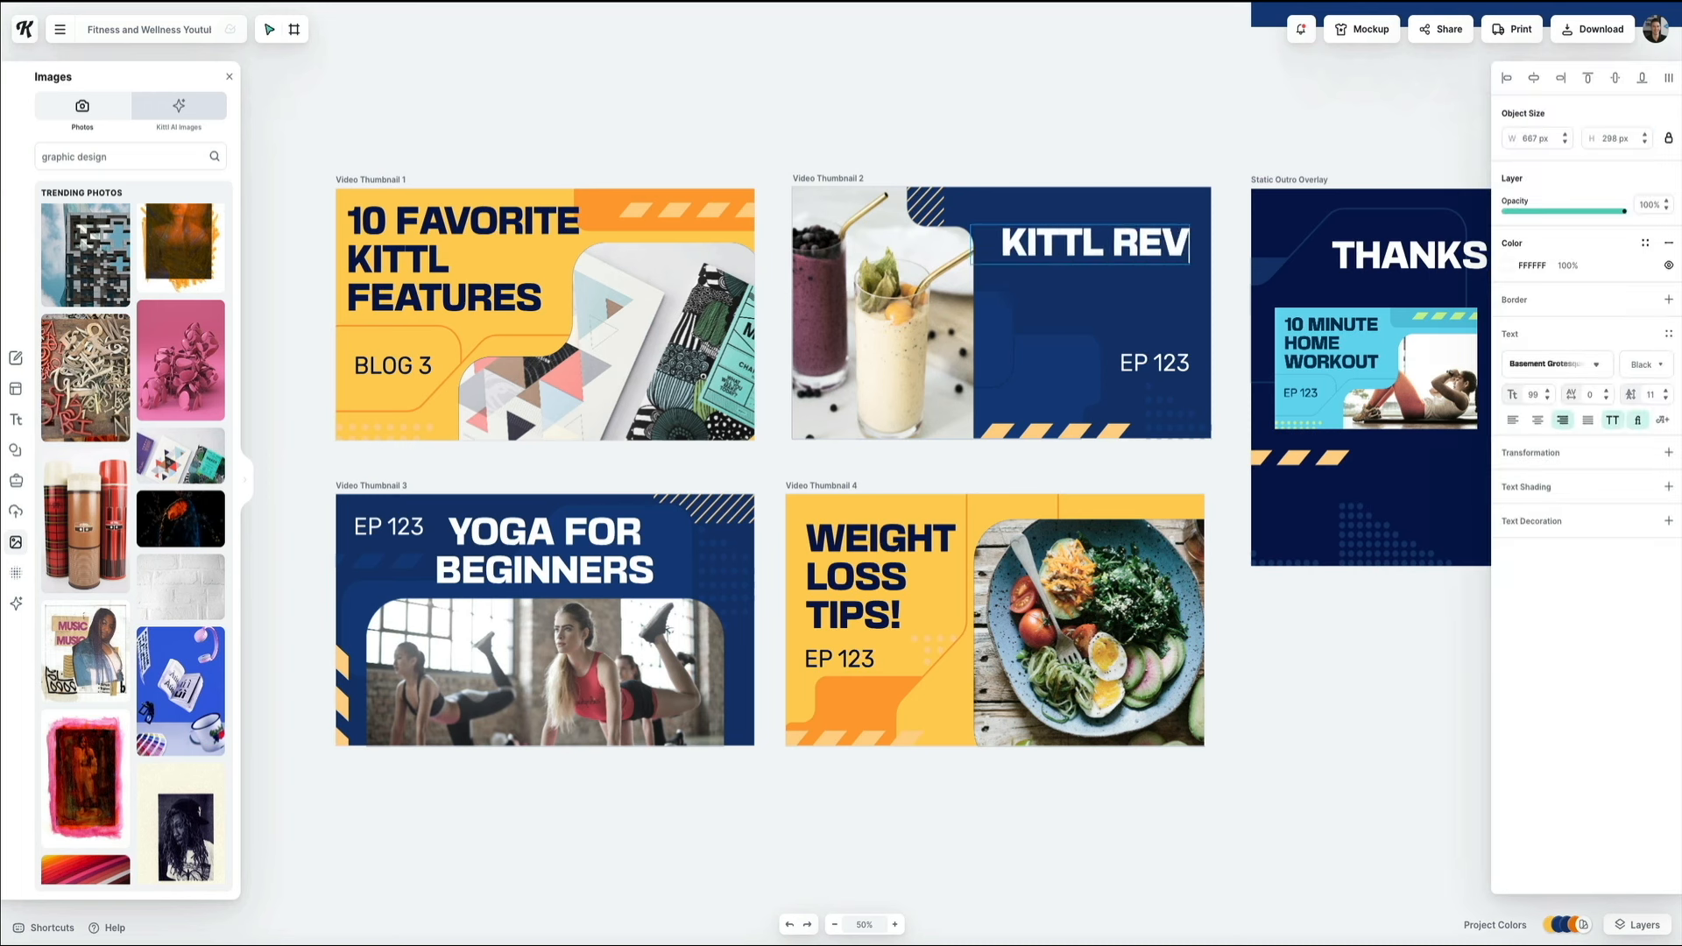
pyautogui.doubleClick(1150, 379)
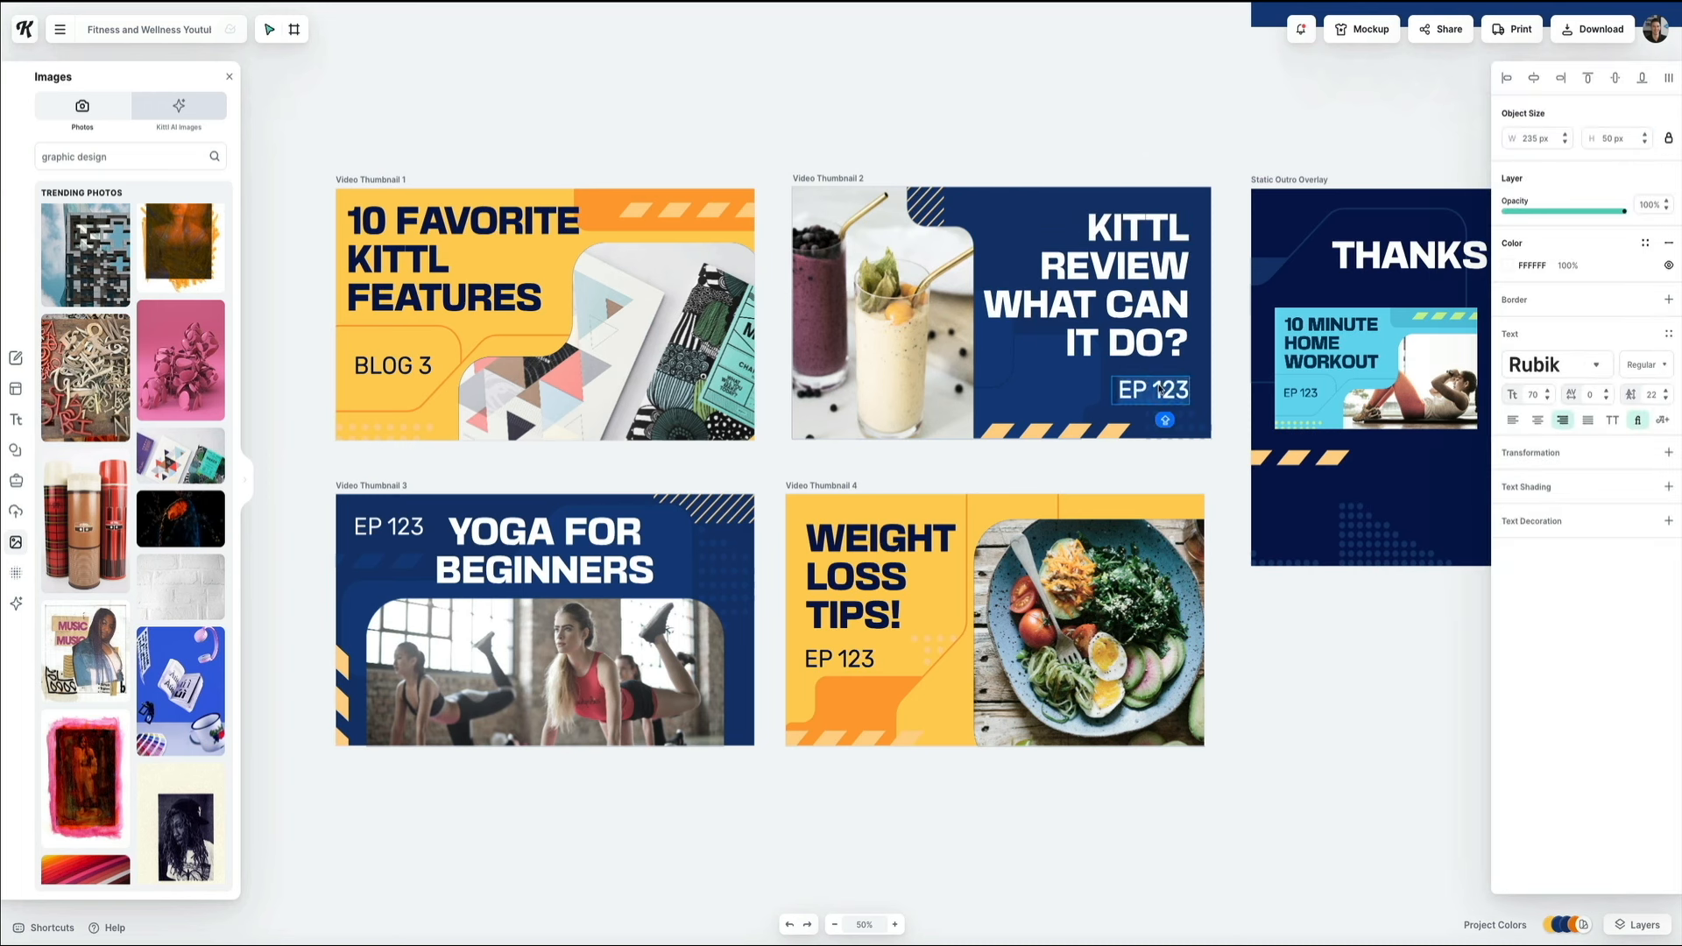
pyautogui.write('BLOG 2')
# Replace the smoothie photo in Video Thumbnail 2 with the stock photo of a laptop beside a desk lamp.
pyautogui.click(946, 412)
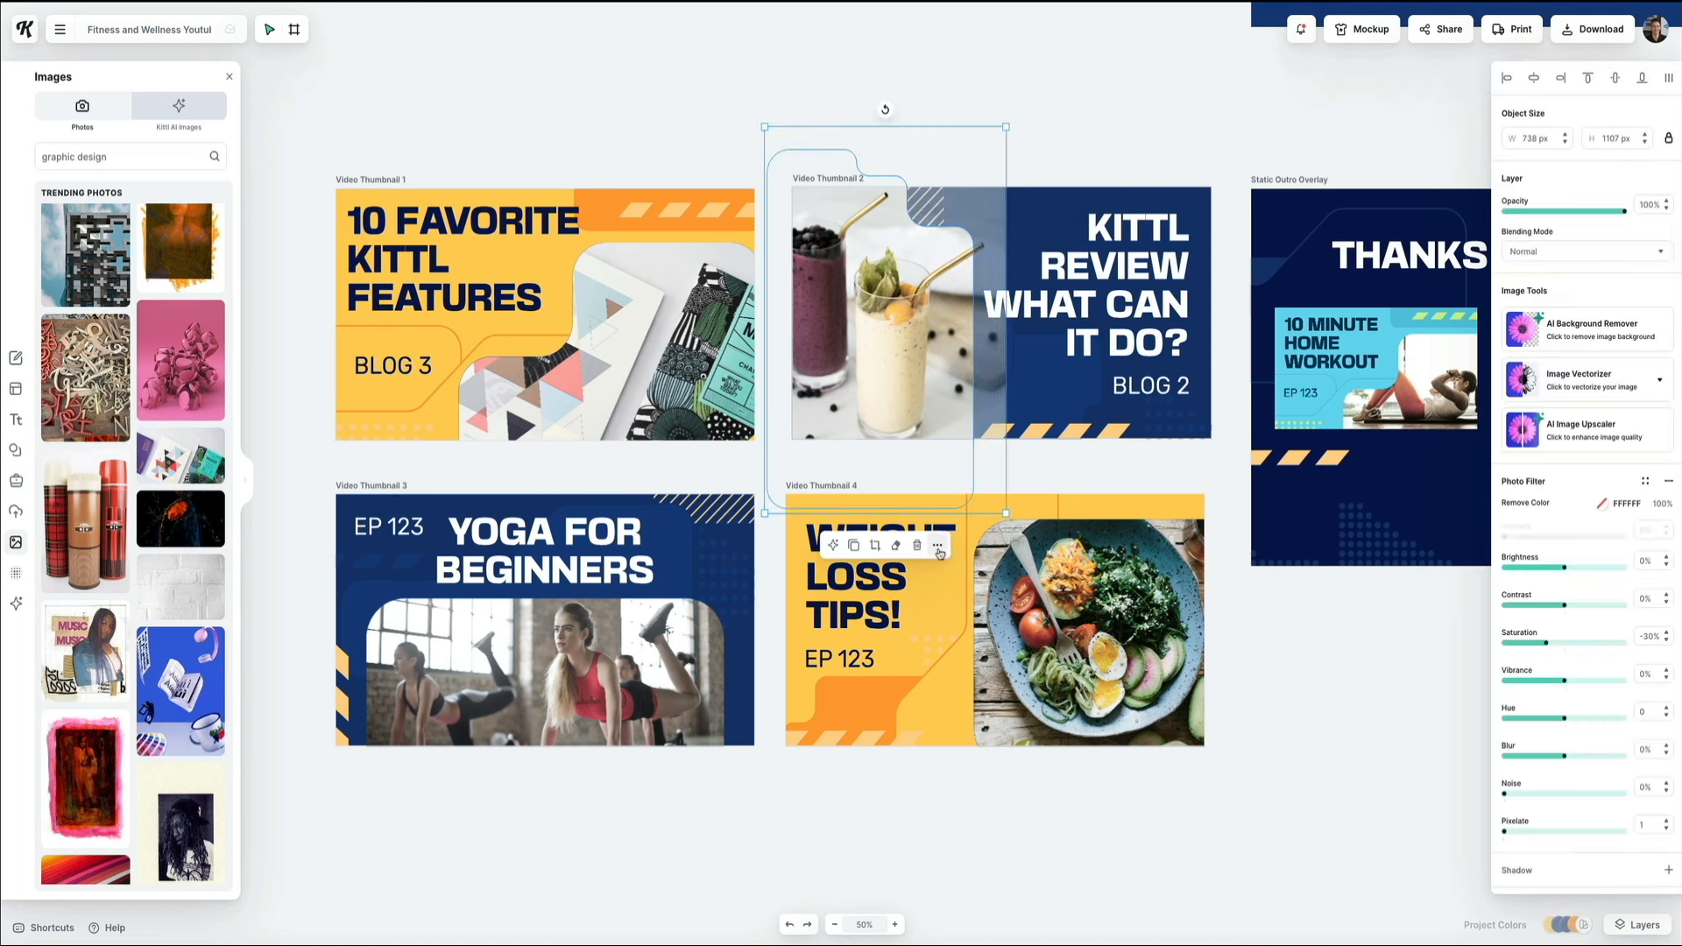
pyautogui.scroll(-5, 182, 649)
pyautogui.scroll(-10, 182, 649)
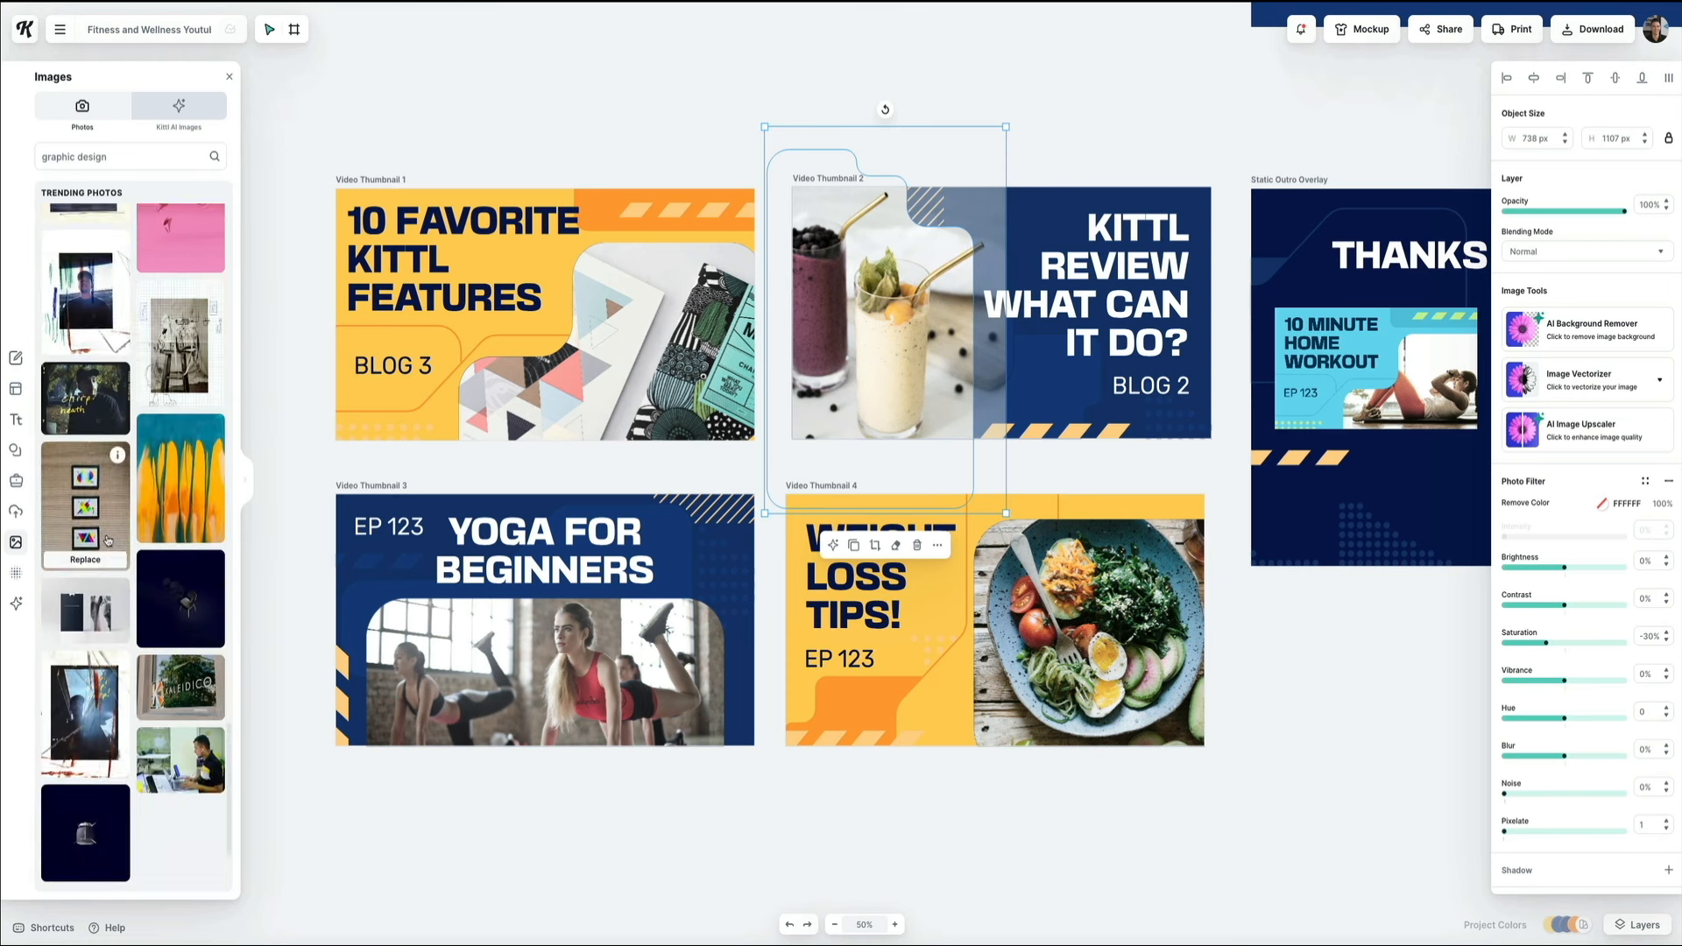
pyautogui.scroll(-10, 123, 533)
pyautogui.scroll(20, 180, 351)
pyautogui.click(180, 274)
pyautogui.click(1067, 132)
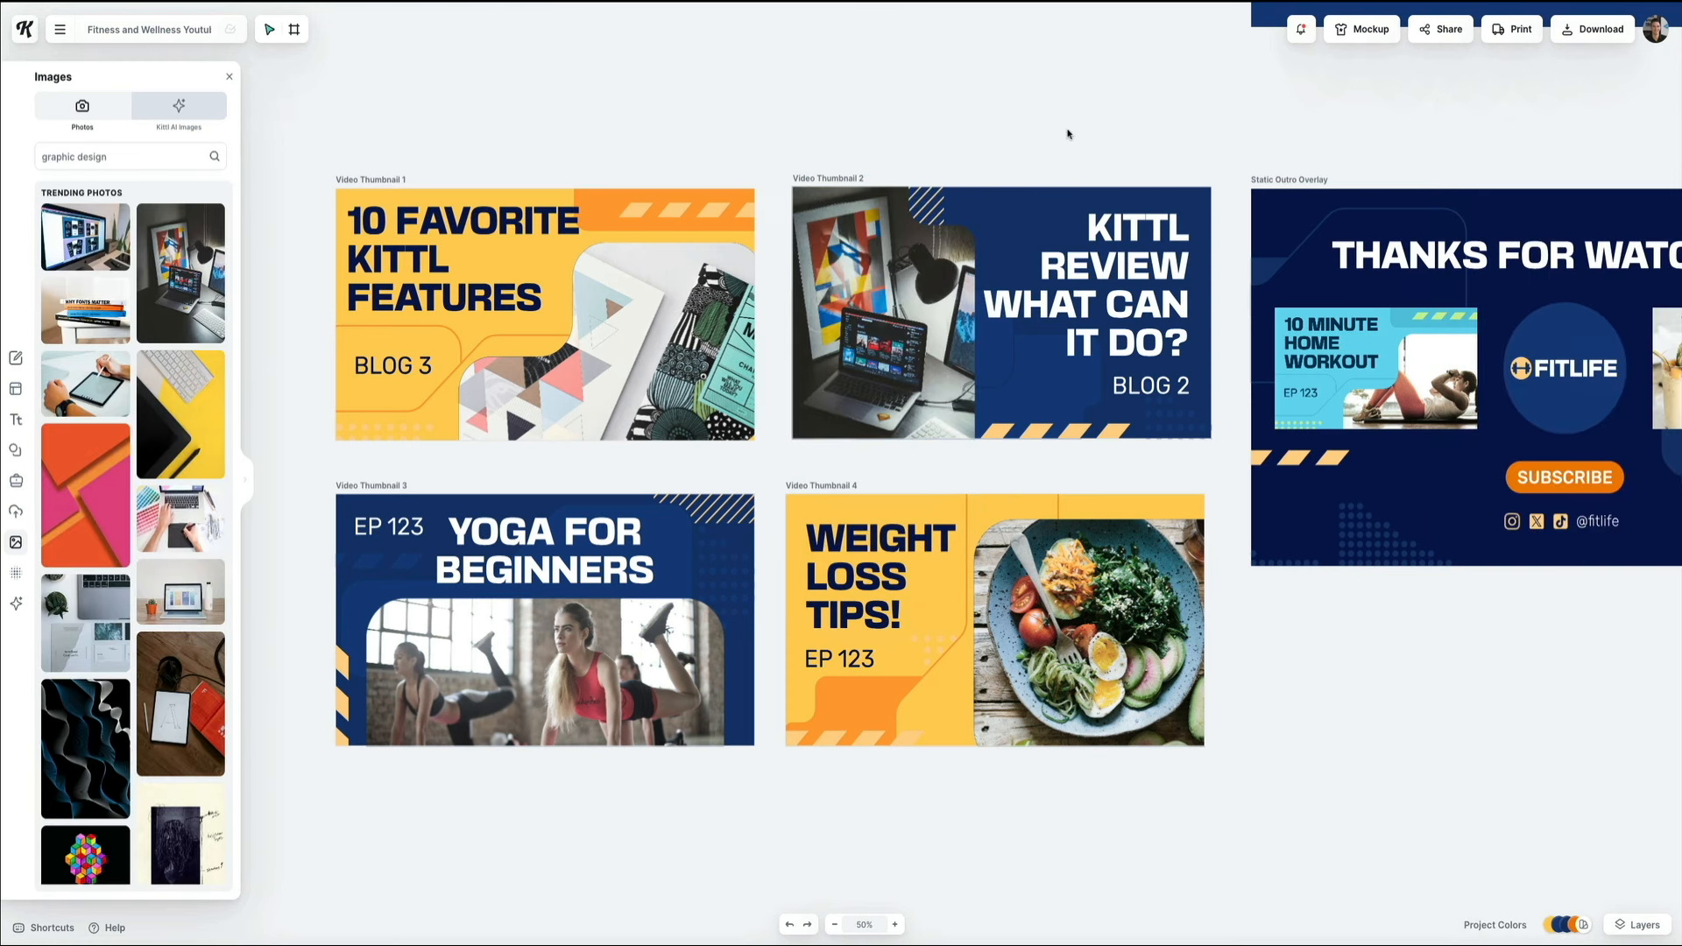
# Retitle Video Thumbnail 4 as "HELLO KITTL!", change its episode label to "BLOG 1" and move the label up closer to the title.
pyautogui.doubleClick(954, 530)
pyautogui.write('HELLO KITTL!')
pyautogui.doubleClick(839, 659)
pyautogui.write('BLOG 1')
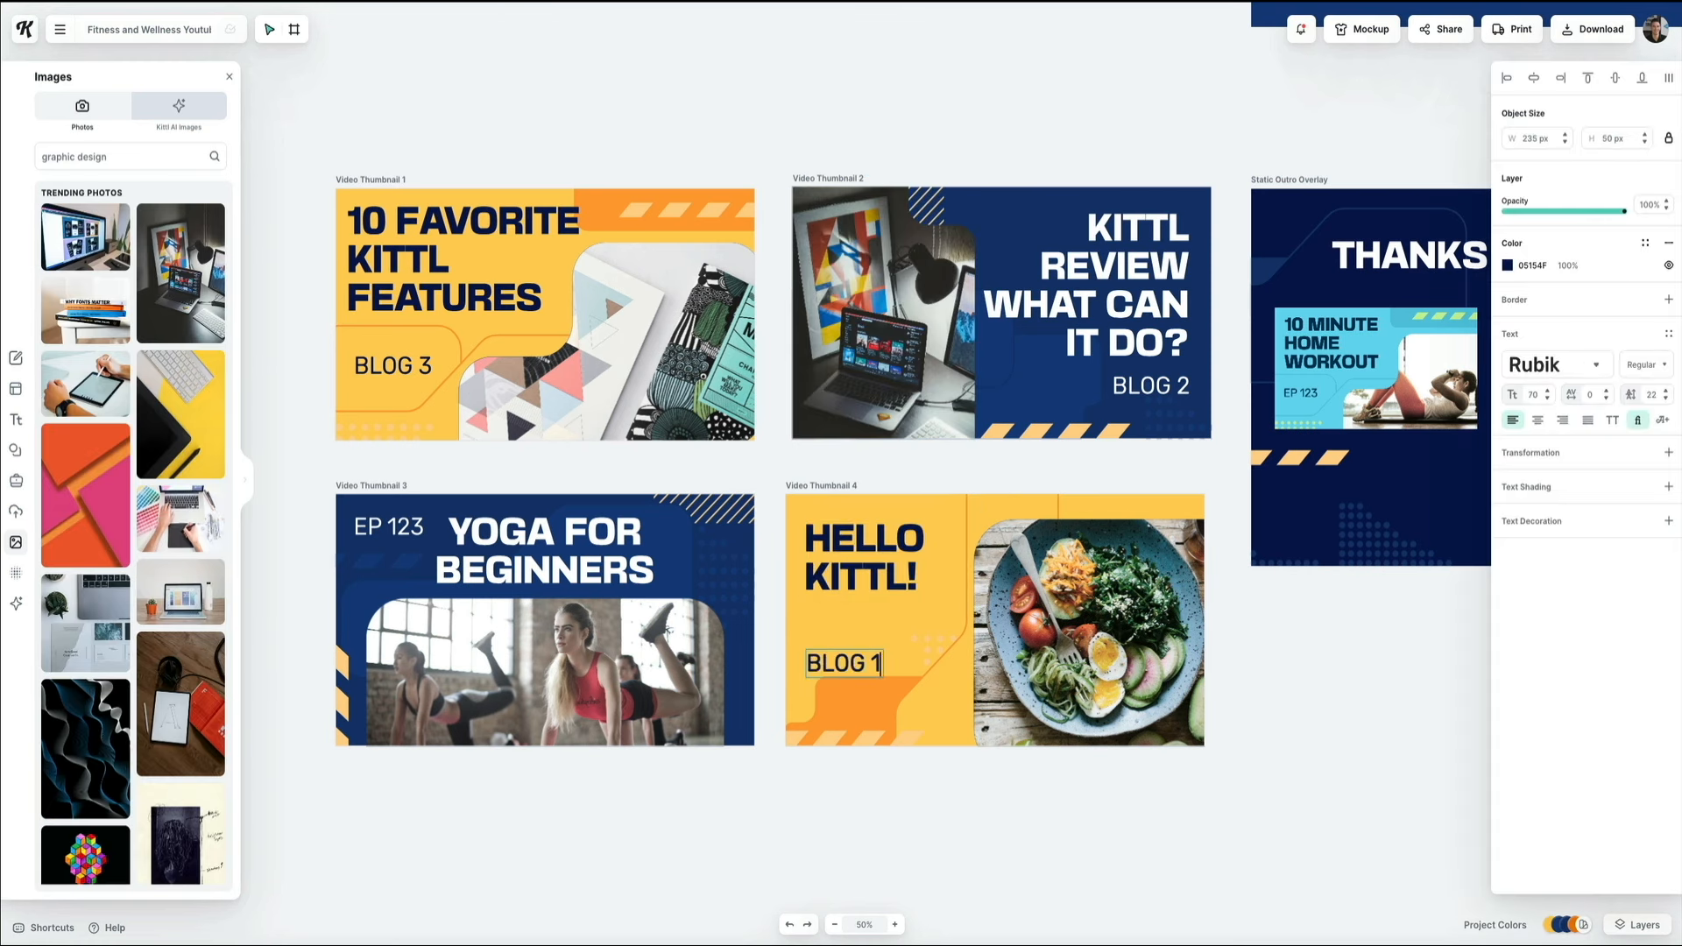
pyautogui.click(846, 664)
pyautogui.click(846, 664)
pyautogui.moveTo(846, 664); pyautogui.dragTo(847, 634)
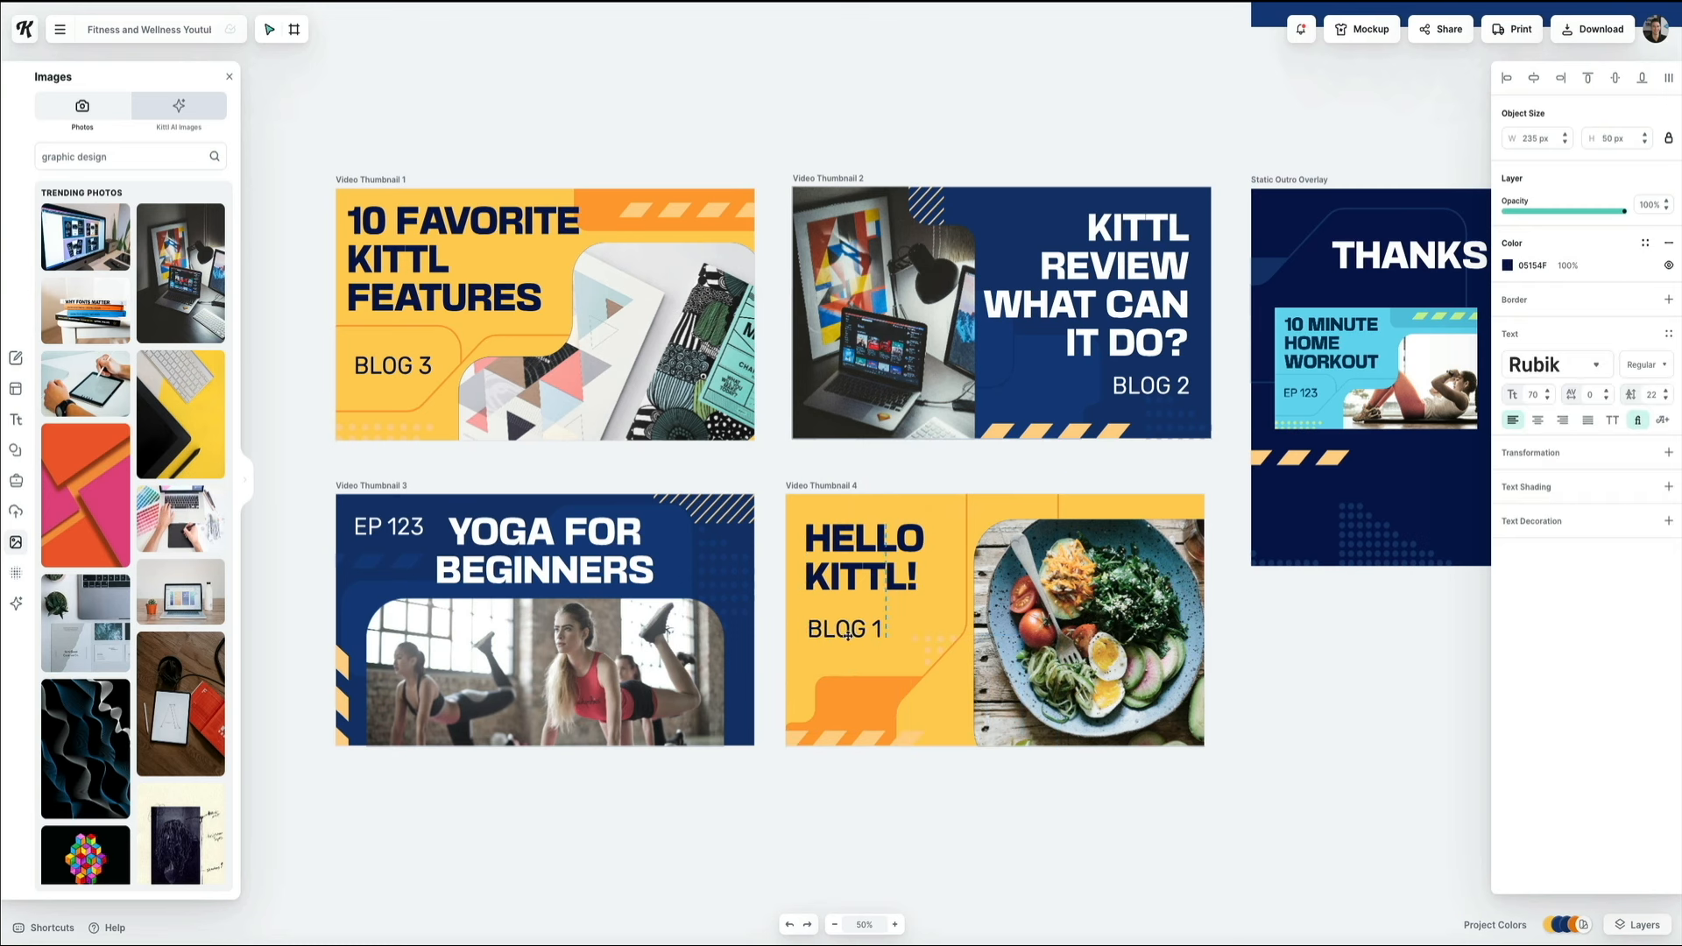
# Replace the salad bowl photo in Video Thumbnail 4 with the stock photo of the pink and purple wall mural.
pyautogui.click(1118, 618)
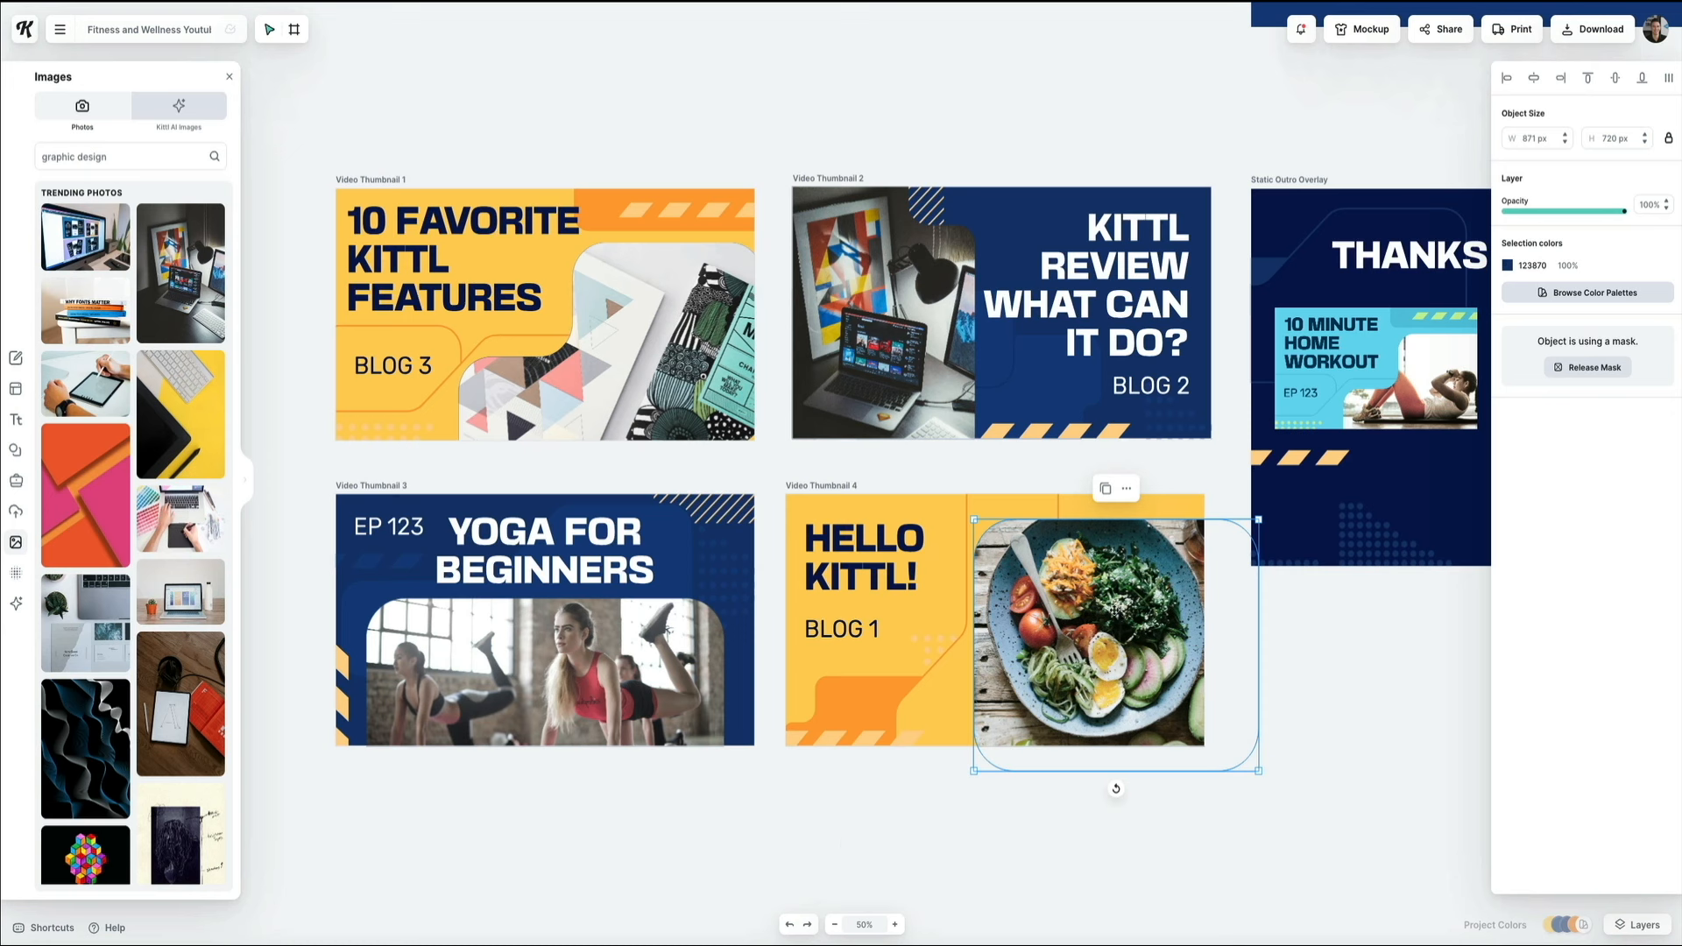
pyautogui.doubleClick(1112, 611)
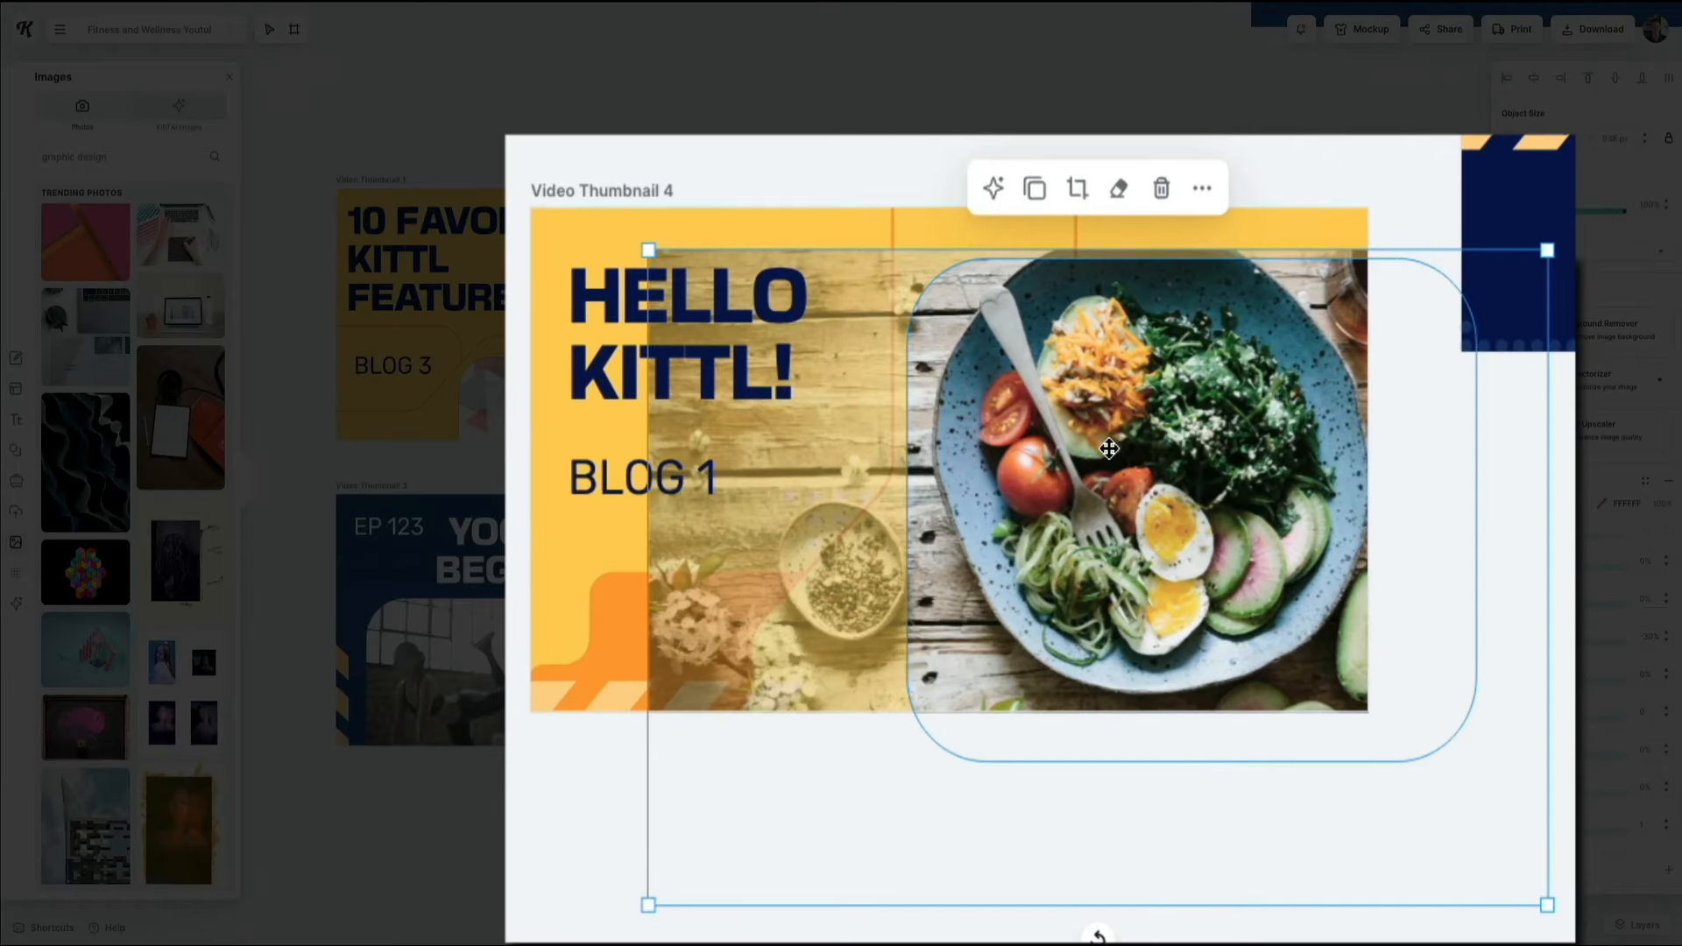
pyautogui.press('Delete')
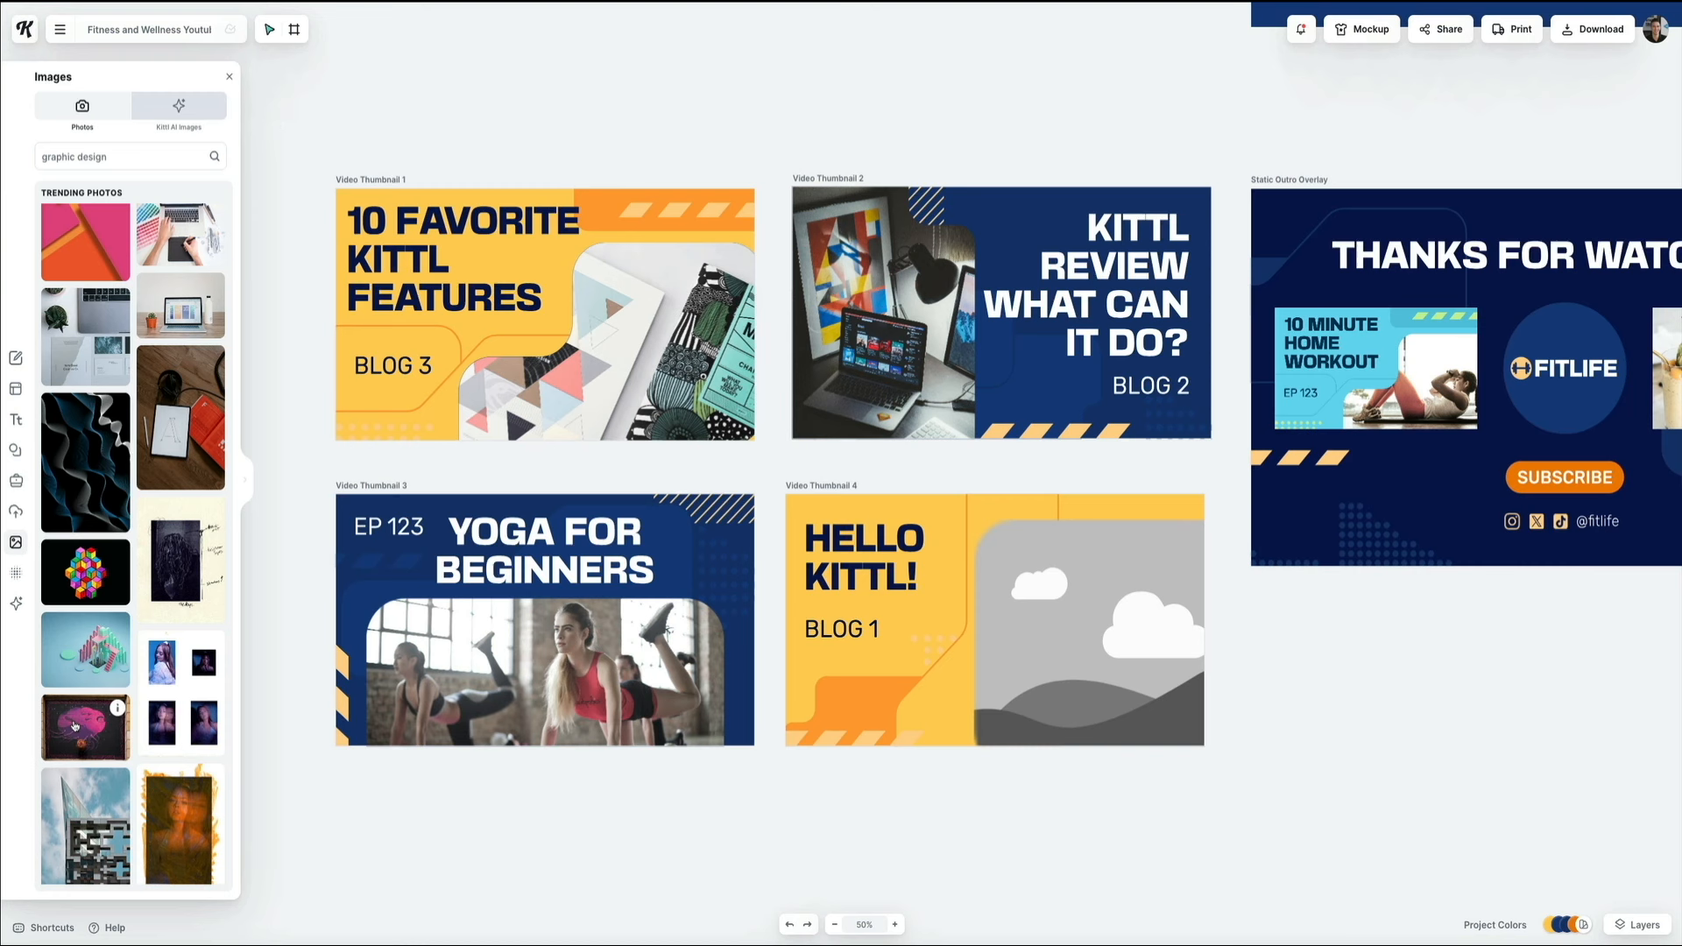
pyautogui.moveTo(74, 725); pyautogui.dragTo(1059, 604)
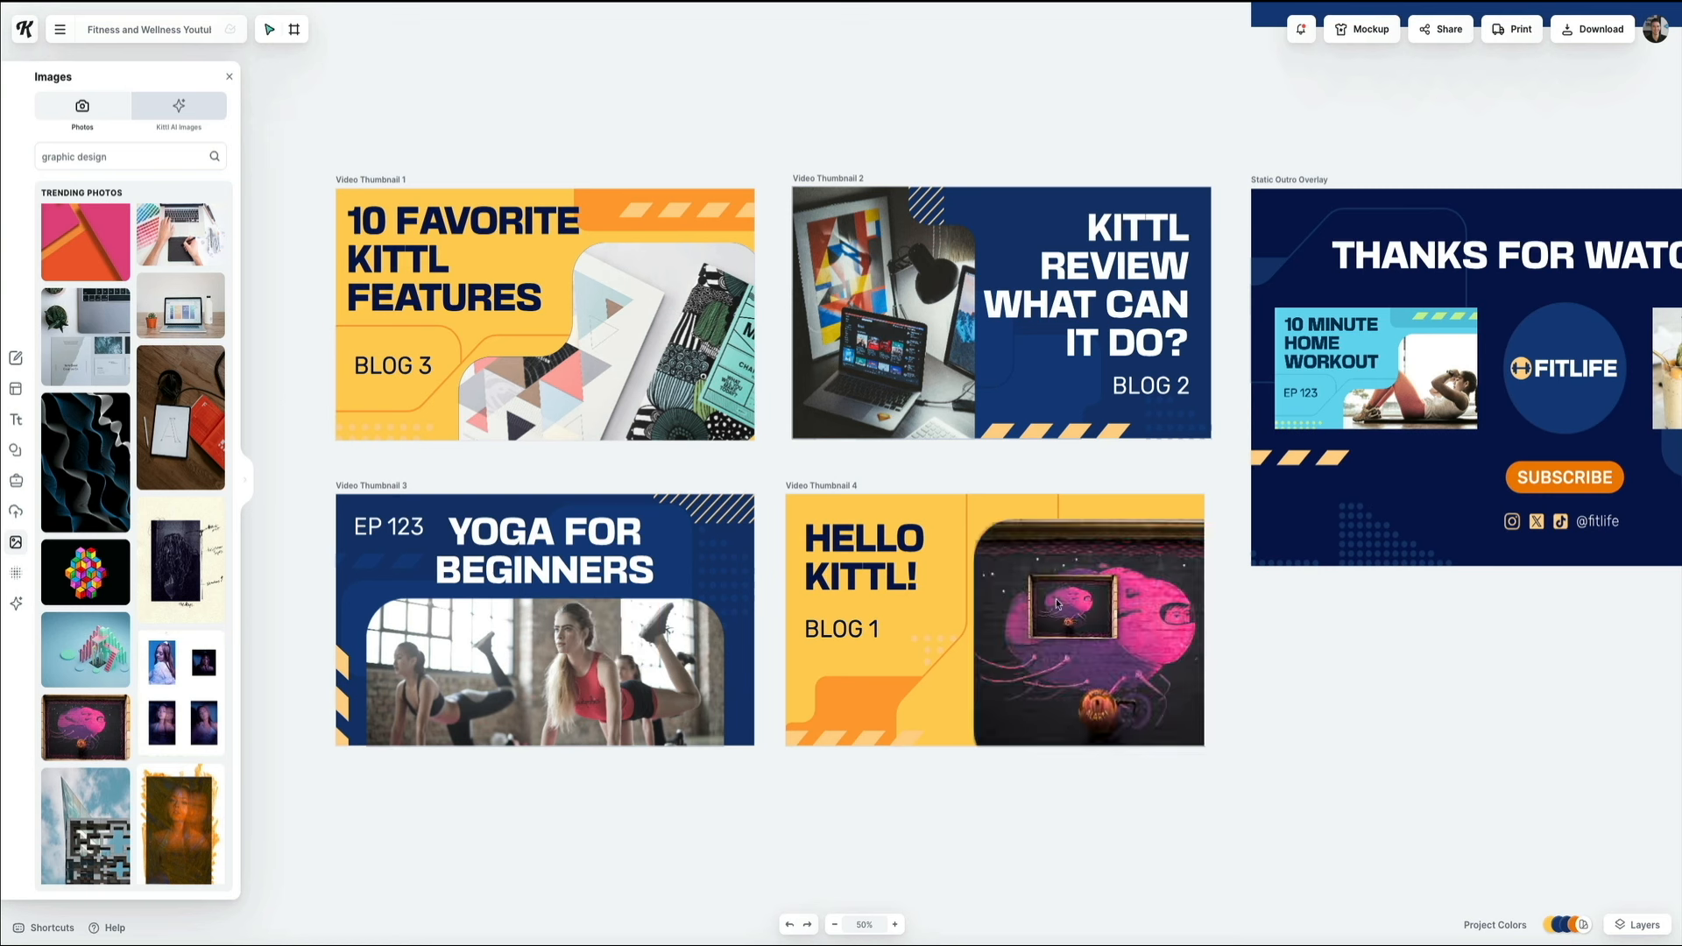
pyautogui.click(1327, 717)
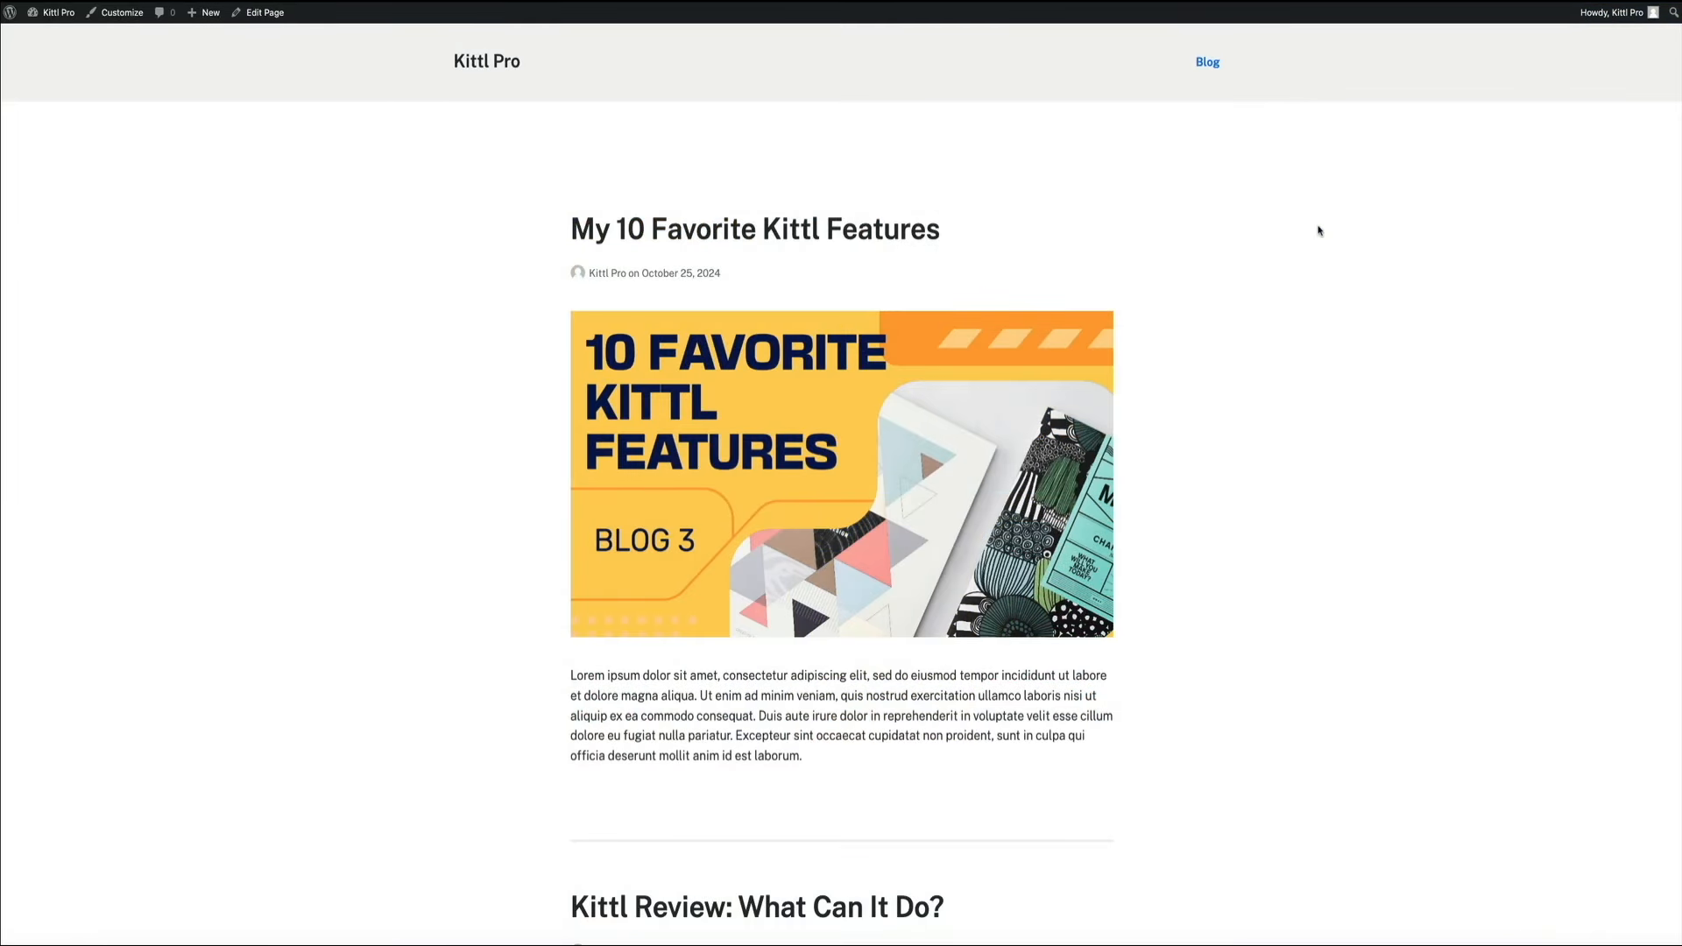
# Review the featured images of all three posts on the Kittl Pro blog page, down to Hello Kittl! and back up.
pyautogui.scroll(-3, 1320, 230)
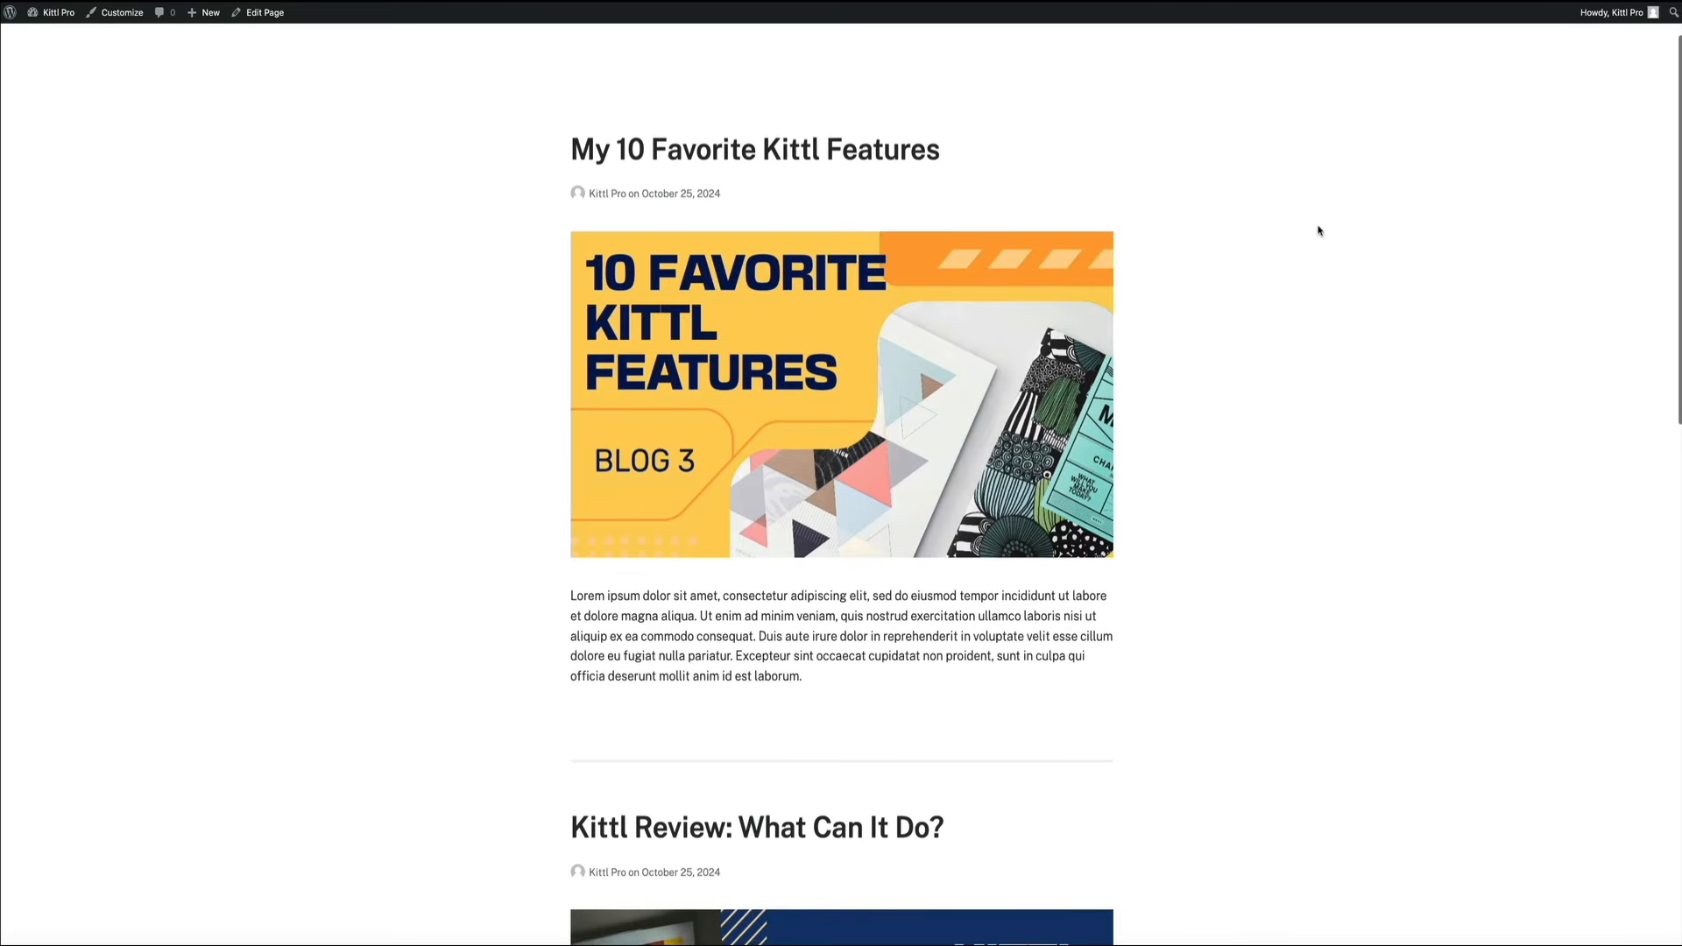
pyautogui.scroll(-3, 1319, 230)
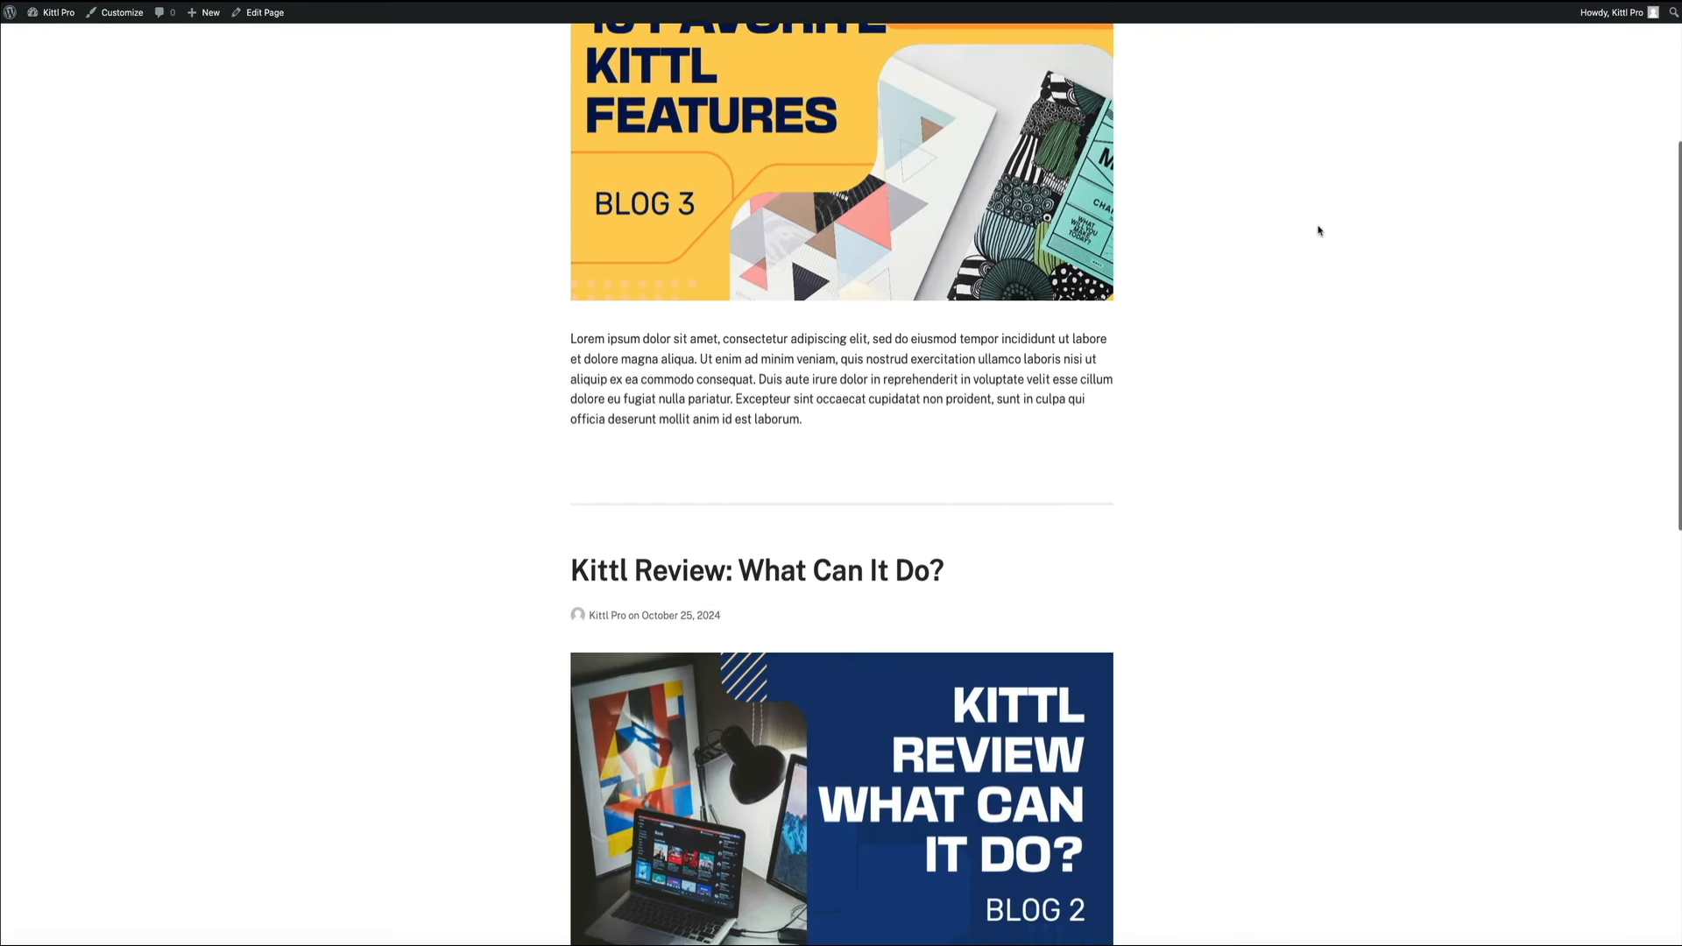
pyautogui.scroll(-3, 1320, 230)
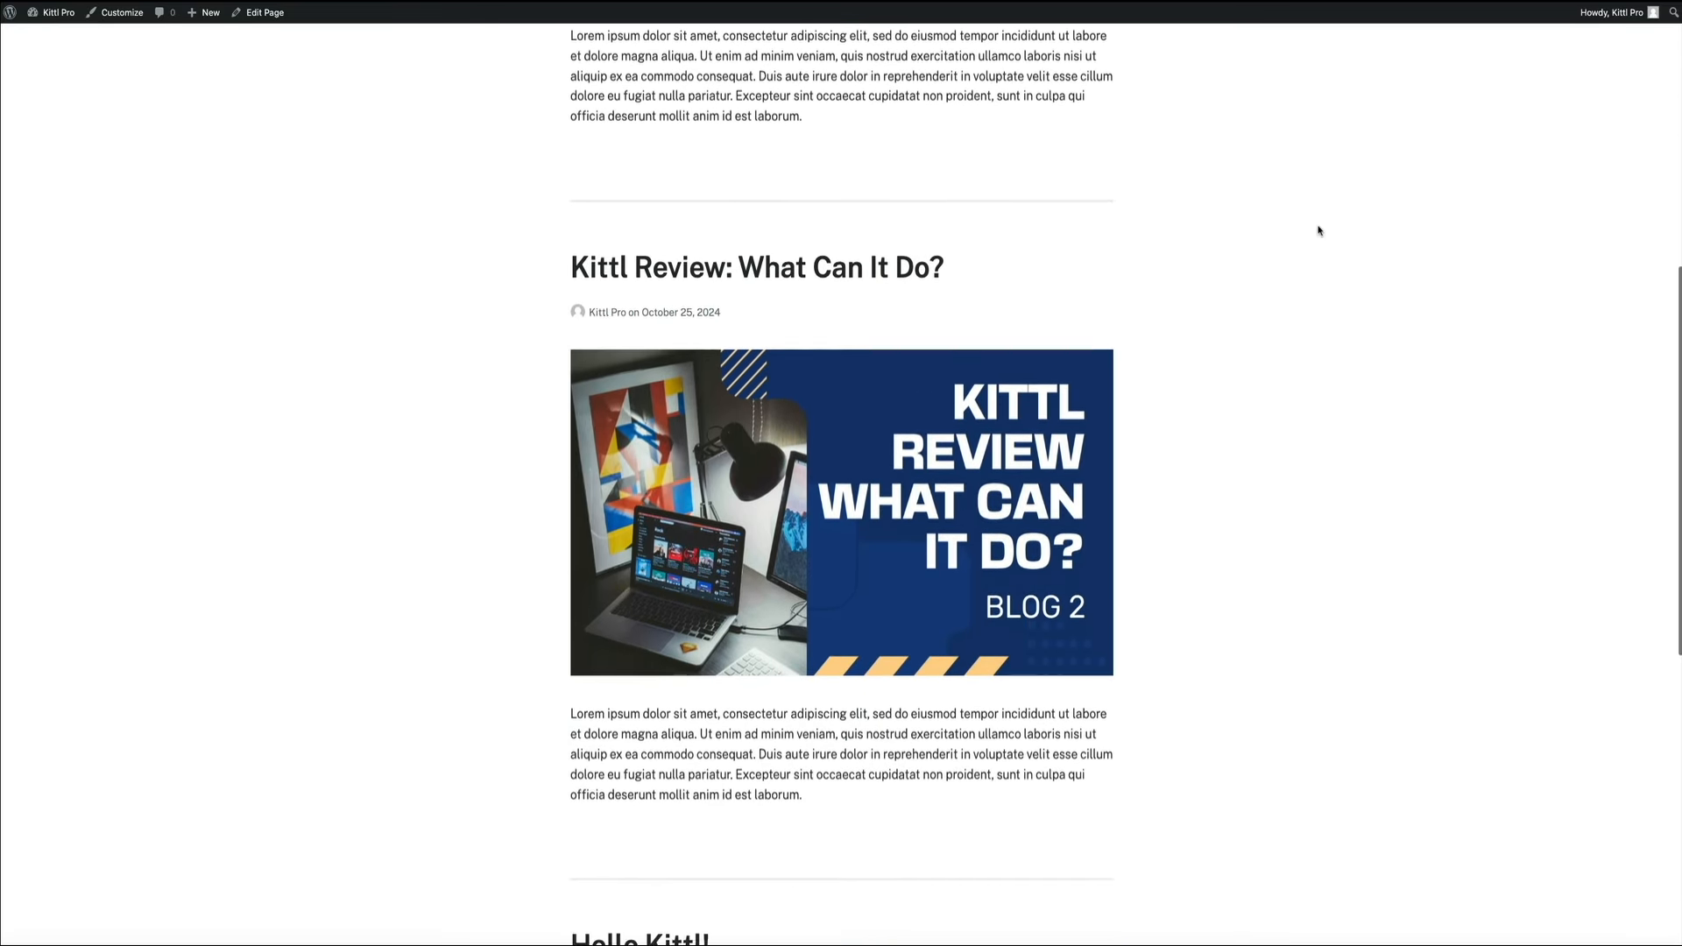
pyautogui.scroll(-3, 1319, 230)
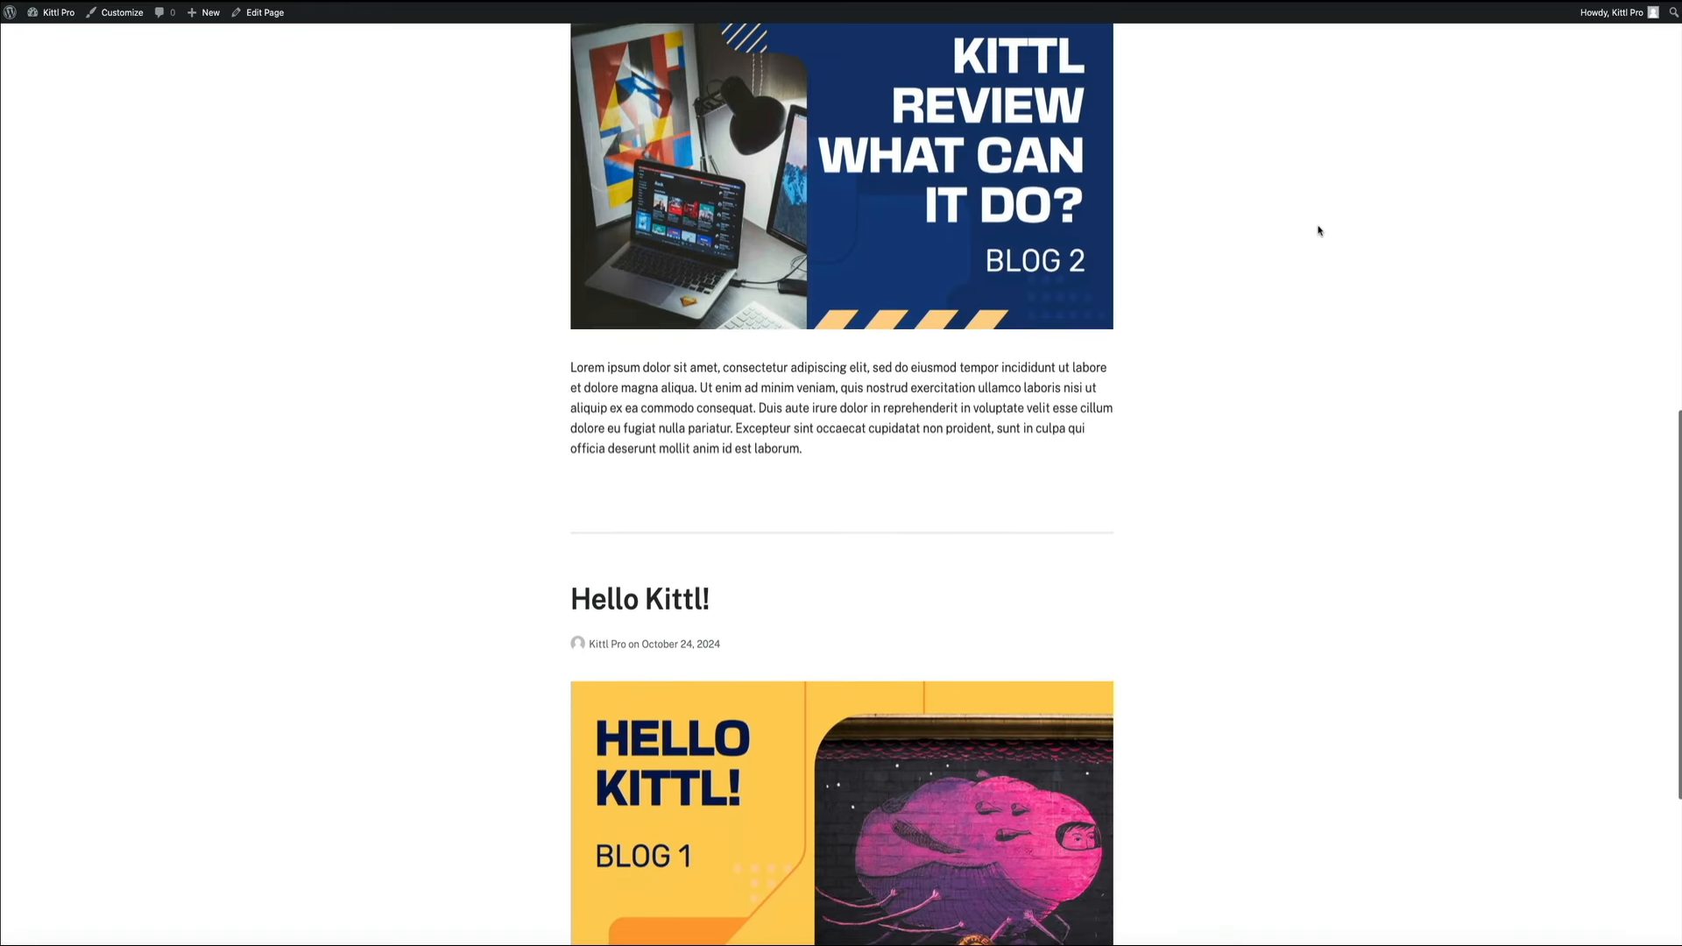
pyautogui.scroll(-3, 1319, 231)
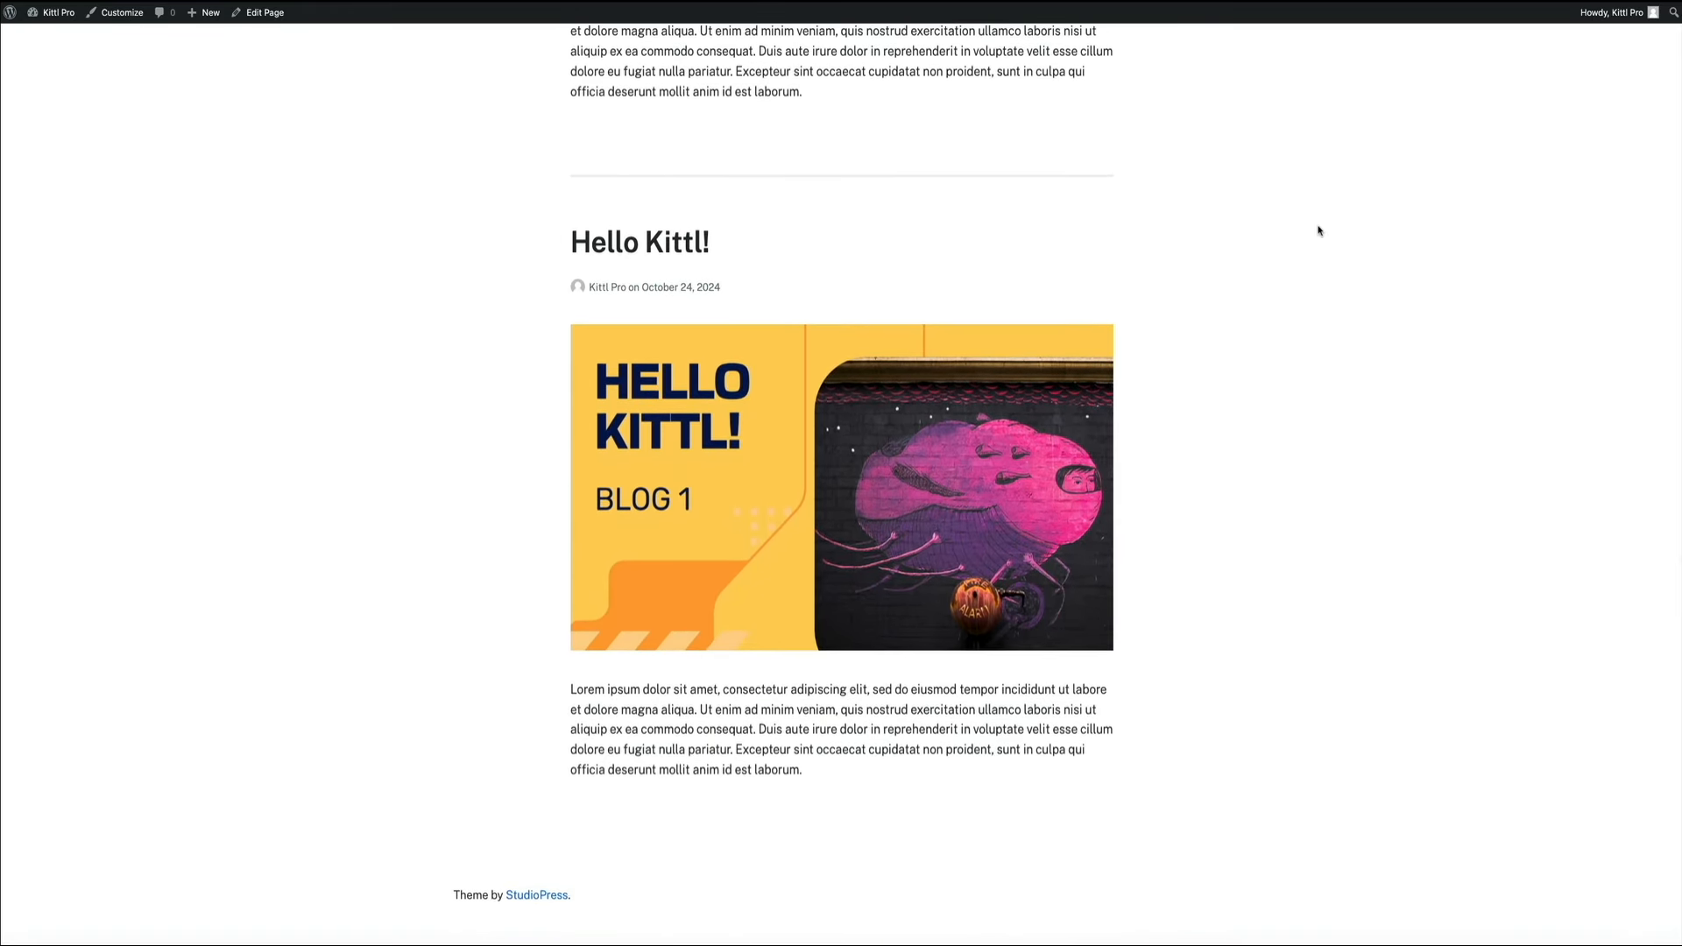
pyautogui.scroll(4, 1319, 231)
pyautogui.scroll(8, 1319, 231)
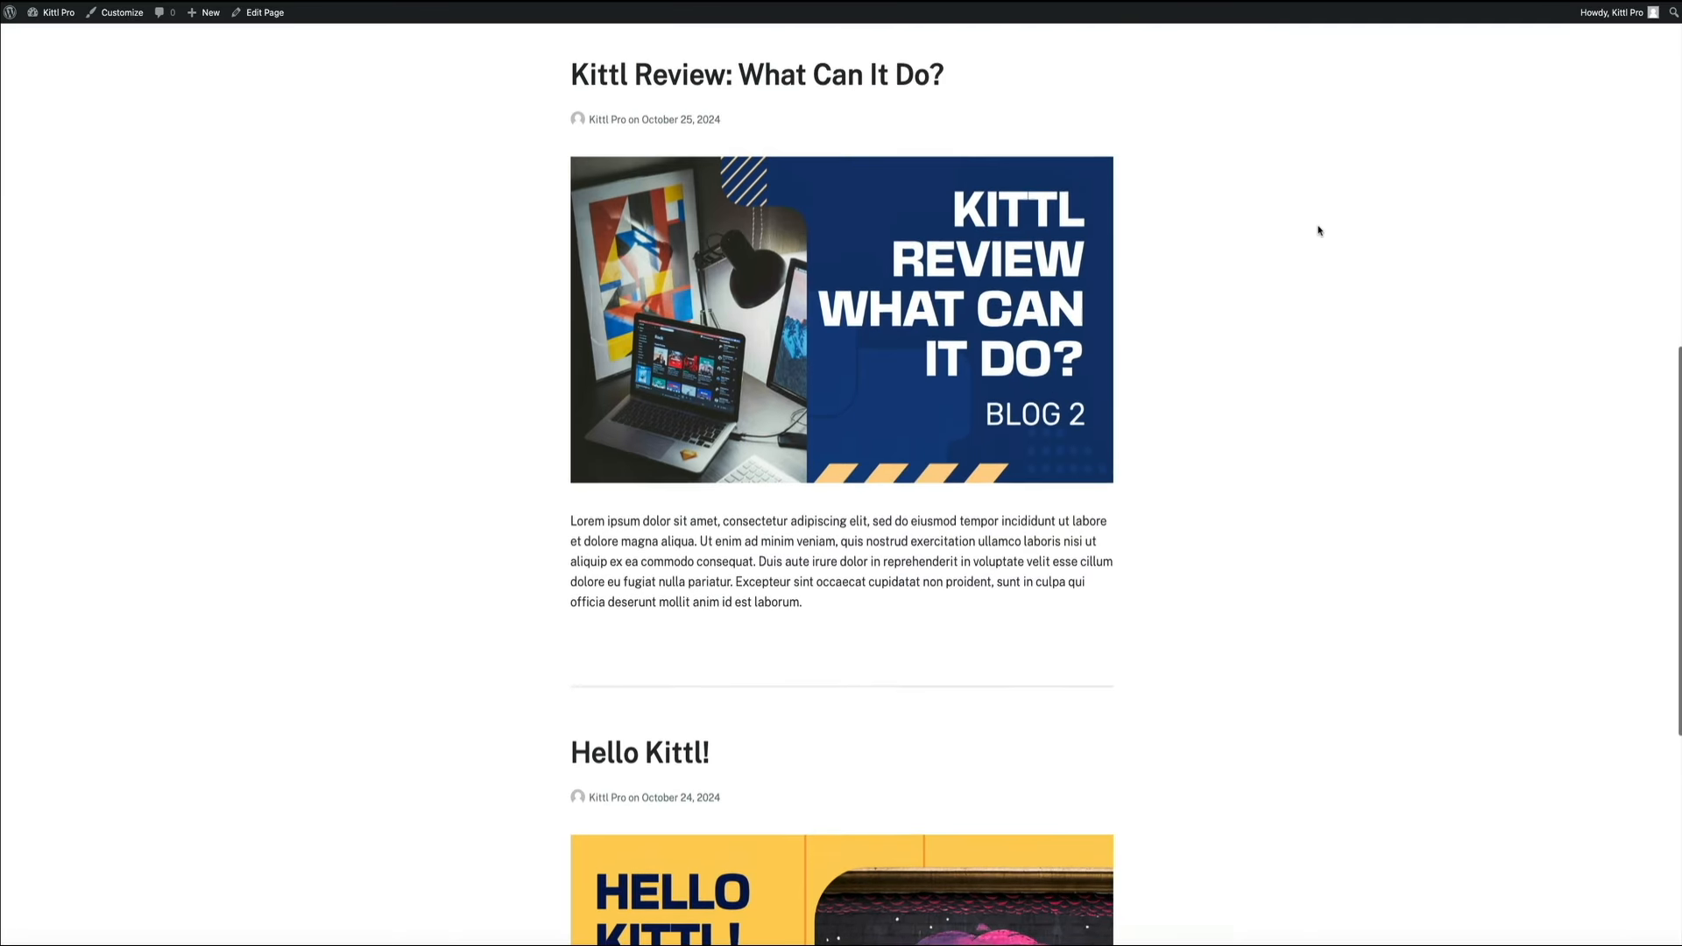
pyautogui.scroll(4, 1319, 230)
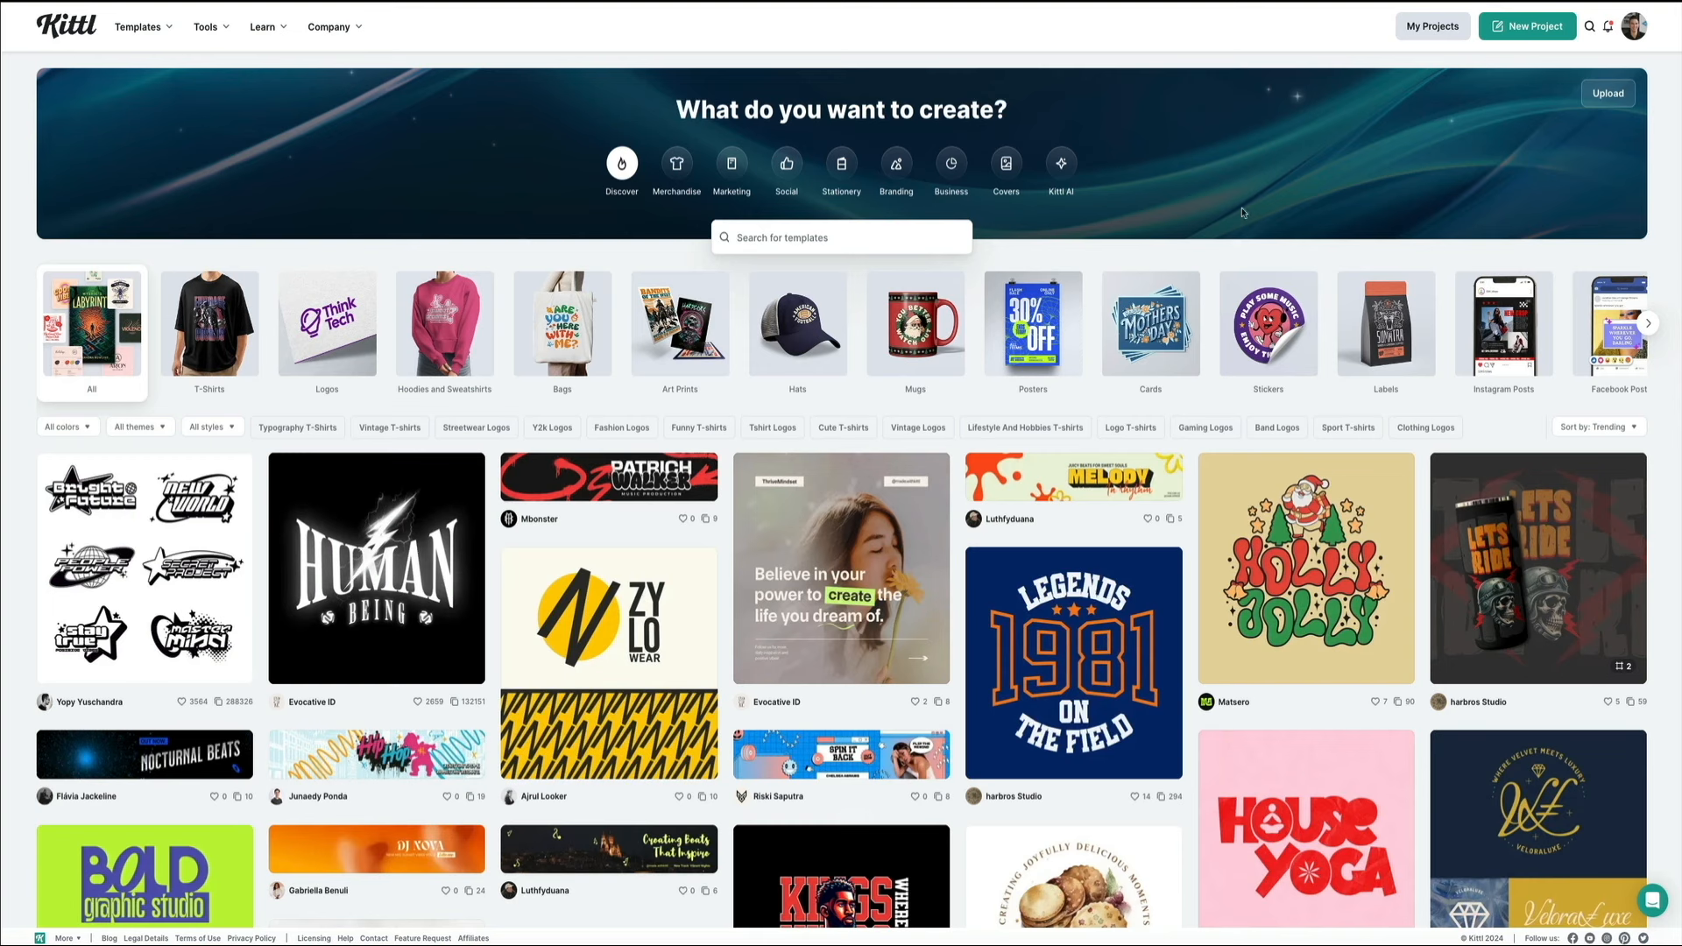
# Open the account's subscription page in Kittl to view the pricing plans.
pyautogui.click(1632, 29)
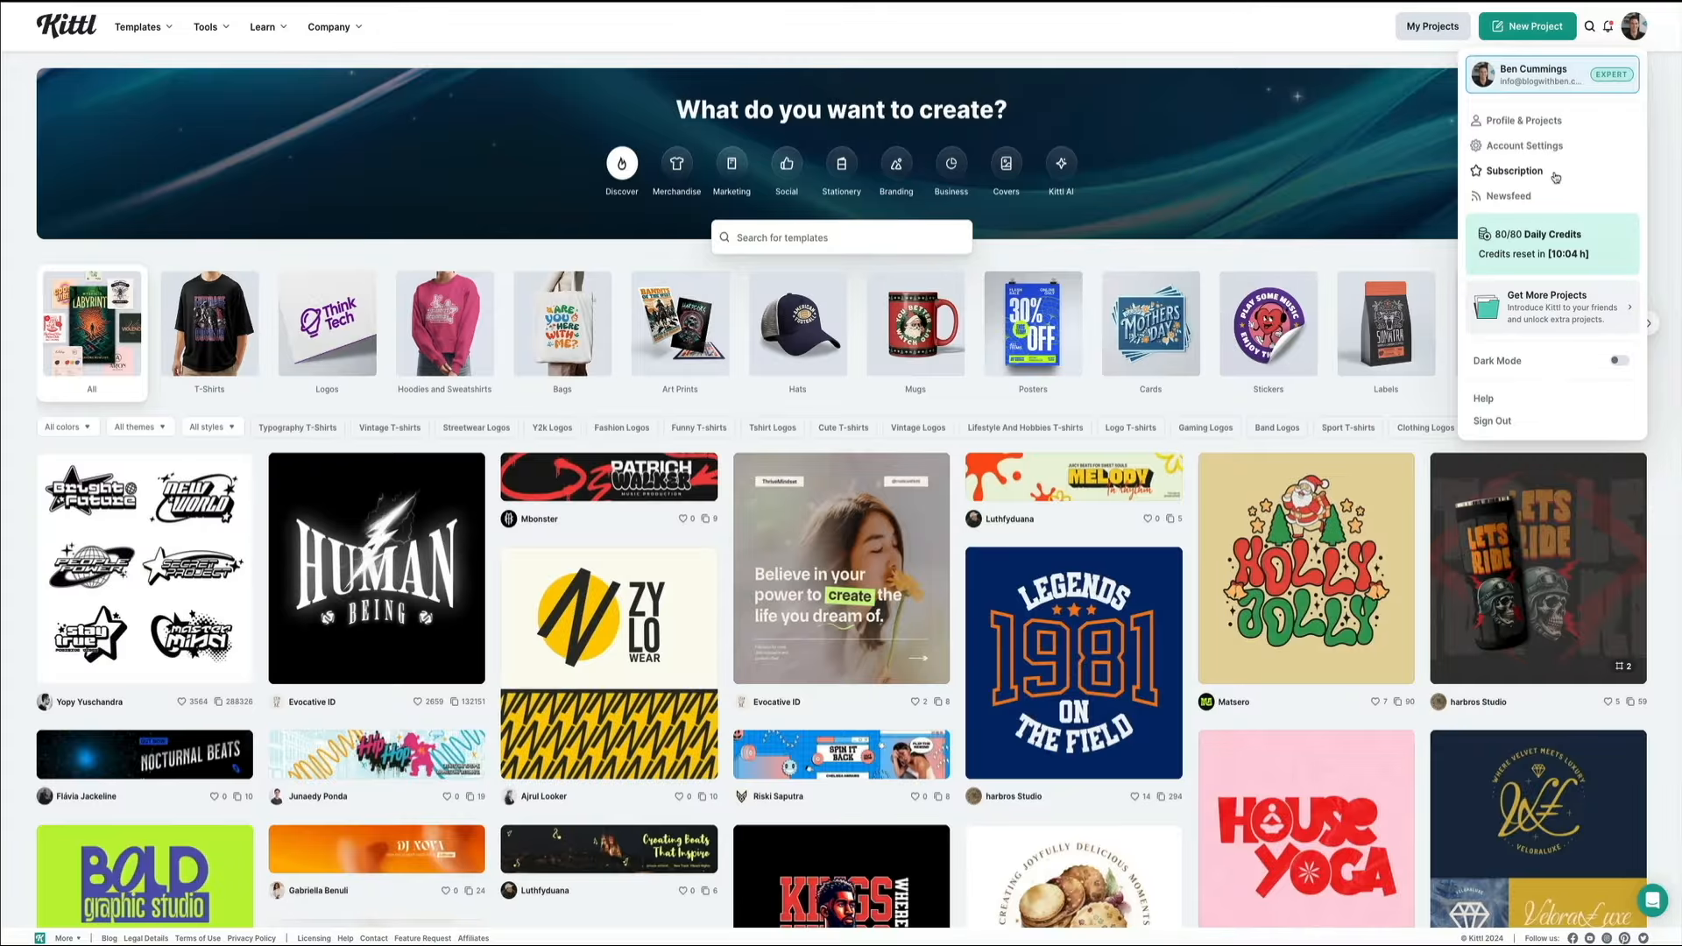
pyautogui.click(1525, 166)
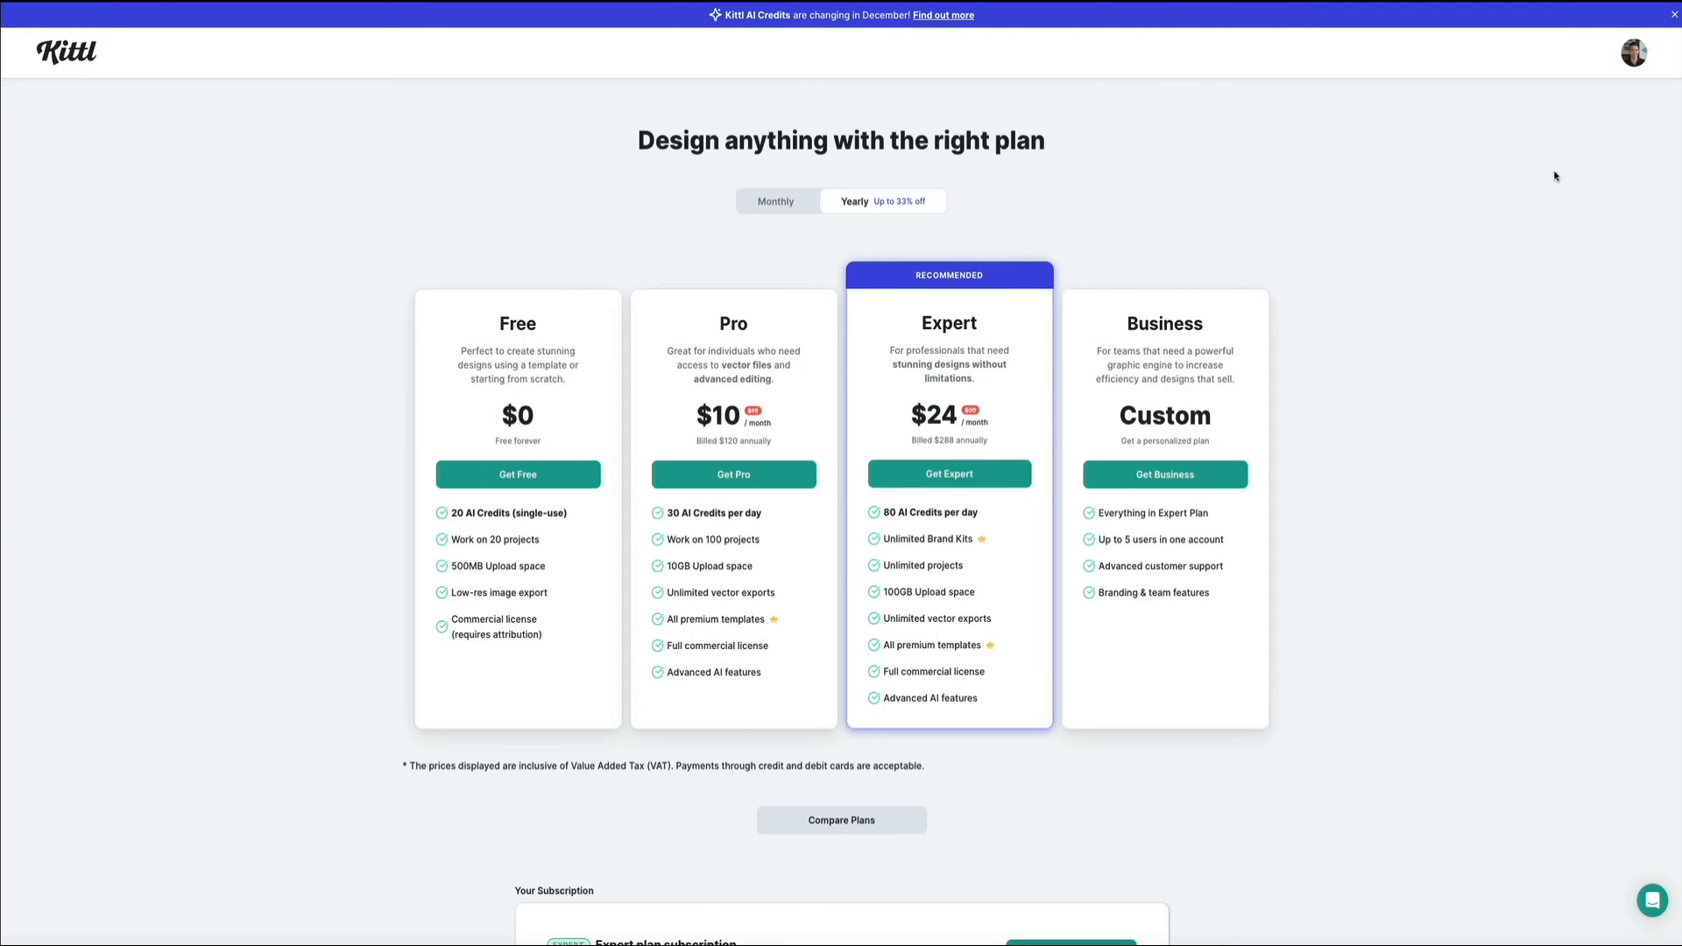